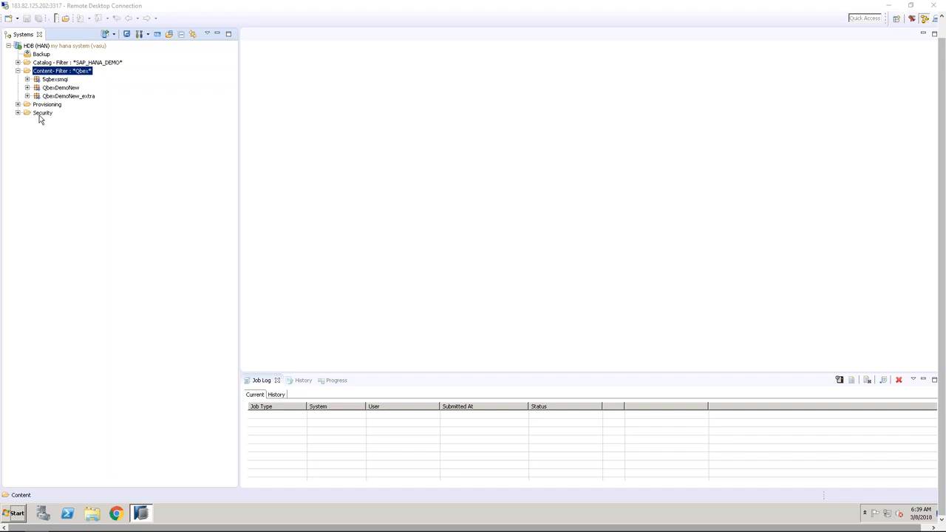
Expand Catalog > SAP_HANA_DEMO > Tables to list the schema's tables
click(19, 64)
click(28, 79)
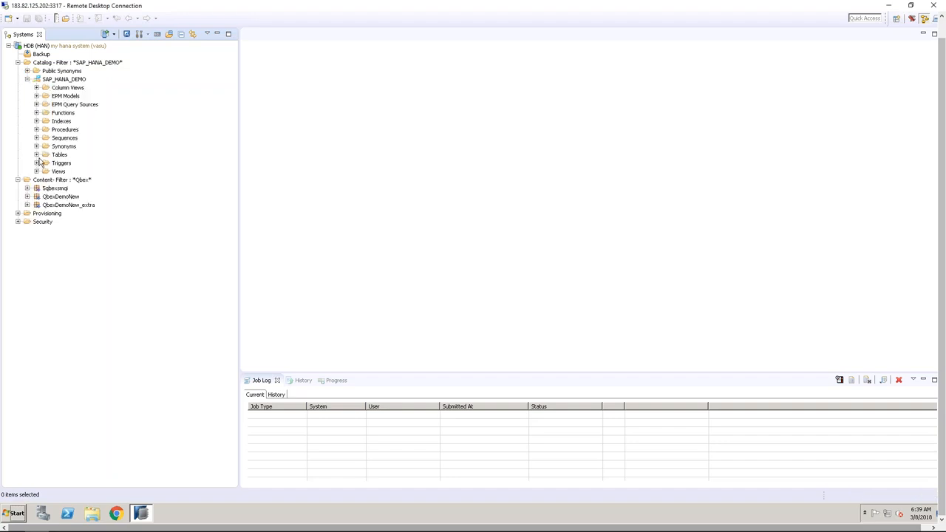
click(36, 155)
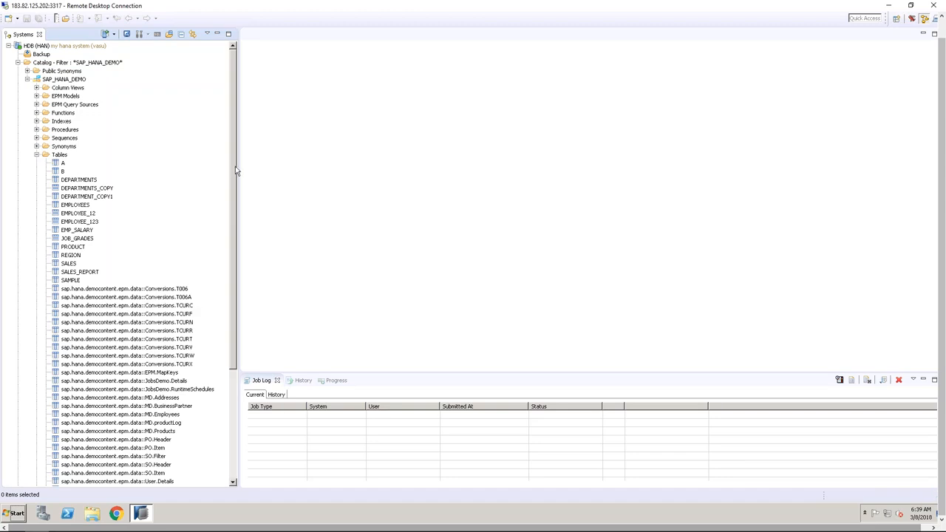
drag(235, 173, 228, 317)
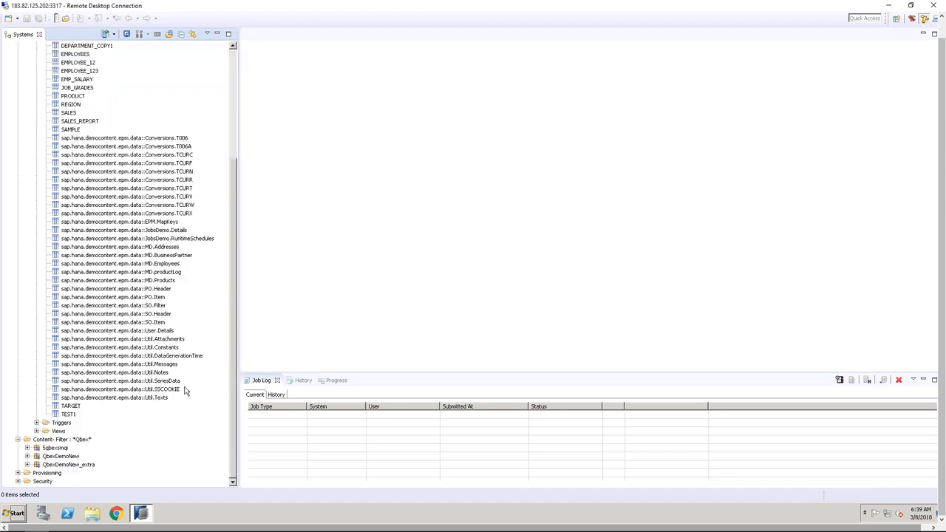
Select the Util.Notes, Util.Constants, Util.Texts, SO.Header and PO.Header tables in turn
click(162, 373)
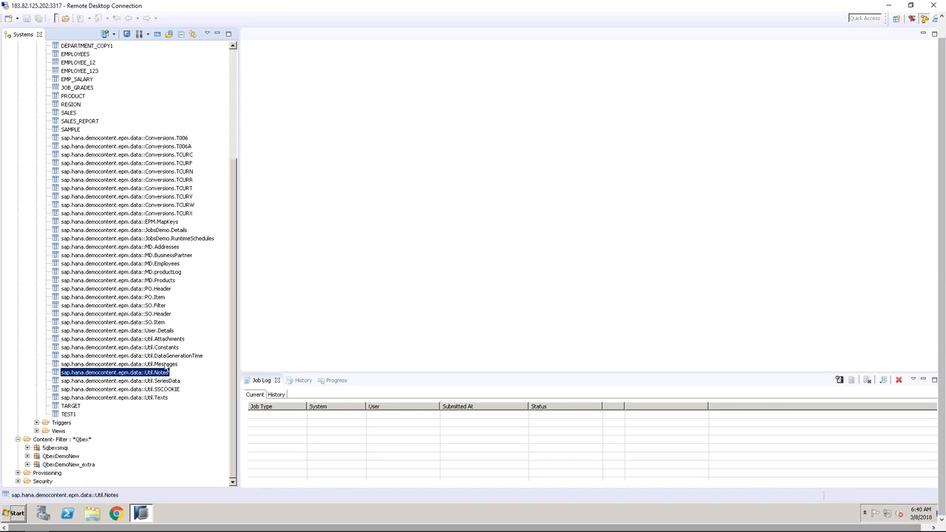
click(170, 348)
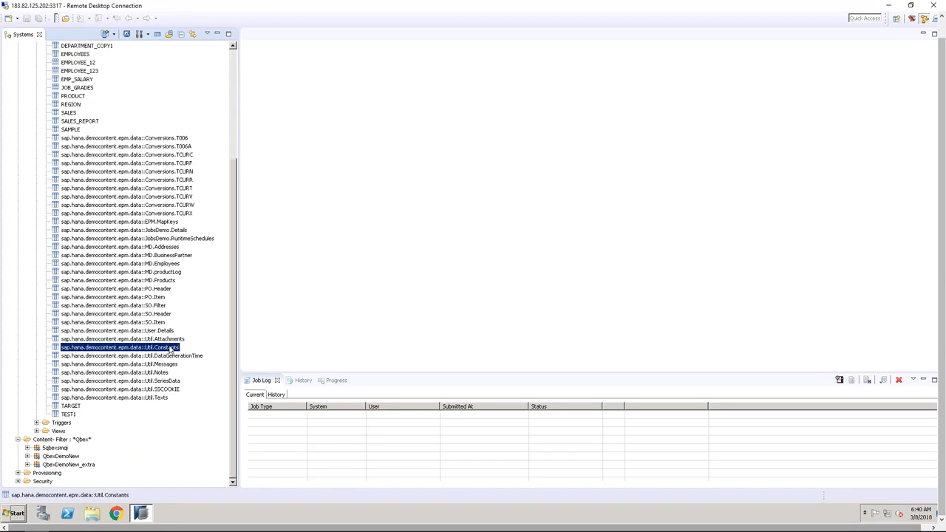
click(163, 399)
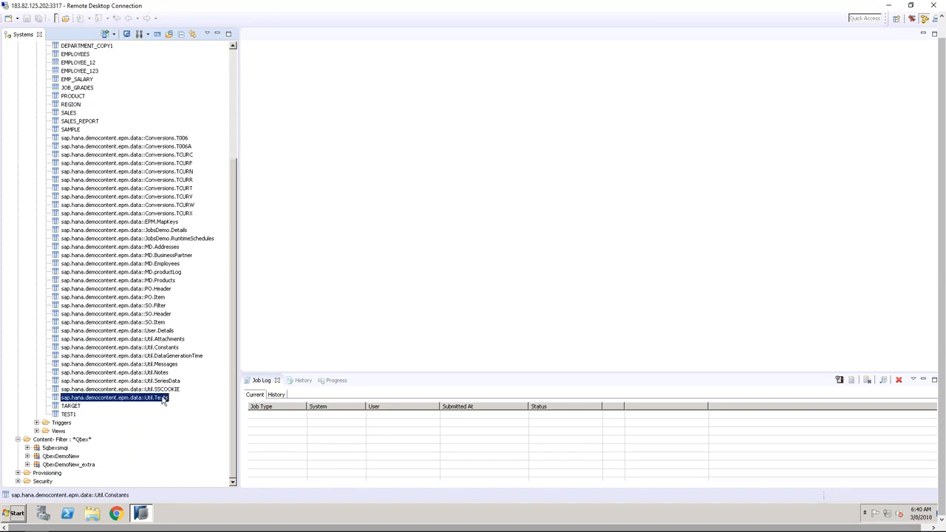
click(155, 308)
click(156, 315)
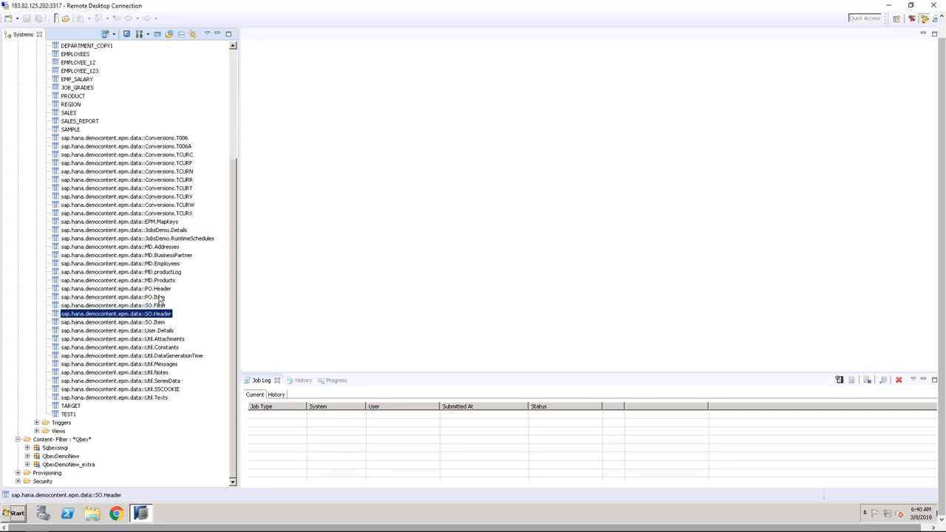
click(157, 297)
click(157, 289)
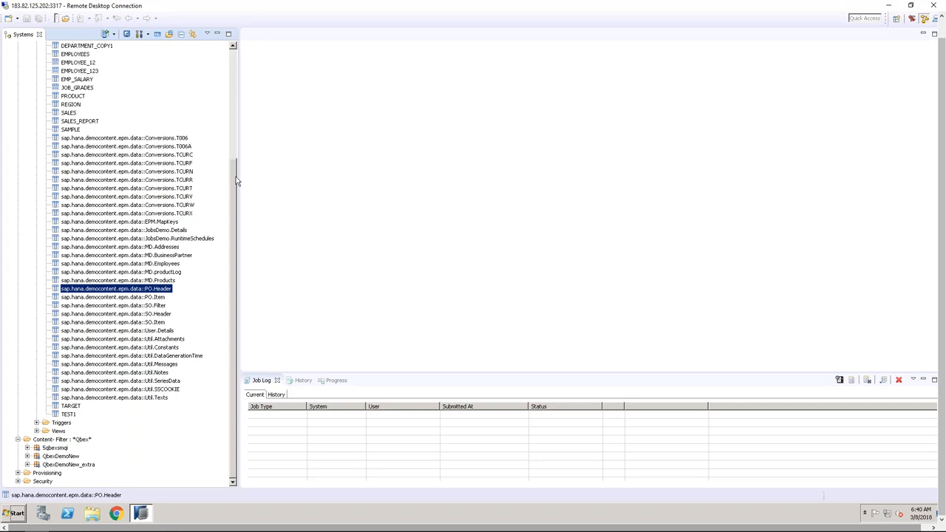
Collapse Tables and SAP_HANA_DEMO, then select the Content node
drag(235, 181, 247, 110)
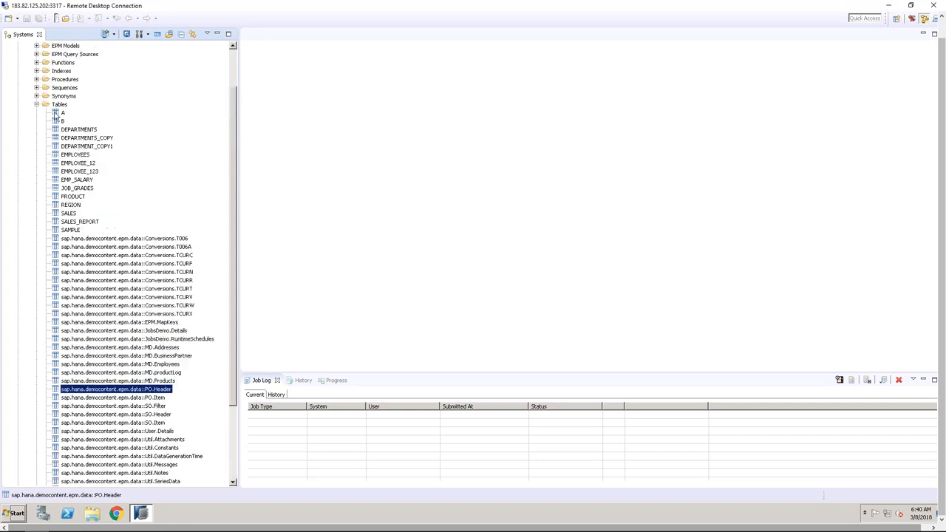
click(36, 107)
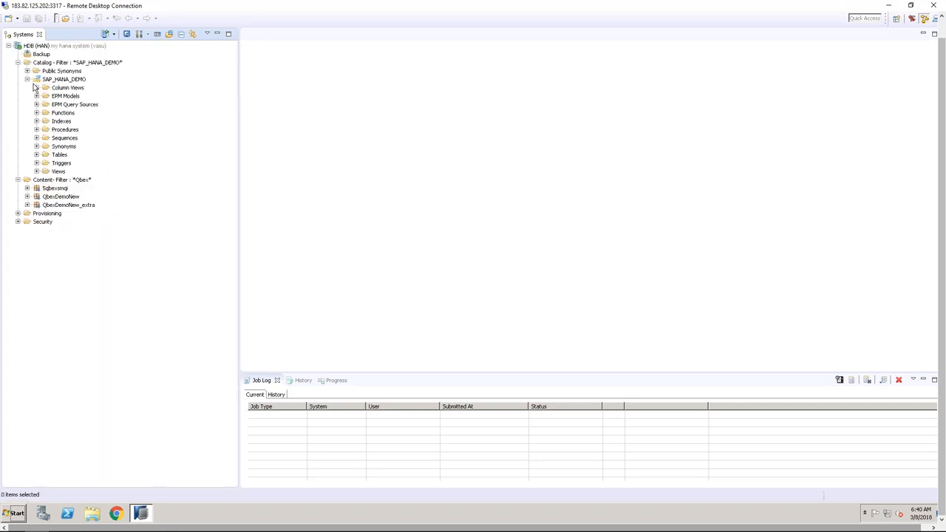
click(26, 79)
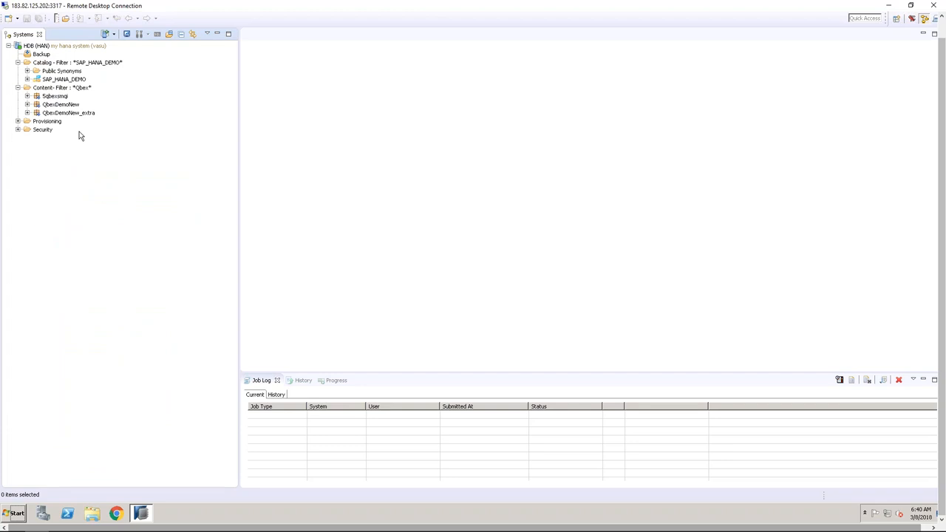
click(70, 89)
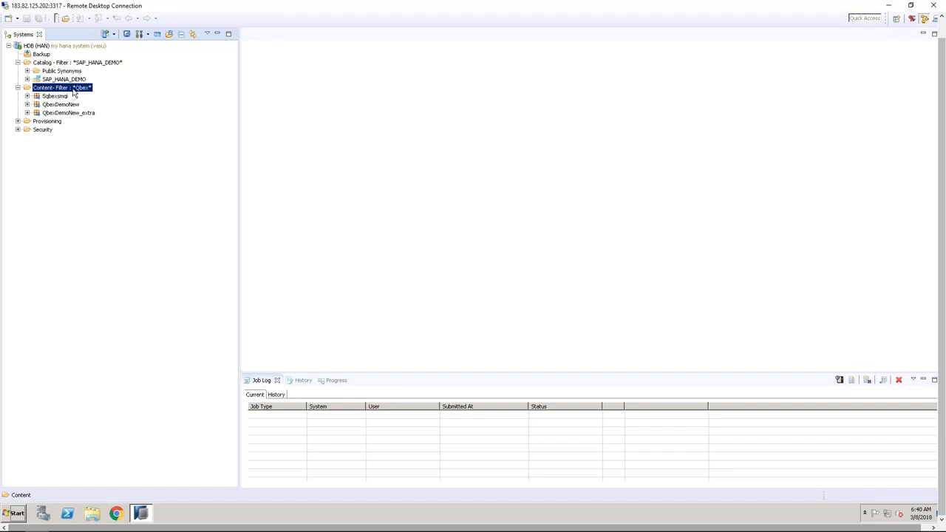
Create package QbexModelling under Content with description QbexModelling, then select it
right_click(66, 90)
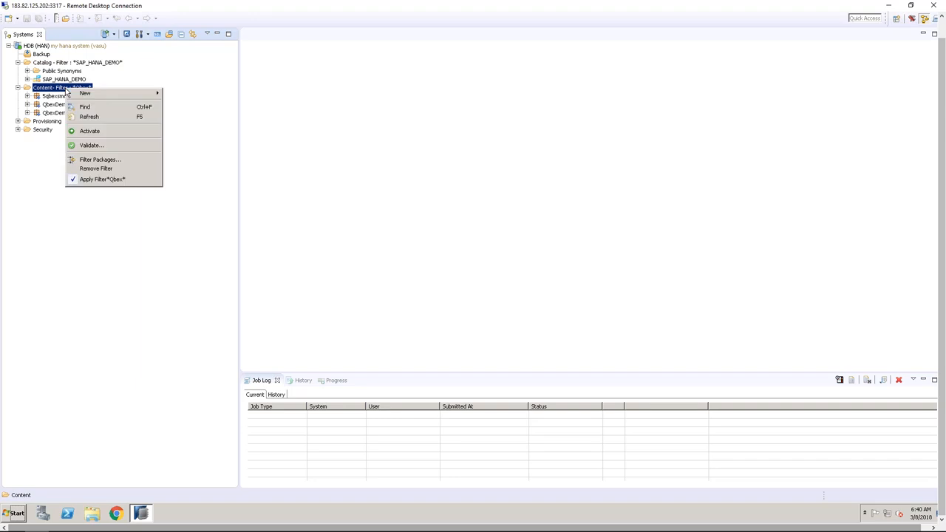
mouse_move(138, 95)
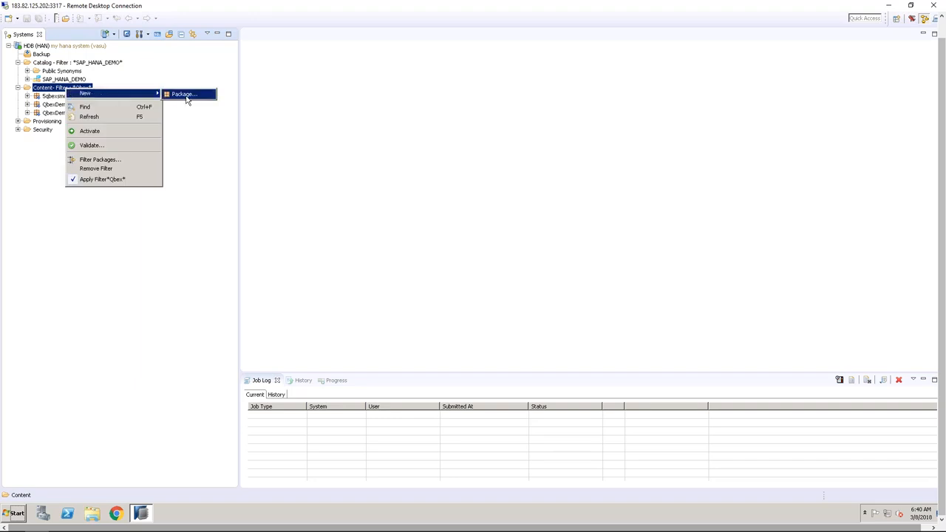
click(187, 96)
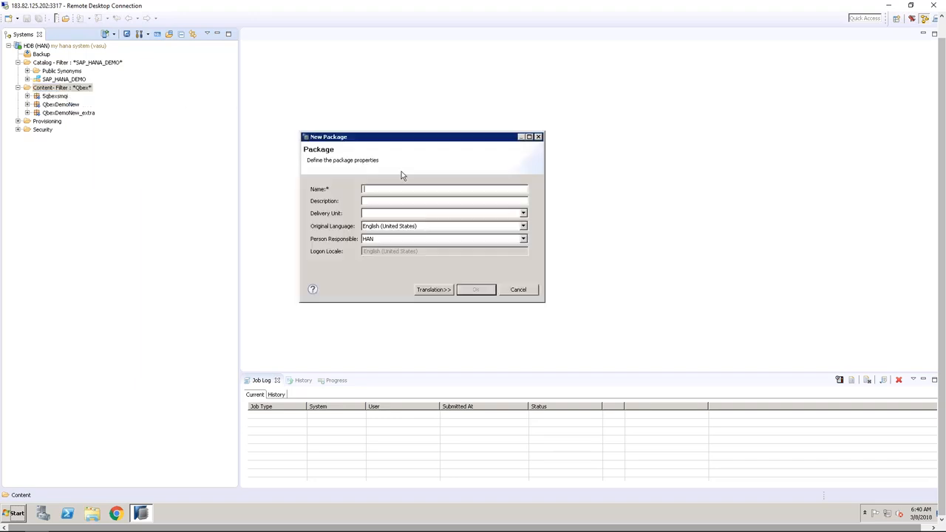
text(QbexModelling)
key(ctrl+a)
key(ctrl+c)
click(364, 204)
key(ctrl+v)
click(376, 215)
click(377, 214)
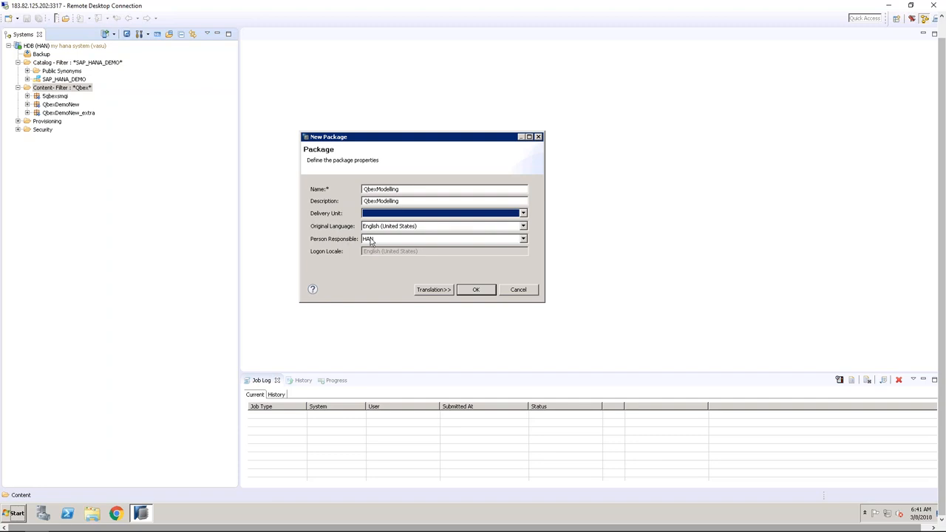
click(472, 293)
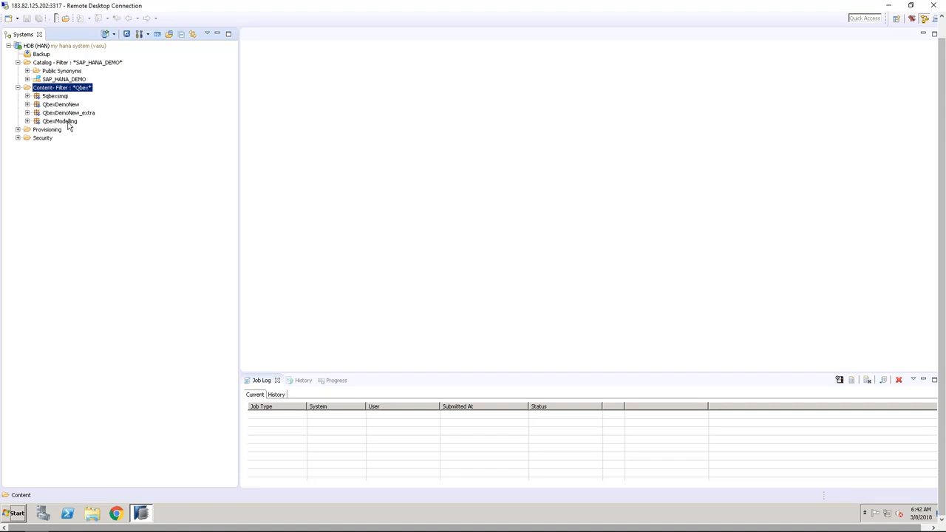
click(67, 123)
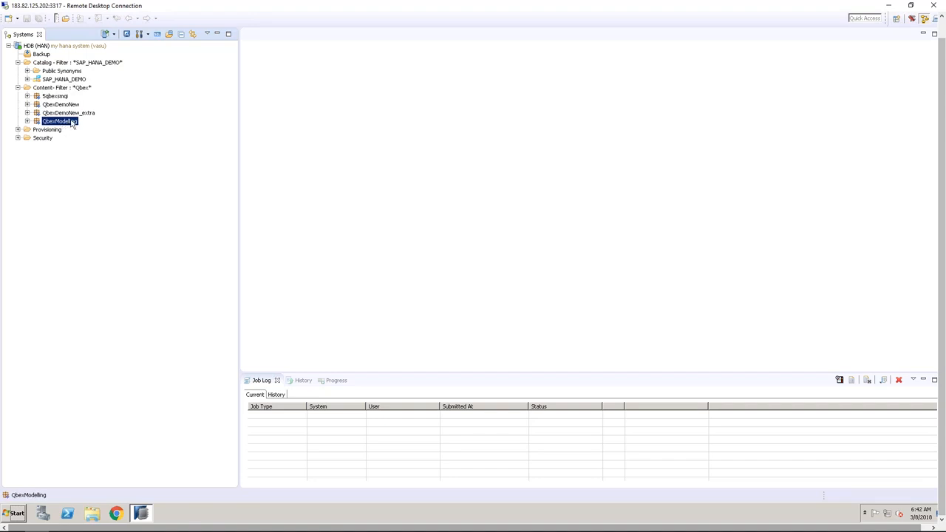
Create a Models sub-package inside QbexModelling with a matching description
right_click(72, 124)
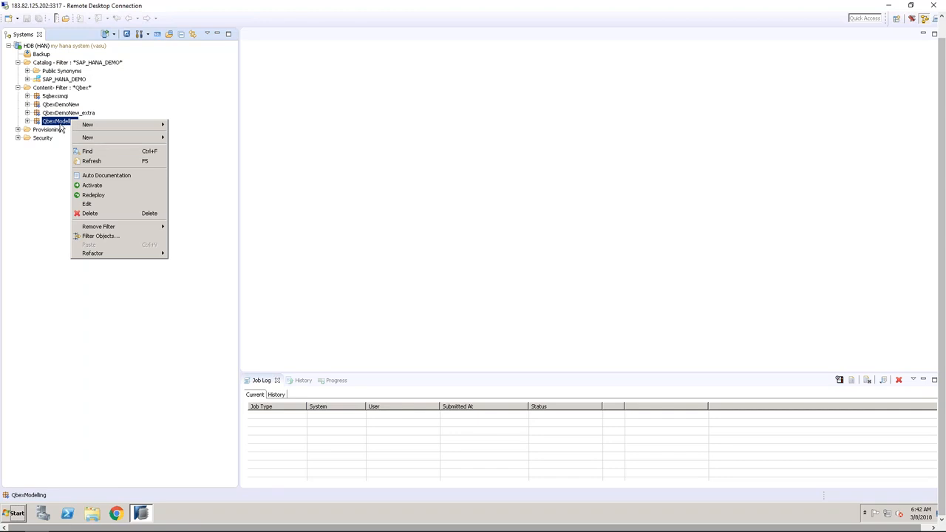
mouse_move(123, 143)
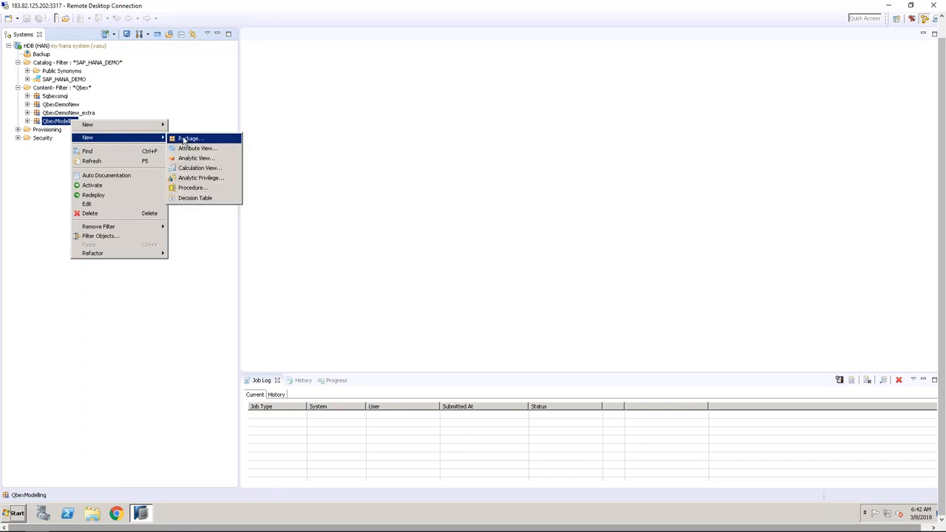
click(187, 138)
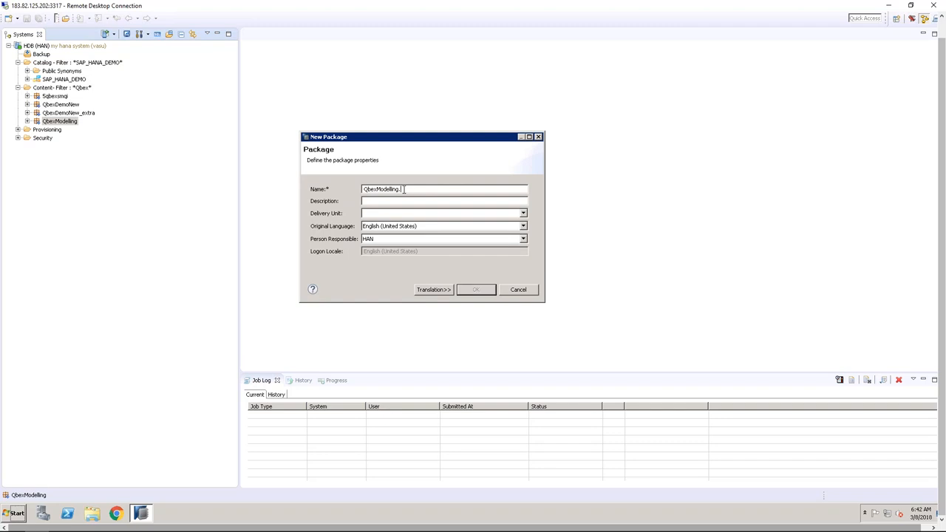
text(Models)
click(395, 202)
click(476, 290)
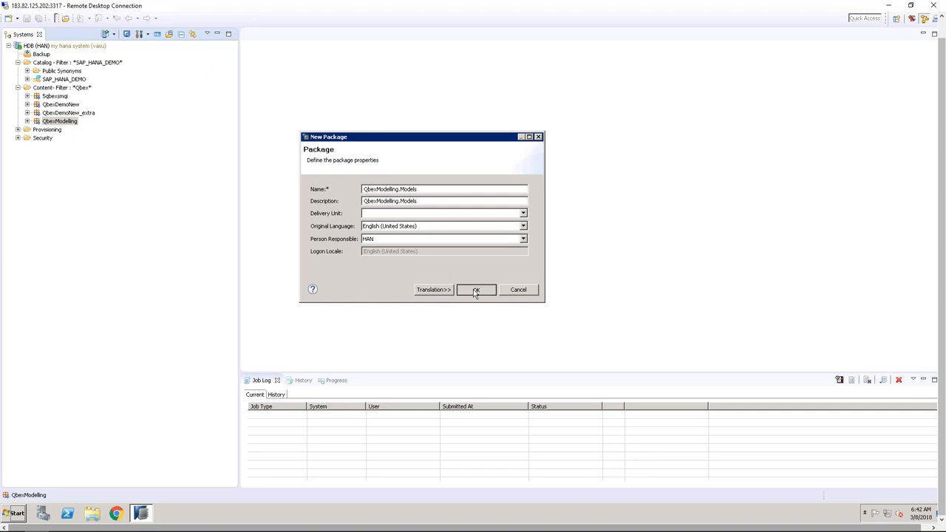
Expand QbexModelling to select Models, then bring the Excel notes onto the screen
click(27, 122)
click(60, 130)
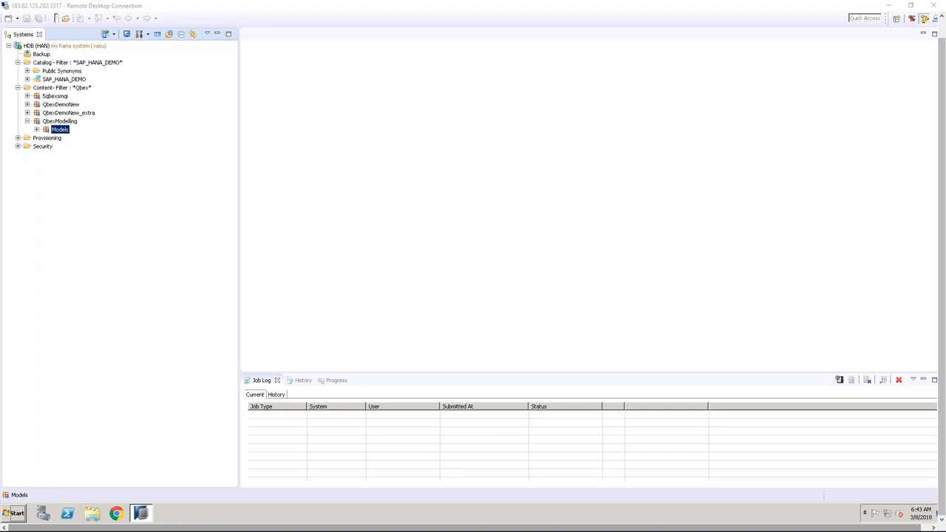
drag(0, 4, 3, 0)
Enter 'Calculation Views' in Excel cell C159, then switch back to SAP HANA Studio
scroll(473, 303, down, 8)
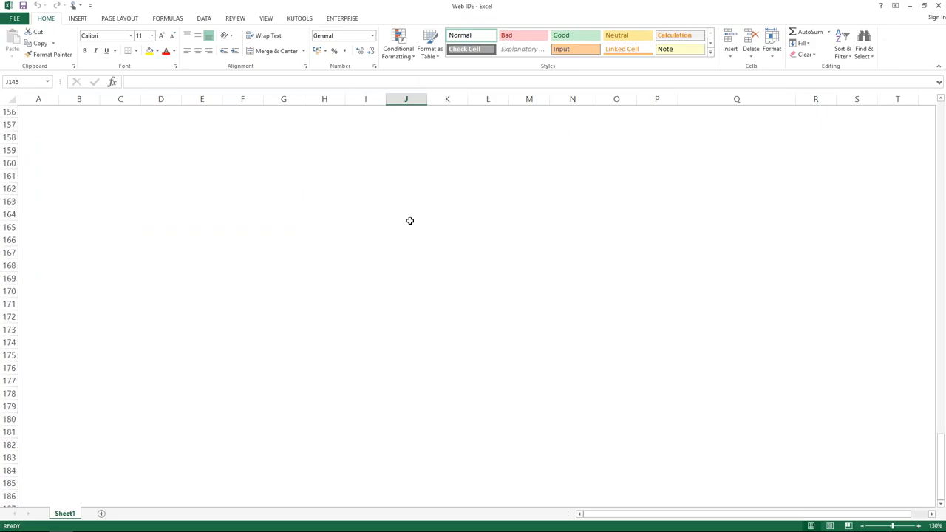
click(101, 150)
text(Calculation Views)
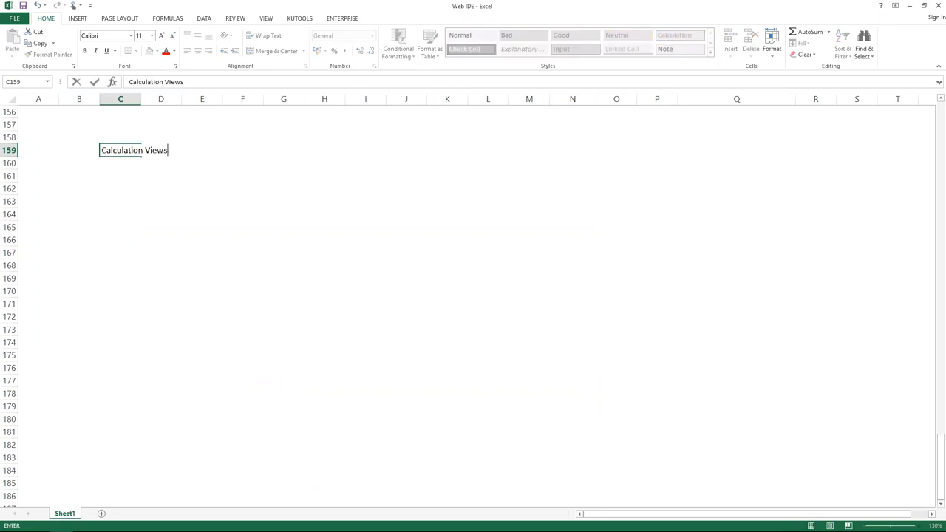
click(201, 200)
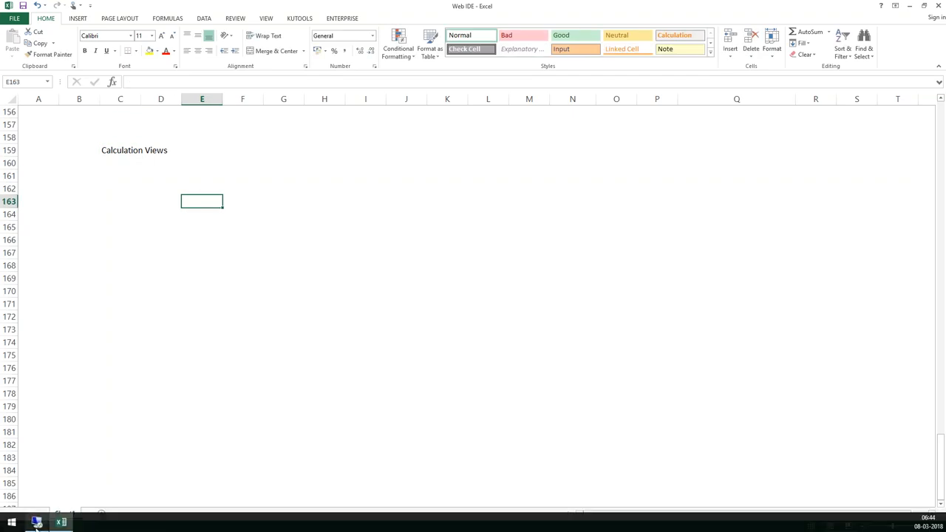
click(36, 522)
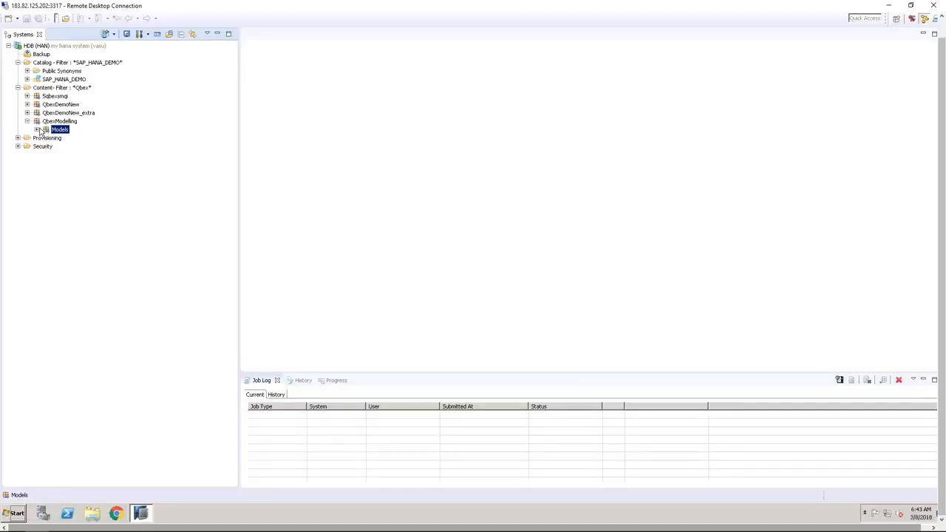
Start a new calculation view from the Models package's context menu
right_click(57, 130)
click(173, 114)
right_click(66, 133)
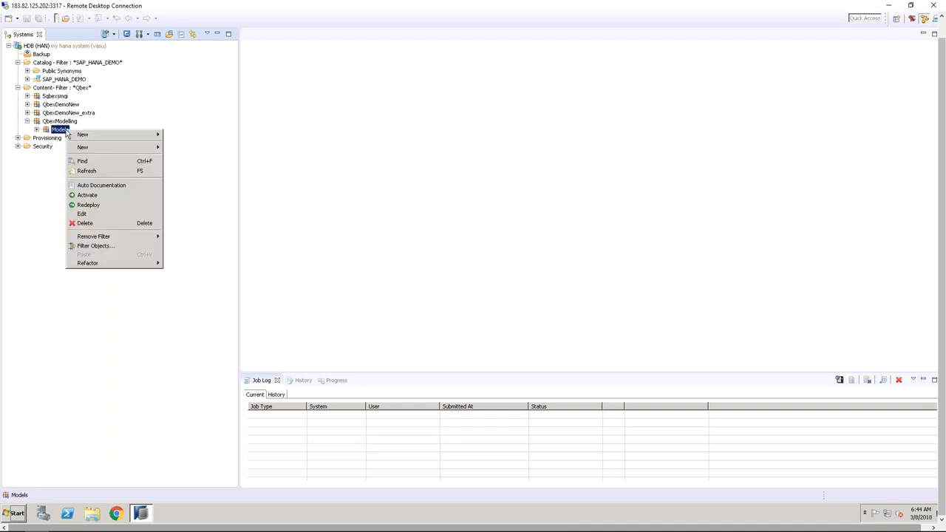
mouse_move(92, 147)
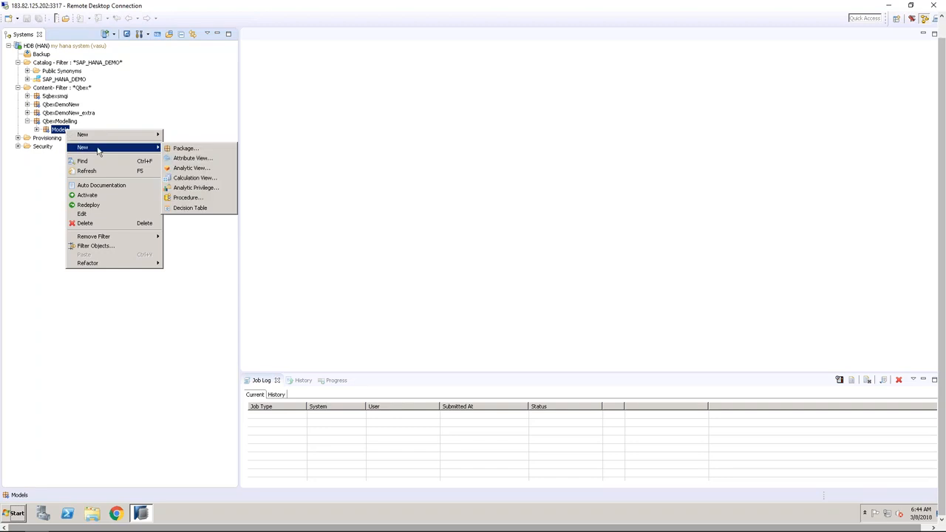
click(201, 181)
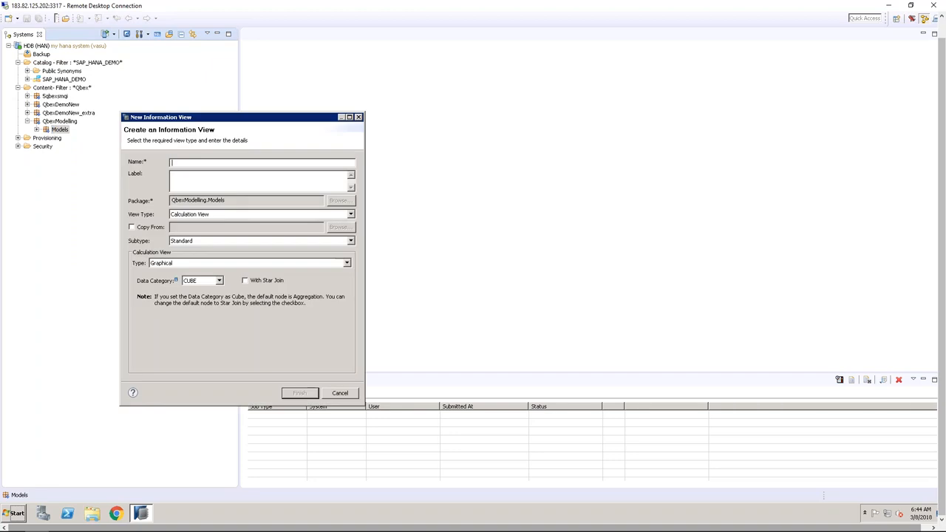
drag(224, 118, 366, 76)
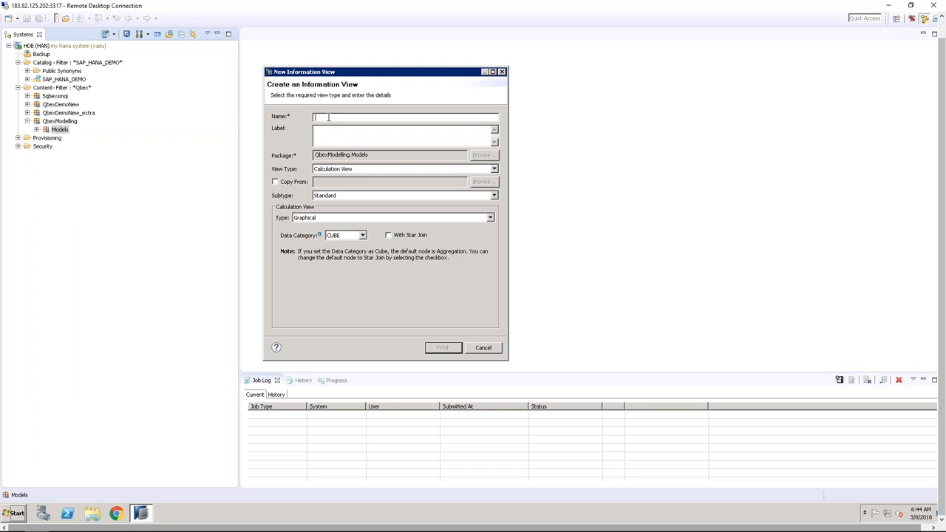
Name the view ZCV_001 so the label fills in, and check the QbexModelling.Models package field
text(ZCV)
text(_001)
key(Tab)
drag(369, 154, 316, 154)
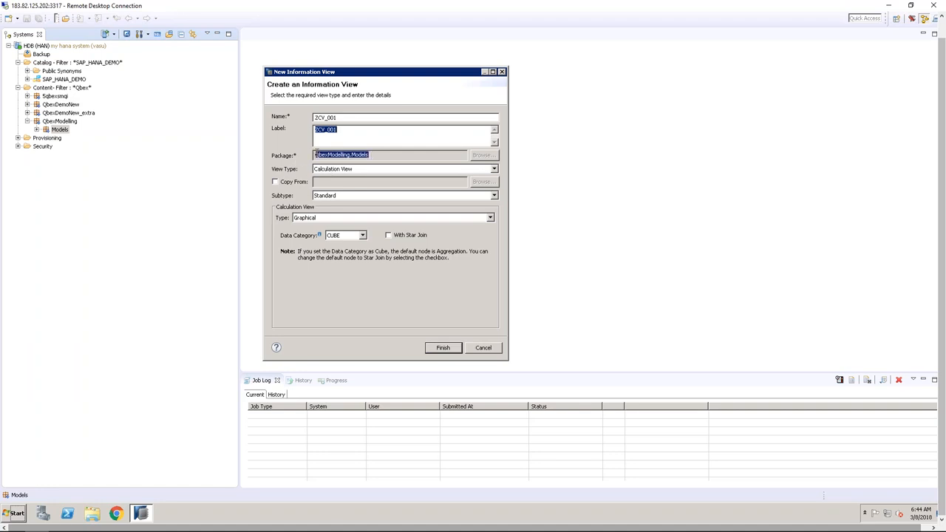
click(381, 155)
click(361, 134)
mouse_move(314, 155)
mouse_down()
mouse_move(361, 155)
mouse_move(310, 158)
mouse_up()
click(284, 185)
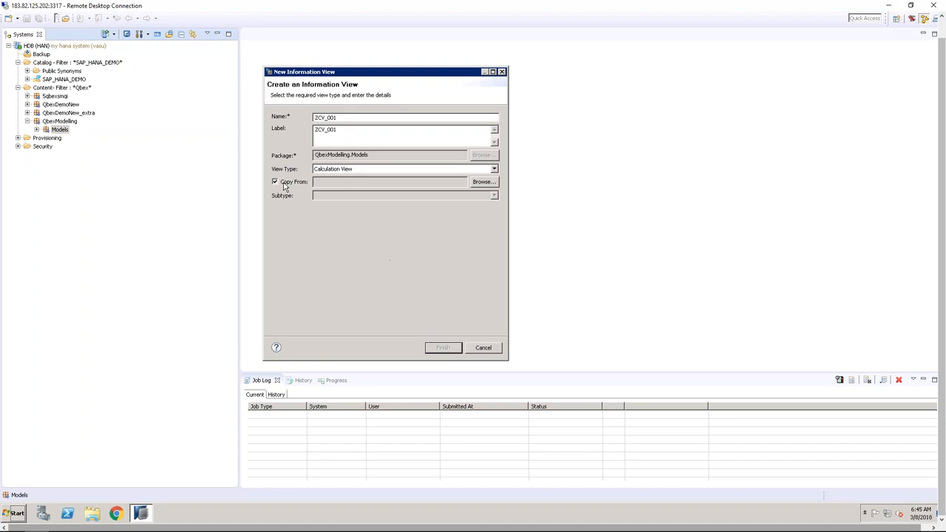
click(488, 183)
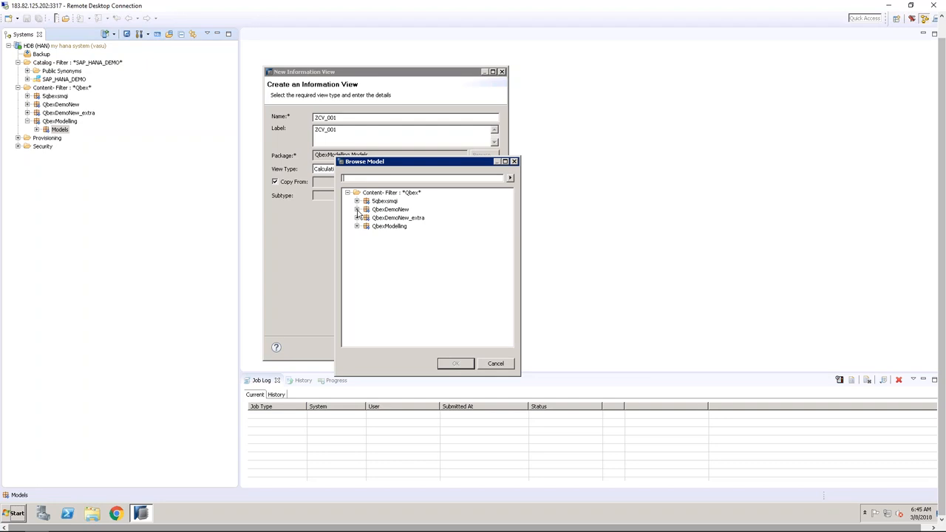
click(357, 210)
click(366, 225)
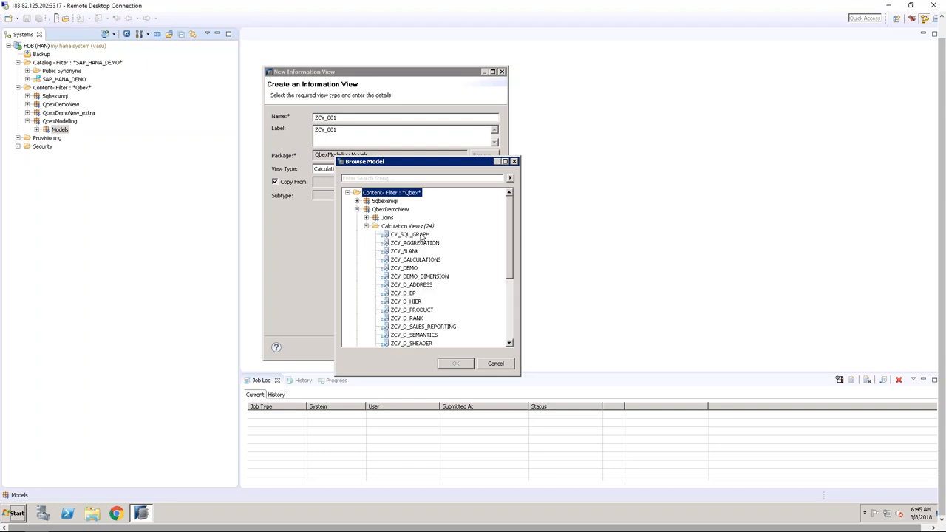
click(419, 234)
click(412, 251)
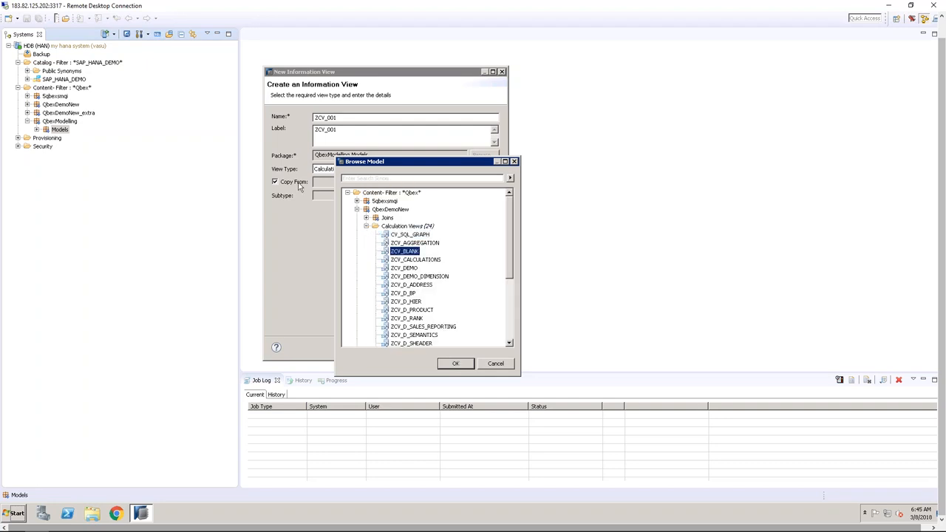
click(495, 363)
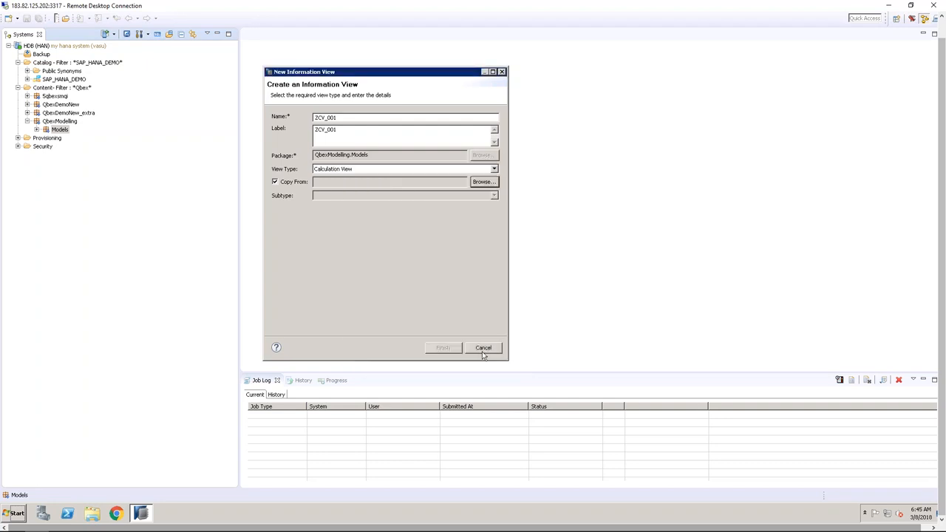
click(290, 184)
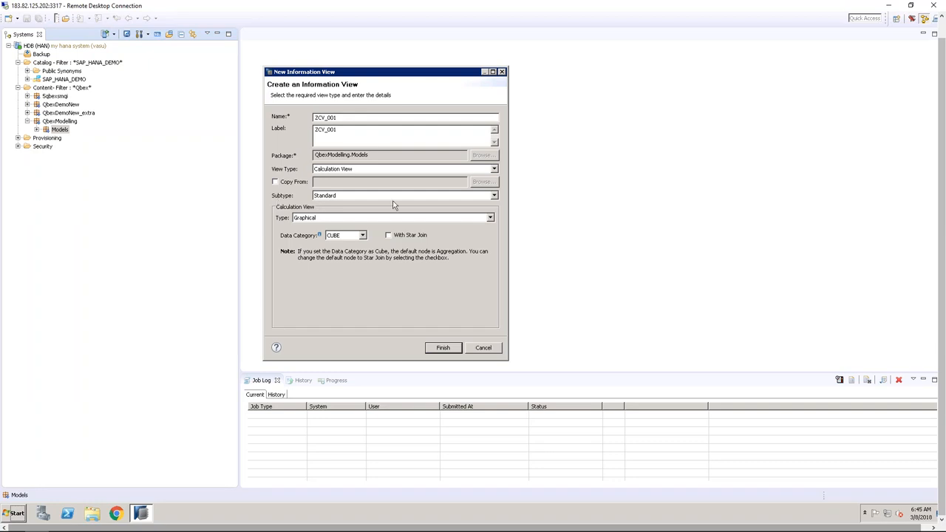
click(494, 197)
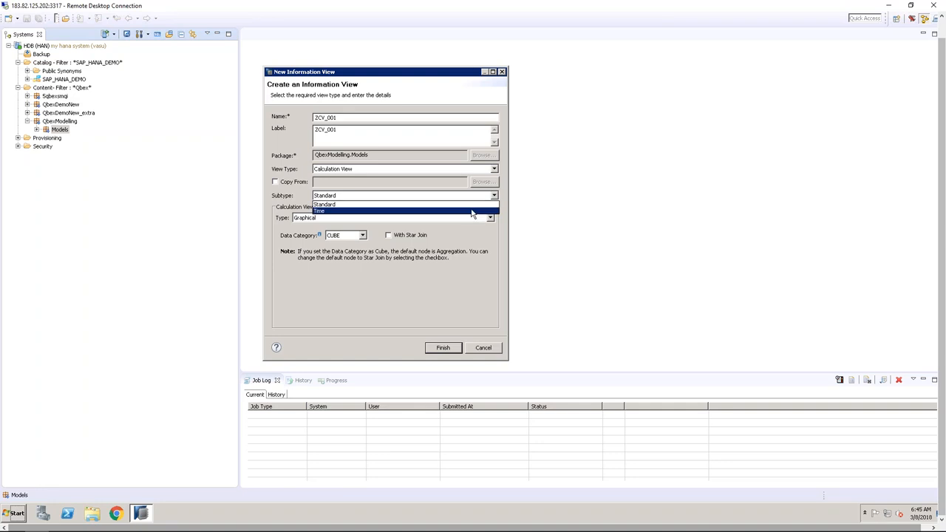
click(473, 205)
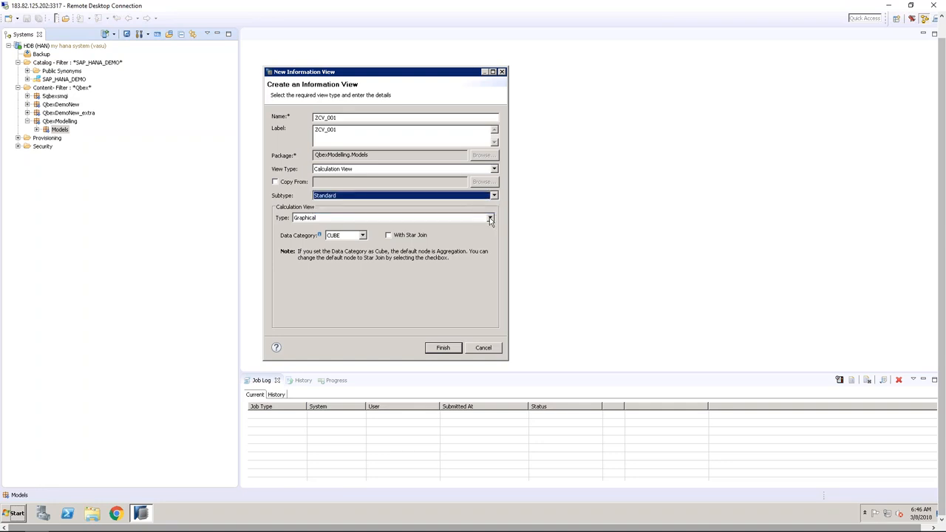
Keep Graphical as the view type and list the CUBE and DIMENSION data categories
click(489, 219)
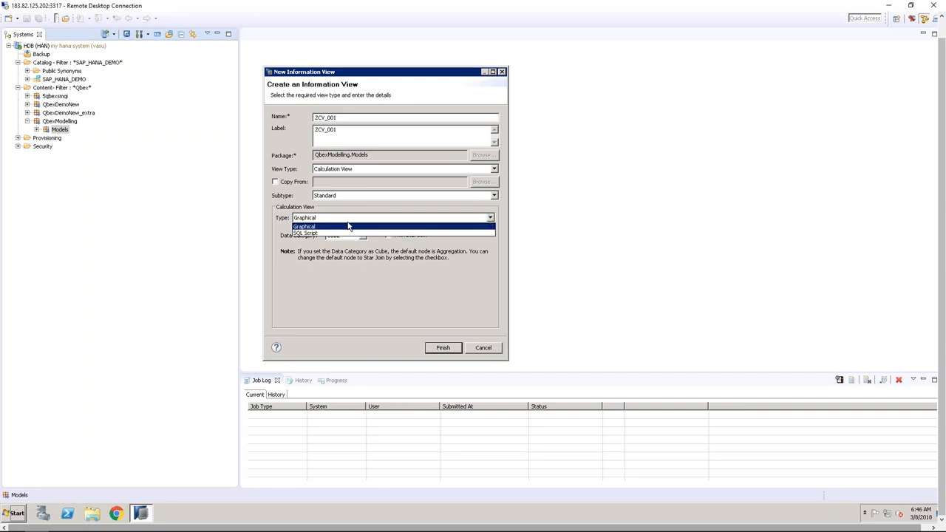
click(288, 201)
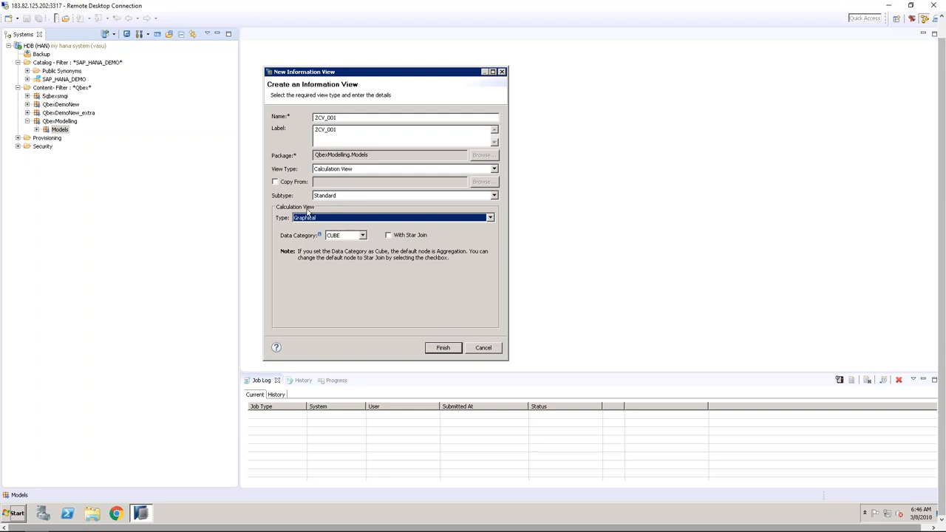
click(490, 218)
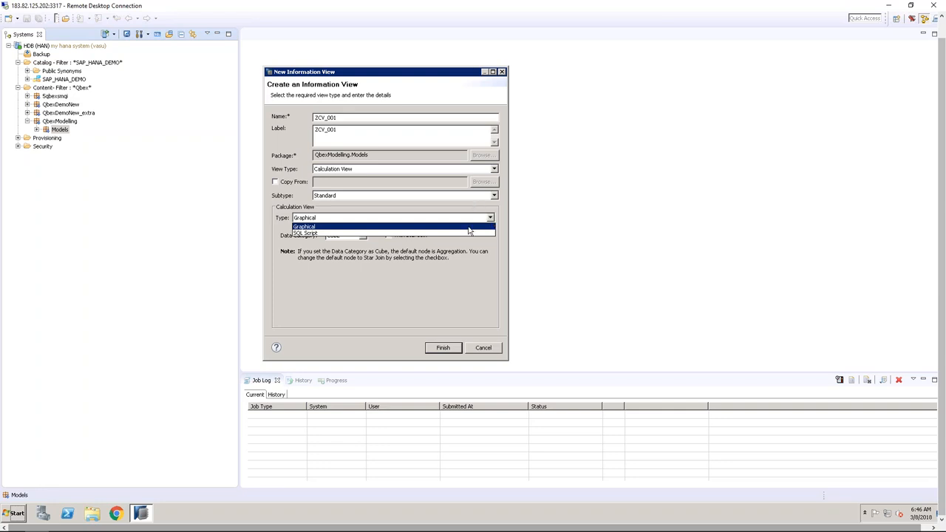
click(469, 228)
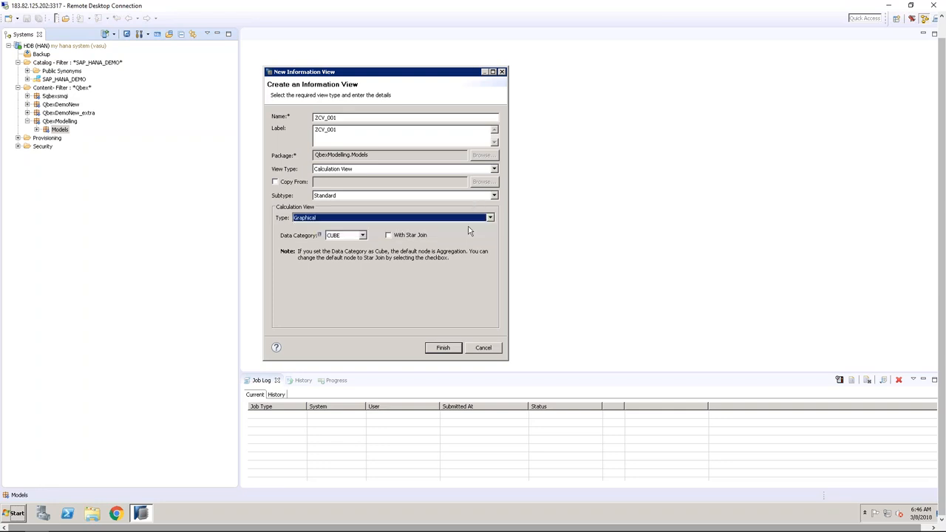
click(362, 236)
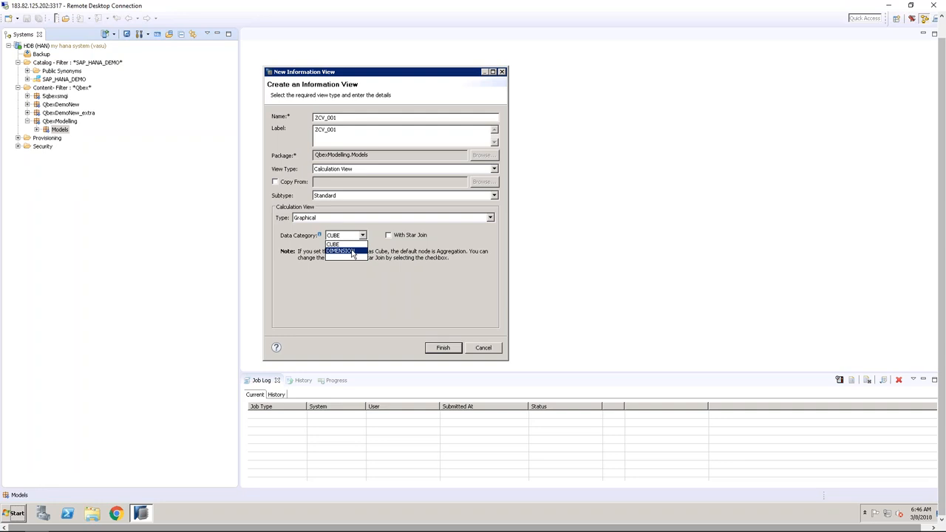
Pick DIMENSION as the data category
click(353, 252)
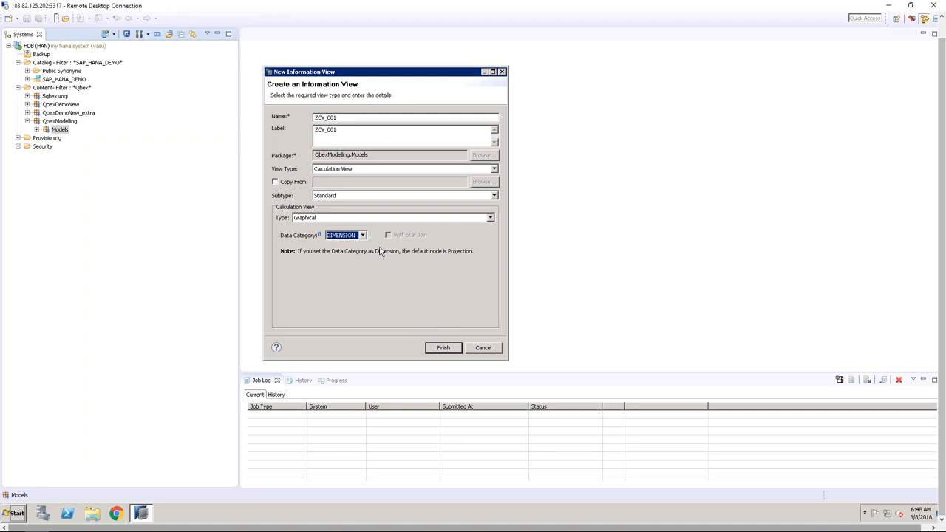
Clear the data category, then set it to CUBE
click(362, 236)
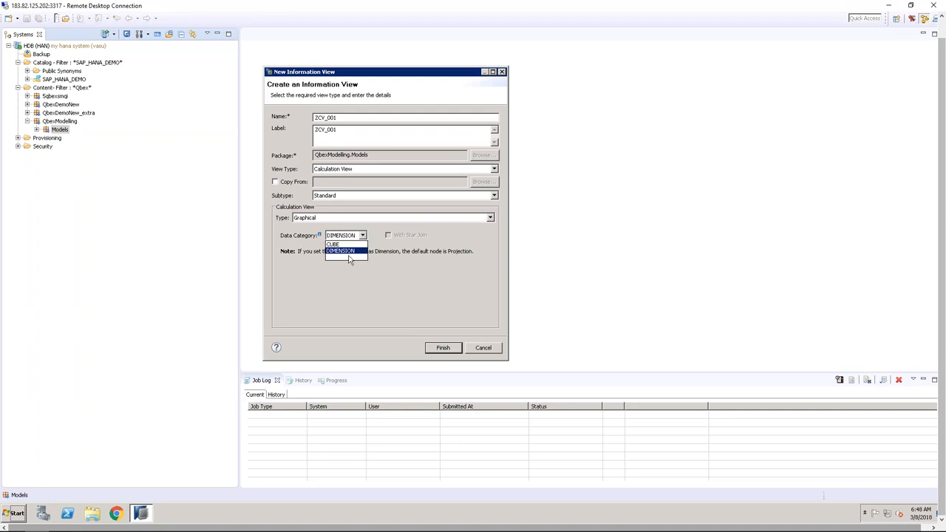
click(348, 257)
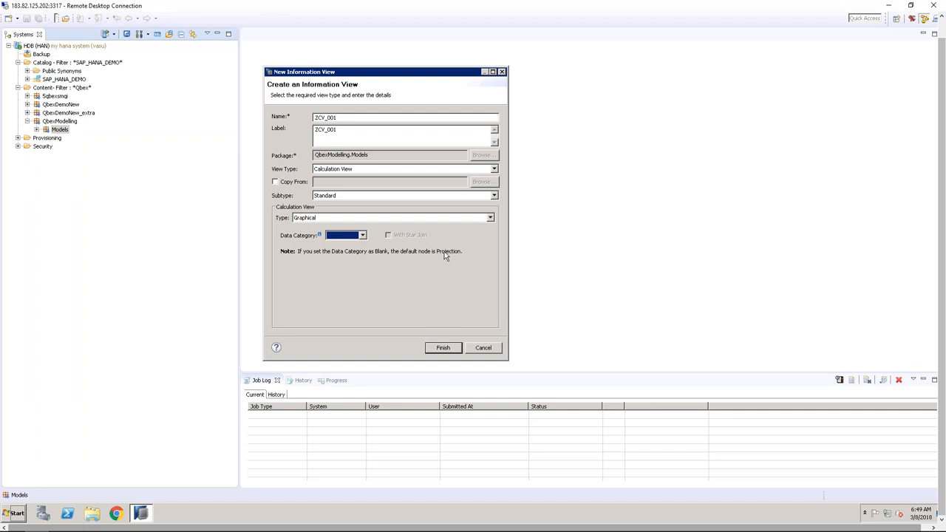
click(362, 237)
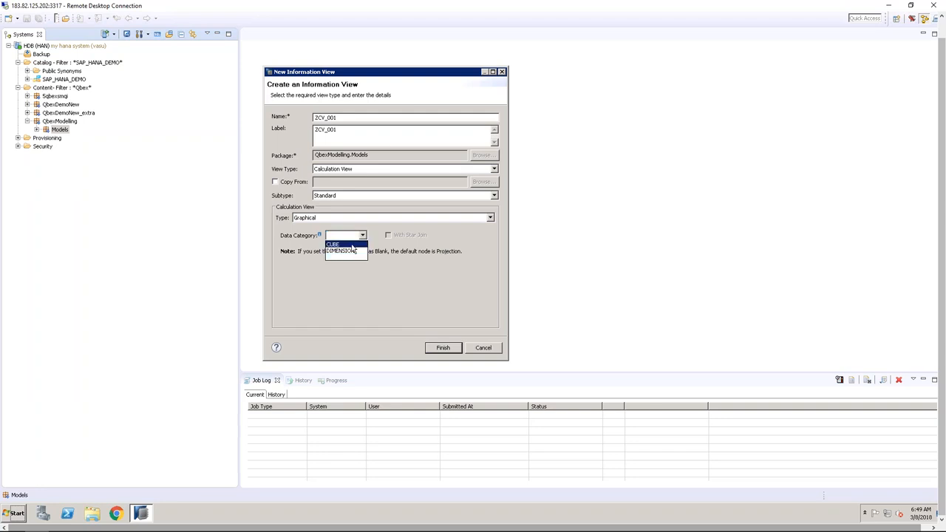
click(352, 249)
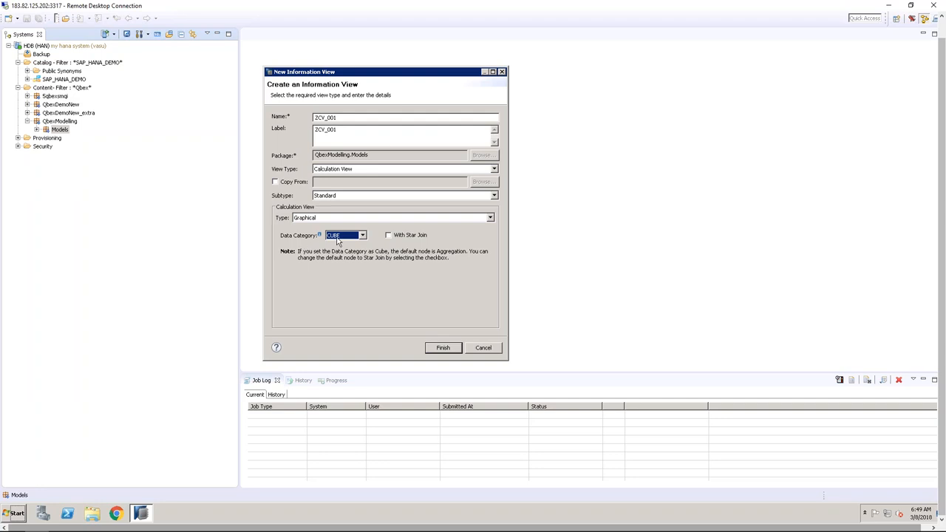
Toggle With Star Join off again and flip data category CUBE/DIMENSION, ending on DIMENSION
click(398, 237)
click(387, 236)
click(362, 235)
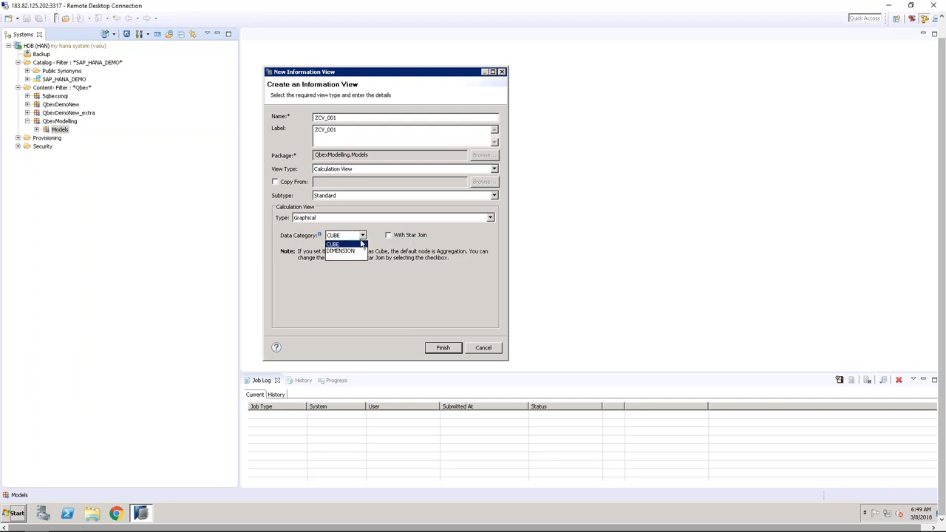
click(355, 251)
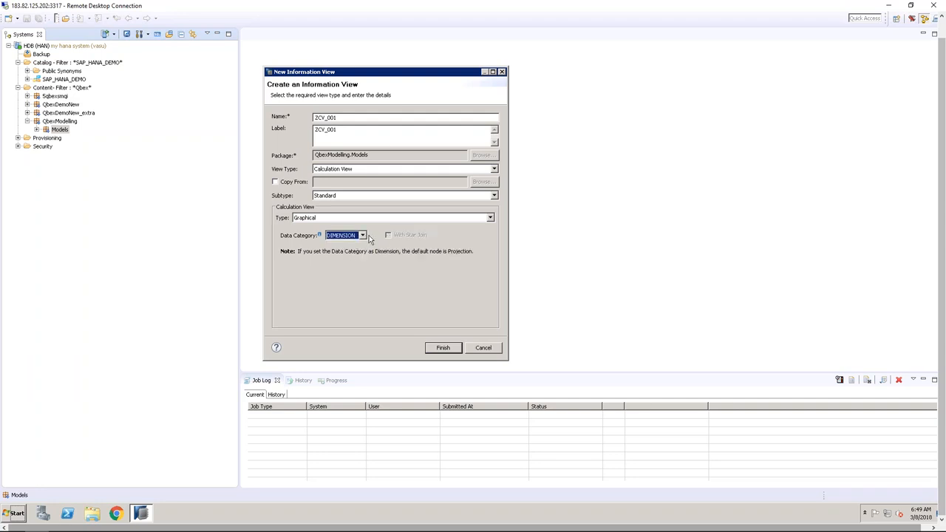
click(363, 236)
click(360, 244)
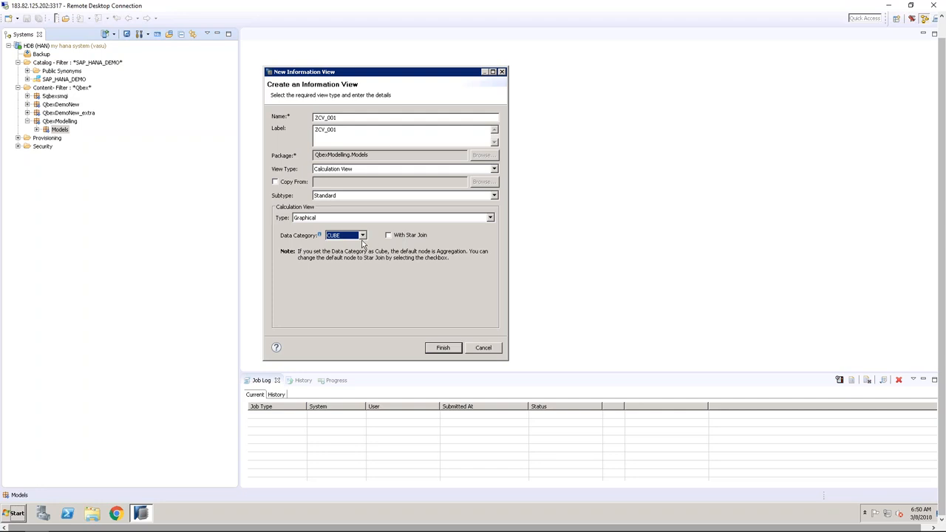
click(362, 236)
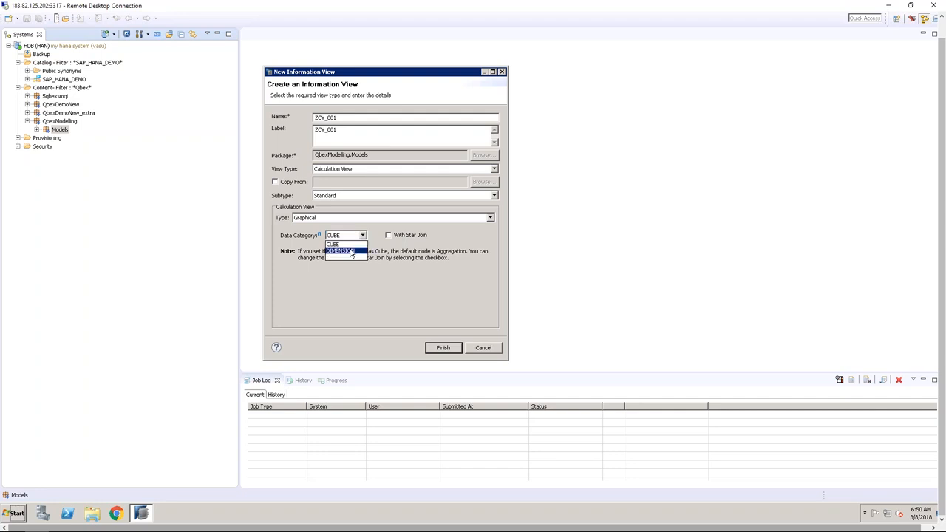
click(352, 251)
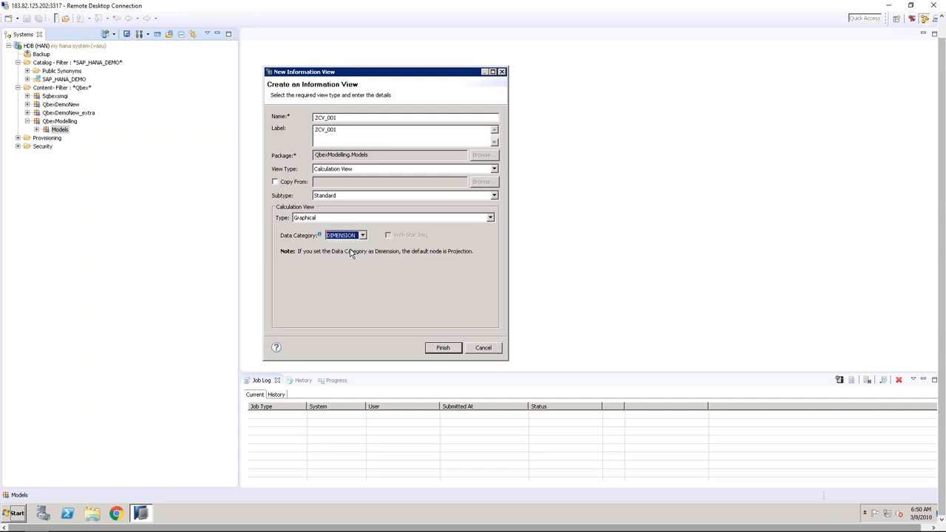
Create ZCV_001, widen its editor, and inspect the Projection node's output and properties
click(444, 347)
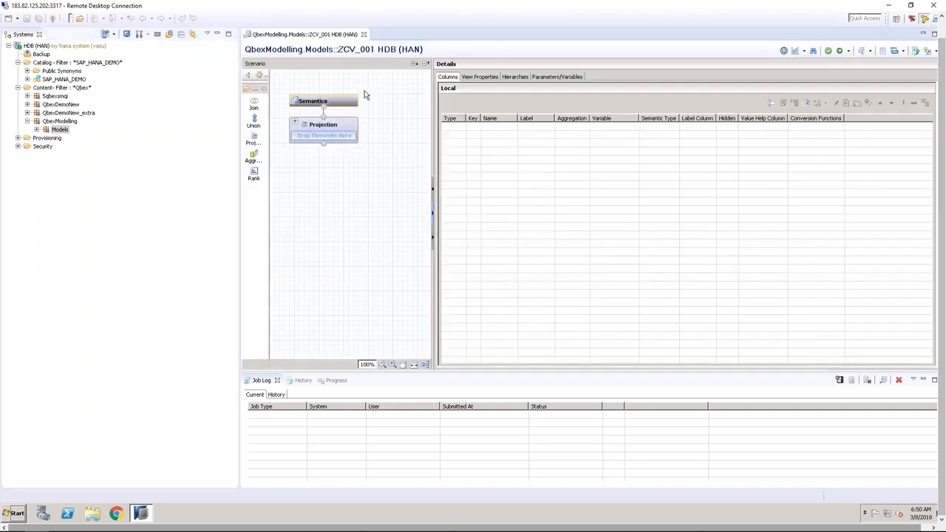
drag(241, 51, 177, 52)
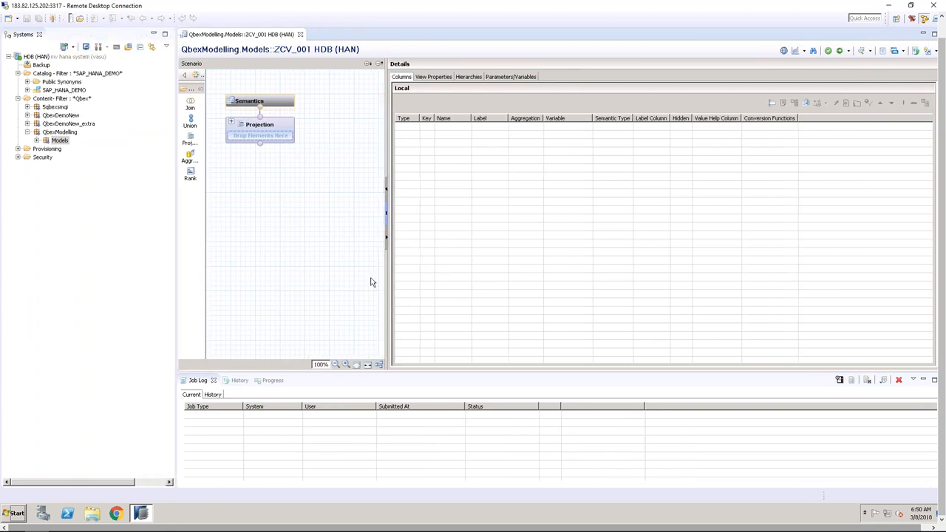
click(278, 130)
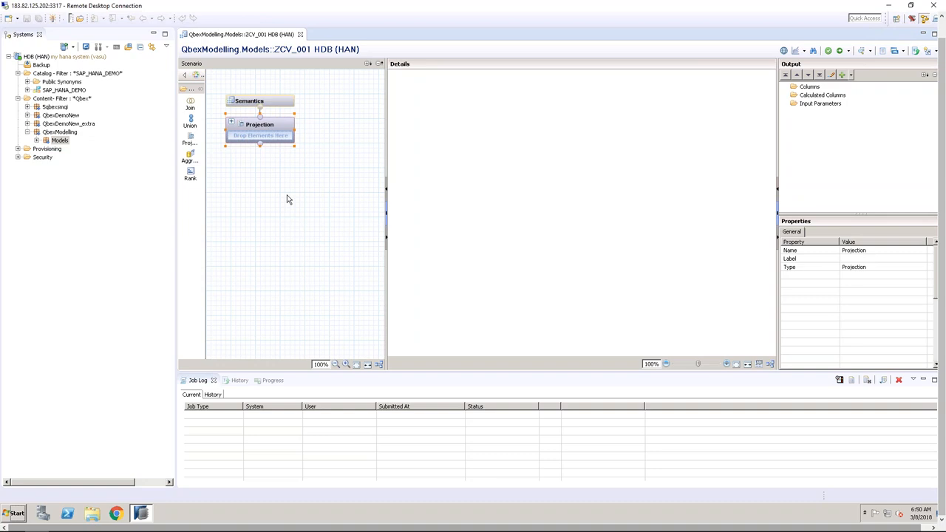
click(287, 196)
click(283, 126)
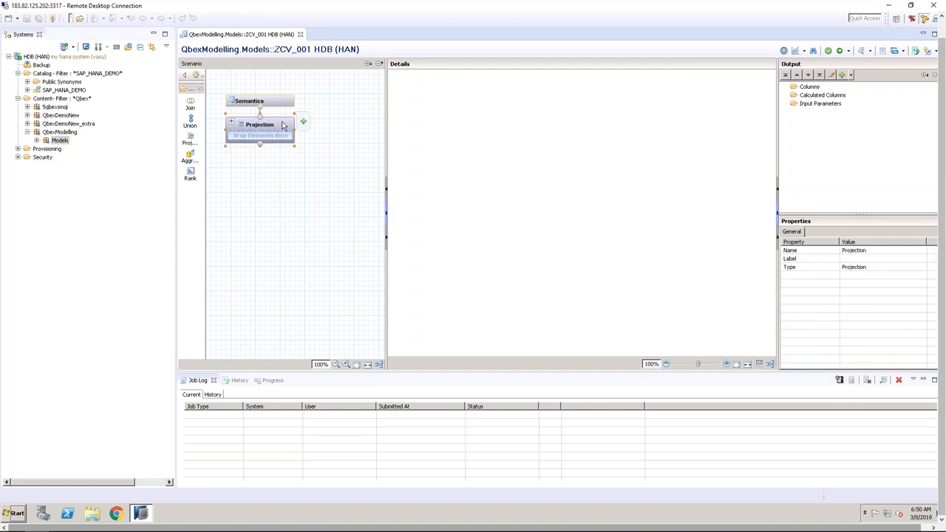
click(278, 188)
click(278, 128)
Close ZCV_001 and expand the Models package to list its calculation views
click(300, 35)
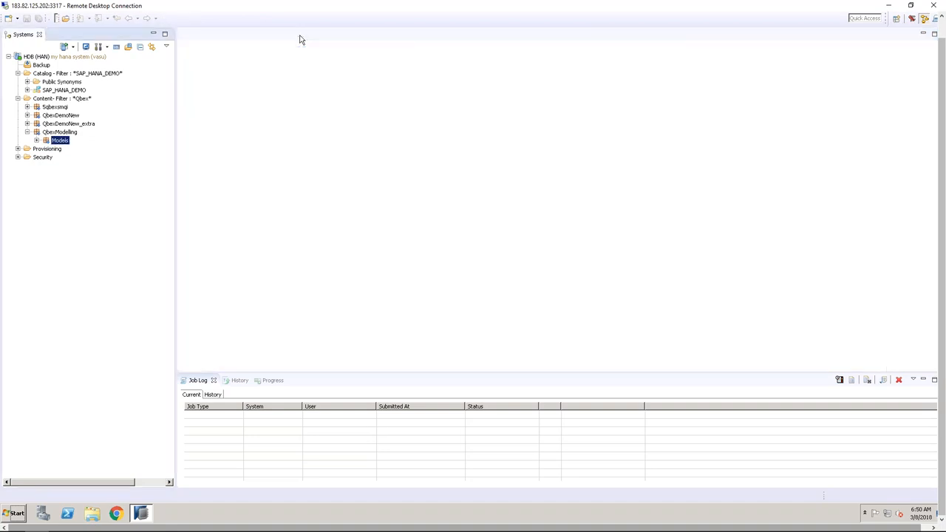
click(36, 140)
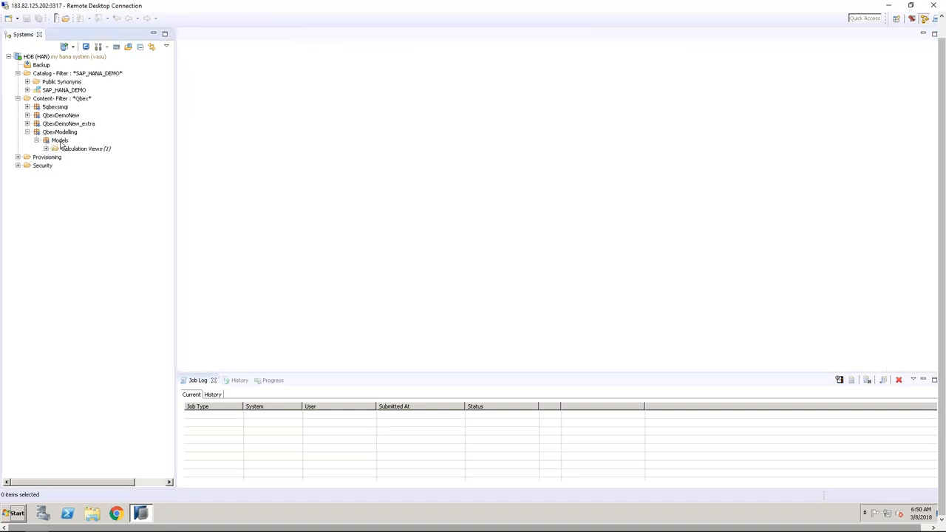
click(45, 149)
click(58, 140)
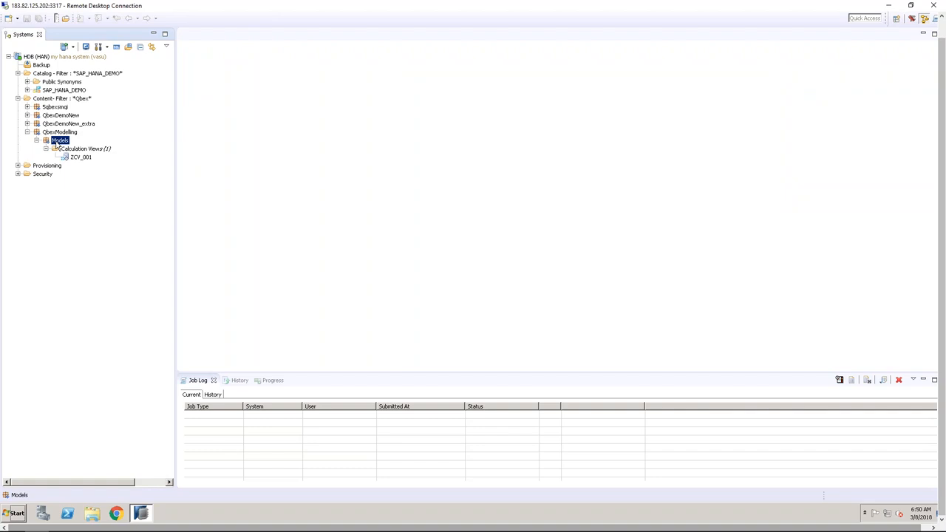
right_click(56, 141)
Create calculation view ZCV_002 with a blank data category, inspect its Projection node, then close it
mouse_move(122, 160)
click(185, 189)
text(ZCV_002)
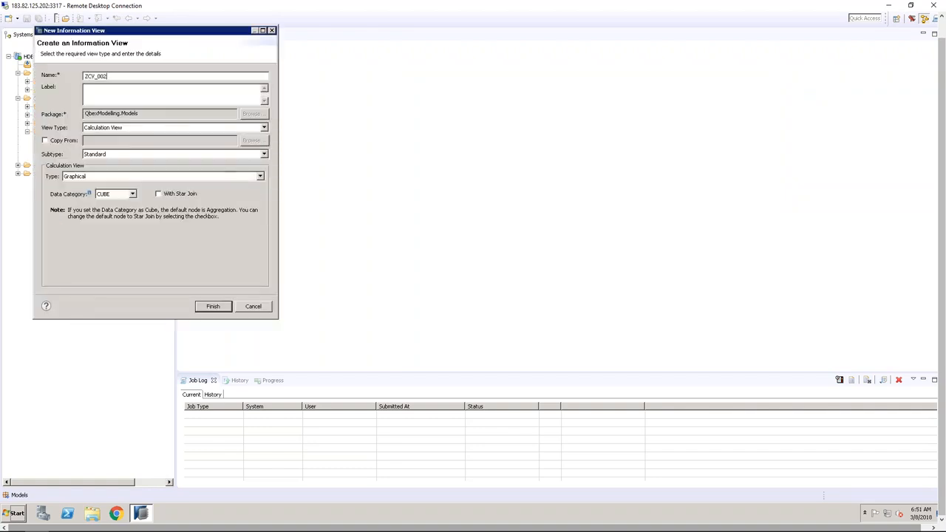
key(Tab)
click(127, 195)
click(117, 217)
click(224, 306)
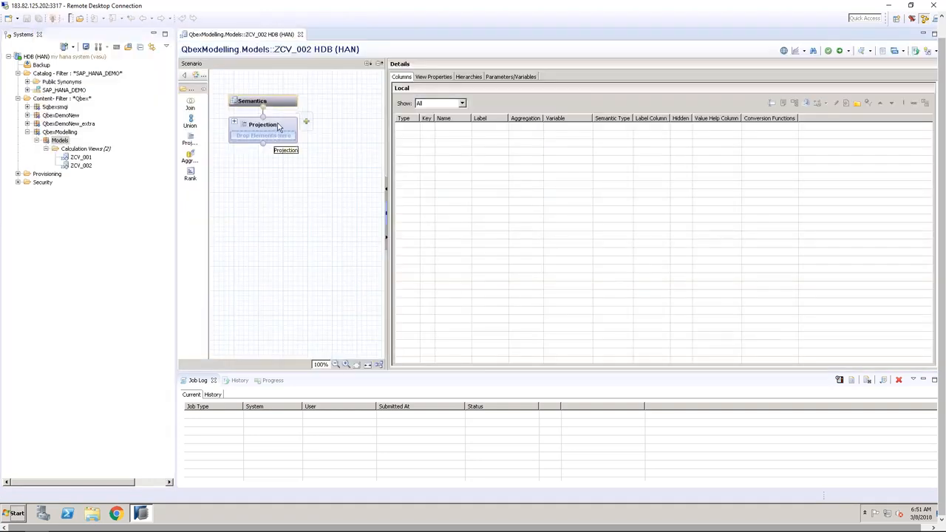
click(279, 127)
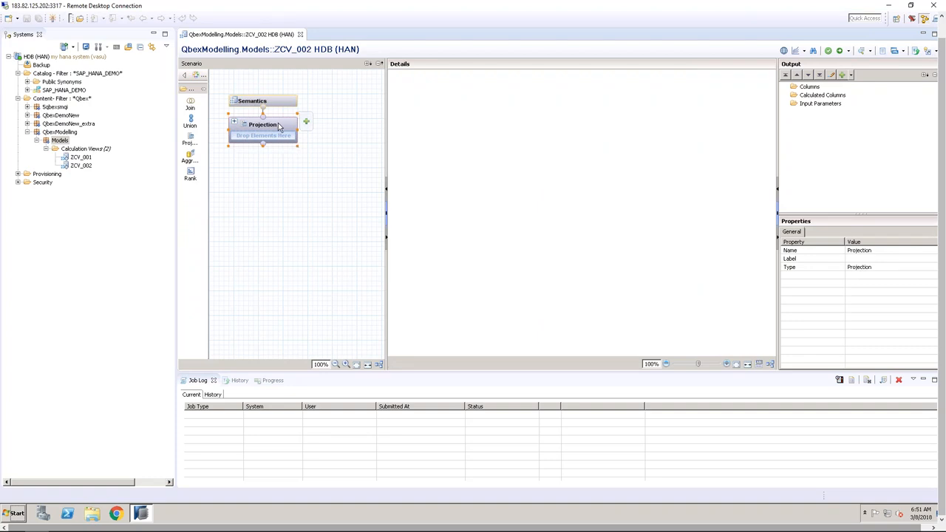
click(300, 34)
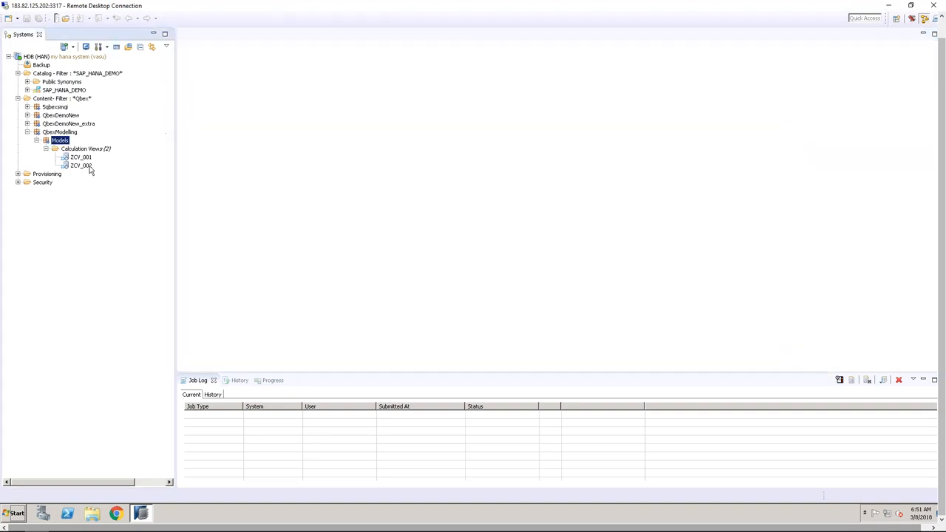
Create CUBE calculation view ZCV_003, inspect its Aggregation and Semantics nodes, then close it
right_click(60, 140)
mouse_move(122, 164)
click(186, 188)
text(ZCV_003)
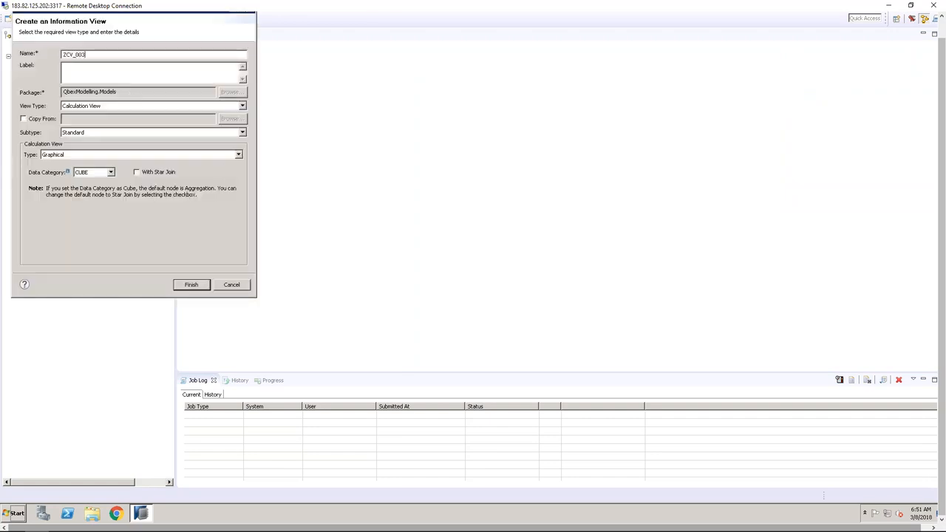
click(113, 79)
click(112, 172)
click(108, 183)
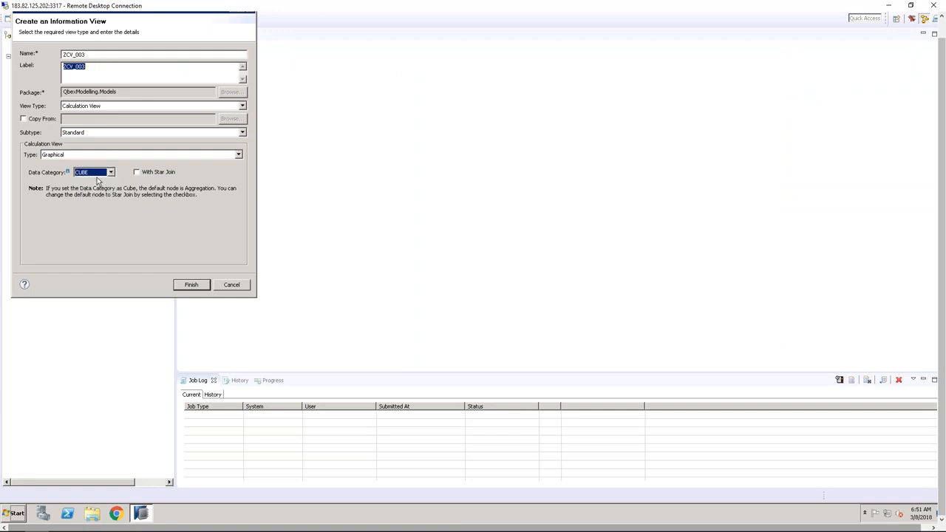
click(191, 284)
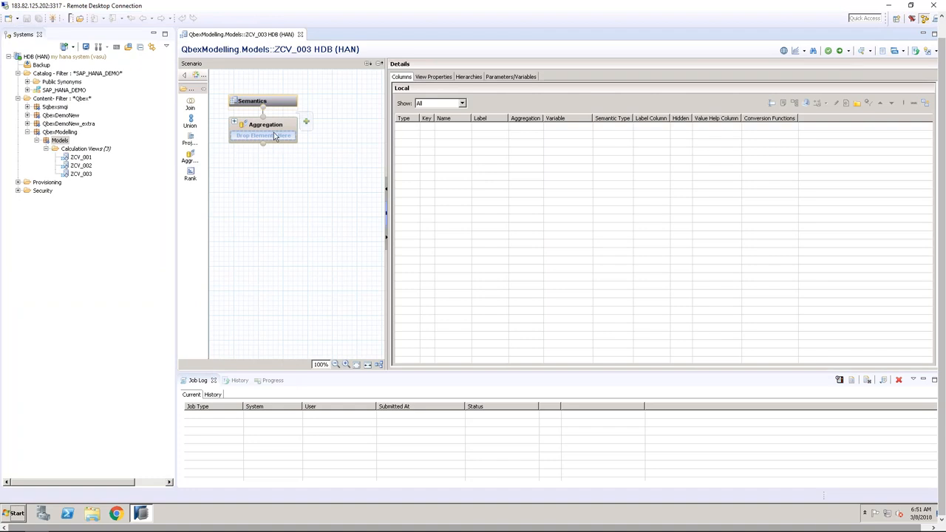
click(277, 129)
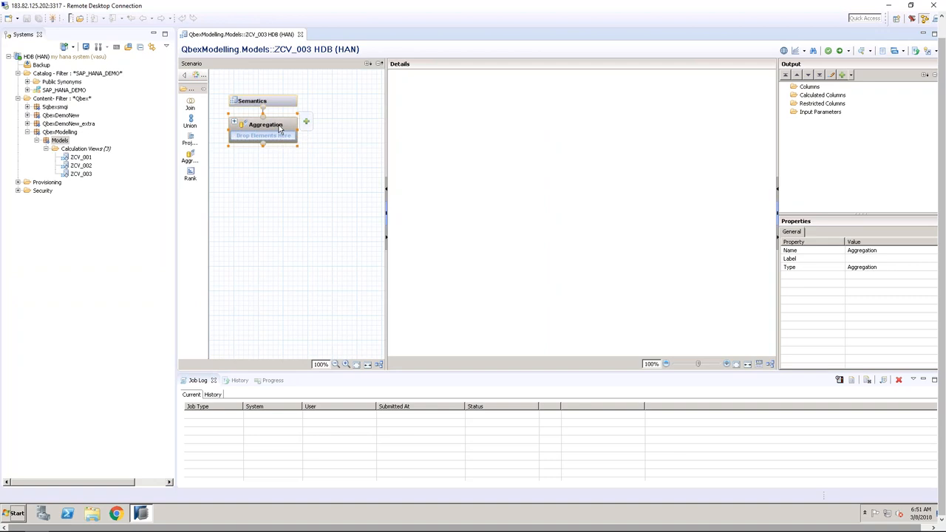
click(281, 103)
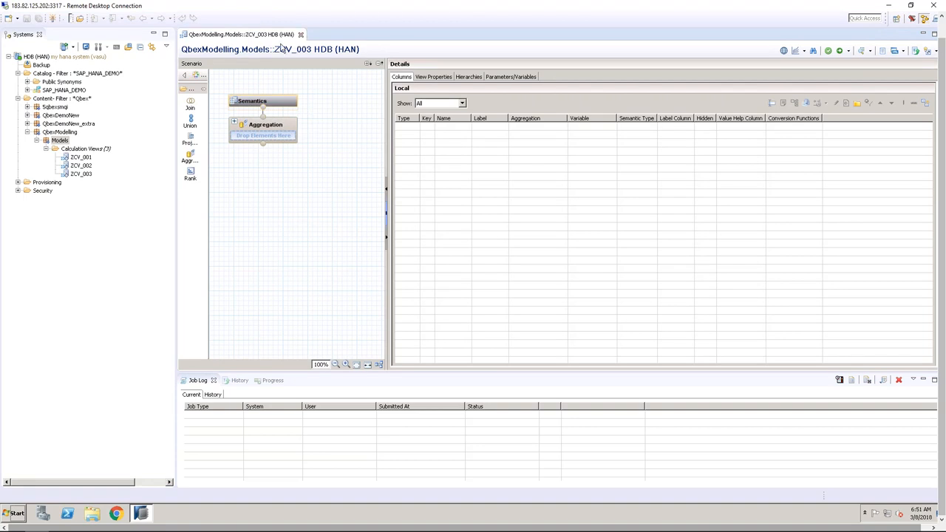
click(301, 34)
Create ZCV_004 as a Graphical CUBE view with star join enabled and inspect its Star Join node
right_click(70, 146)
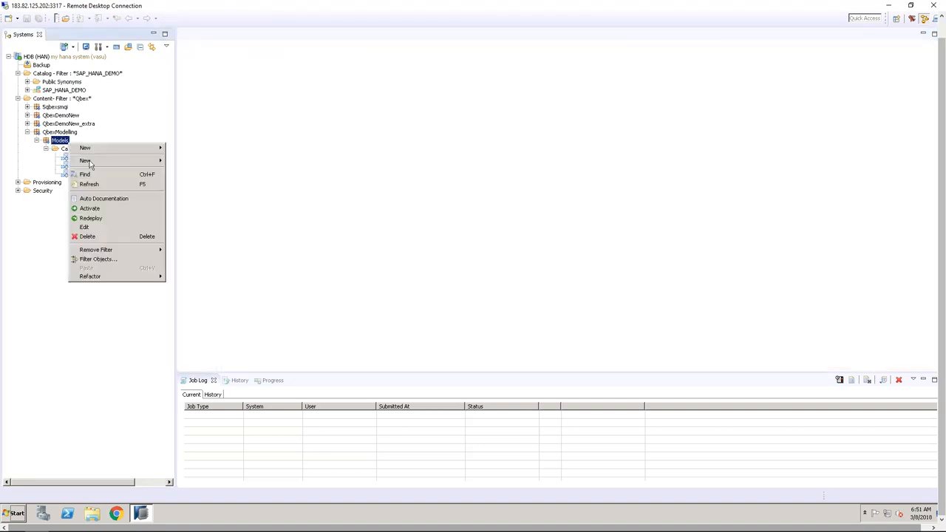
mouse_move(94, 161)
click(192, 191)
text(ZCV_004)
key(Tab)
click(99, 156)
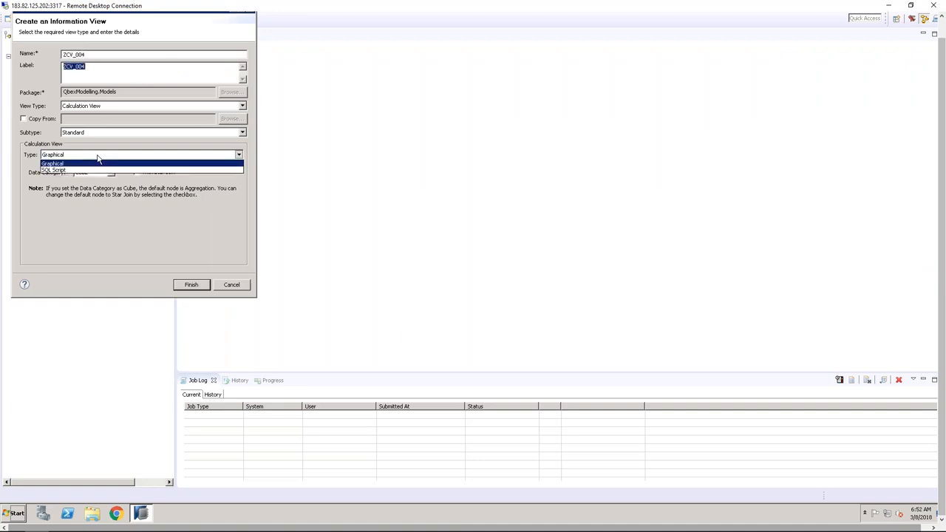
click(131, 202)
click(111, 174)
click(112, 176)
click(136, 172)
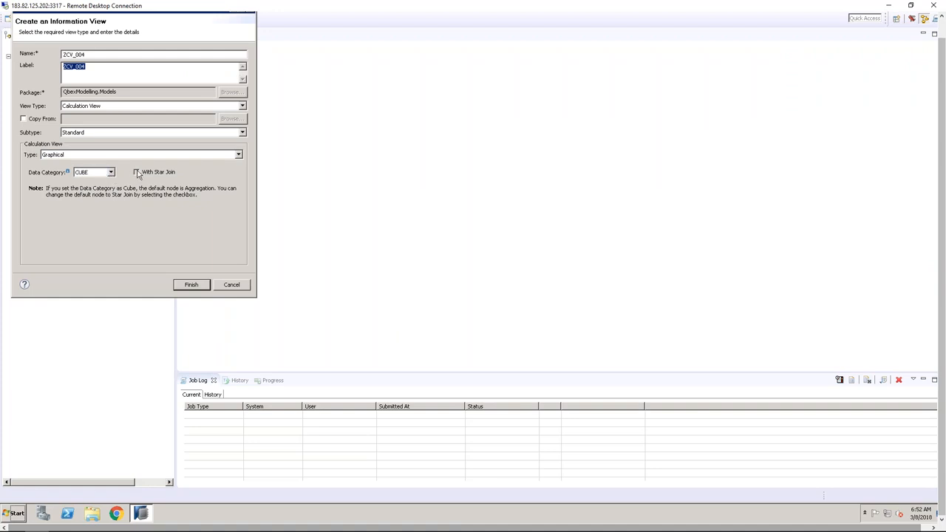
click(189, 285)
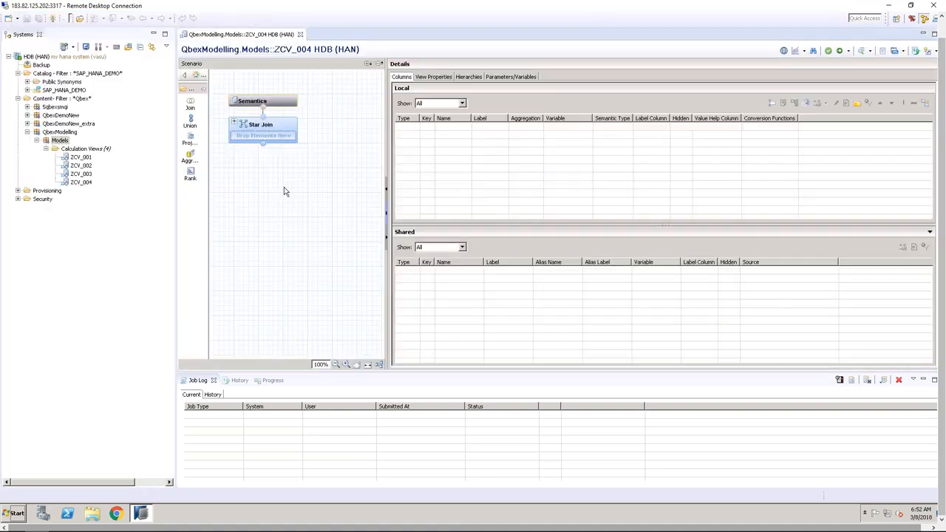
click(279, 128)
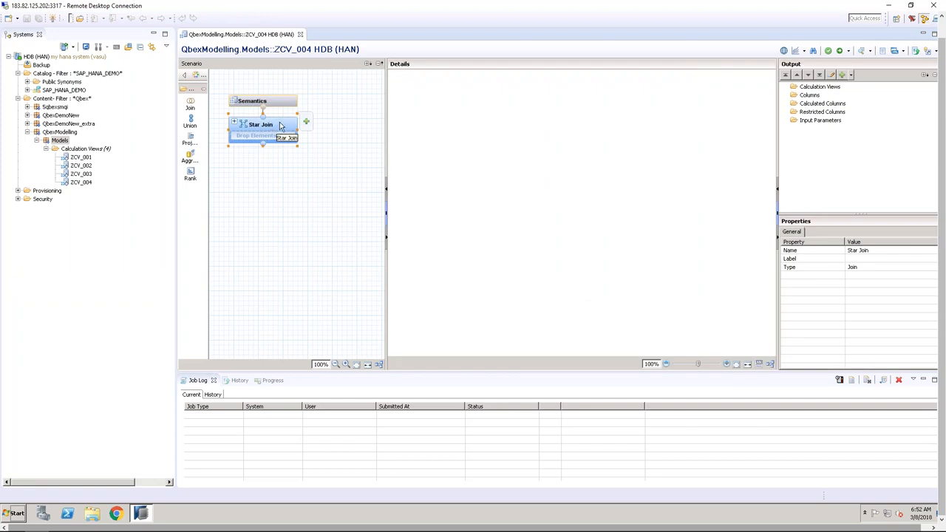
Close ZCV_004 and create a new calculation view named ZCV_005 with default settings
click(300, 34)
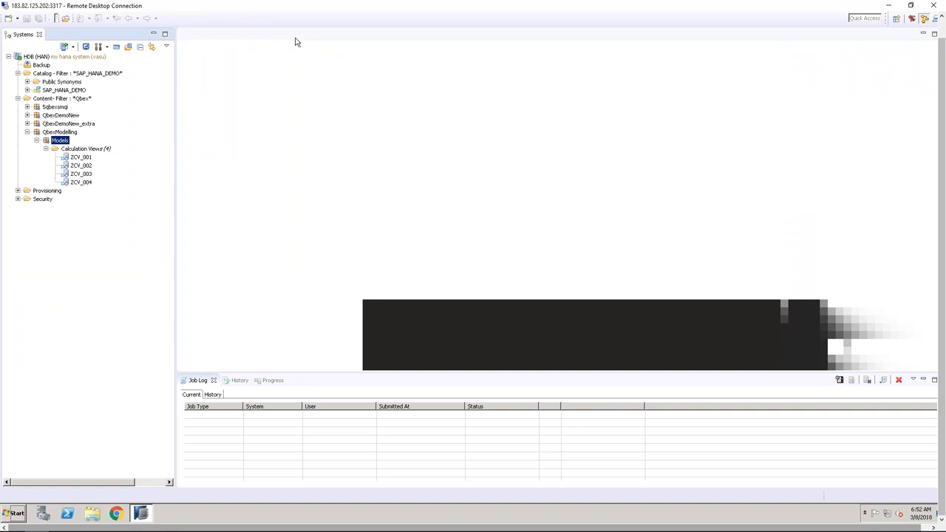
right_click(62, 143)
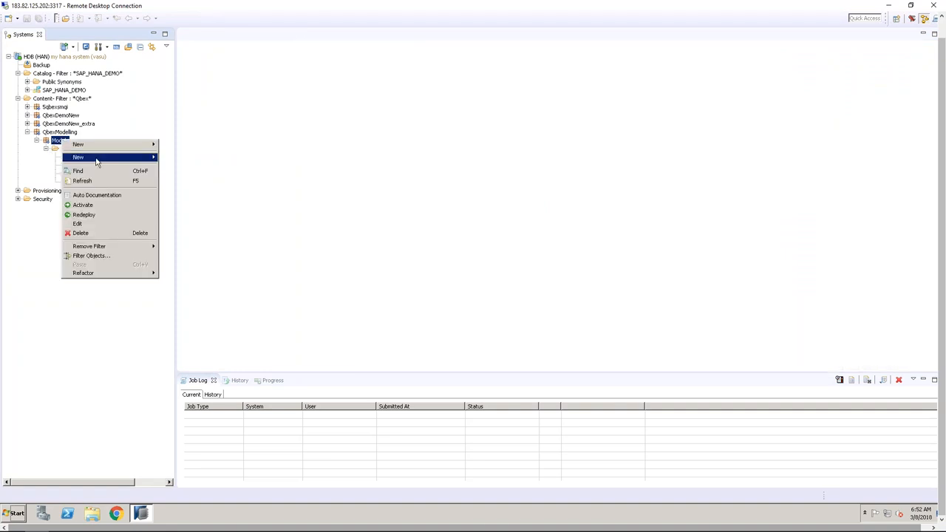
mouse_move(98, 158)
click(191, 188)
text(ZCV_005)
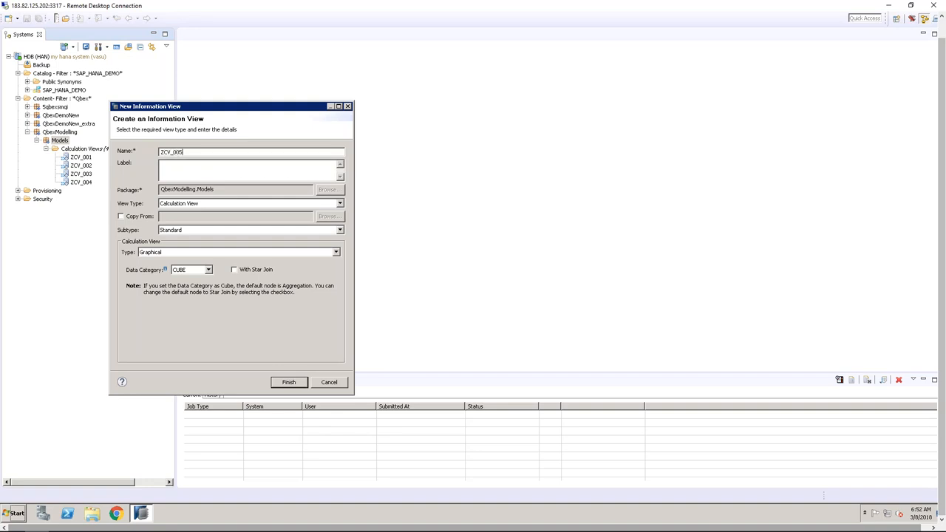
key(Tab)
click(286, 383)
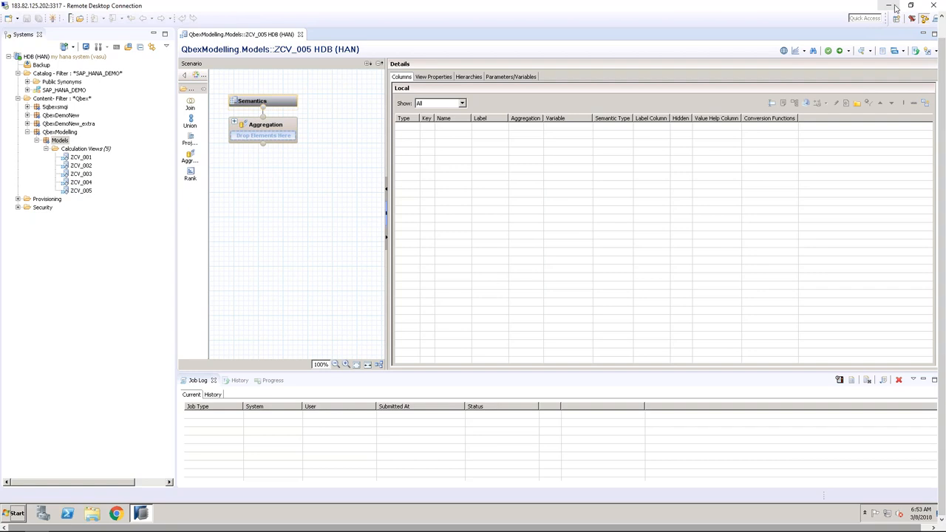
Restore the remote HANA session and minimize the Systems tree to widen the ZCV_005 editor
mouse_move(94, 517)
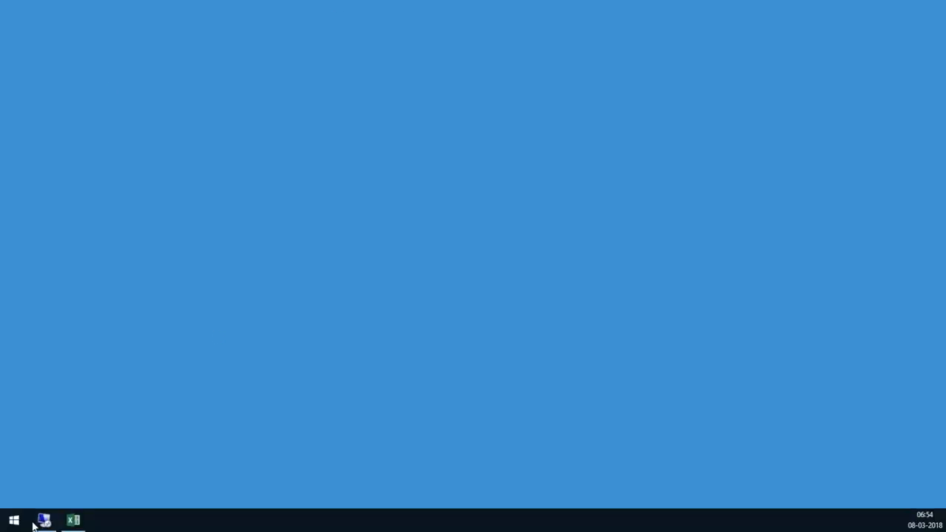
click(45, 521)
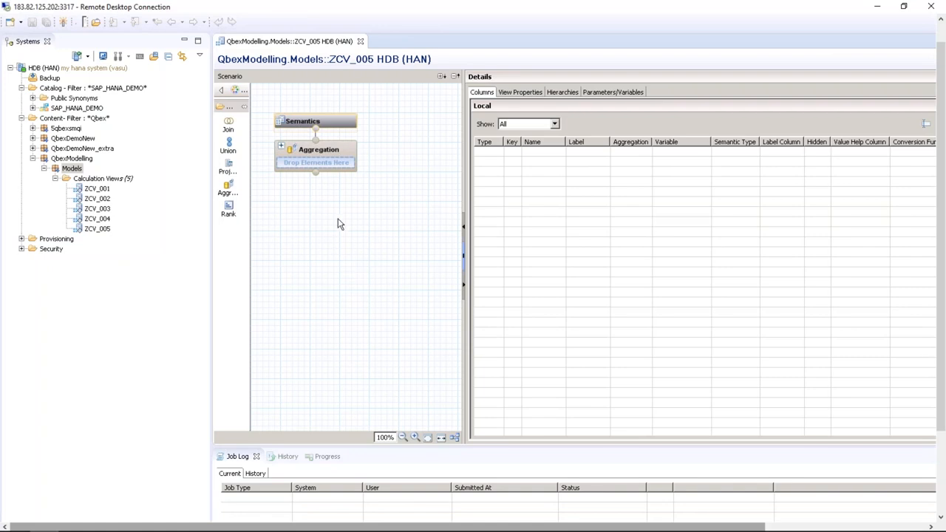
click(184, 40)
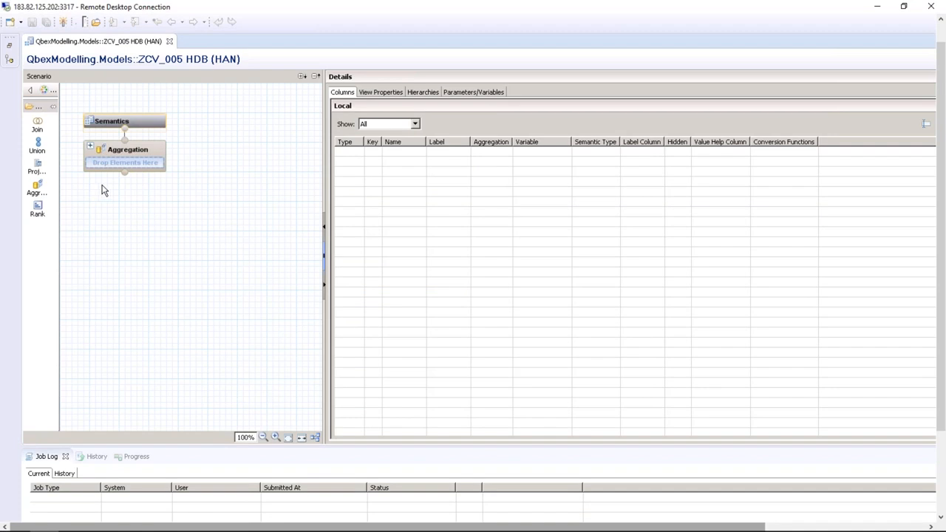
Add a Join_1 node below Aggregation, then delete it again
click(37, 125)
click(142, 238)
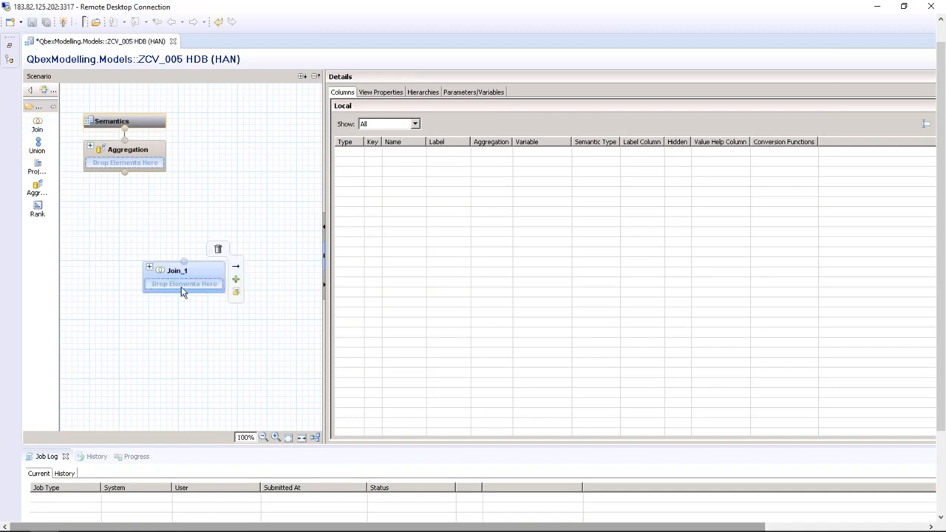
click(218, 249)
click(618, 306)
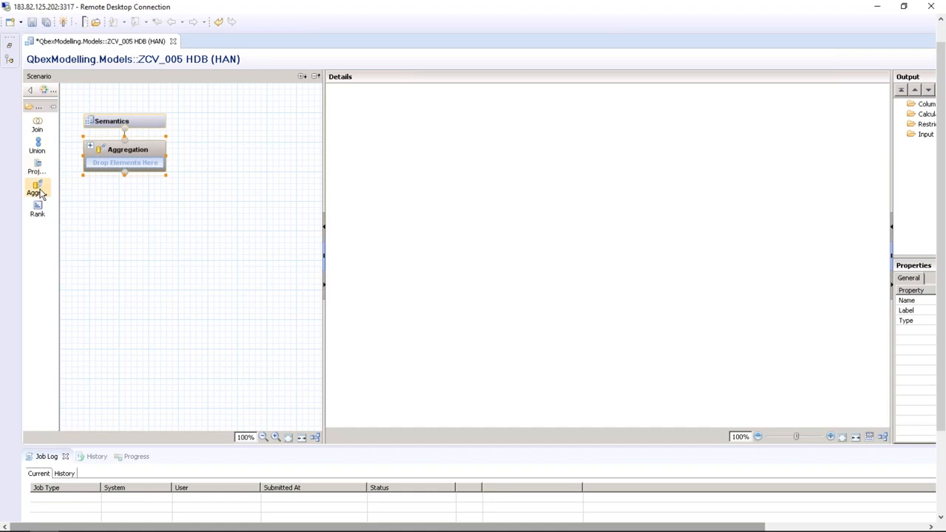
Place Join, Union, Projection, Aggregation and Rank nodes on the ZCV_005 canvas
click(38, 127)
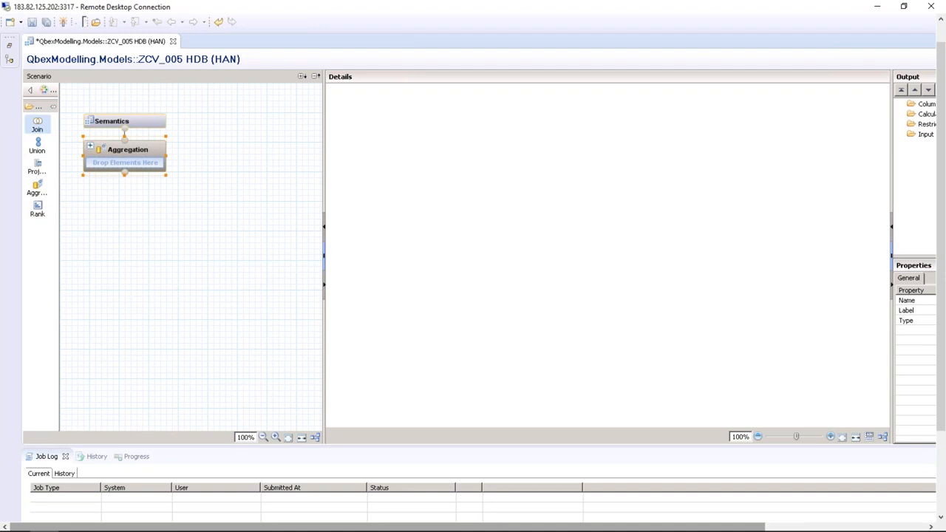
click(117, 290)
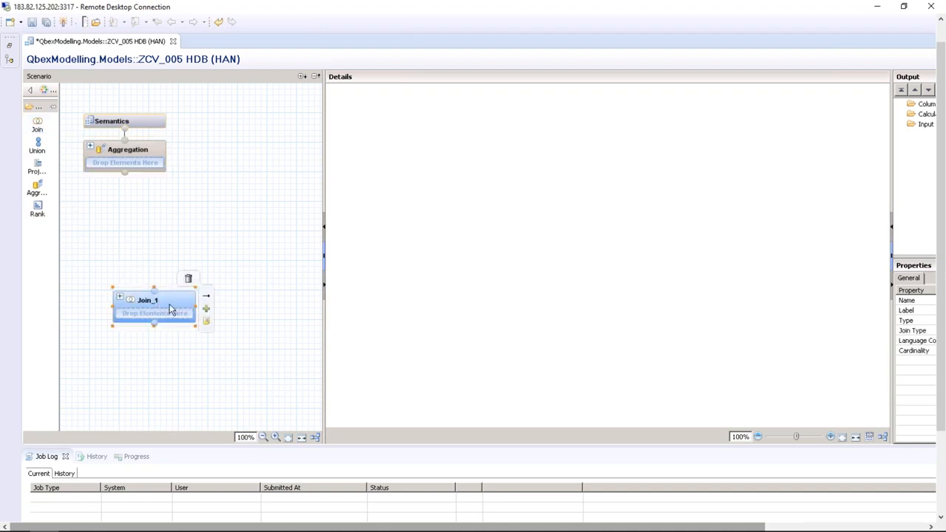
click(37, 146)
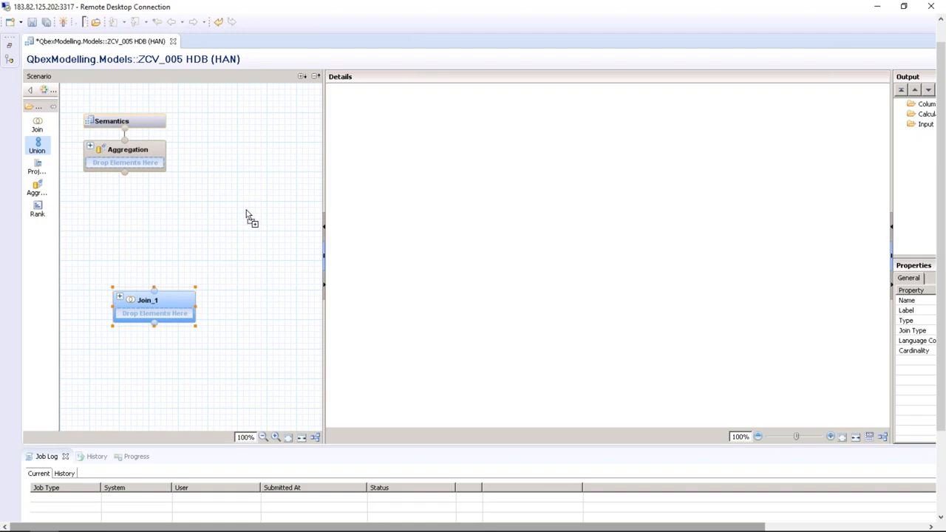
click(247, 215)
click(37, 170)
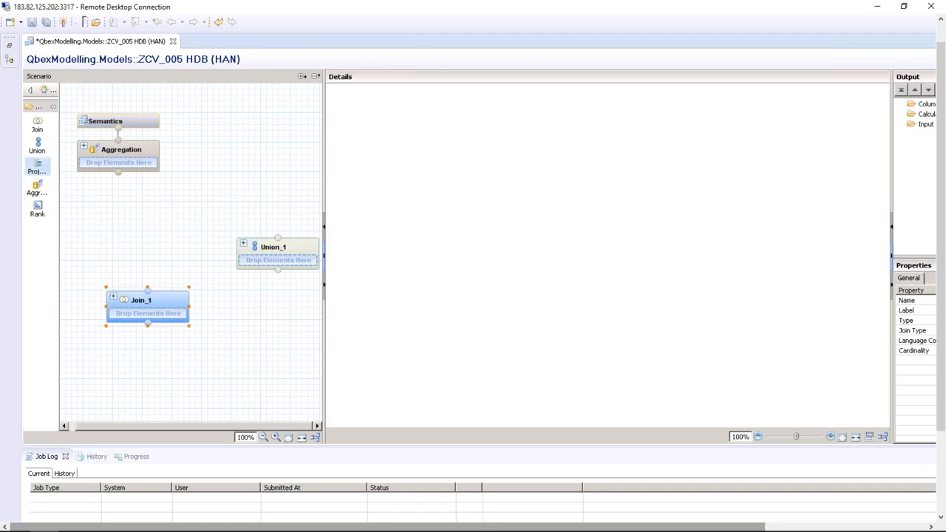
click(170, 216)
drag(198, 259, 181, 219)
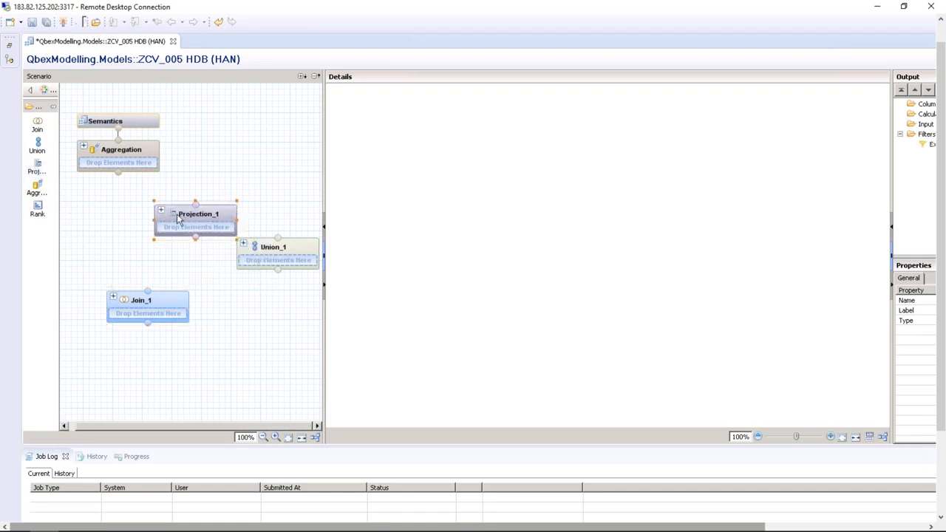
click(99, 214)
click(247, 313)
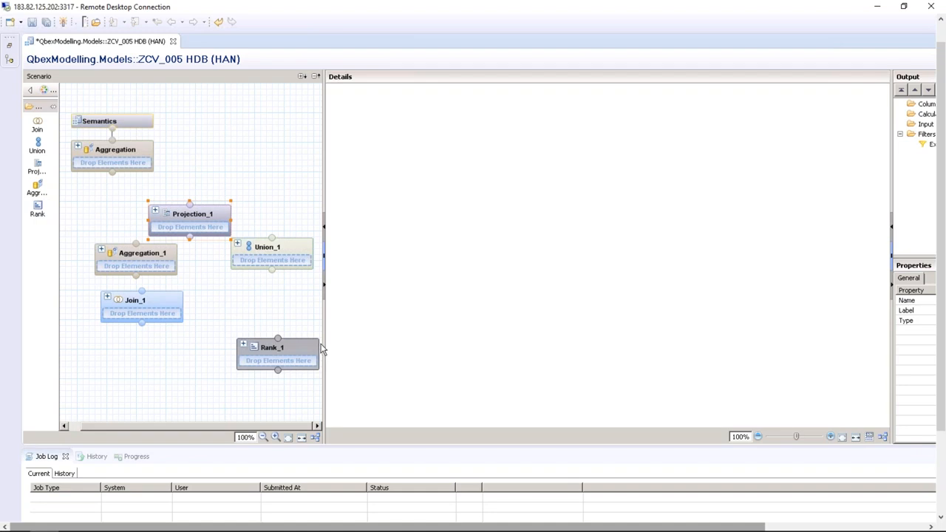
Inspect the Join_1, Aggregation_1, Projection_1, Union_1 and Rank_1 node details
click(163, 304)
click(155, 253)
click(211, 214)
click(272, 250)
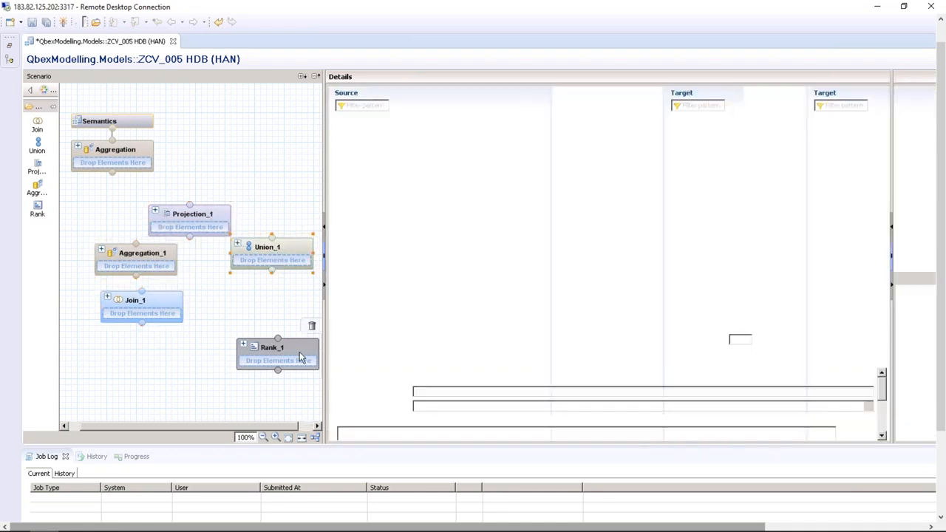
click(299, 358)
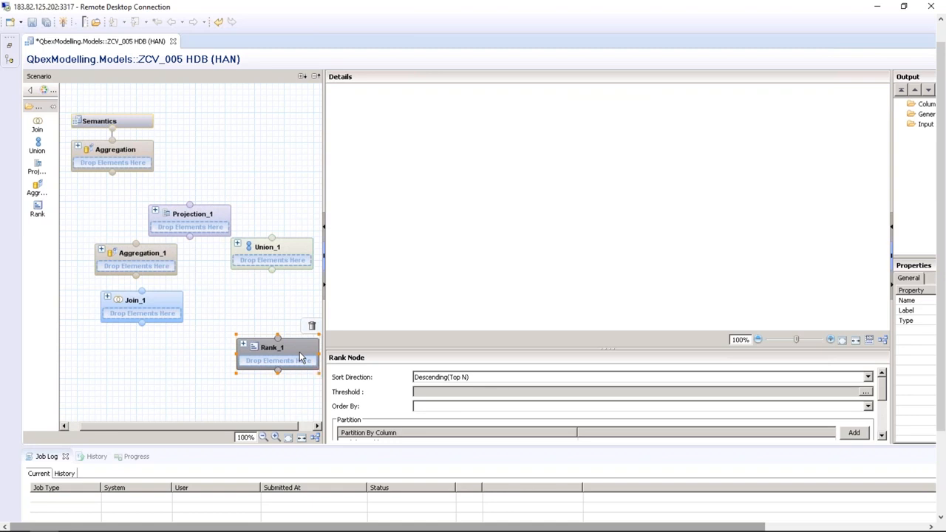
Move Projection_1 up beside Semantics, keeping its name Projection_1, and select it
mouse_move(210, 220)
drag(210, 219, 279, 142)
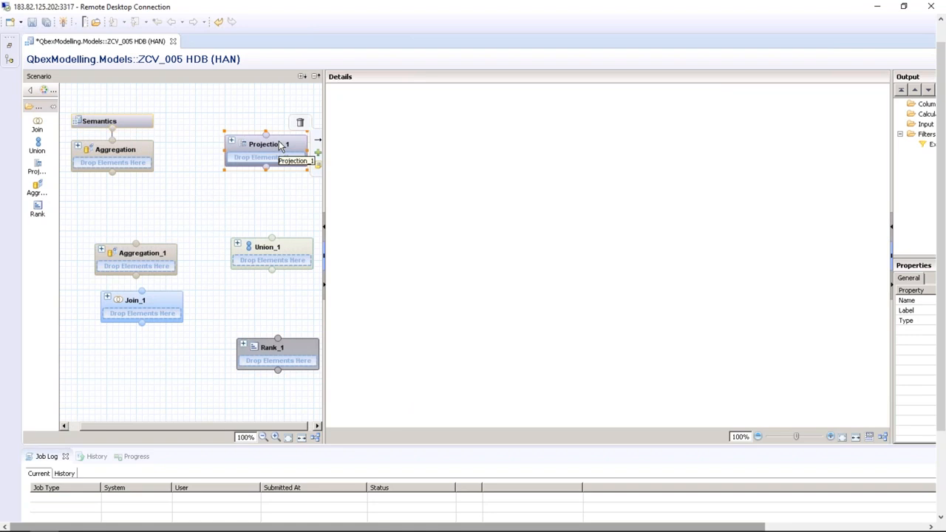
click(281, 145)
click(297, 190)
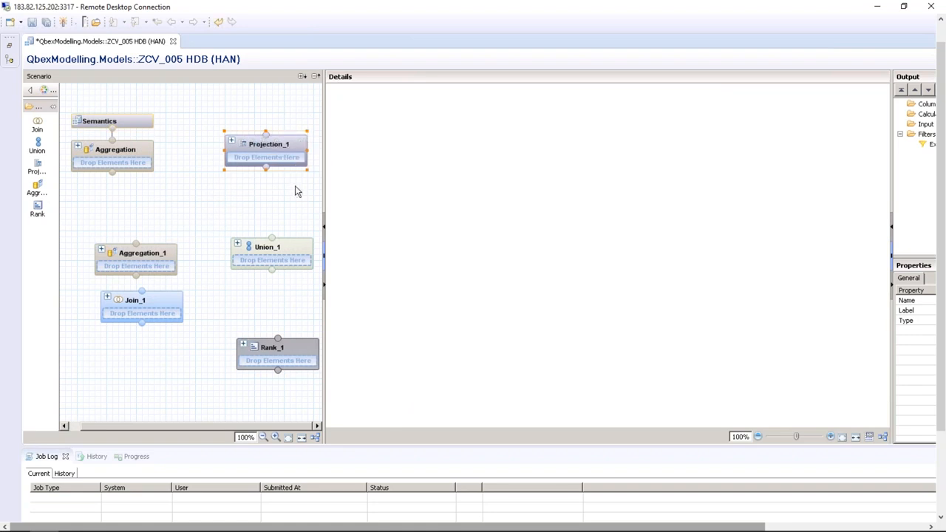
click(254, 145)
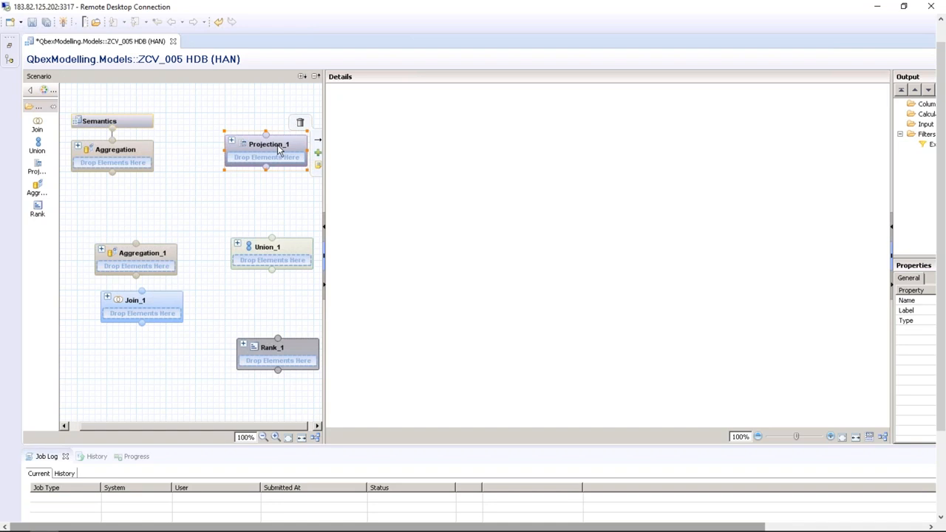
right_click(430, 142)
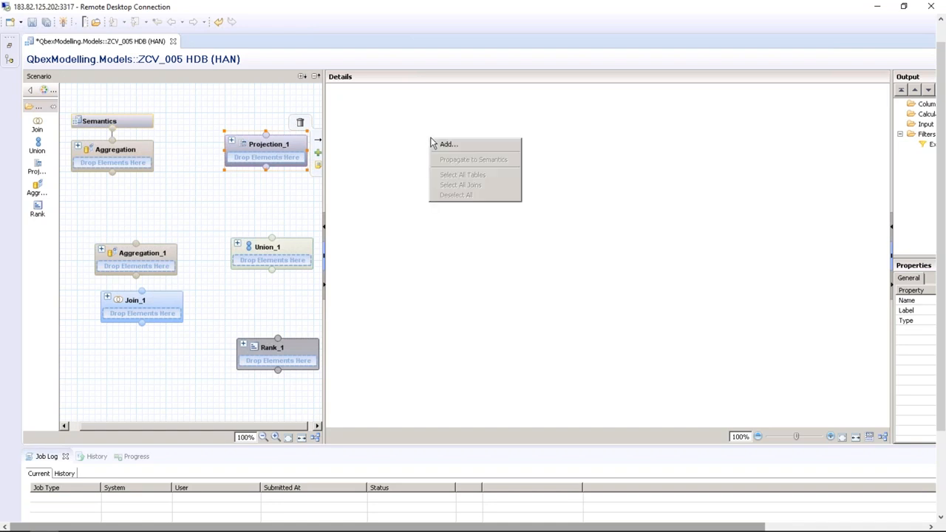
click(270, 150)
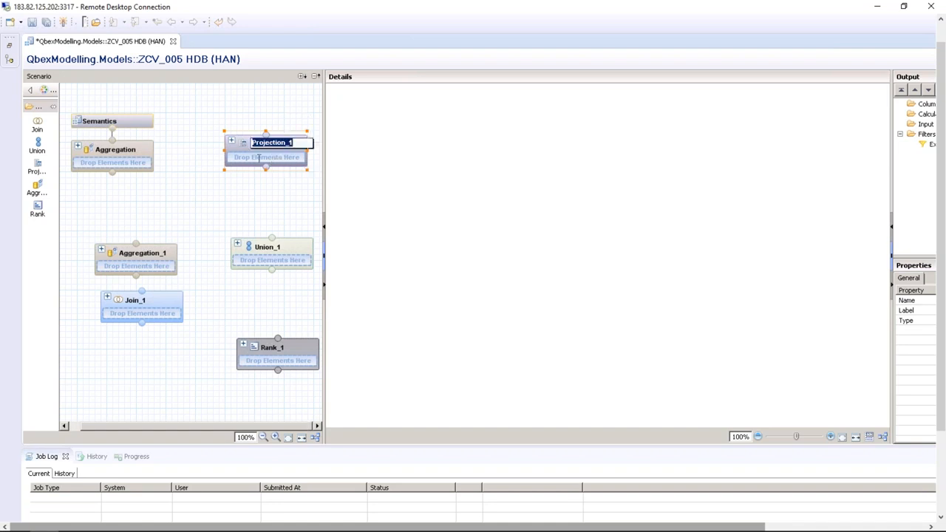
click(259, 157)
right_click(433, 140)
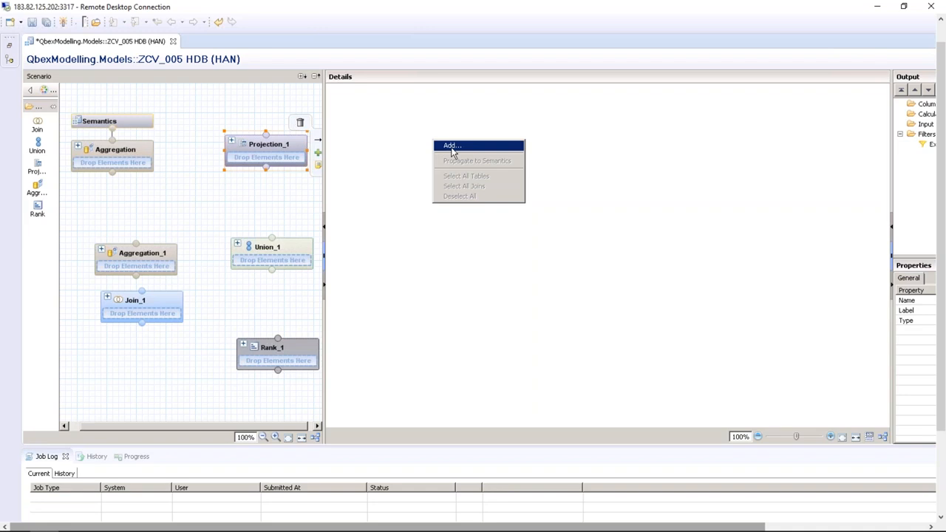
click(452, 147)
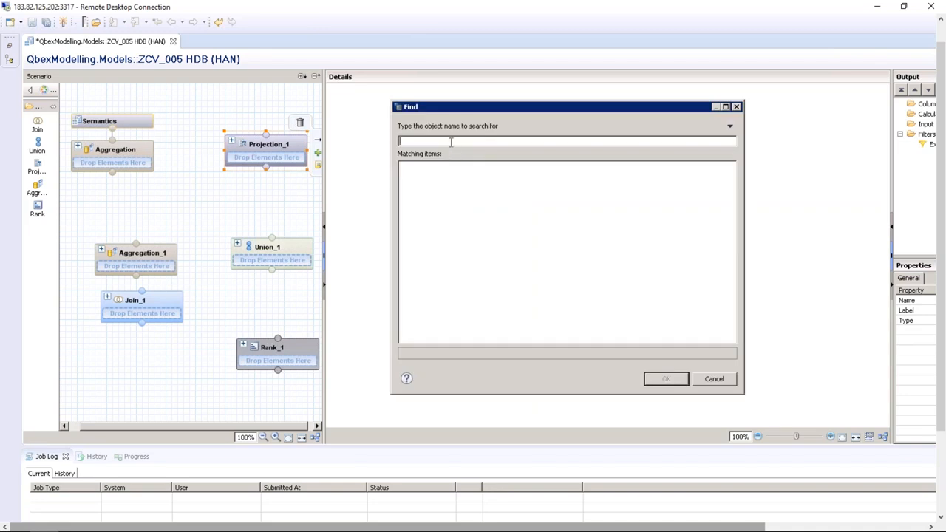
text(sap.hana.demo)
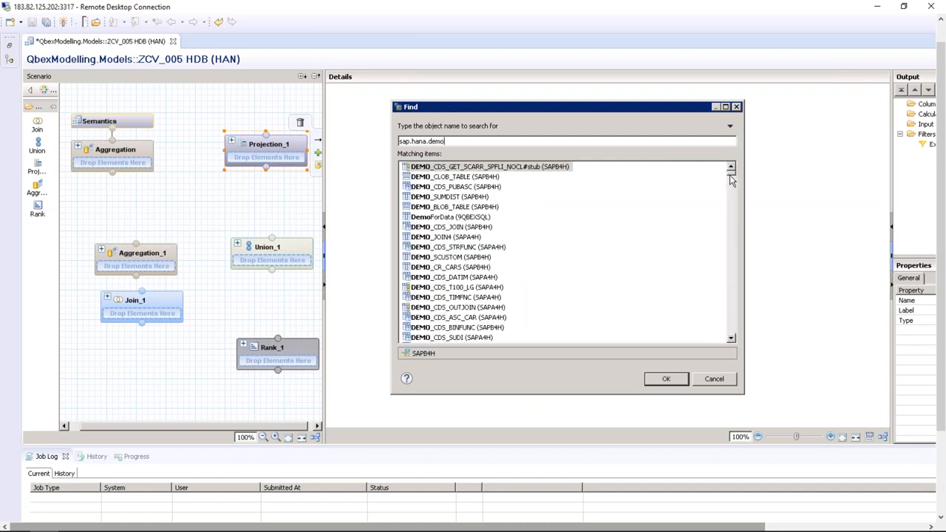
drag(730, 174, 727, 230)
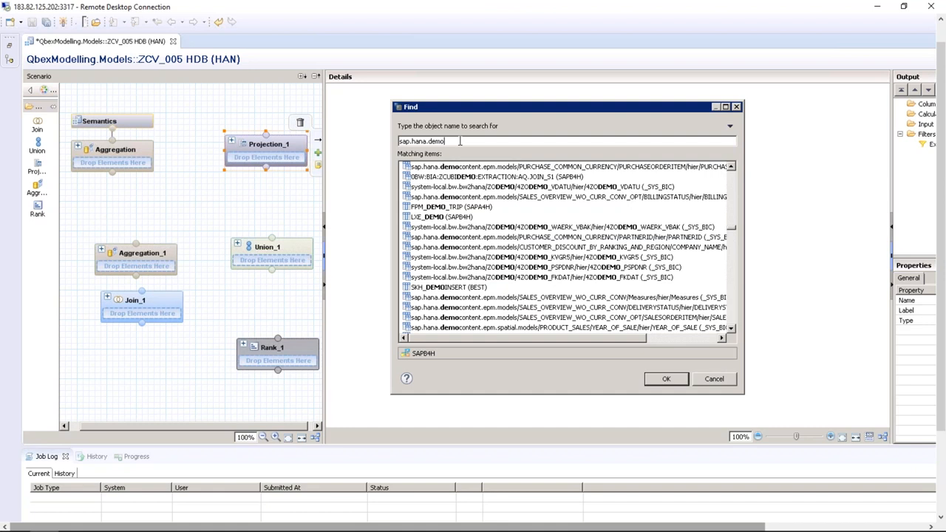
text(co)
text(nte)
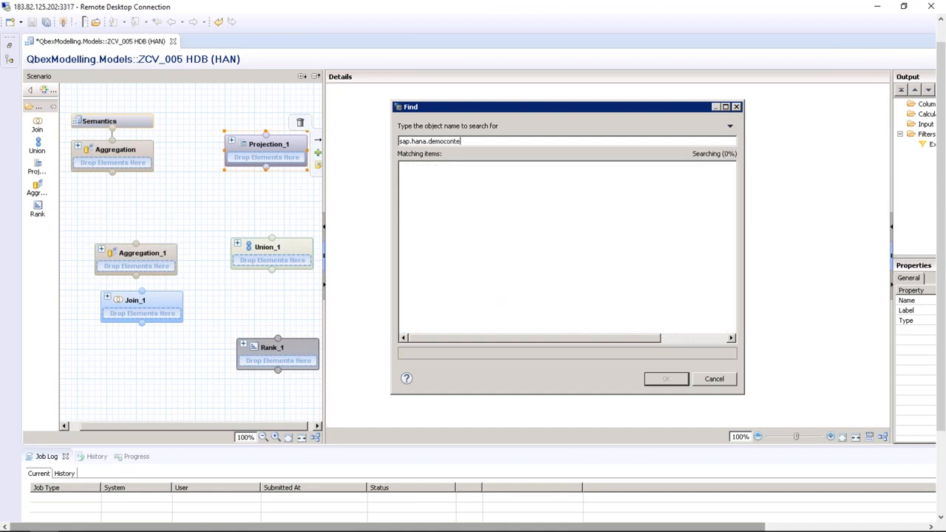
text(nt.epm)
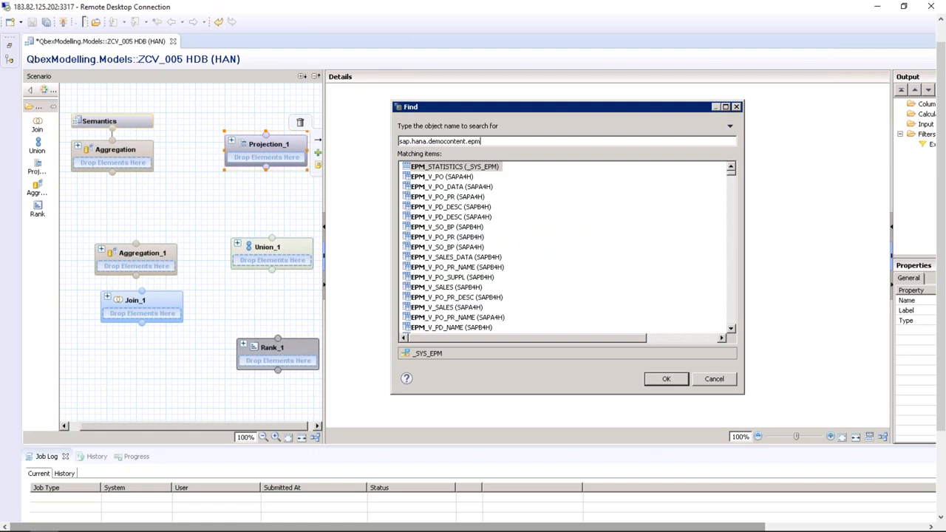
text(.)
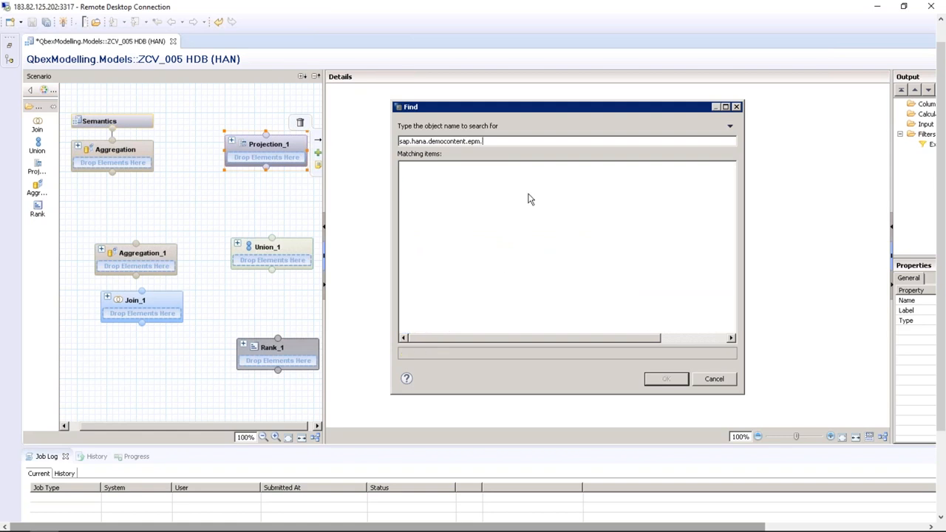
key(BackSpace)
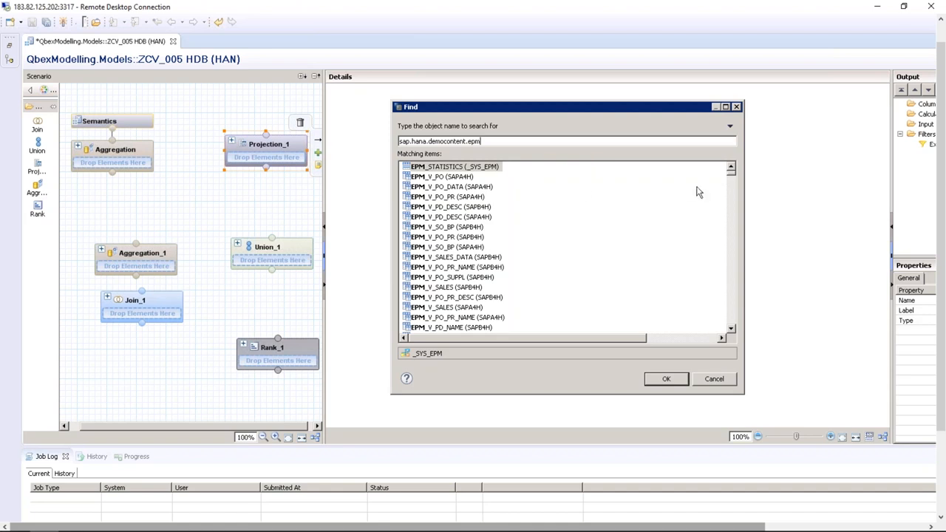
drag(730, 174, 731, 316)
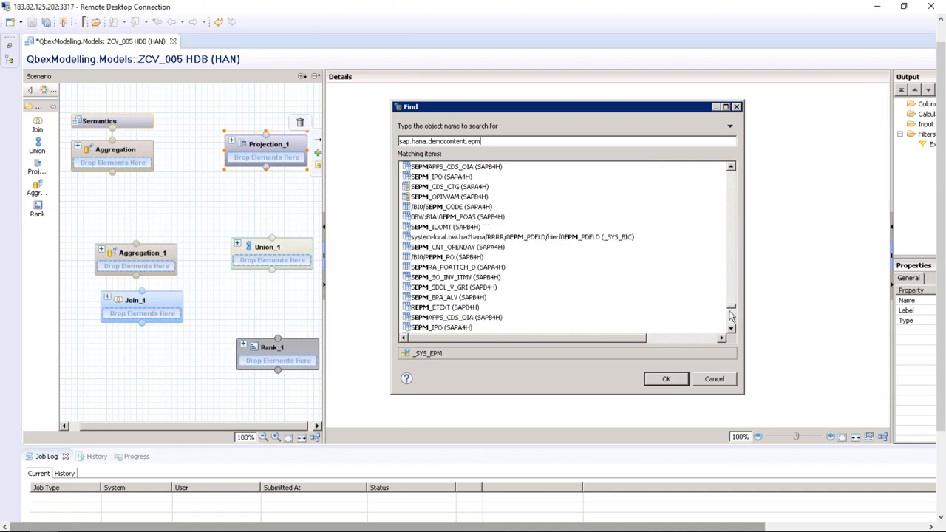
click(714, 378)
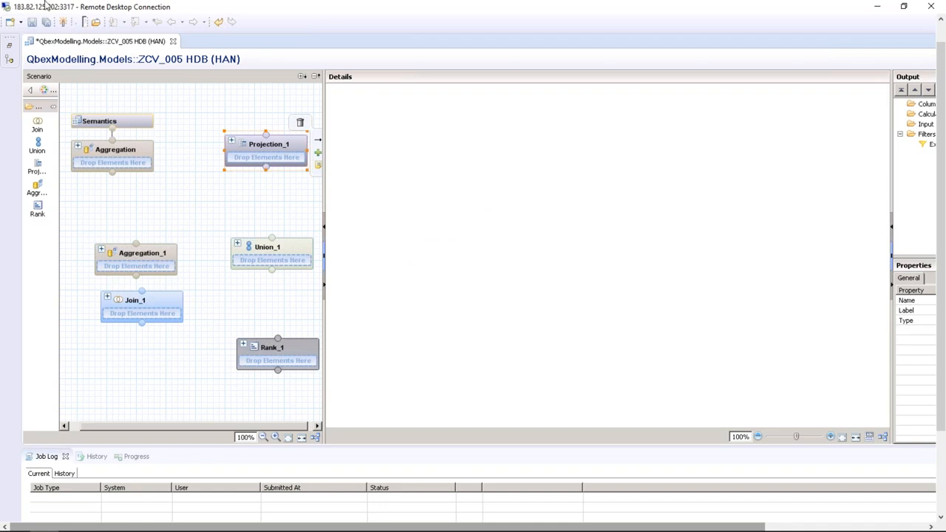
Drop the SAP_HANA_DEMO MD.BusinessPartner table from the catalog into Projection_1
click(9, 45)
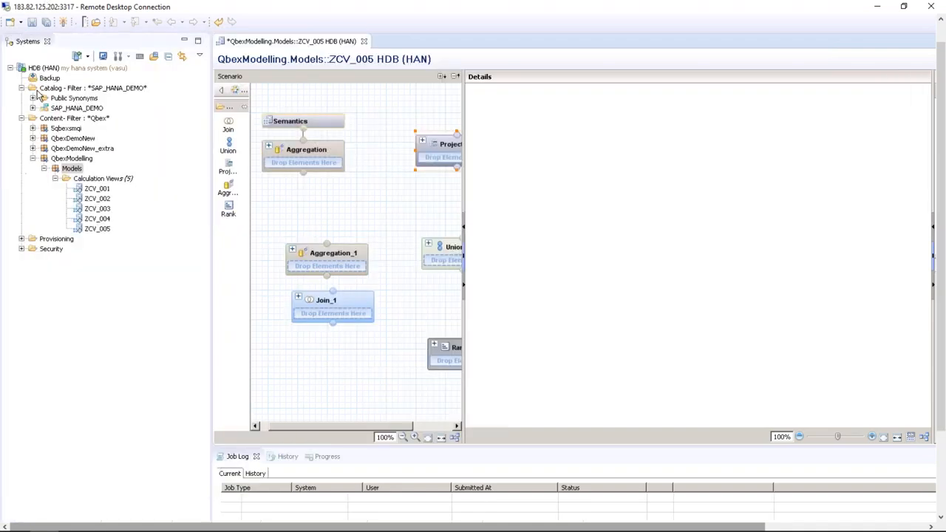
click(34, 108)
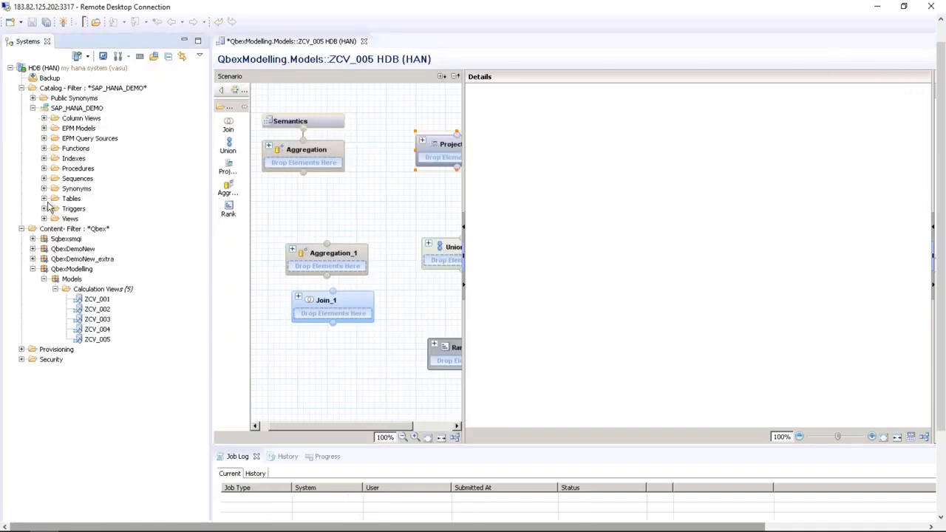
click(44, 198)
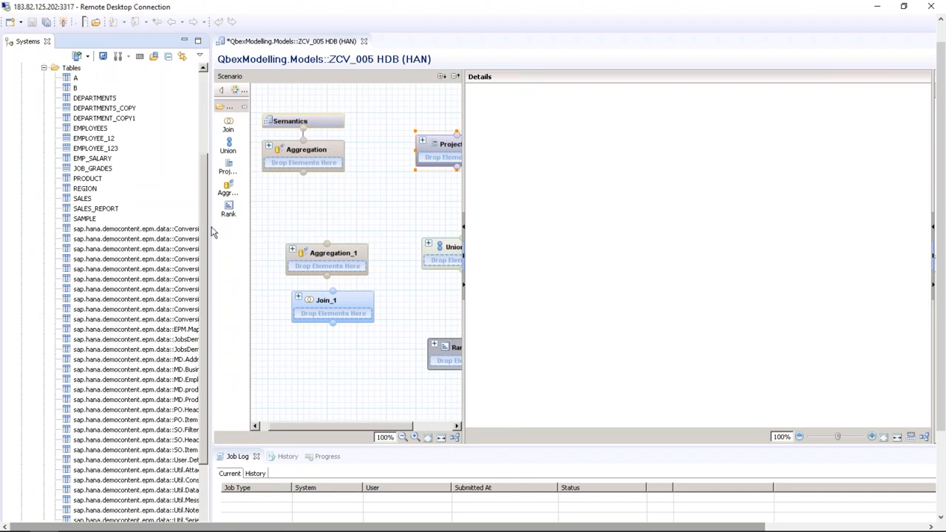
drag(211, 226, 275, 227)
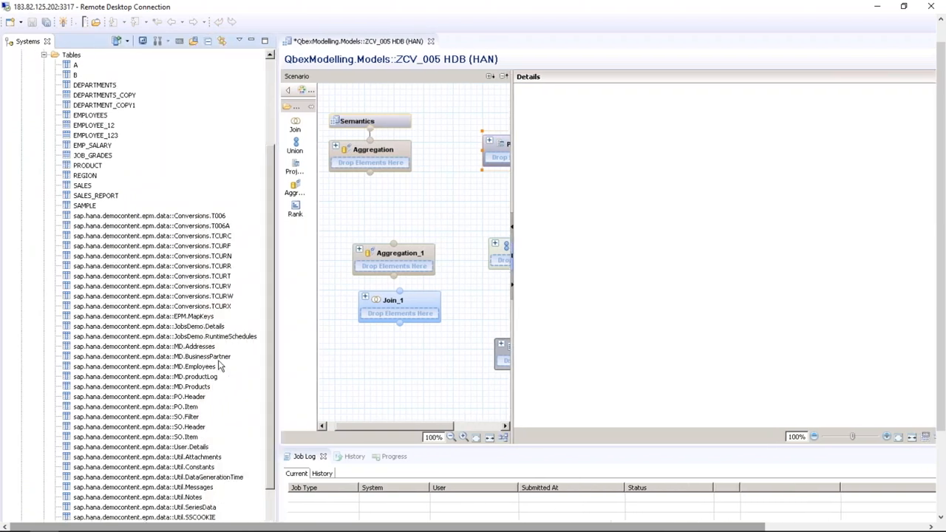
click(252, 356)
drag(252, 355, 625, 155)
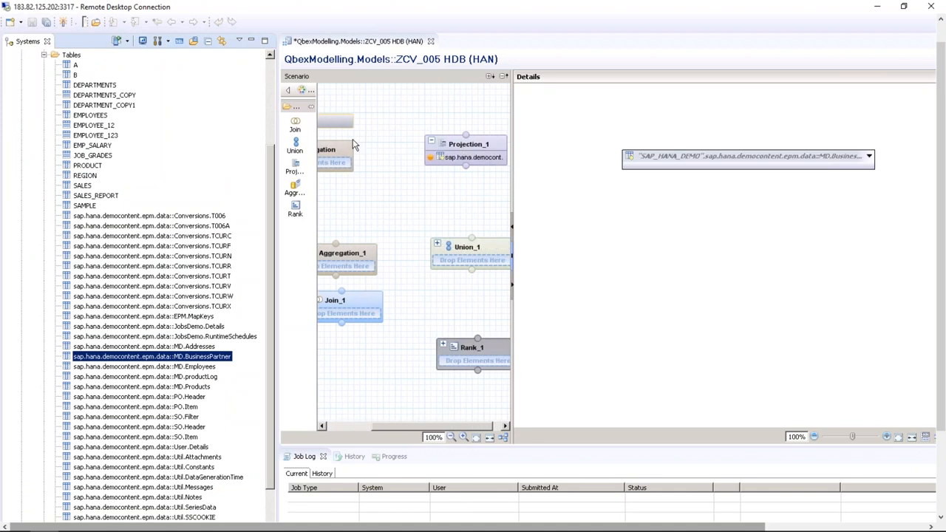
click(251, 41)
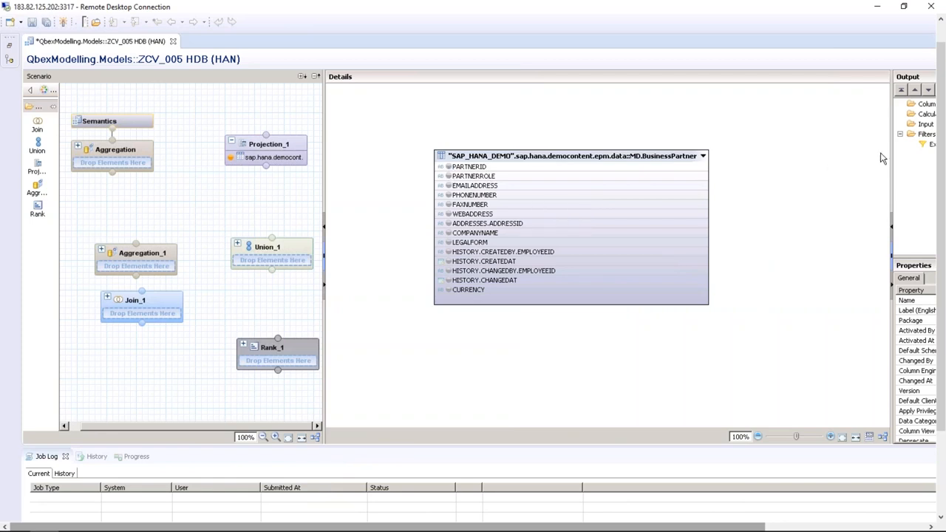
Add PARTNERID, PARTNERROLE, EMAILADDRESS, PHONENUMBER, COMPANYNAME, LEGALFORM and CURRENCY to Projection_1's output
drag(891, 145, 797, 143)
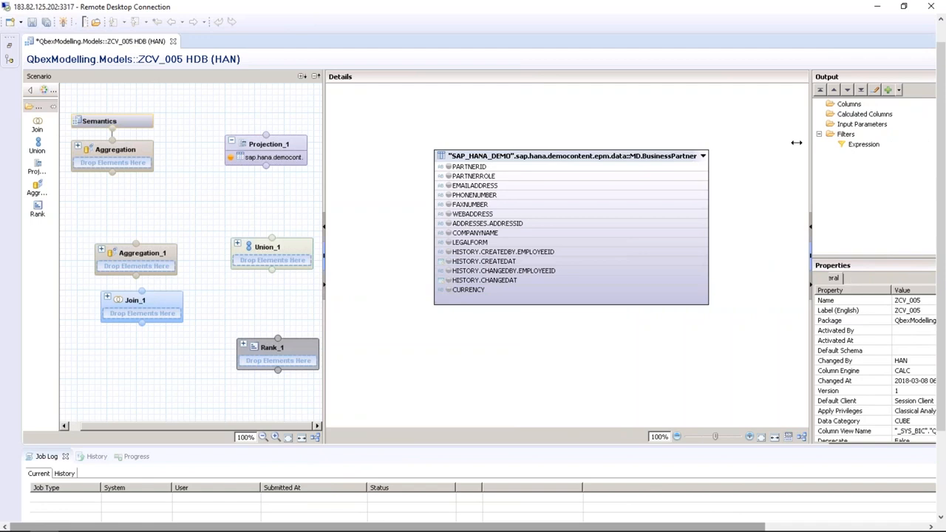
click(832, 105)
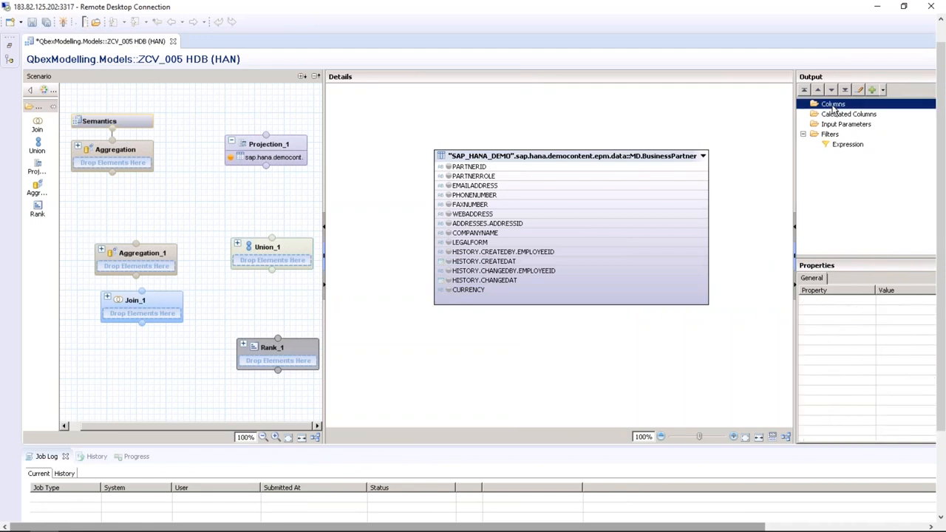
click(475, 168)
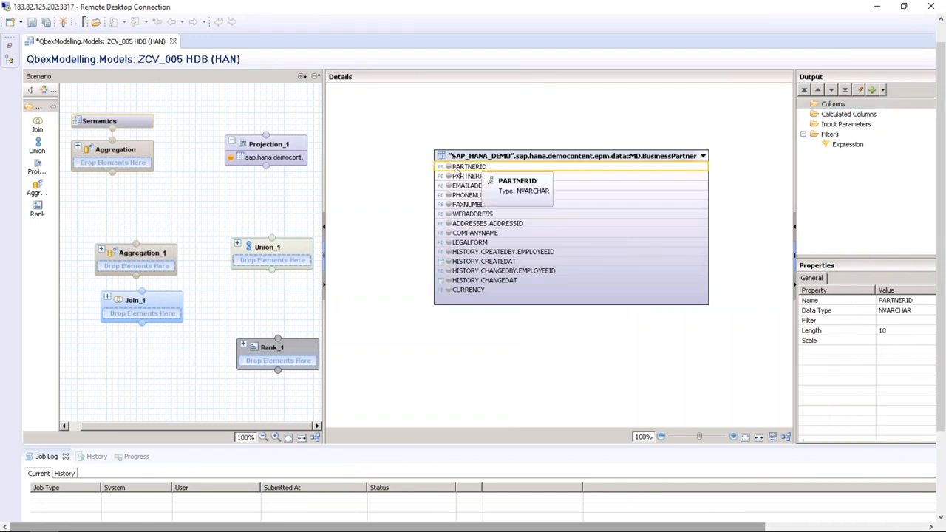
click(448, 167)
click(448, 177)
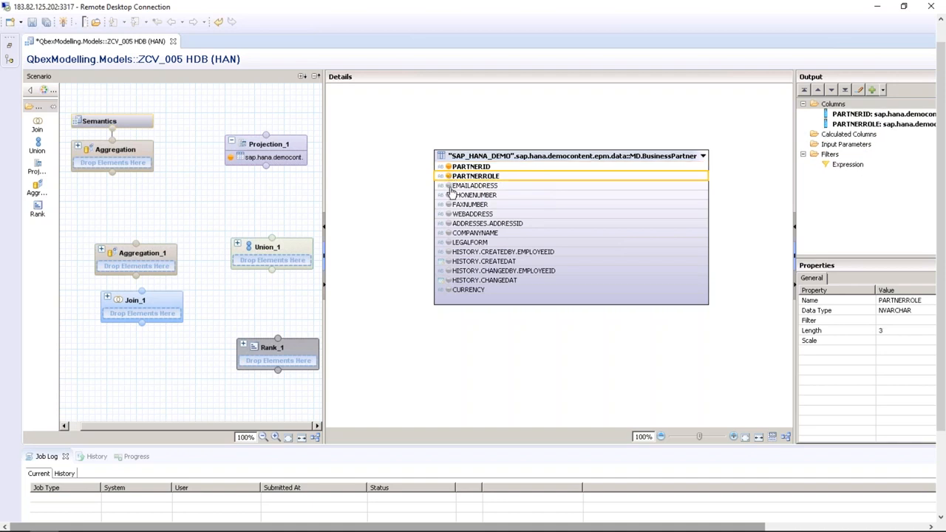
click(448, 186)
click(447, 195)
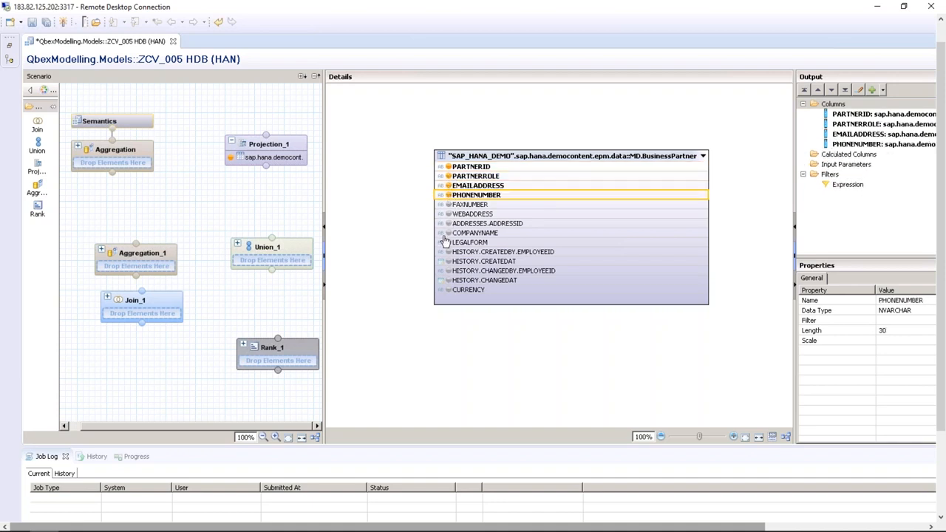
click(449, 233)
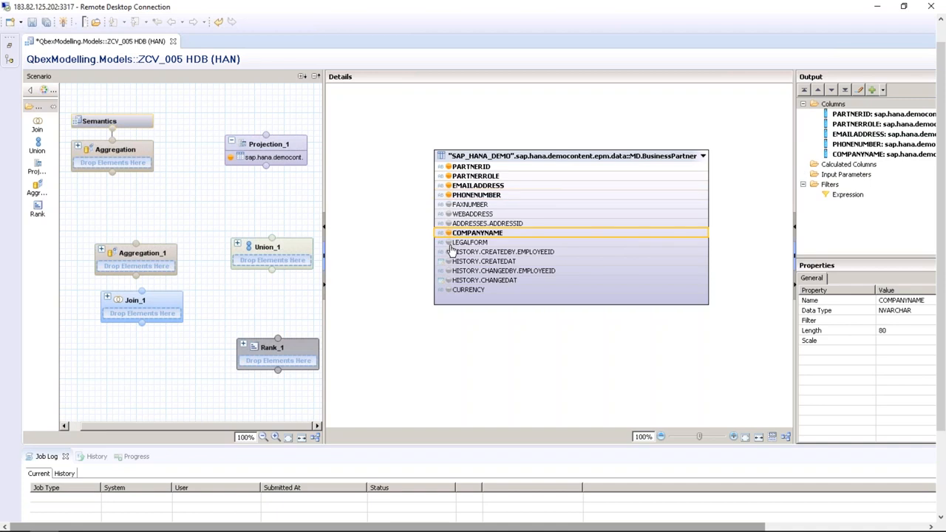
click(448, 242)
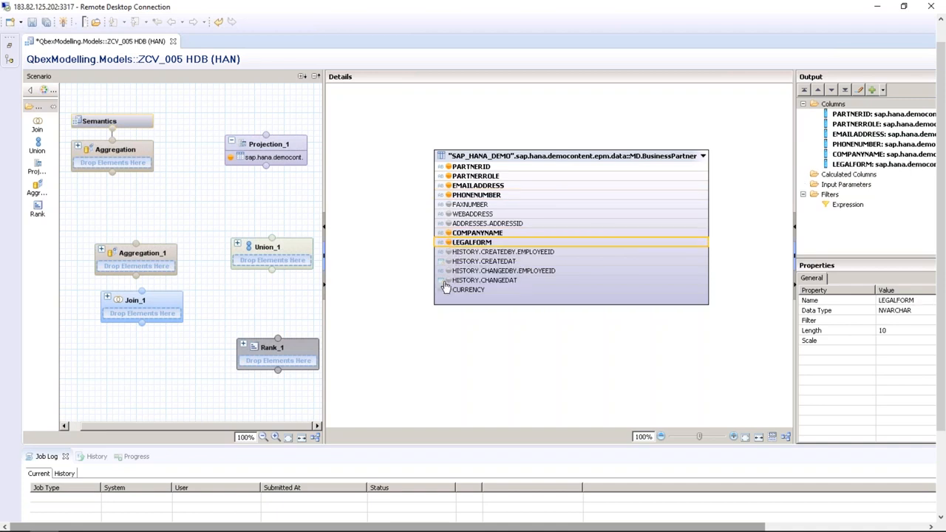
click(449, 290)
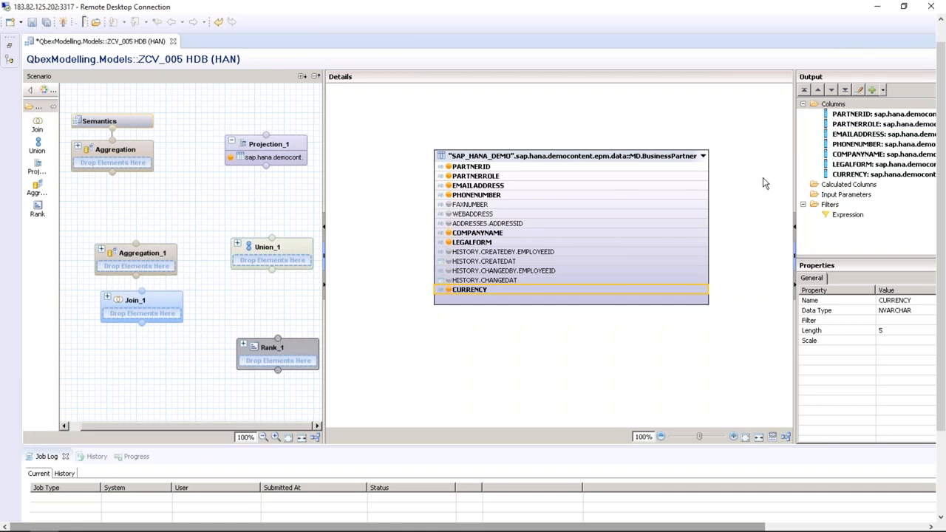
Review the properties of each of the seven new output columns in the Output pane
drag(789, 122, 742, 118)
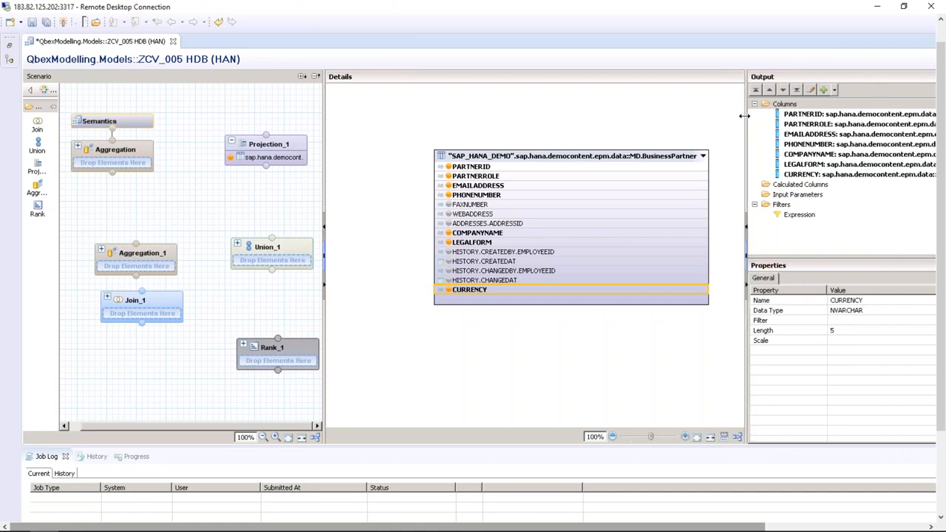
click(802, 116)
click(801, 126)
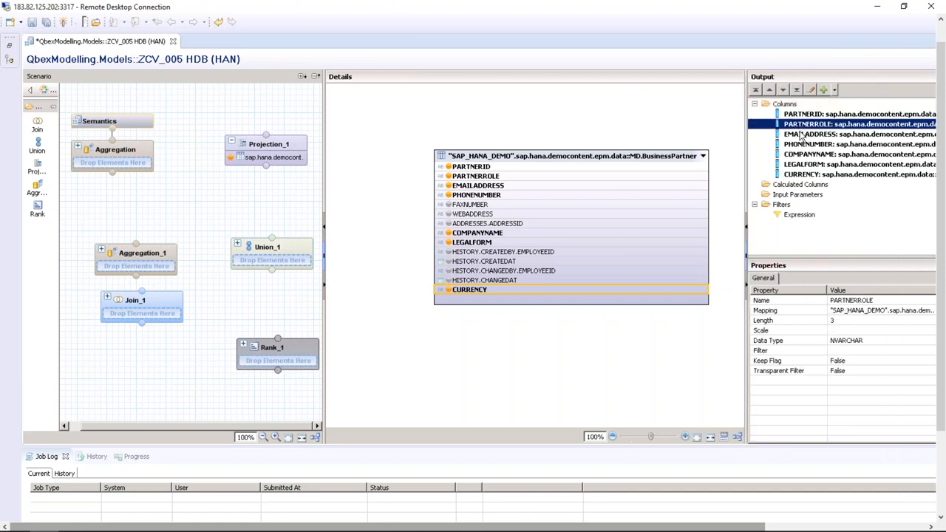
click(802, 135)
click(802, 144)
click(802, 154)
click(802, 164)
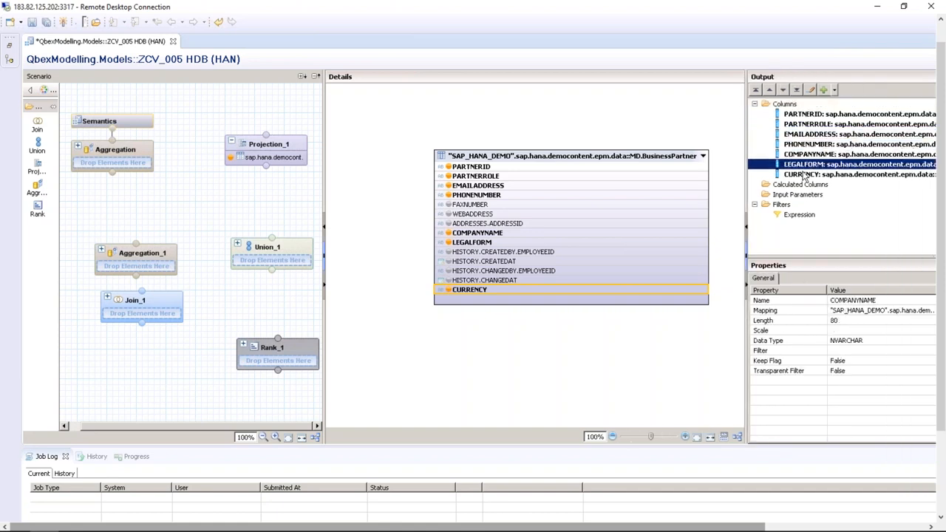
click(804, 175)
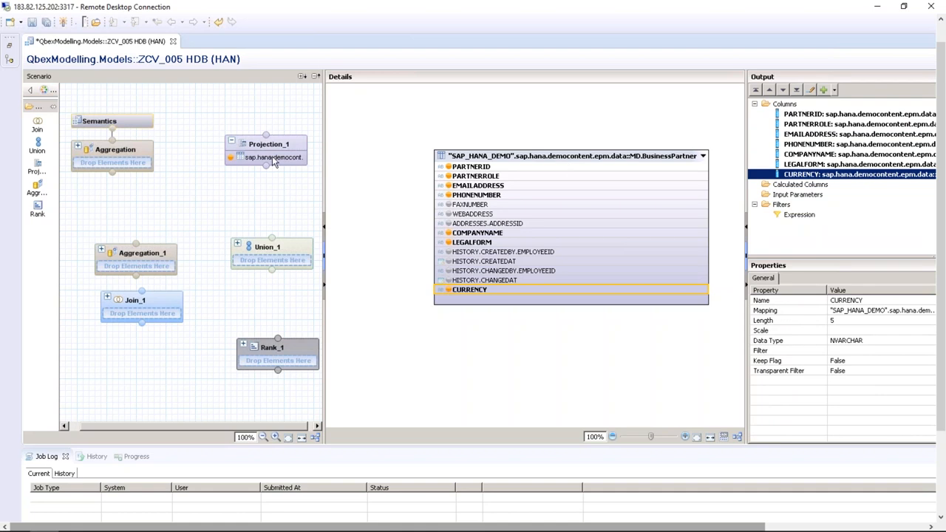
Inspect the BusinessPartner table in Projection_1, move it up-left, and select PARTNERROLE
click(279, 142)
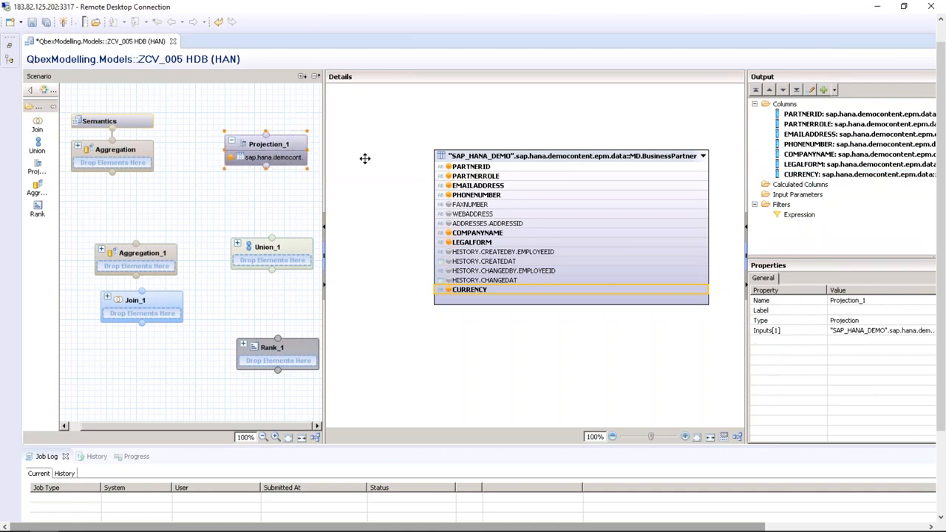
click(287, 166)
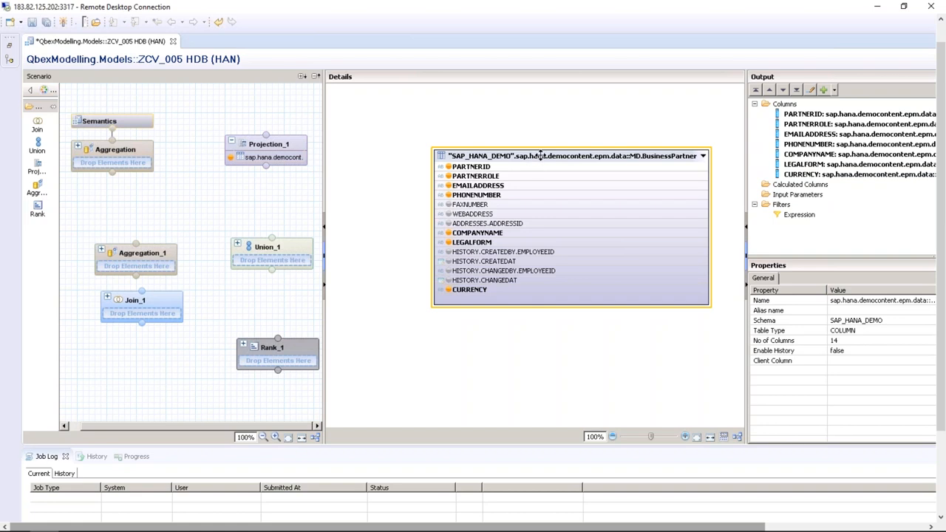
drag(542, 156, 508, 137)
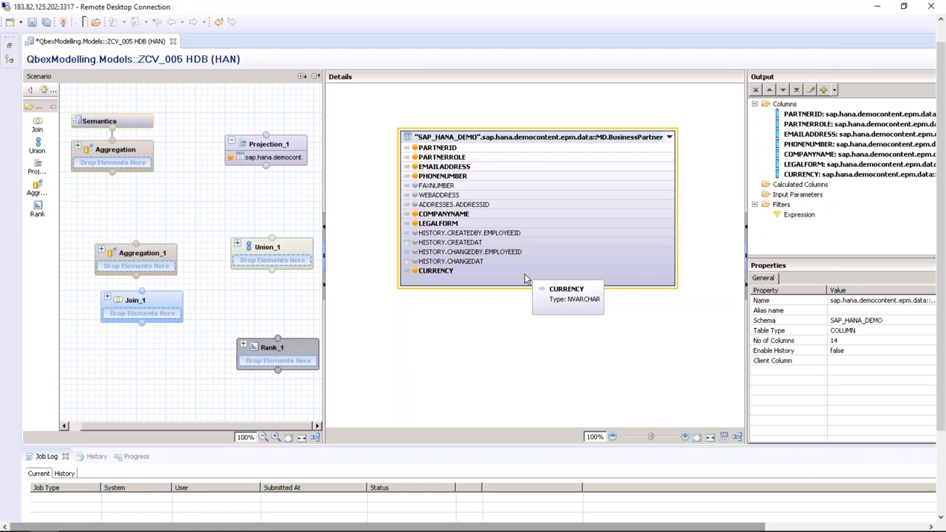
click(479, 159)
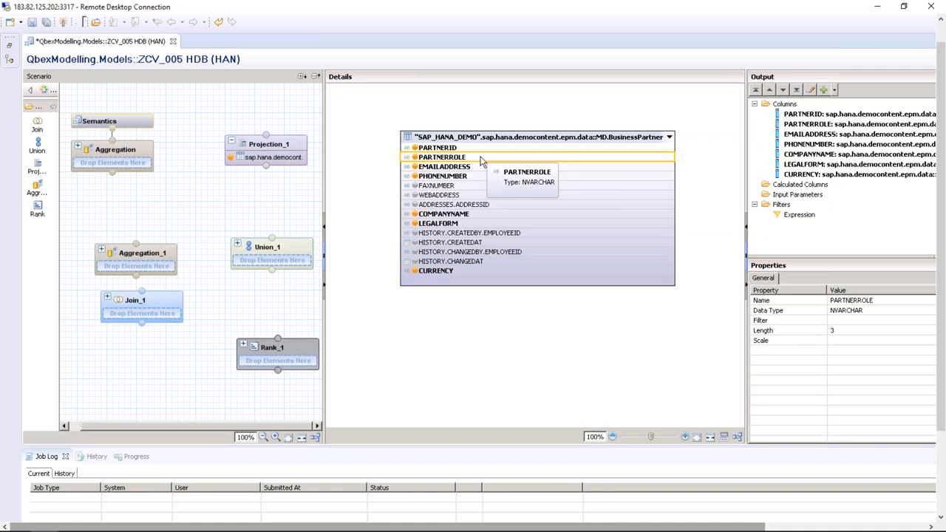
Apply a filter on PARTNERROLE with operator Equal and value 2
right_click(480, 161)
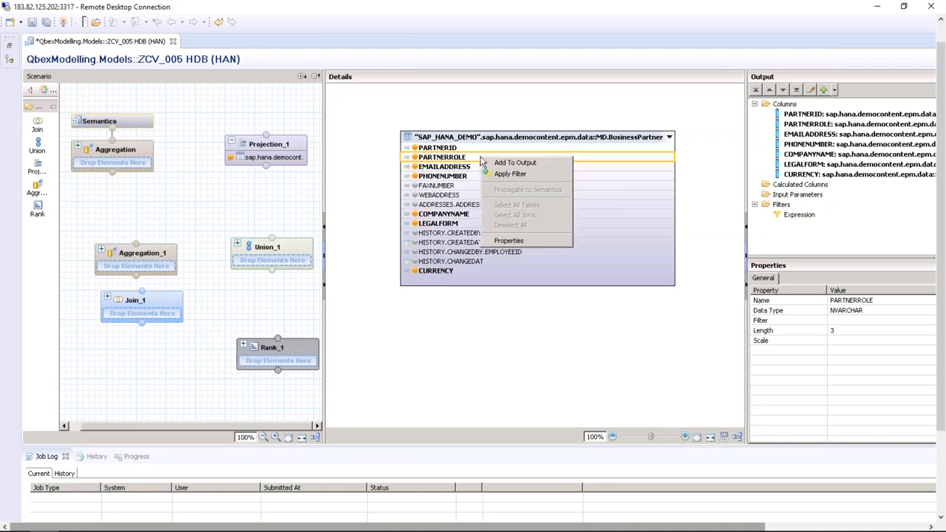
click(509, 173)
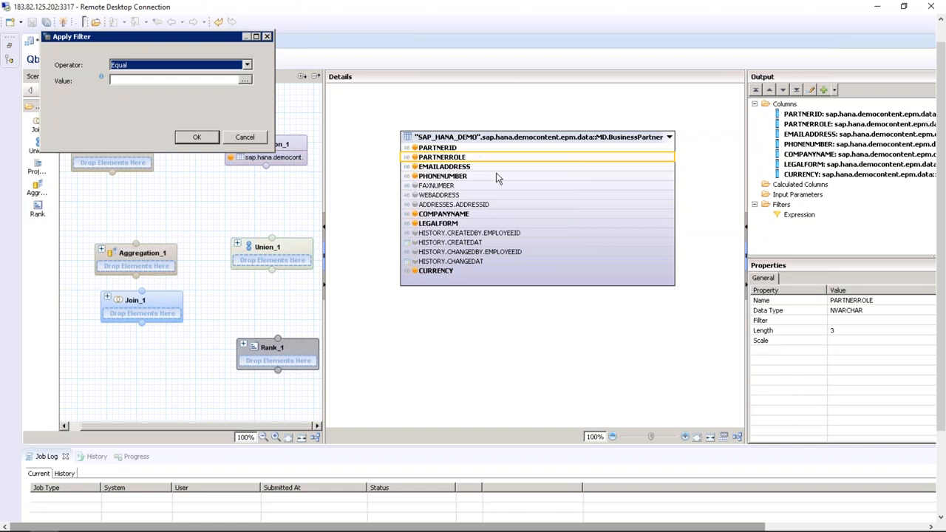
click(245, 66)
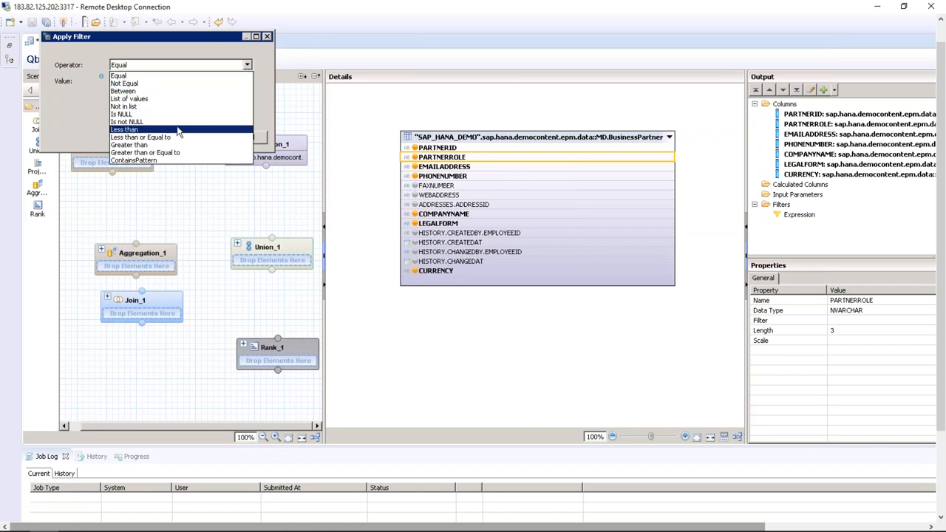
click(90, 106)
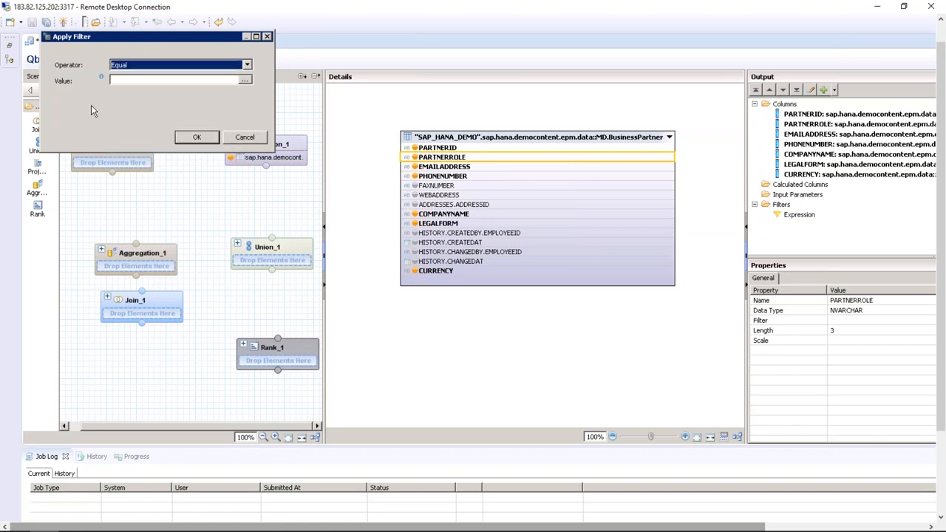
click(245, 80)
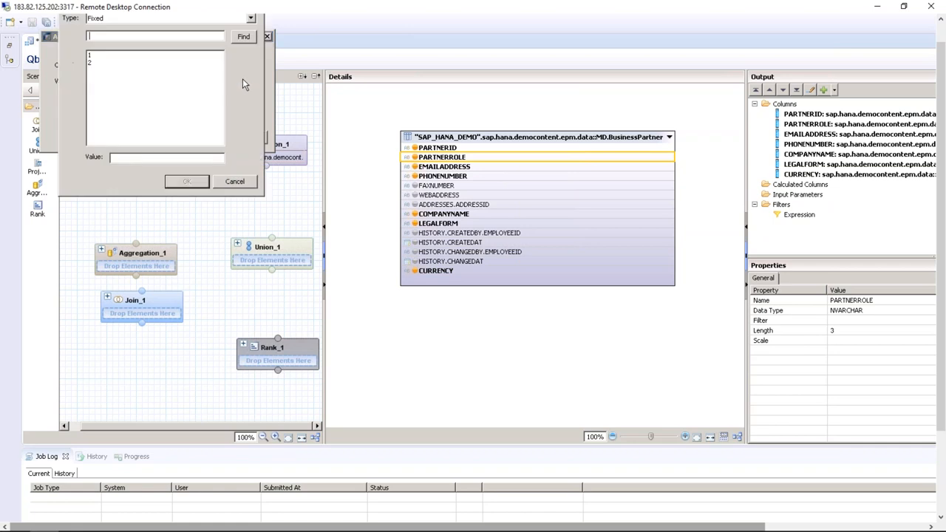
click(93, 63)
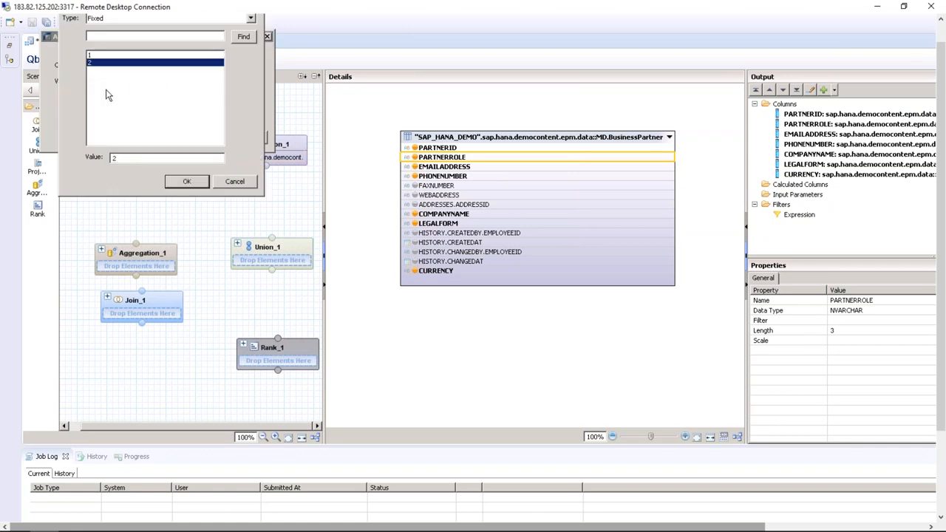
click(184, 184)
click(199, 137)
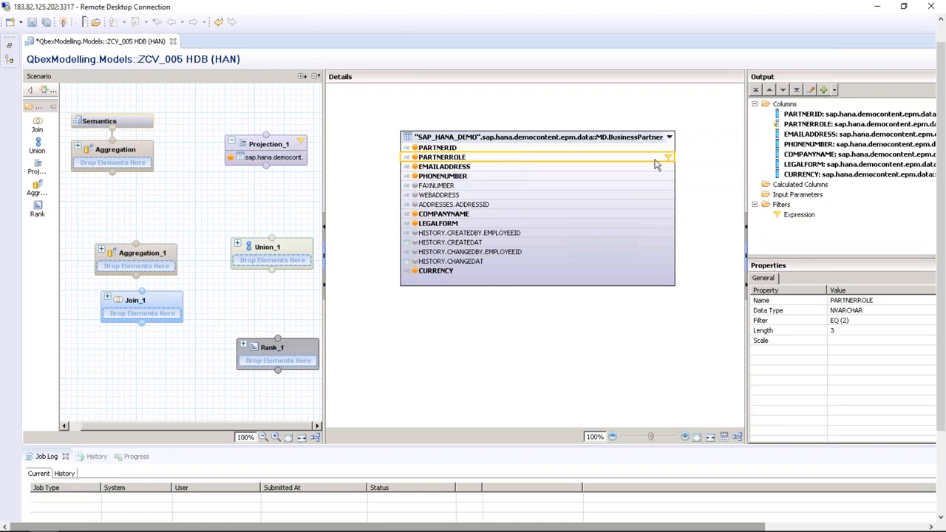
mouse_move(667, 162)
Review Projection_1's seven output columns from PARTNERID to CURRENCY, then select the Calculated Columns group
click(756, 105)
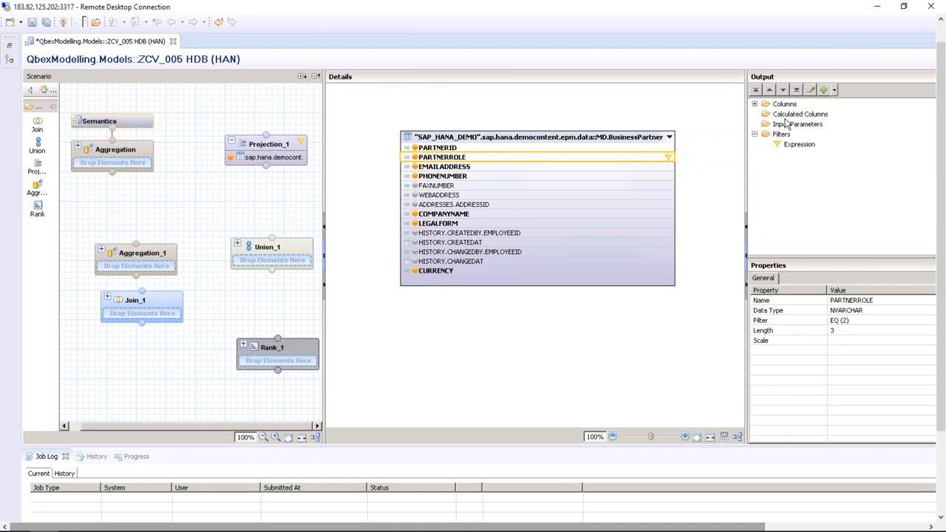
click(790, 114)
click(754, 104)
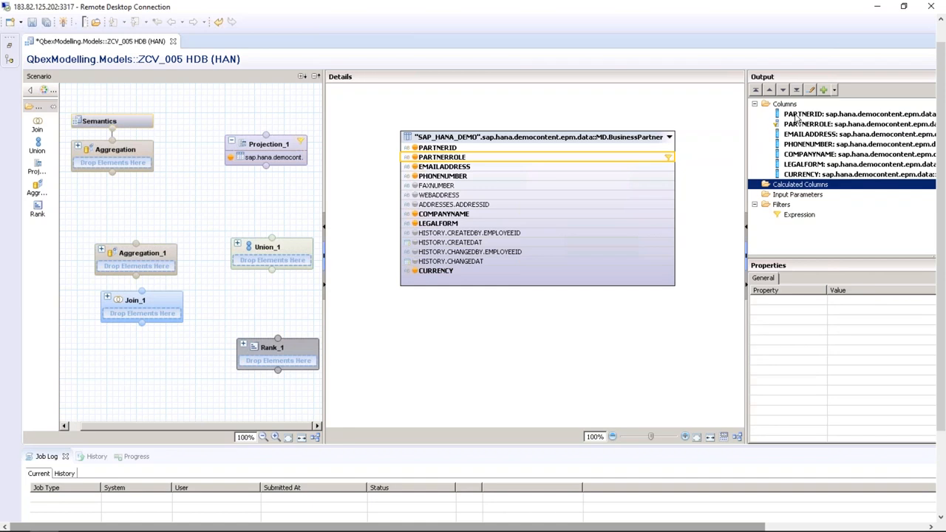
click(797, 116)
click(796, 125)
click(796, 133)
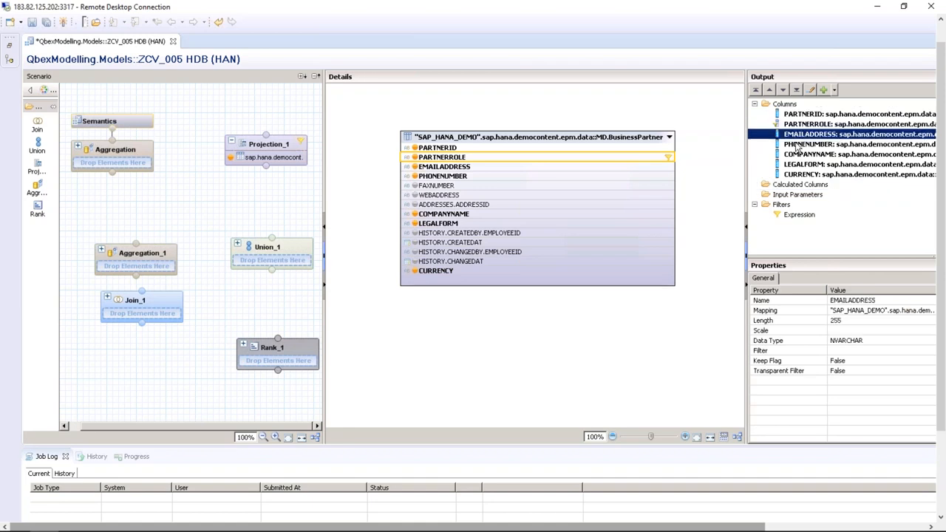
click(798, 144)
click(798, 154)
click(797, 165)
click(798, 174)
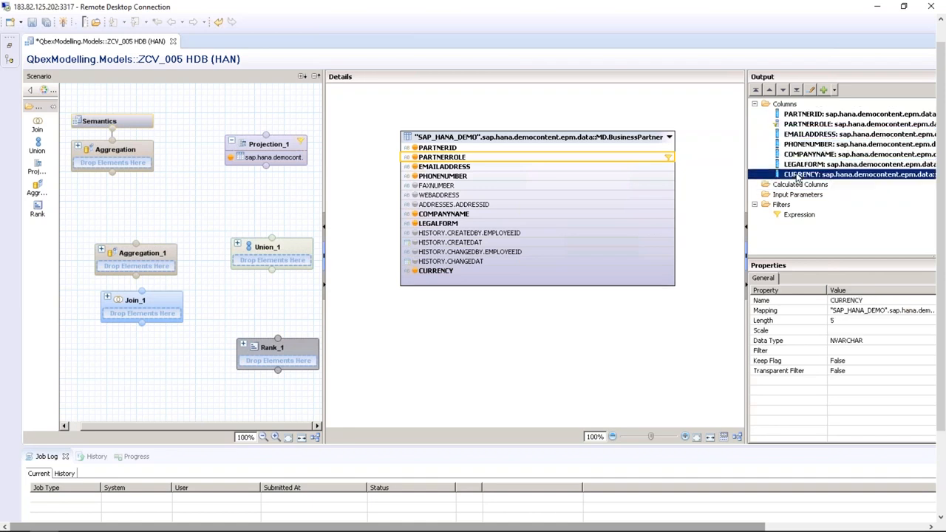
click(801, 116)
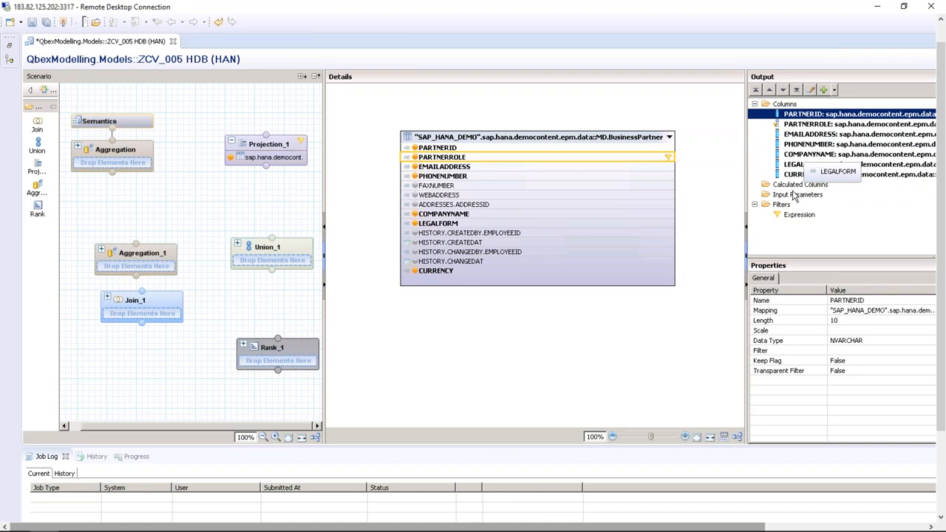
click(798, 186)
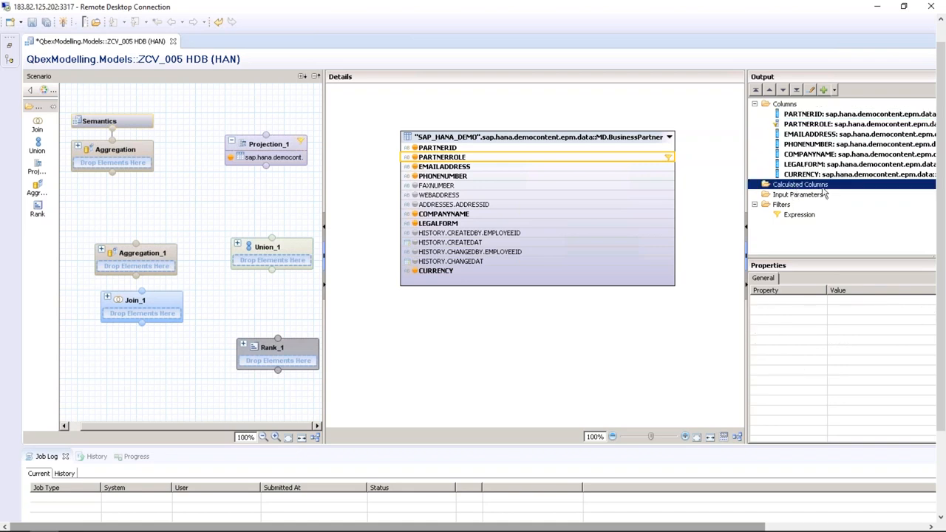
right_click(822, 186)
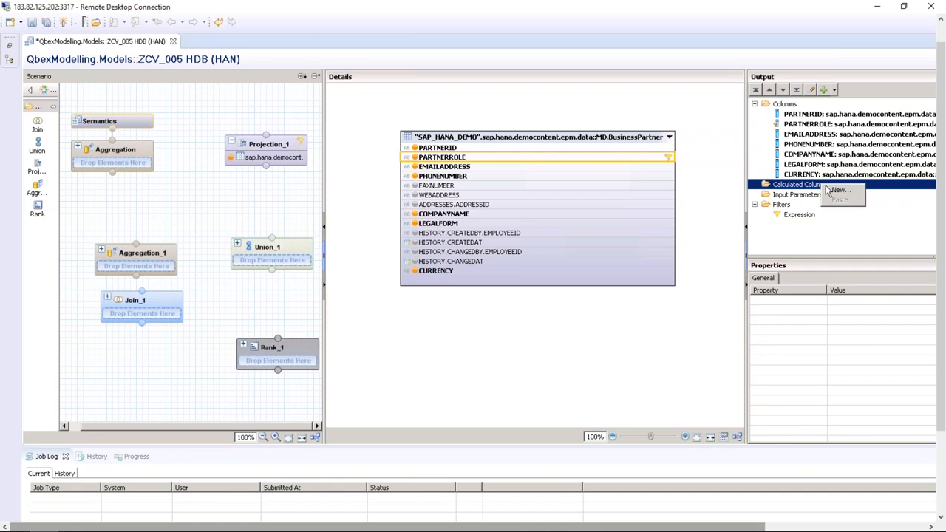
click(839, 191)
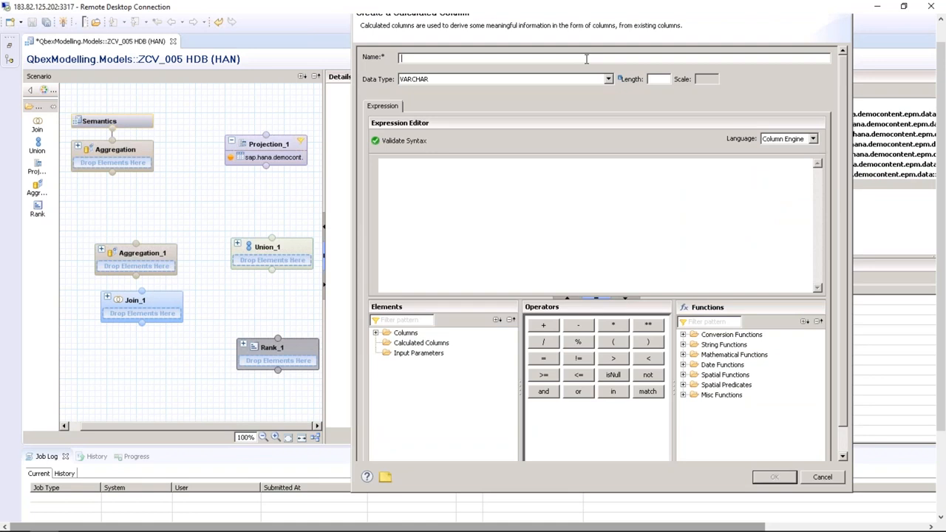
click(377, 334)
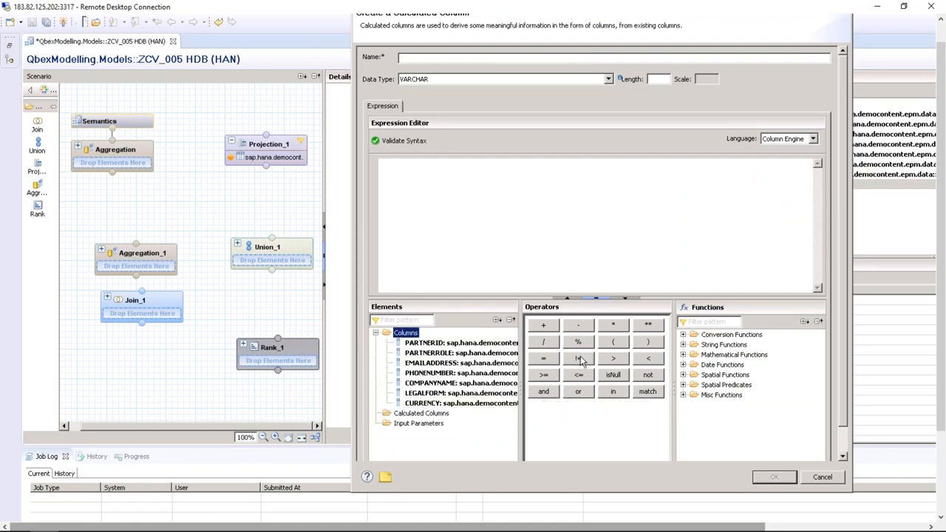
click(549, 214)
drag(941, 62, 941, 40)
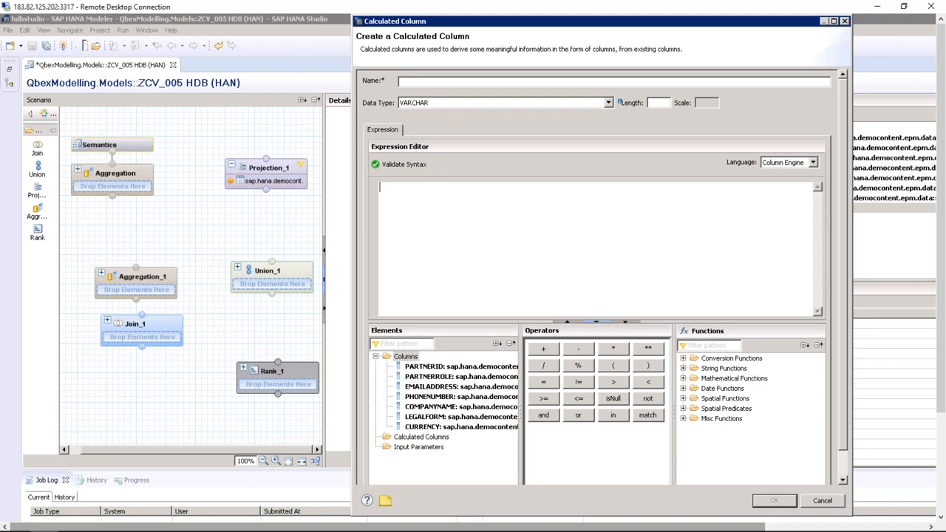
click(823, 501)
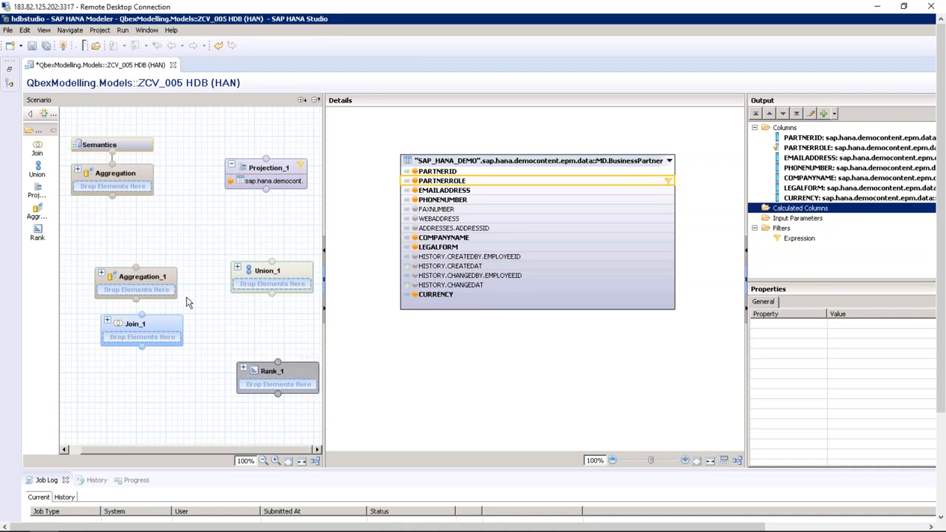
Select the empty Aggregation_1 node in the Scenario panel for editing
click(162, 282)
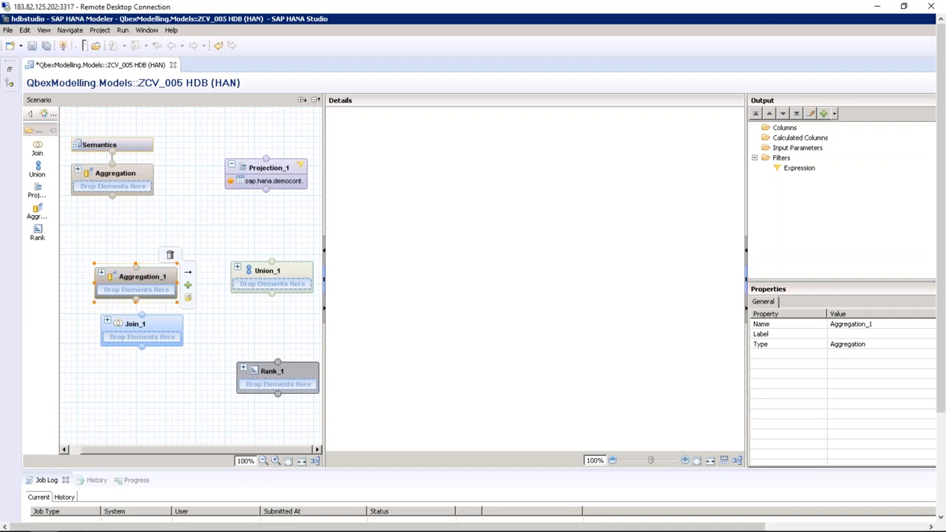
Drag the SAP_HANA_DEMO SO.Item table from the Systems catalogue onto Aggregation_1
click(10, 70)
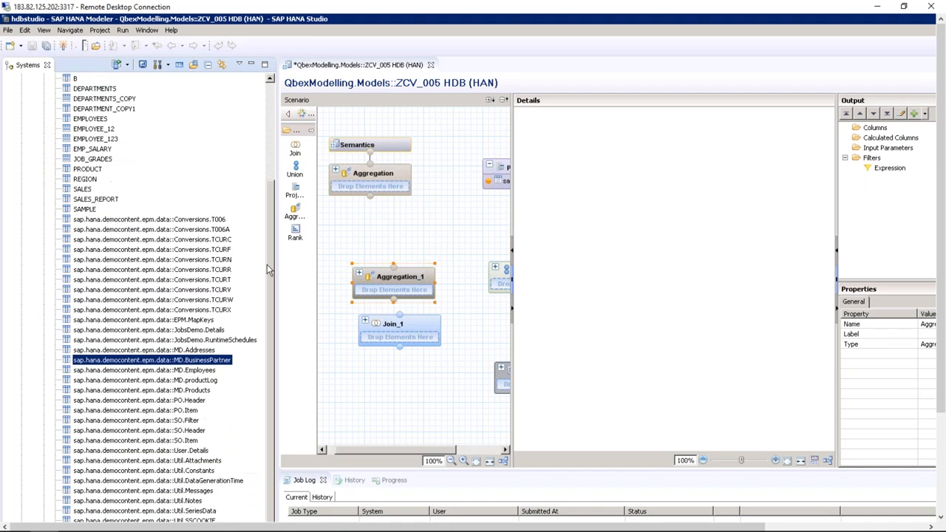
scroll(267, 264, down, 4)
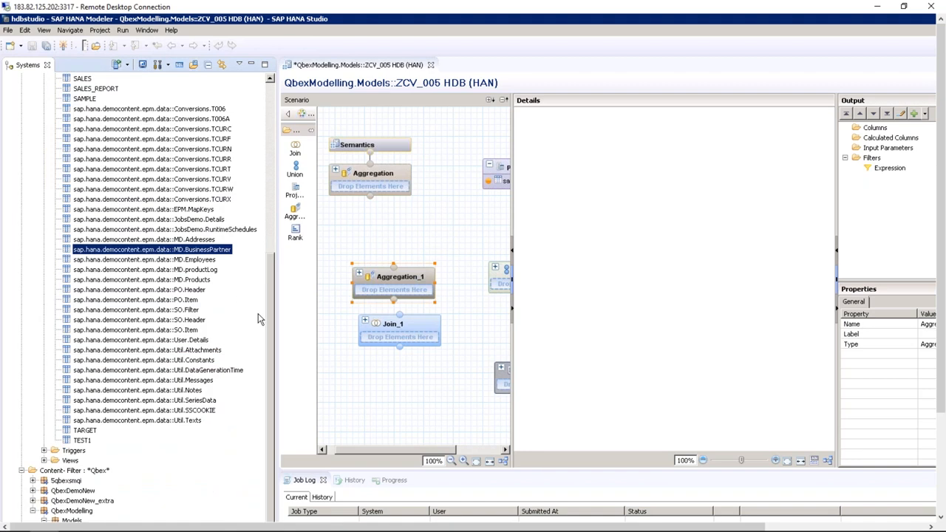
click(187, 330)
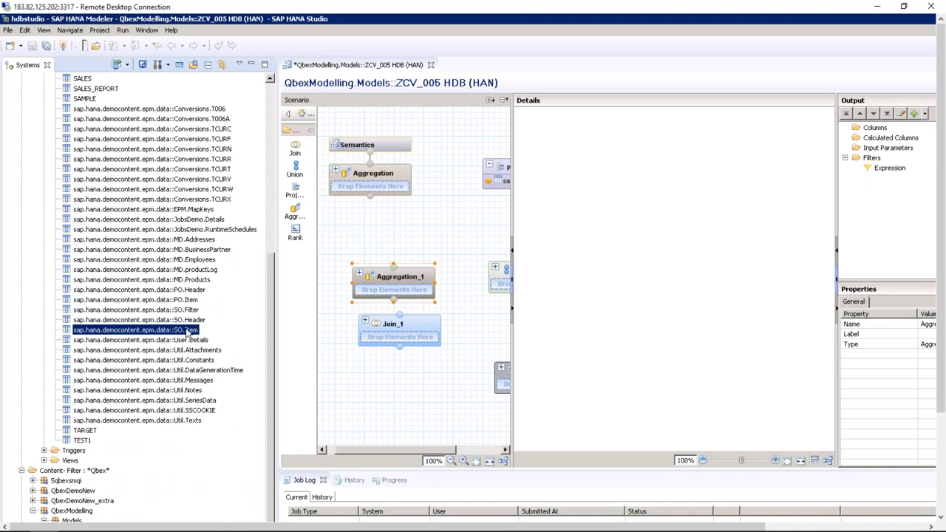
drag(187, 332, 412, 292)
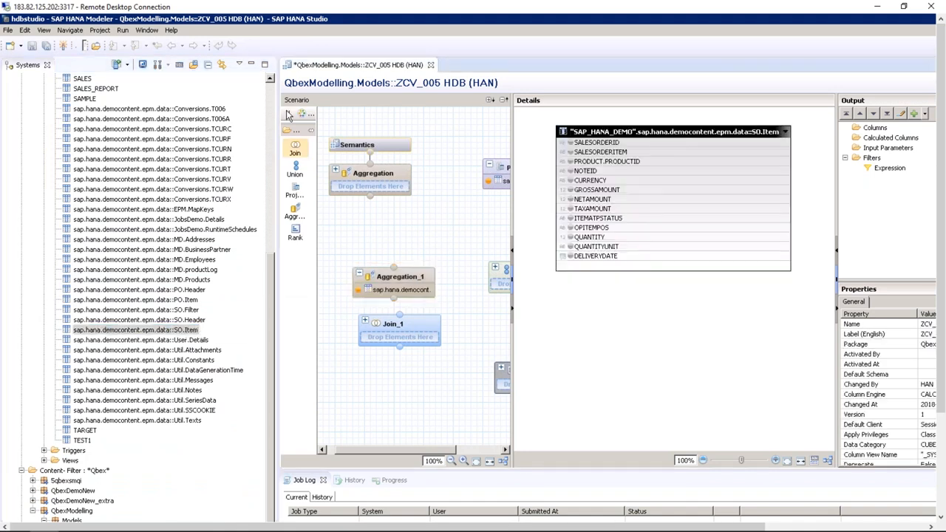
click(252, 65)
mouse_move(156, 297)
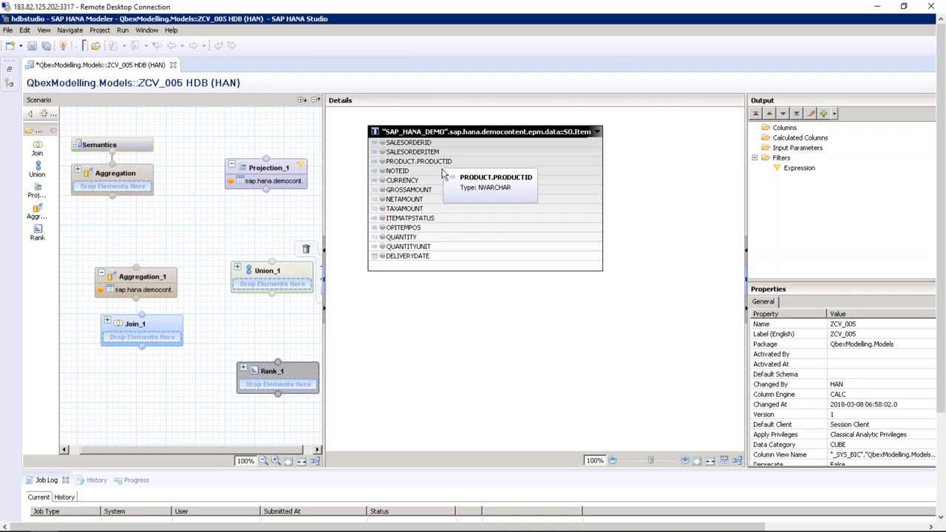
click(426, 194)
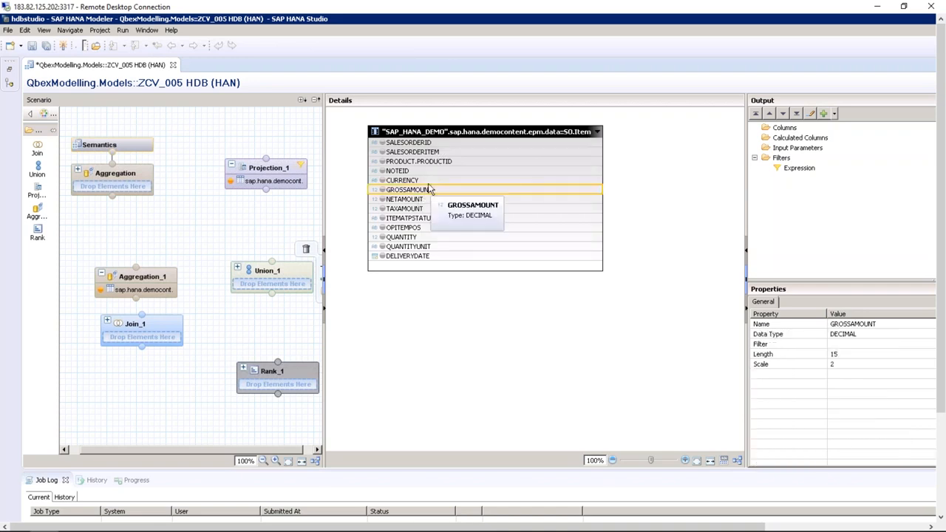
ctrl+click(437, 161)
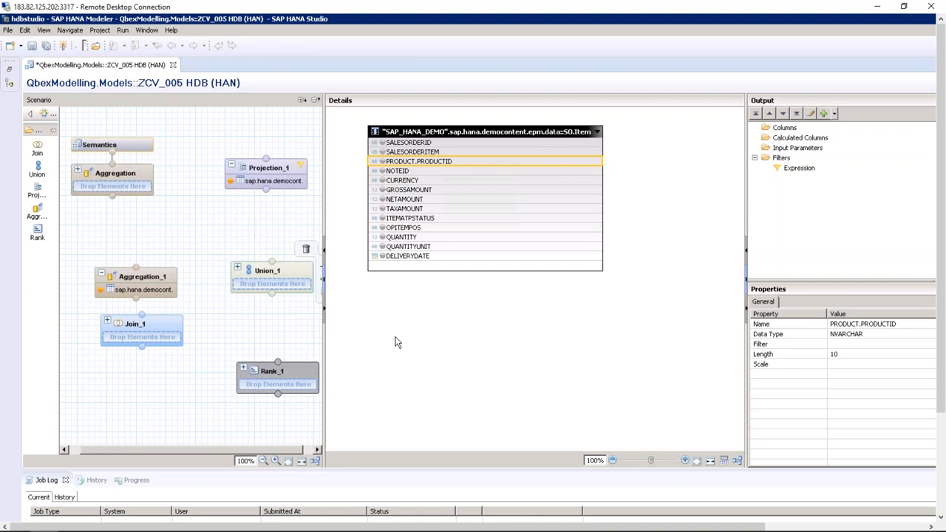
click(430, 191)
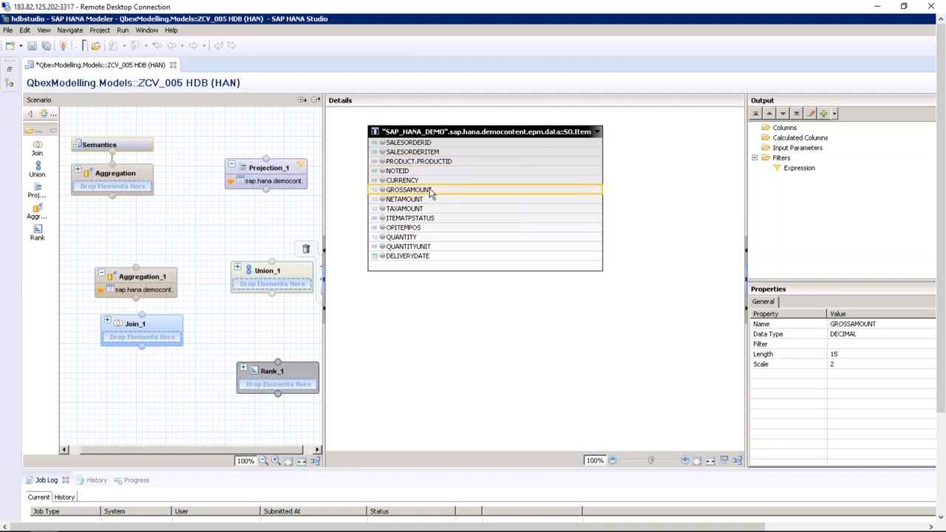
click(425, 165)
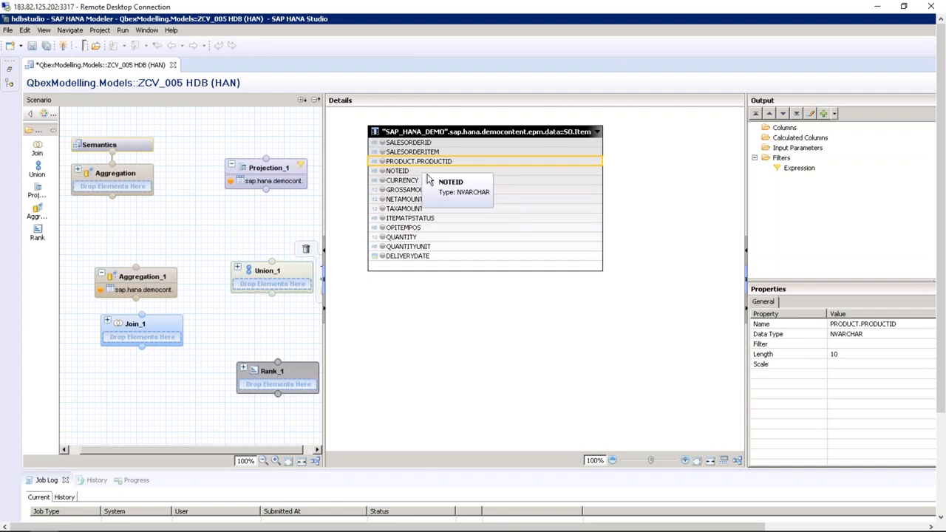
Add SO.Item's PRODUCT.PRODUCTID to Aggregation_1's output as PRODUCT_PRODUCTID
right_click(439, 166)
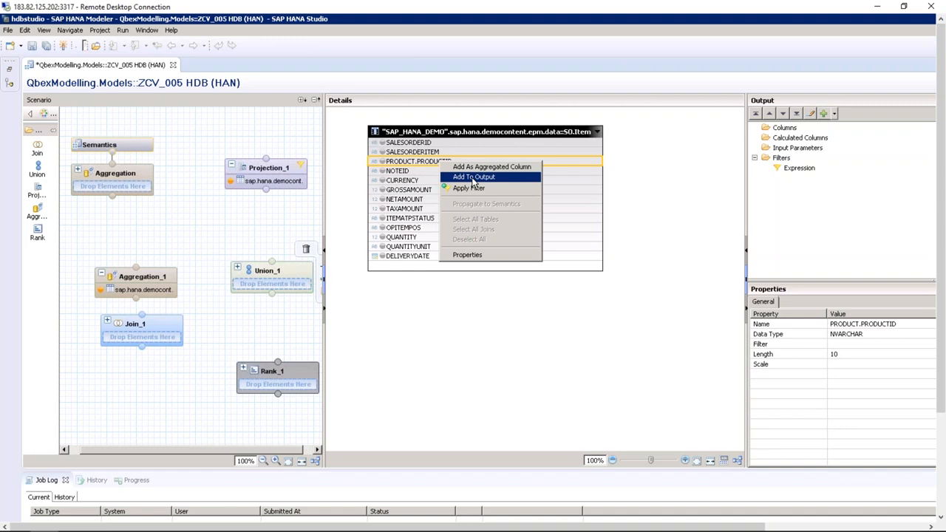
click(473, 179)
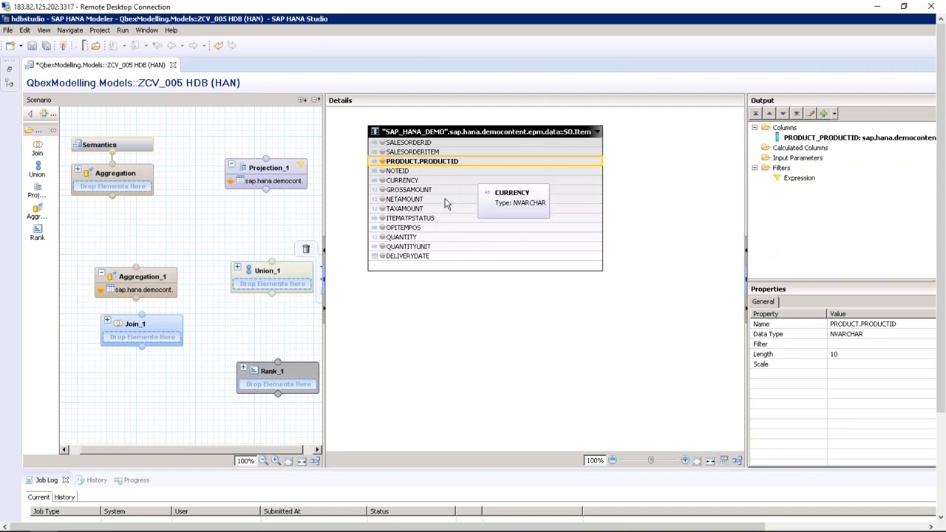
click(423, 190)
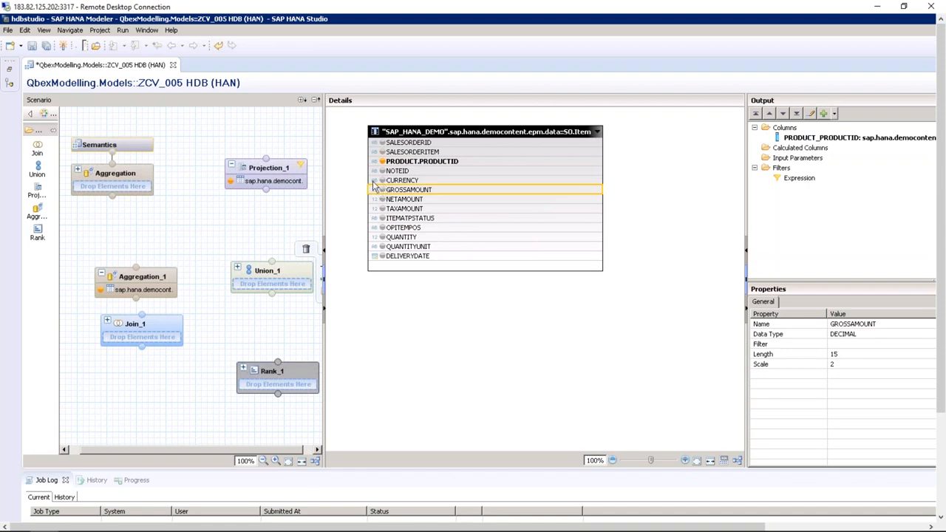
mouse_move(375, 187)
Add GROSSAMOUNT as an aggregated output column with engine aggregation Sum
mouse_move(480, 194)
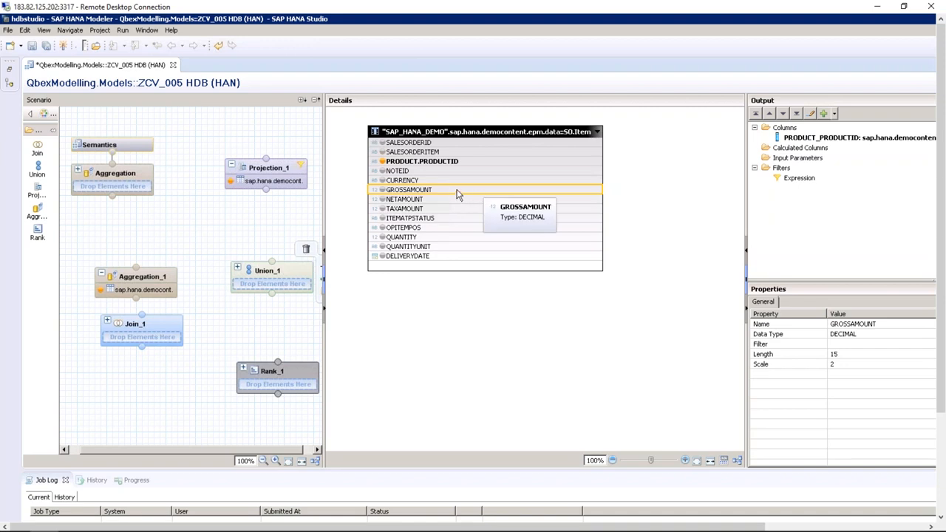
right_click(458, 194)
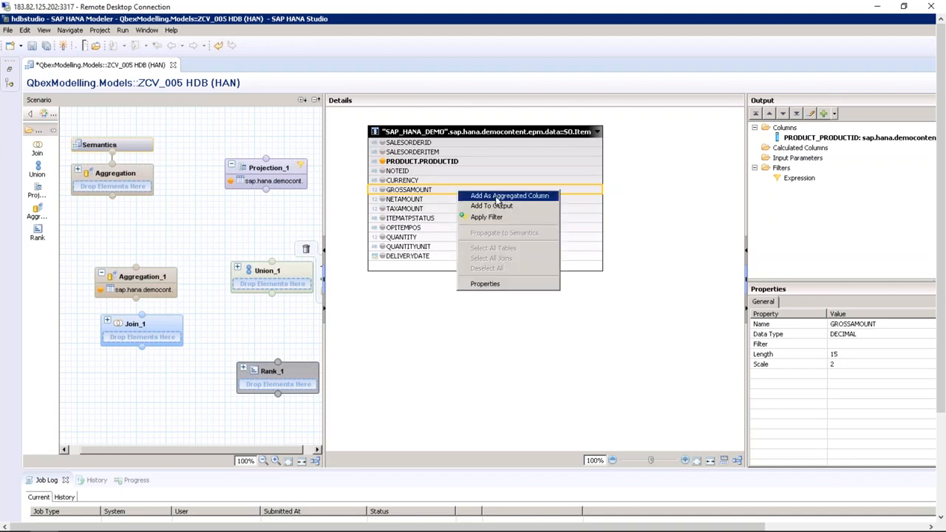
click(496, 196)
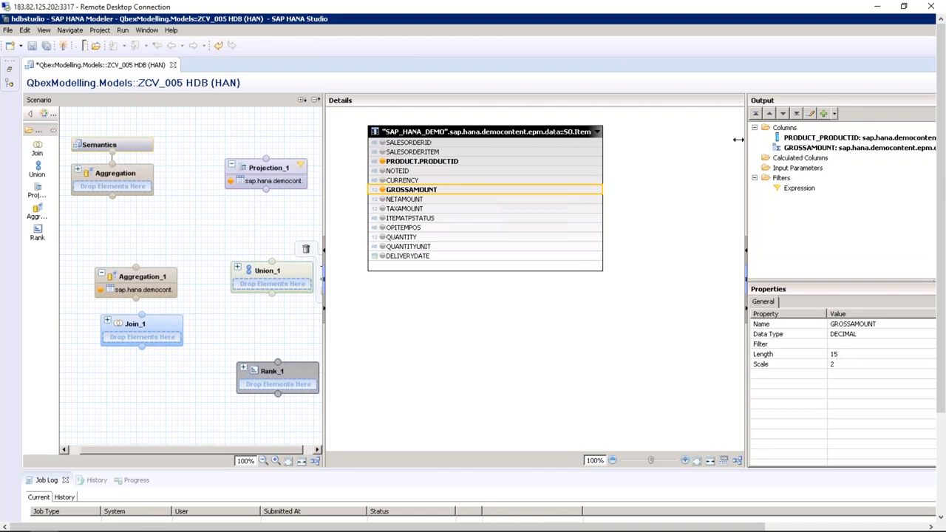
drag(747, 145, 677, 148)
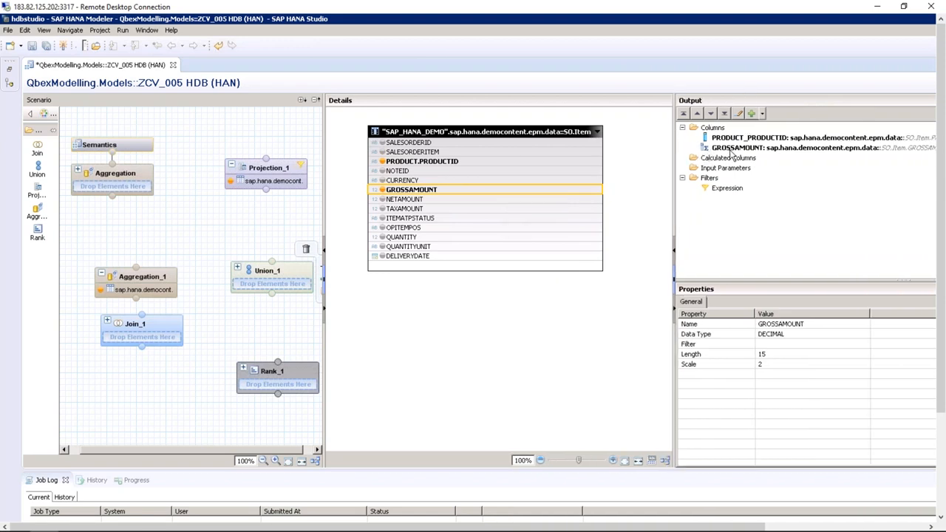
click(737, 150)
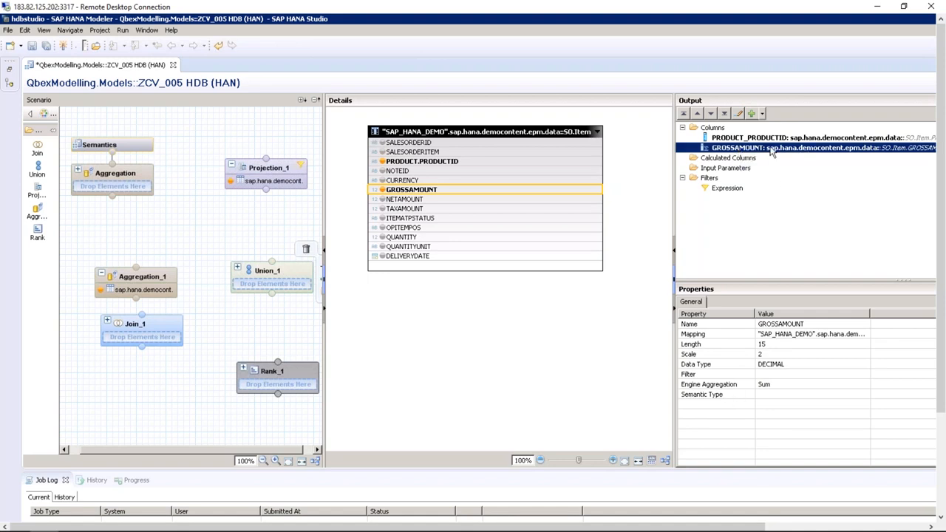
click(765, 384)
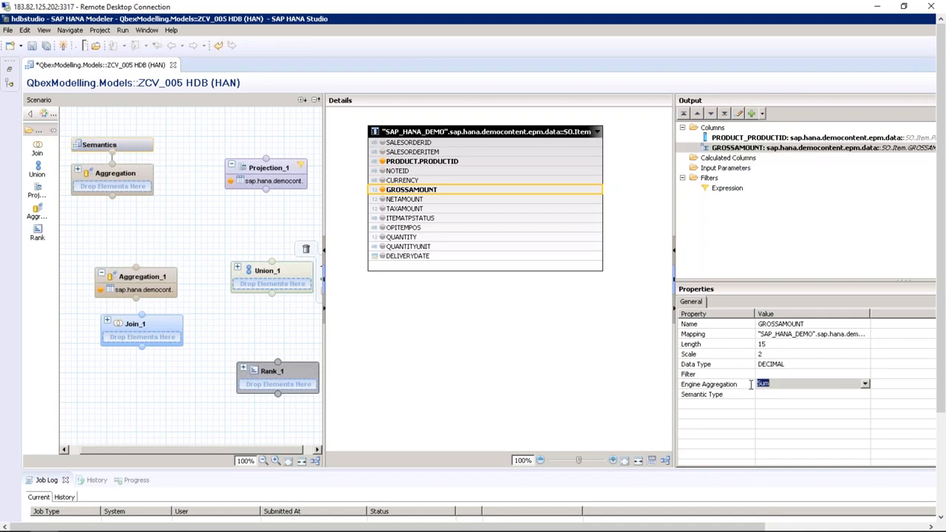
click(864, 383)
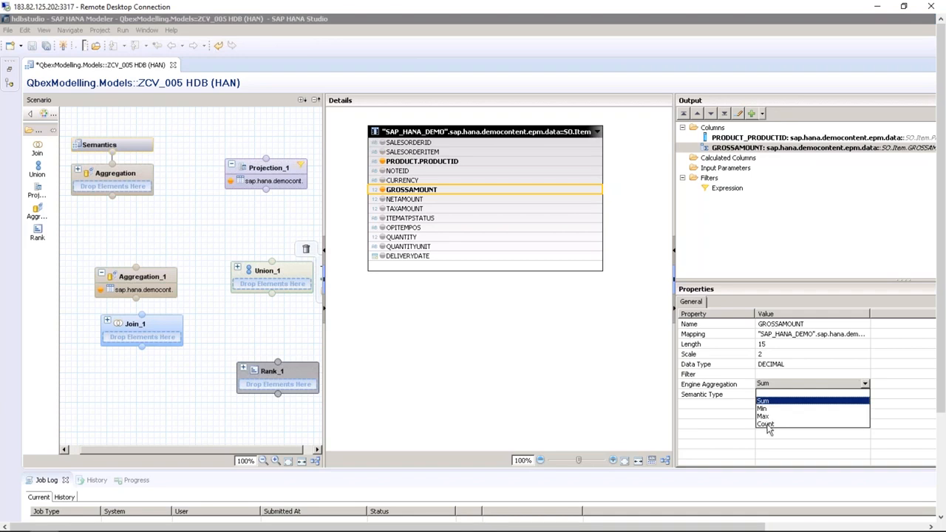
click(767, 402)
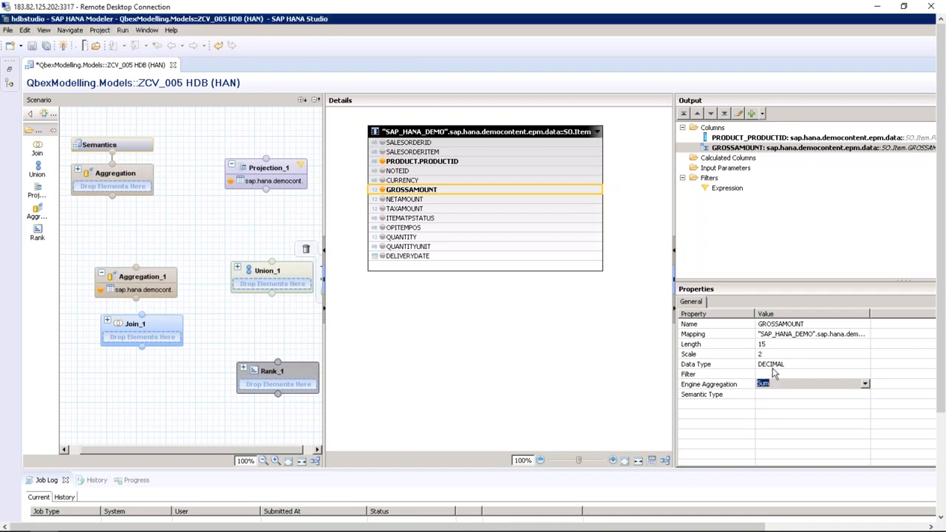
Recheck GROSSAMOUNT's engine aggregation, briefly try Count, and settle on Sum
click(752, 140)
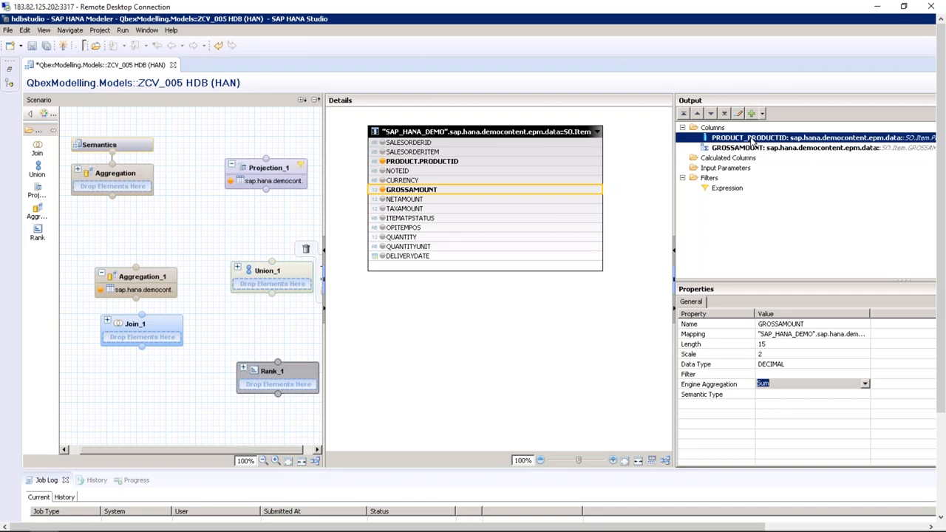
click(740, 148)
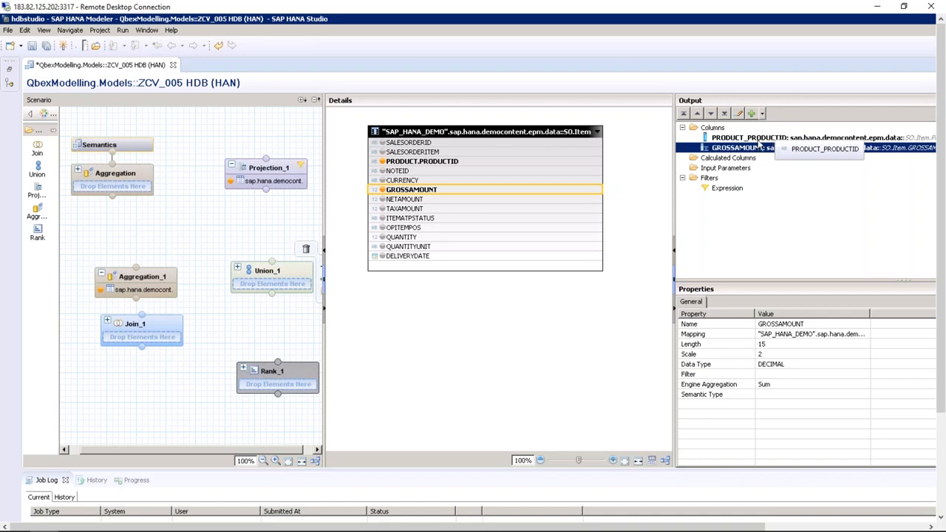
click(801, 385)
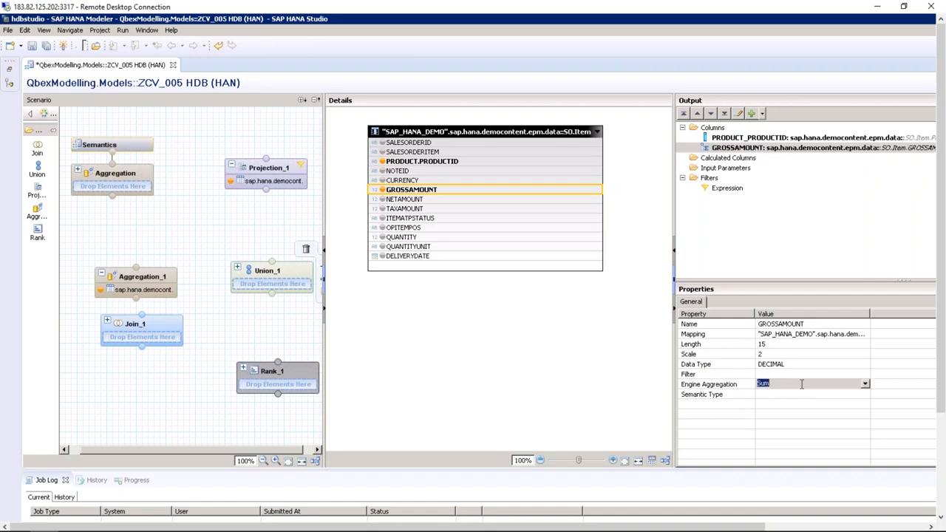
click(866, 385)
click(768, 426)
click(865, 384)
click(780, 401)
click(517, 320)
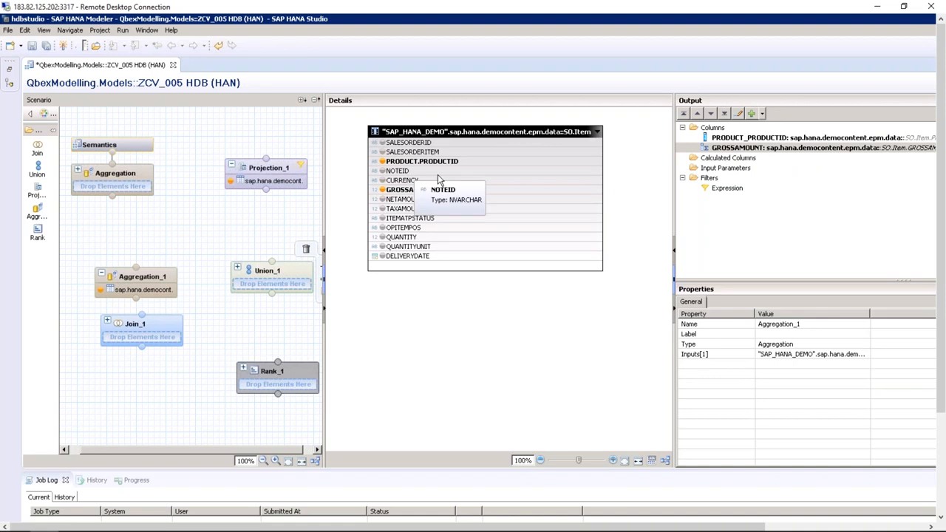
Add SO.Item's CURRENCY column to Aggregation_1's output after GROSSAMOUNT
click(383, 182)
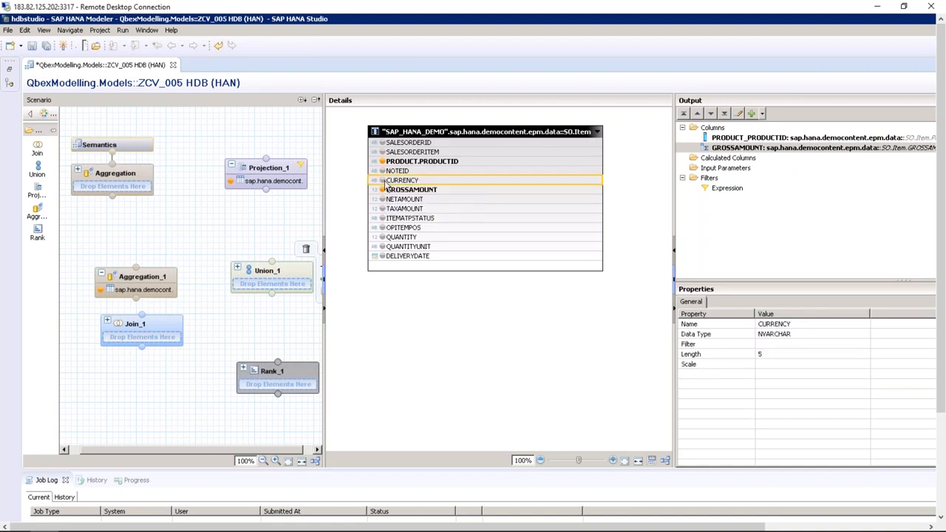
right_click(396, 180)
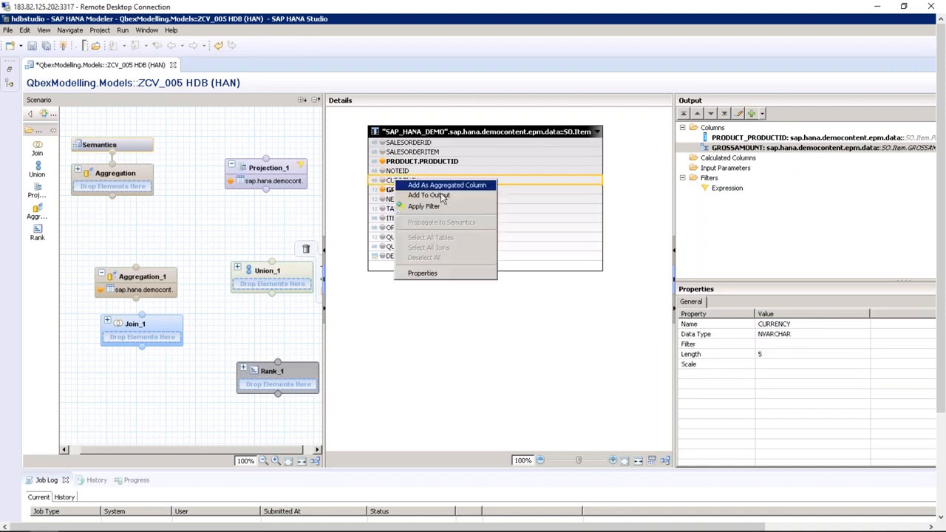
click(429, 195)
drag(751, 139, 739, 163)
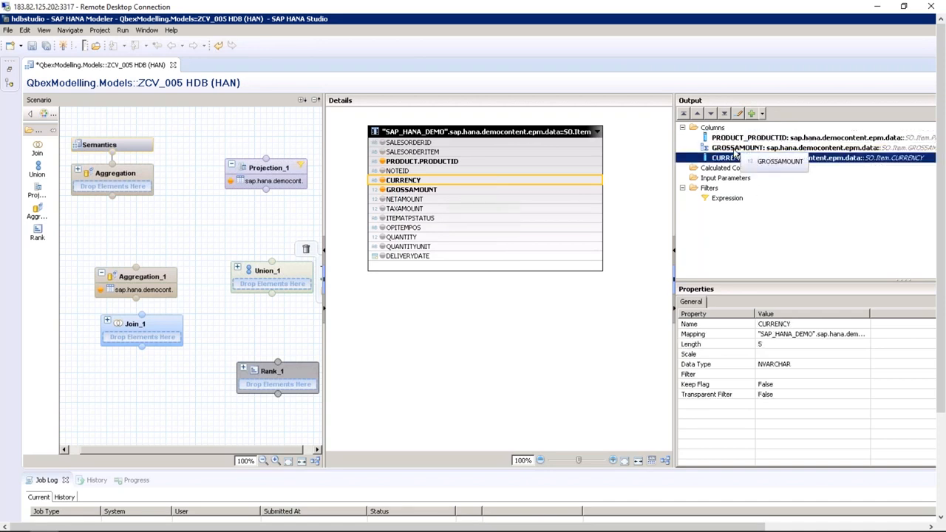
Check the properties of GROSSAMOUNT, PRODUCT_PRODUCTID and CURRENCY in the output
click(736, 148)
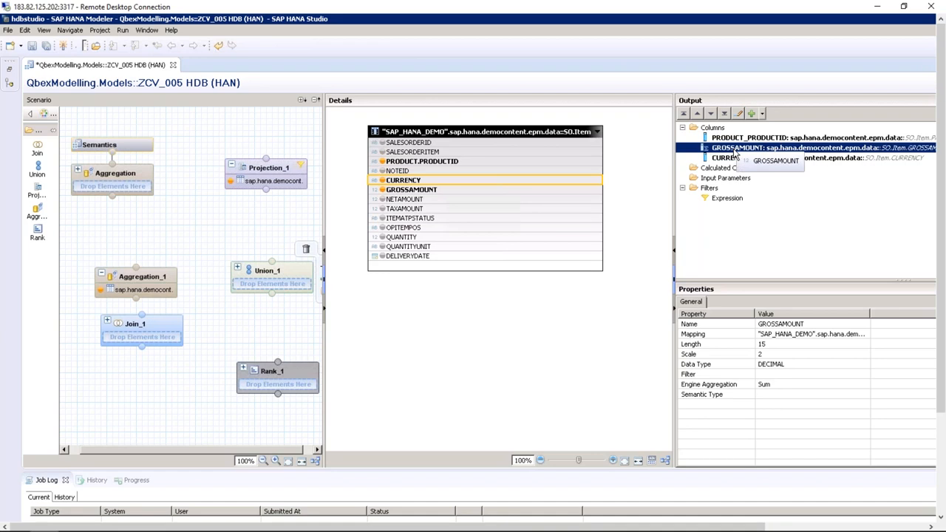
mouse_move(577, 185)
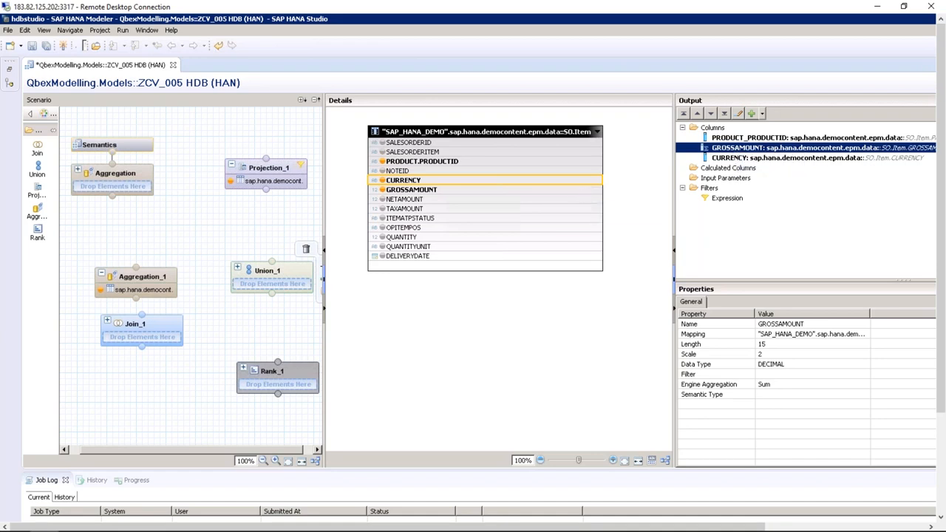
click(765, 139)
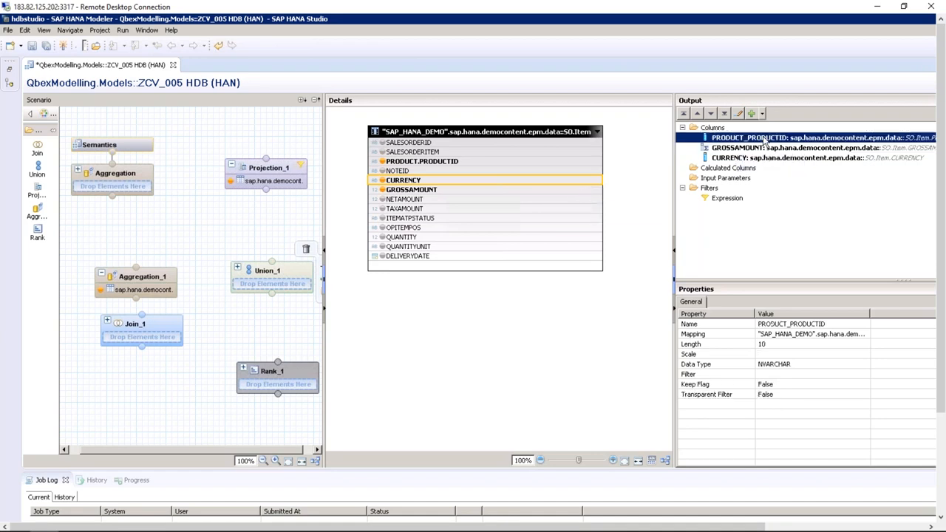
click(756, 158)
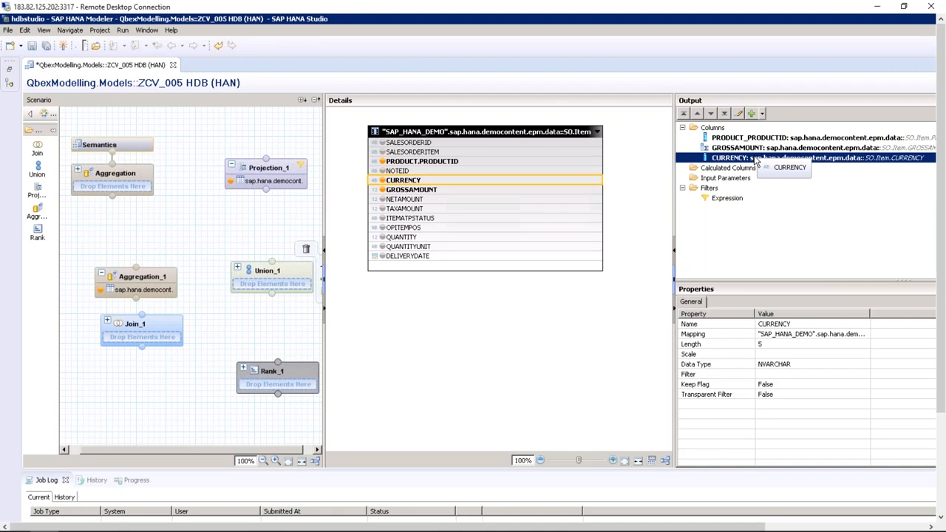
click(735, 170)
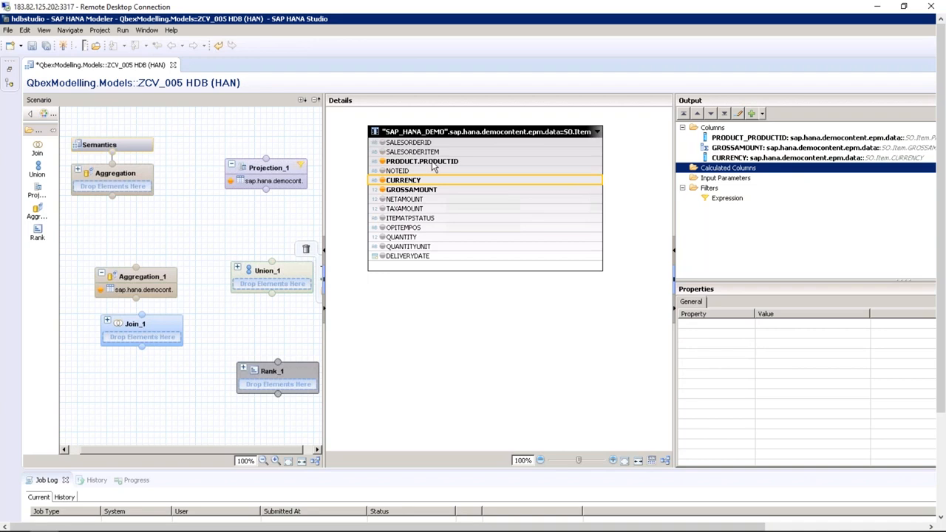
Compare the SO.Item source columns' properties and review GROSSAMOUNT's aggregation
click(467, 164)
click(463, 180)
click(463, 190)
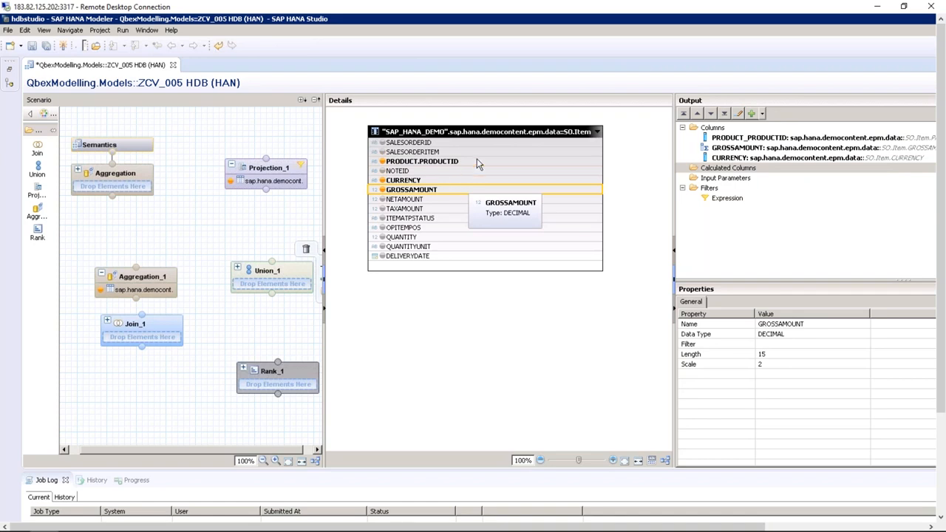
click(477, 161)
click(479, 180)
click(480, 187)
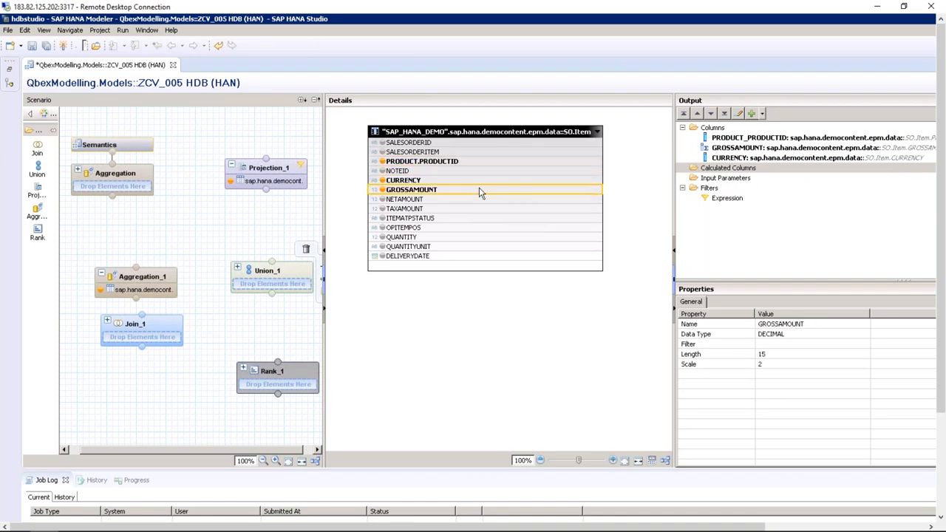
click(745, 148)
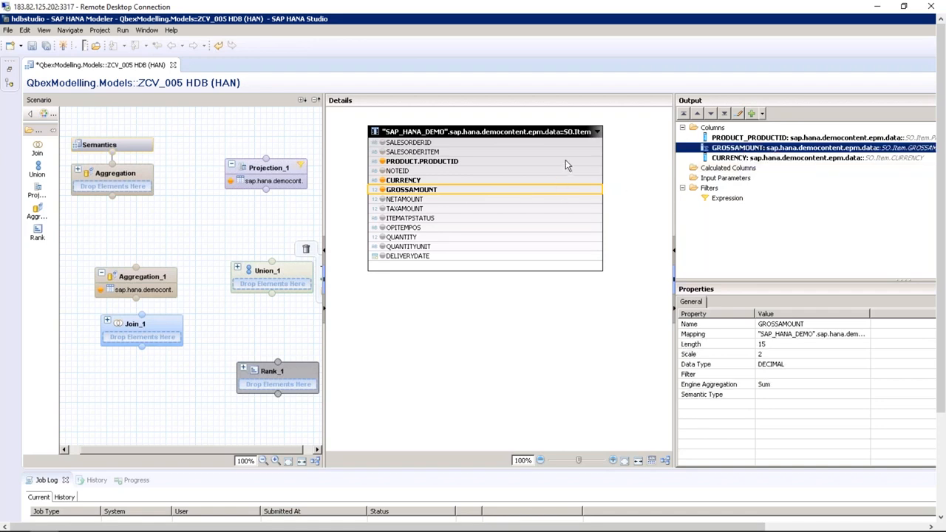
click(500, 180)
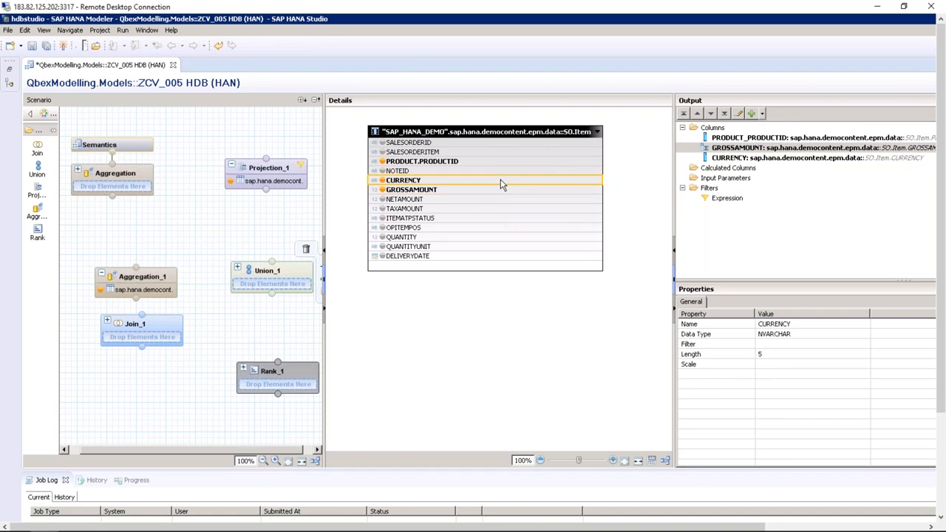
right_click(500, 180)
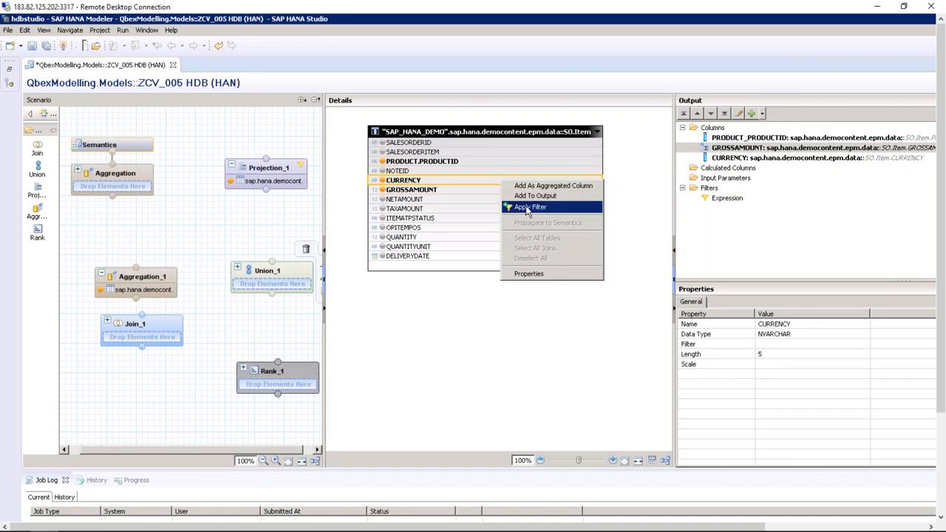
click(526, 207)
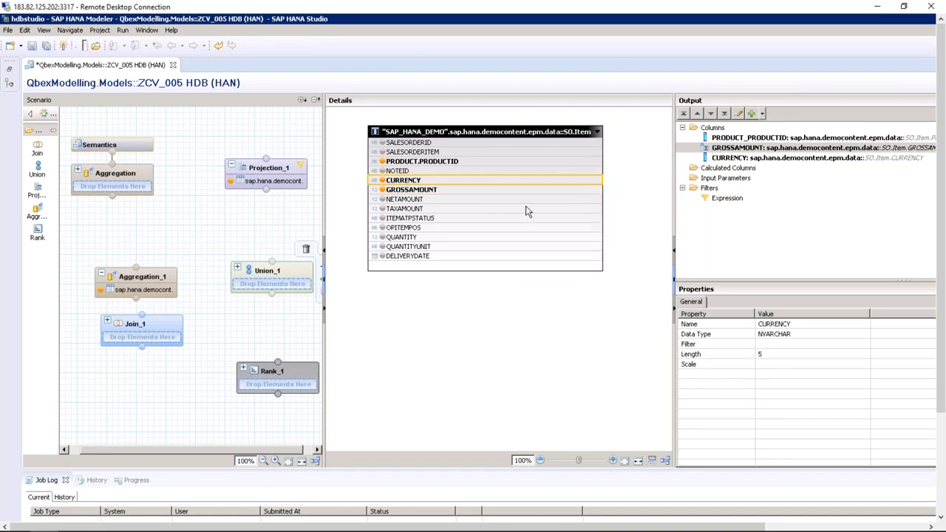
click(296, 156)
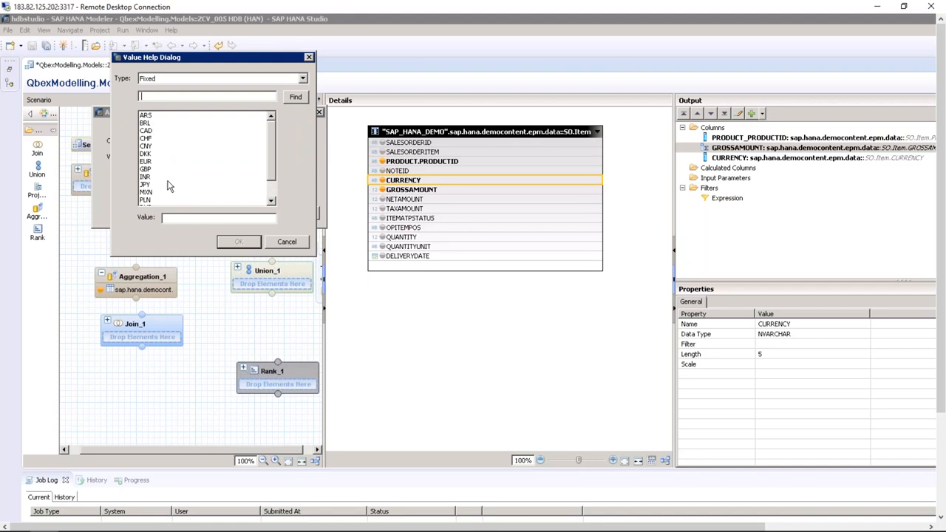
click(296, 244)
click(296, 212)
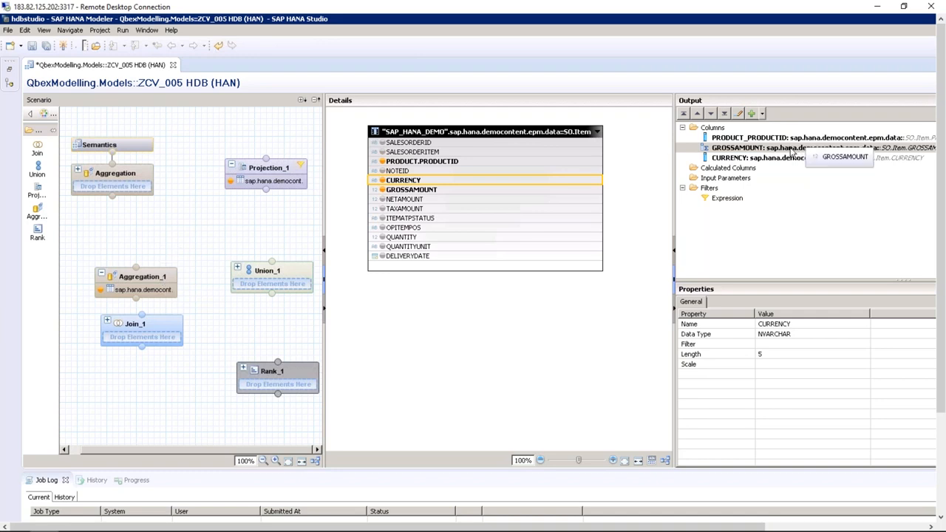
right_click(736, 170)
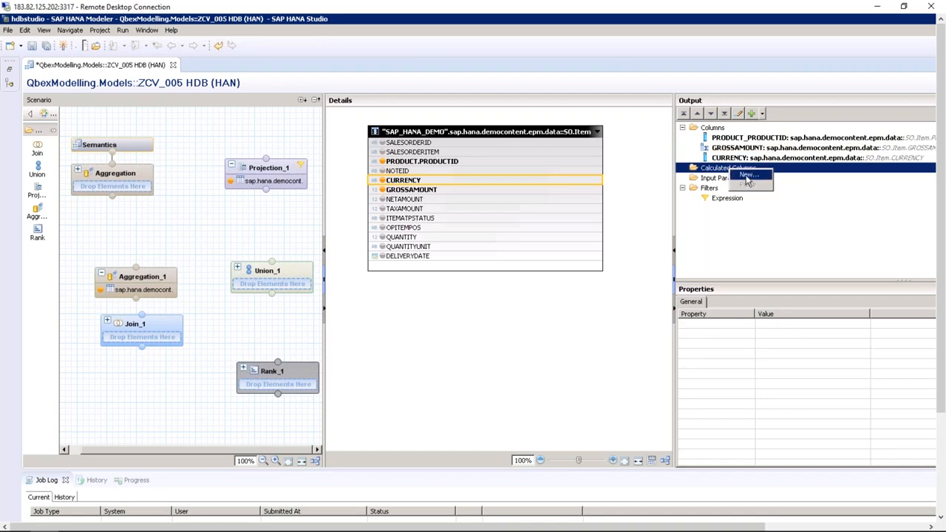
click(745, 175)
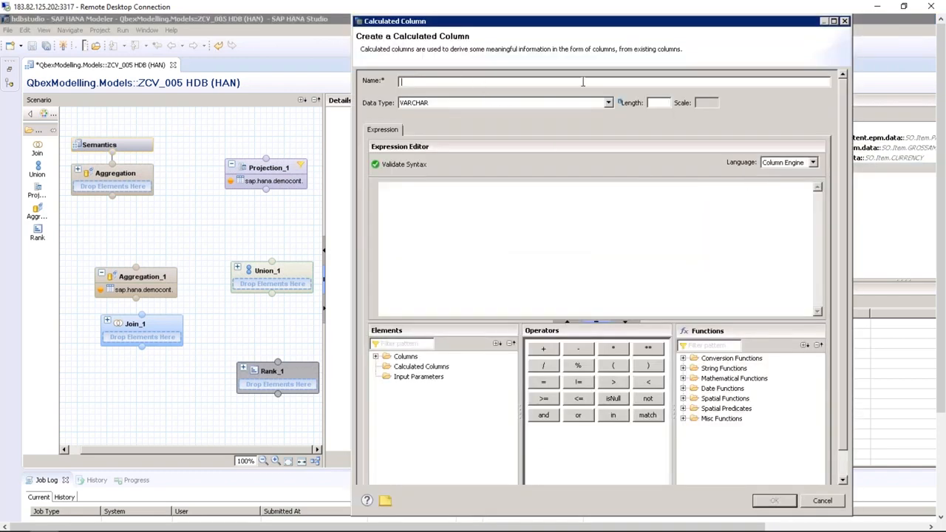
double_click(385, 358)
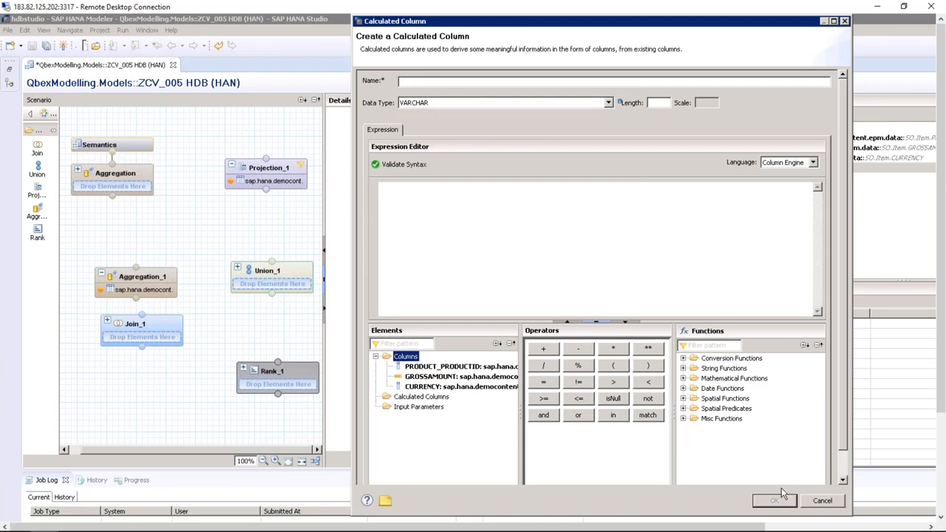
click(811, 503)
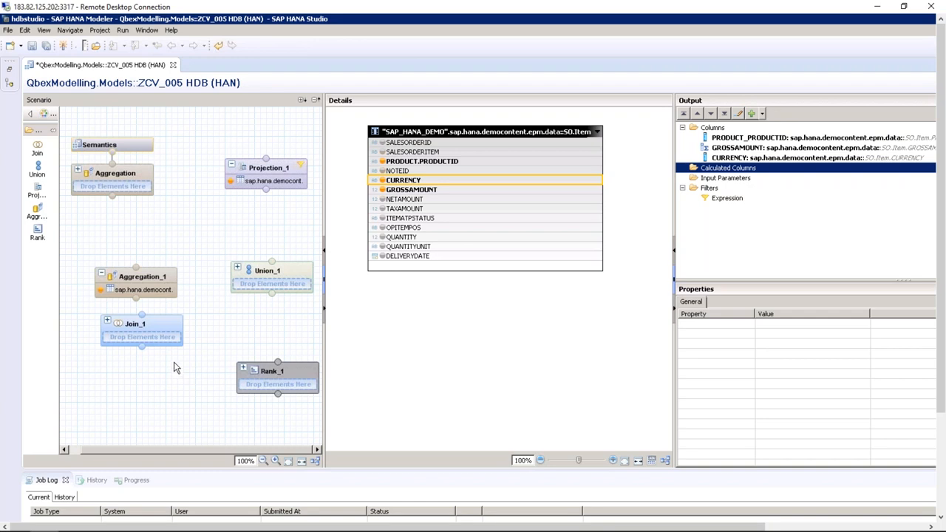
Select the Join_1 node in the Scenario pane to show its empty details
mouse_move(167, 330)
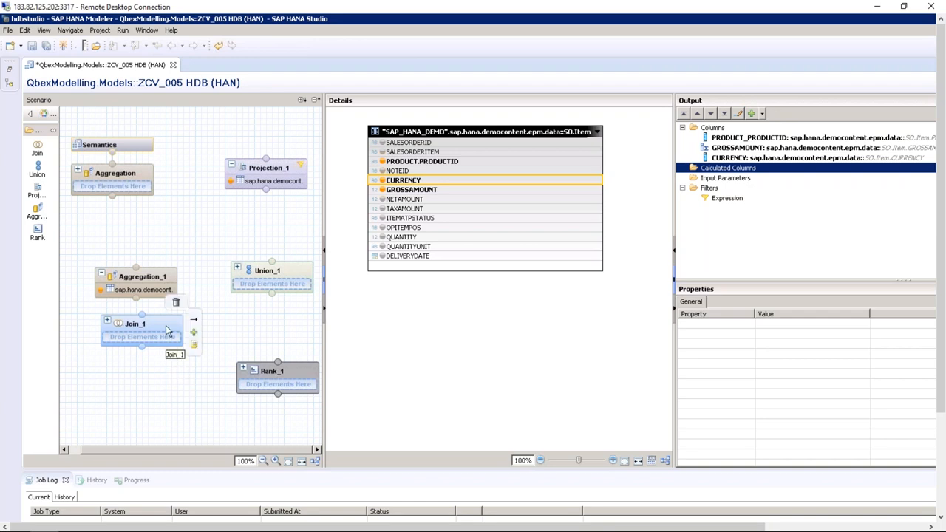
click(167, 331)
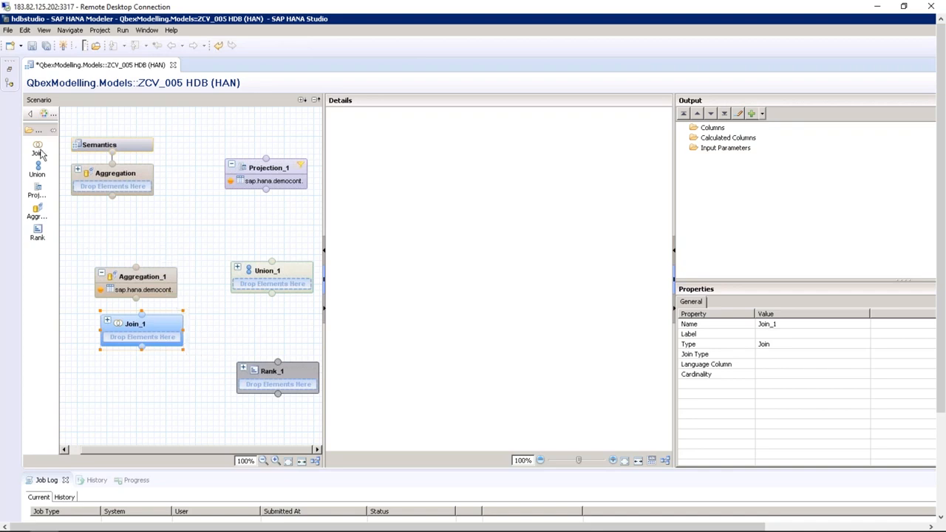
Drag the MD.BusinessPartner and MD.Addresses tables from the catalog into Join_1
click(10, 69)
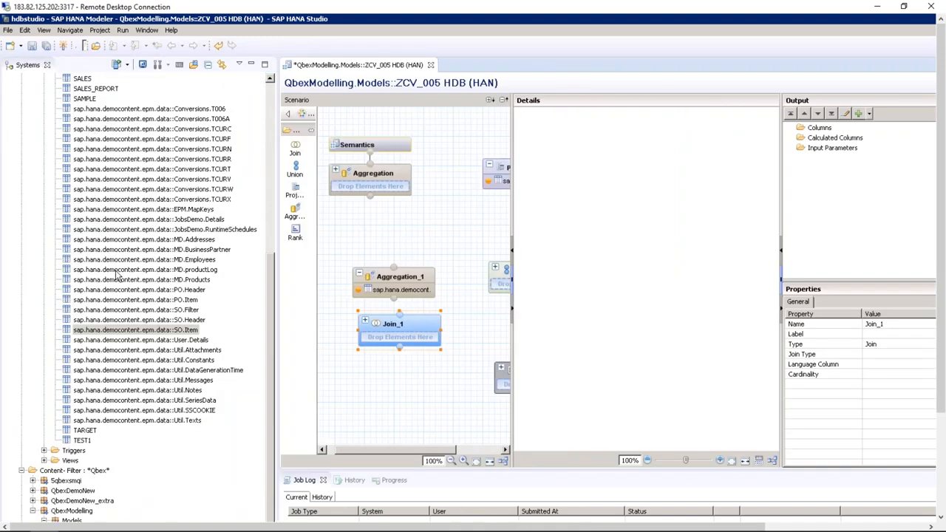
drag(208, 249, 394, 339)
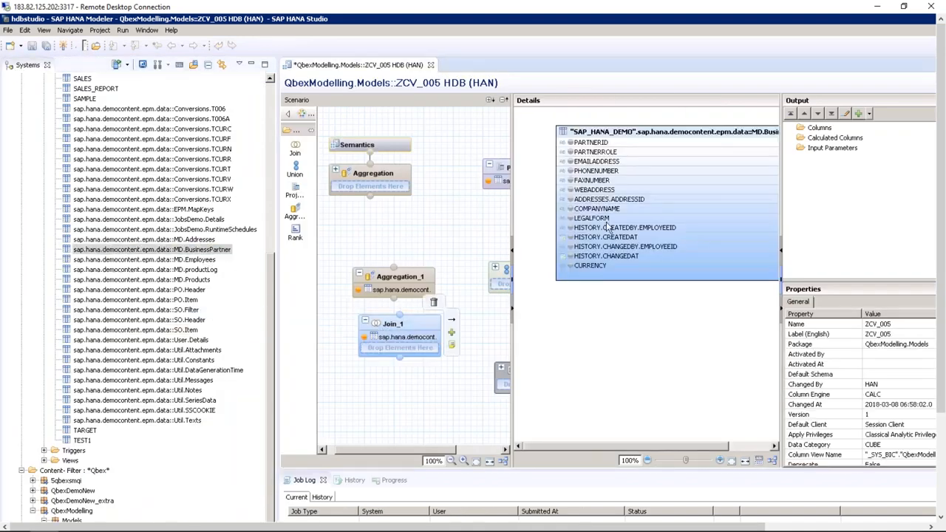
drag(205, 239, 579, 312)
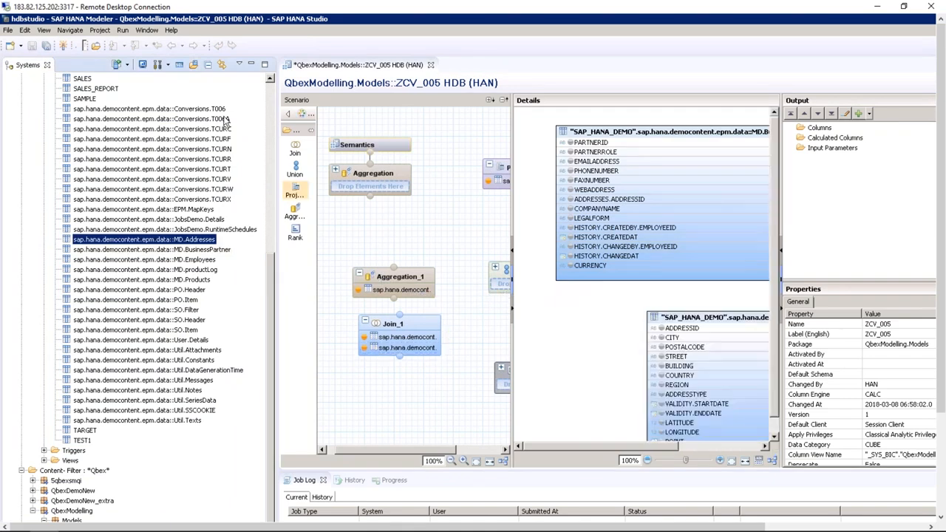
click(251, 66)
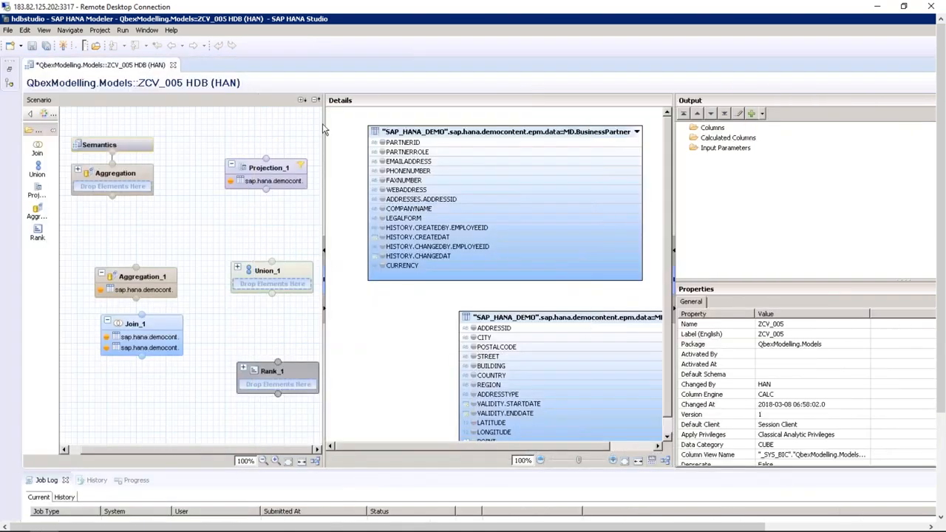
Widen the join details and place Addresses beside BusinessPartner
drag(323, 123, 256, 123)
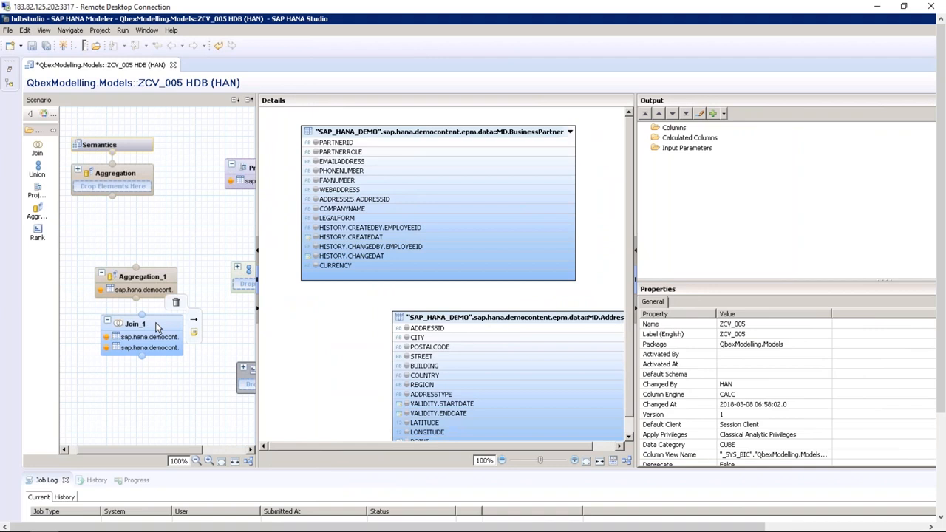
click(156, 326)
drag(634, 184, 818, 181)
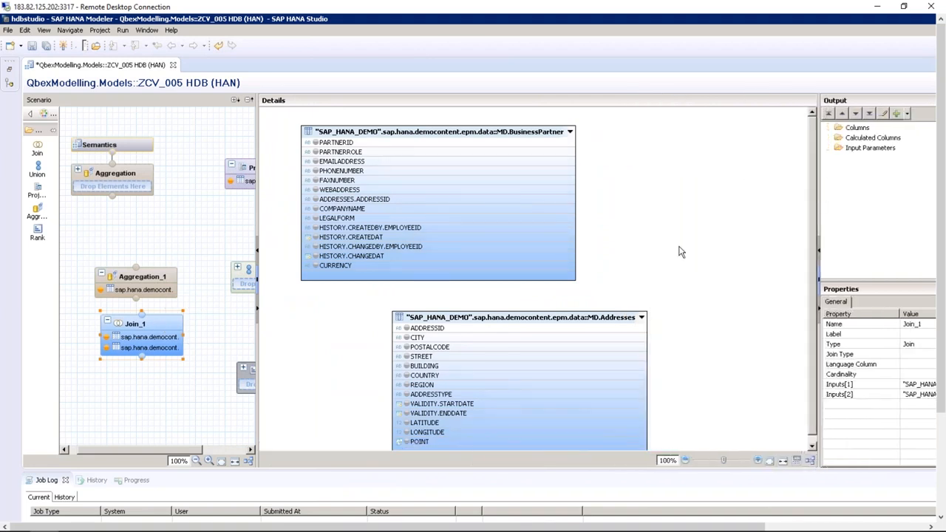
drag(588, 315, 717, 125)
drag(630, 132, 685, 142)
drag(521, 127, 530, 283)
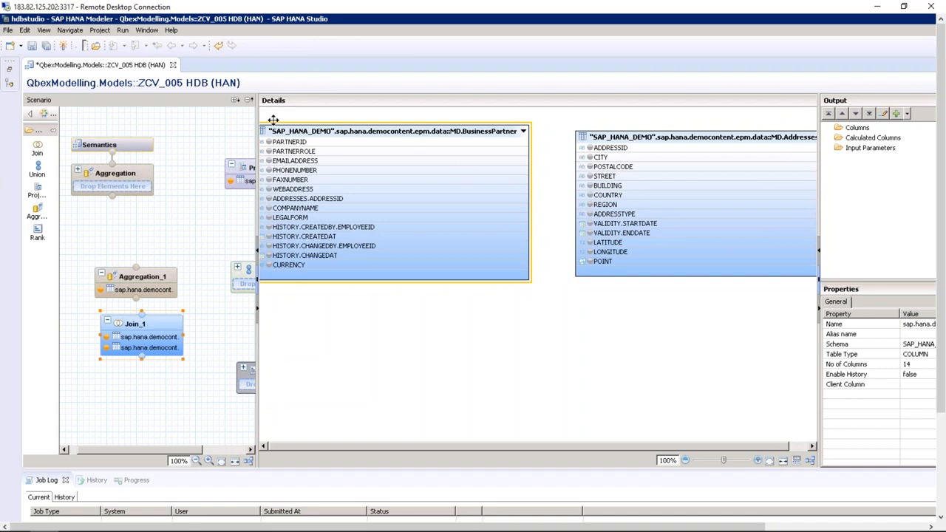
Nudge the BusinessPartner and Addresses tables into position in the wider join details
drag(256, 112, 190, 113)
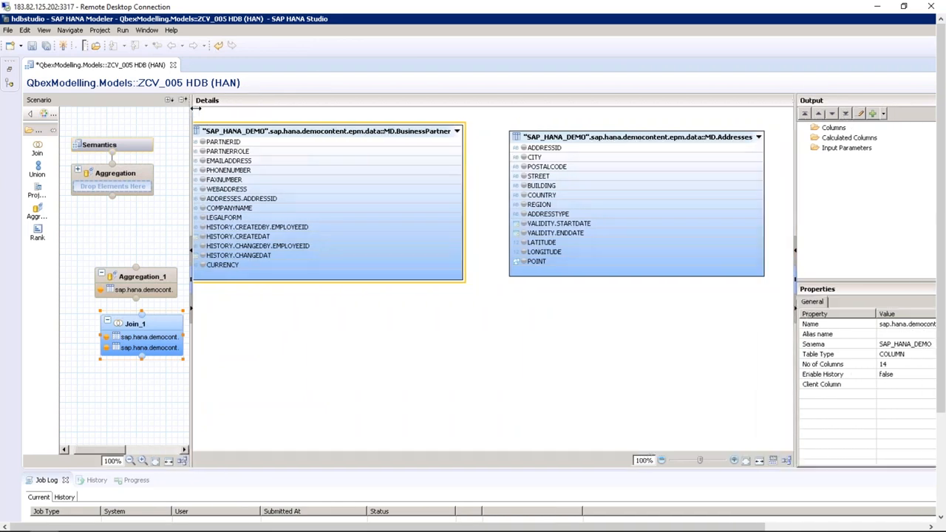
drag(305, 131, 317, 129)
drag(618, 136, 628, 132)
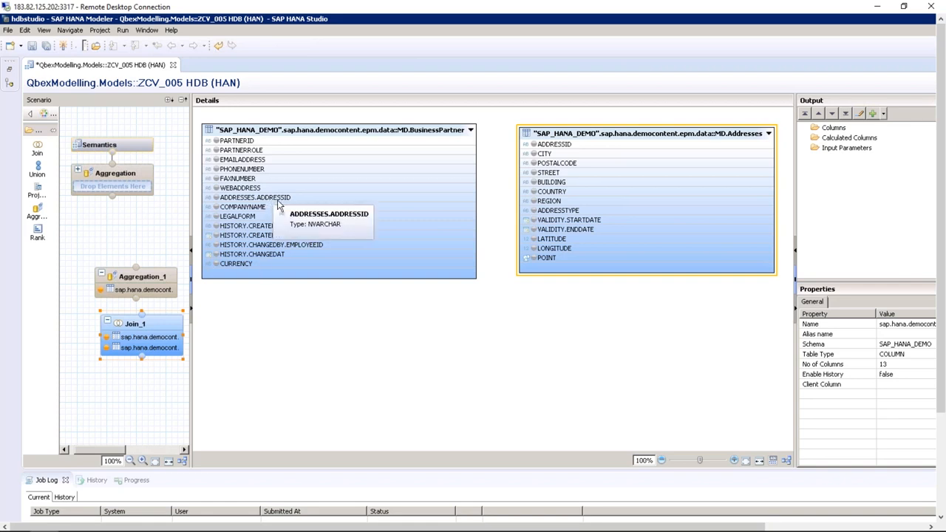
Compare both ADDRESSID columns, then link ADDRESSES.ADDRESSID to Addresses' ADDRESSID
click(291, 150)
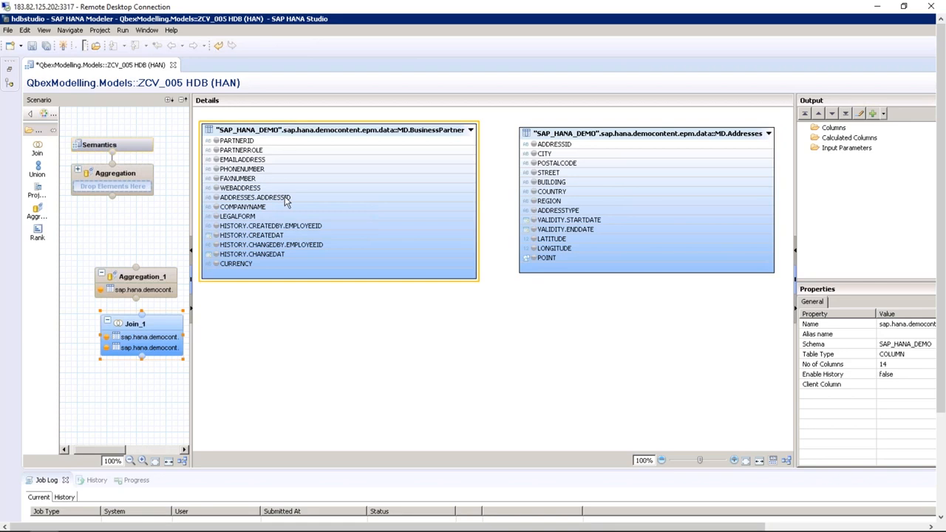
click(287, 200)
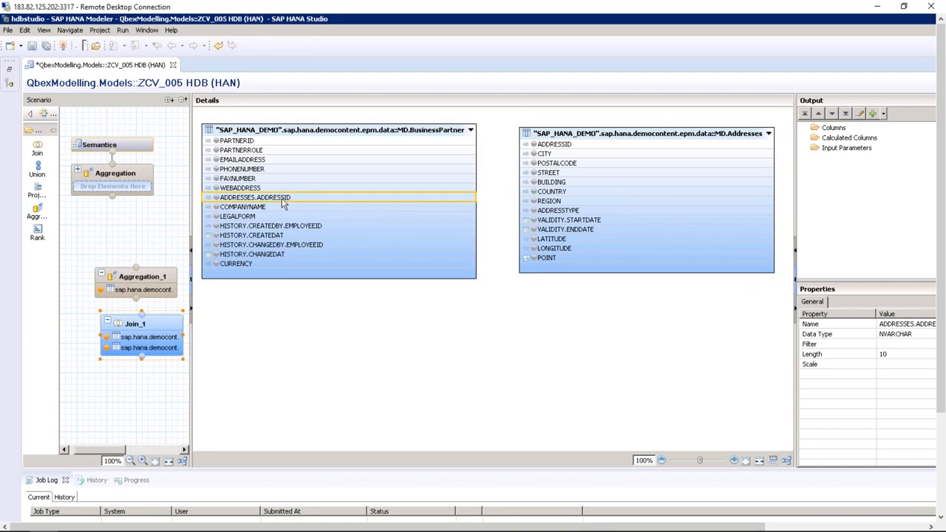
click(567, 146)
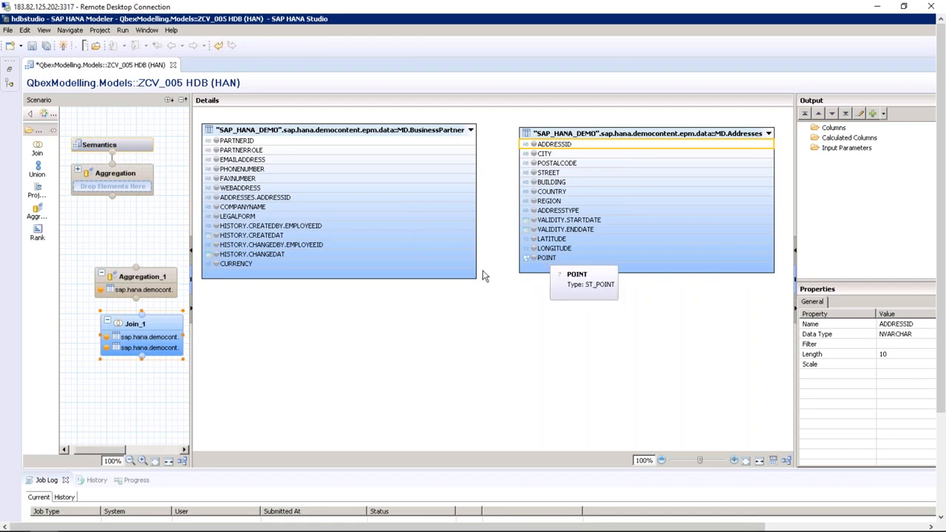
click(479, 348)
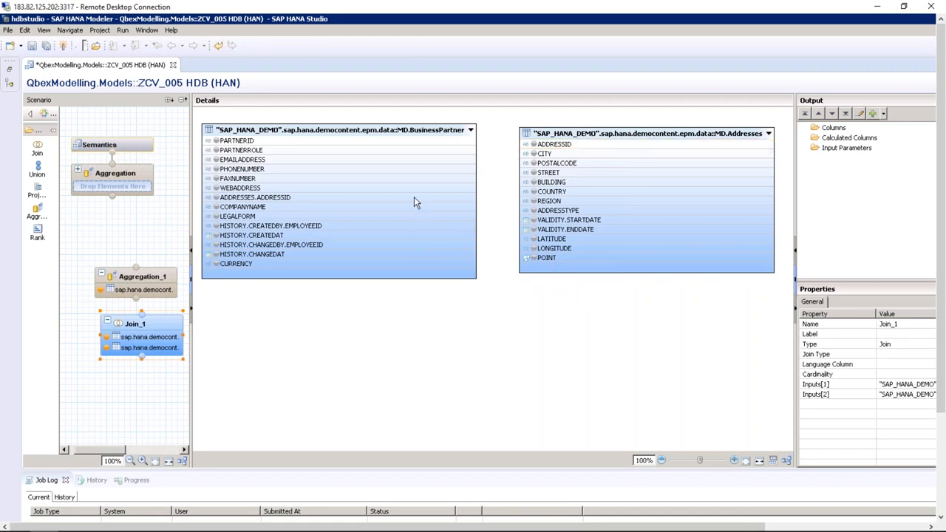
drag(420, 197, 526, 145)
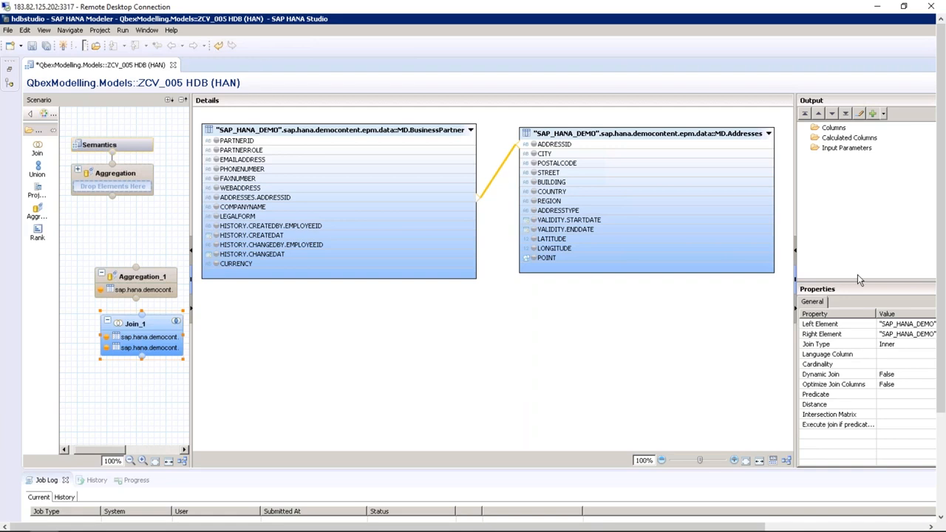
Check the join type list in Properties and keep it as Inner
drag(795, 209, 733, 198)
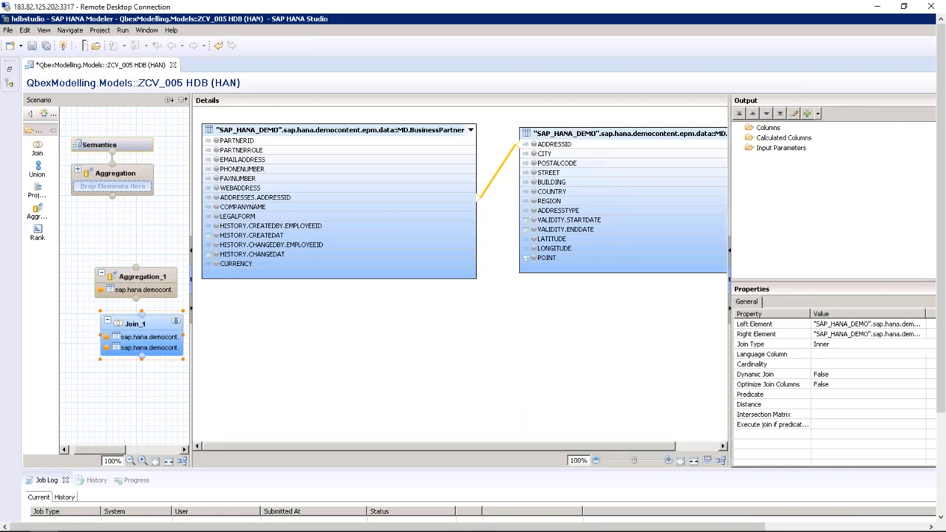
click(833, 345)
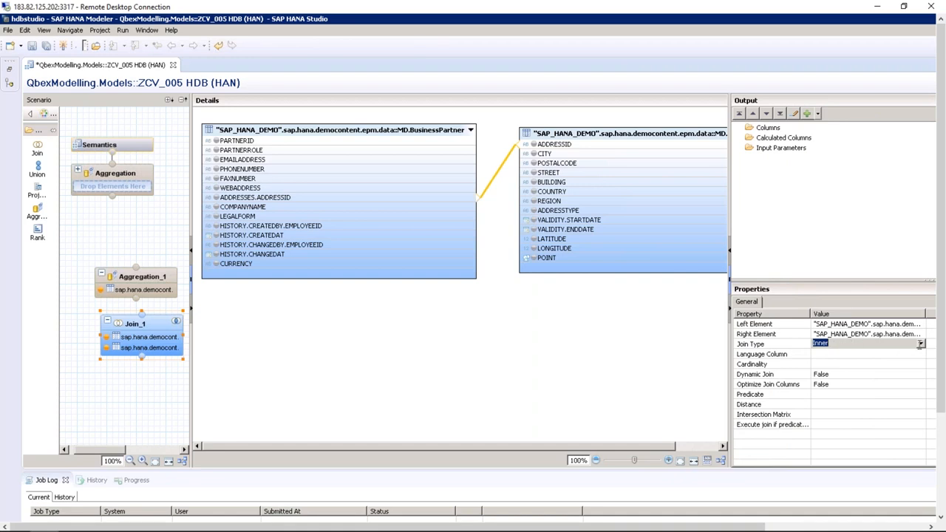
click(920, 344)
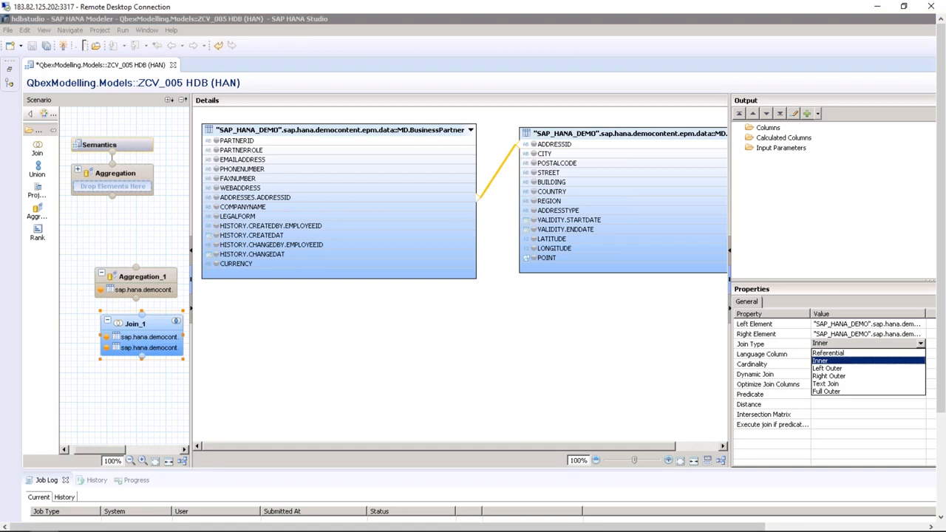
click(828, 362)
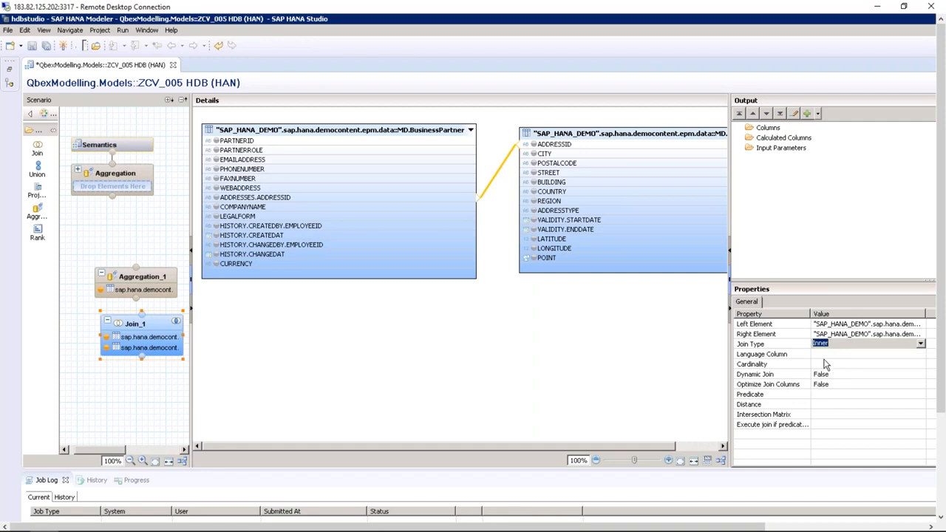
Delete the join link between the two tables and confirm with Yes
click(498, 202)
click(499, 172)
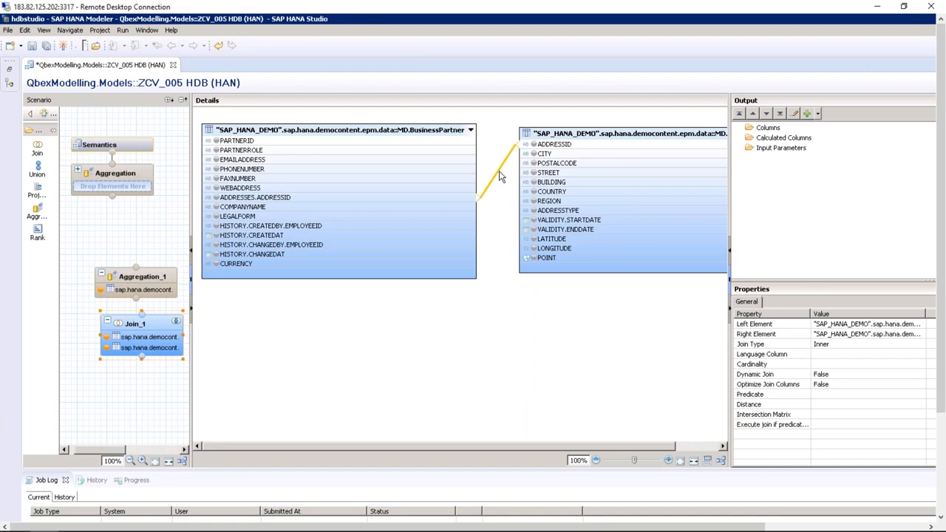
key(Delete)
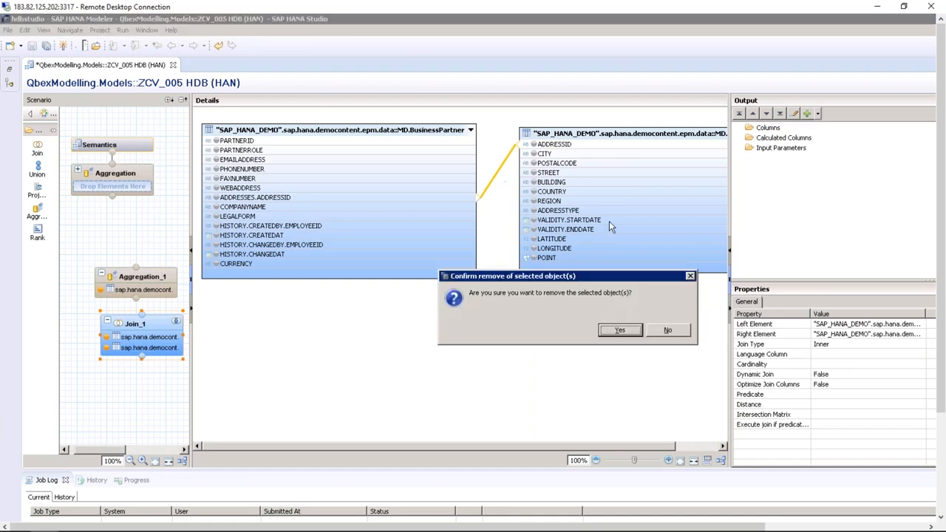
click(618, 330)
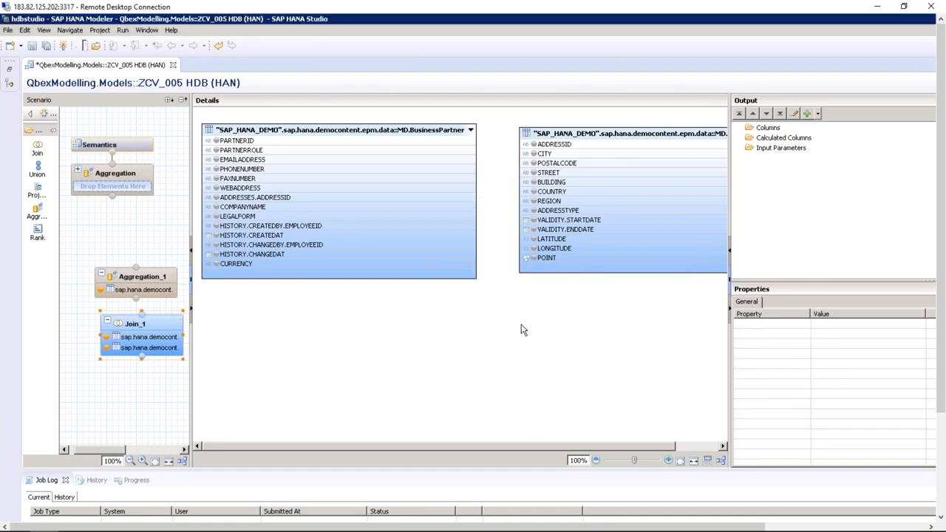
Start a new join with BusinessPartner as left table and Addresses as right table
right_click(494, 295)
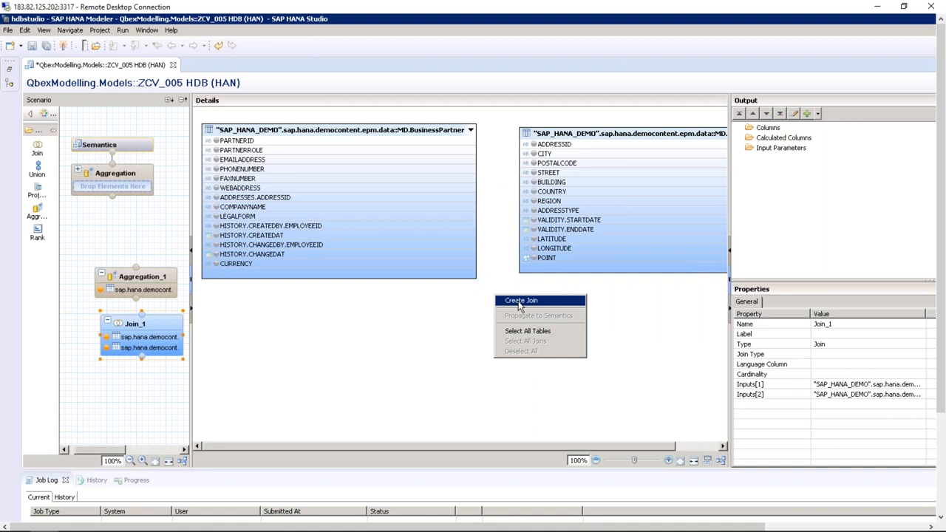
click(520, 302)
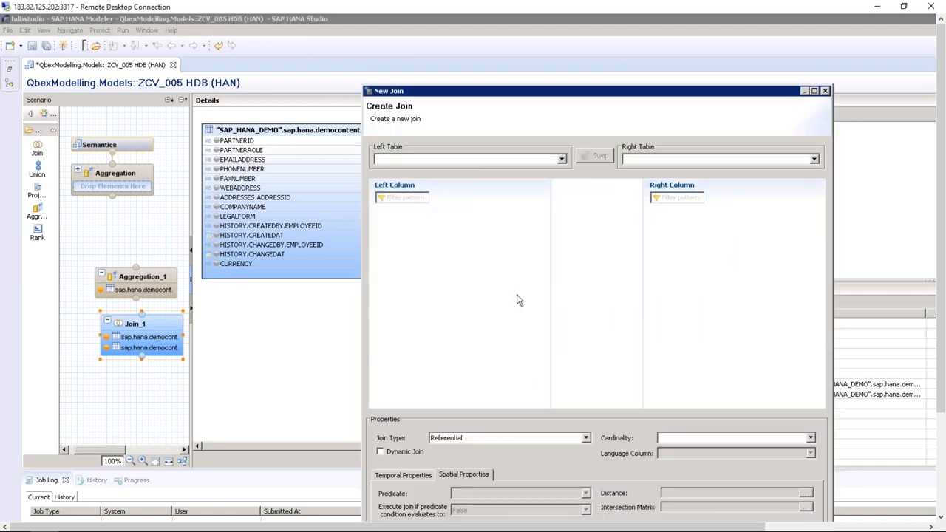
click(562, 160)
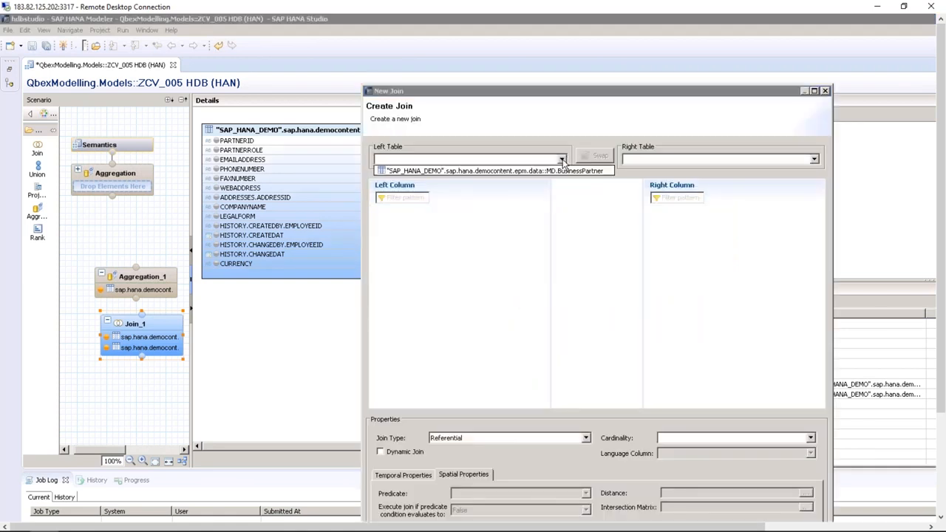
click(565, 170)
click(660, 160)
click(661, 170)
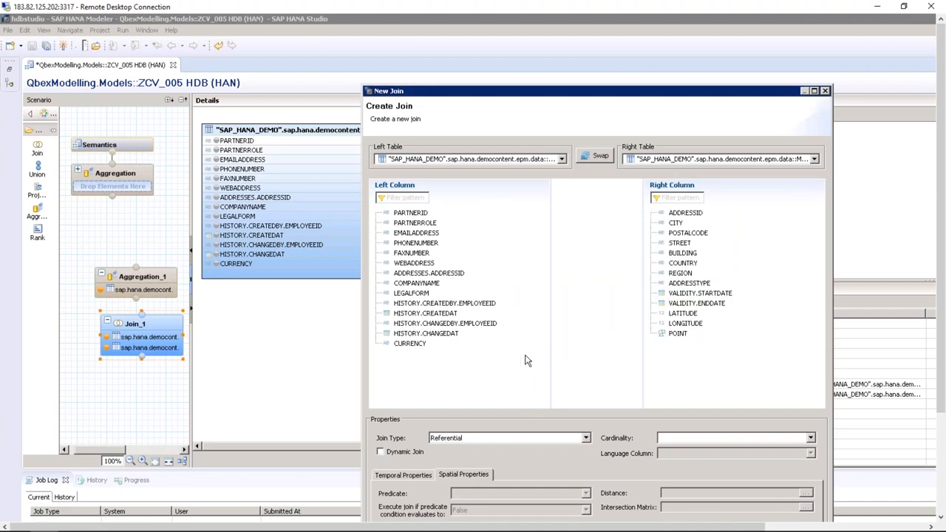
drag(561, 93, 563, 13)
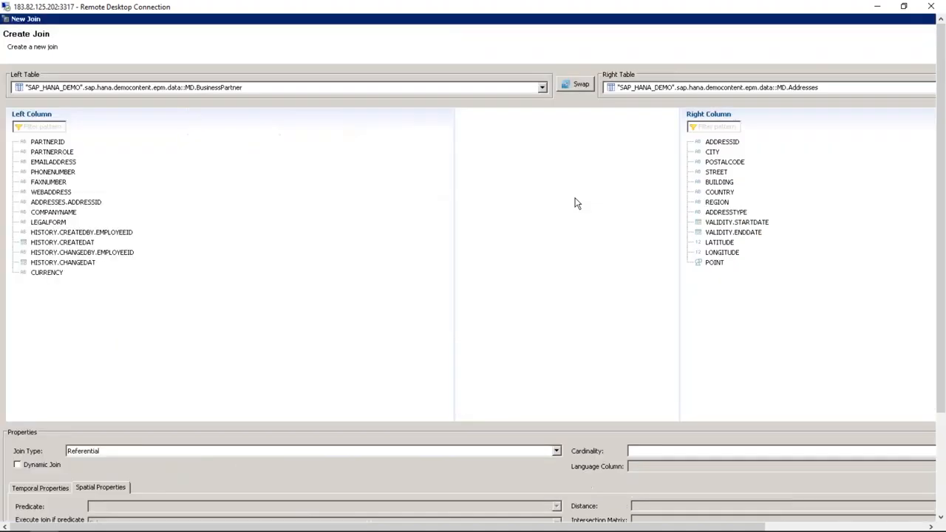
double_click(590, 20)
drag(605, 94, 612, 31)
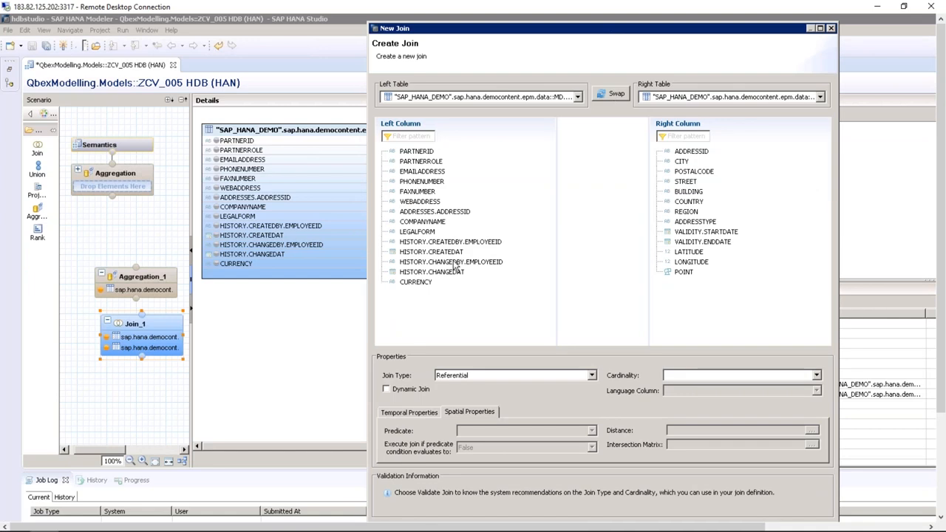
Map ADDRESSES.ADDRESSID to ADDRESSID as an Inner join with n..1 cardinality
click(454, 213)
mouse_move(454, 212)
mouse_down()
mouse_move(591, 169)
mouse_move(686, 154)
mouse_up()
click(591, 376)
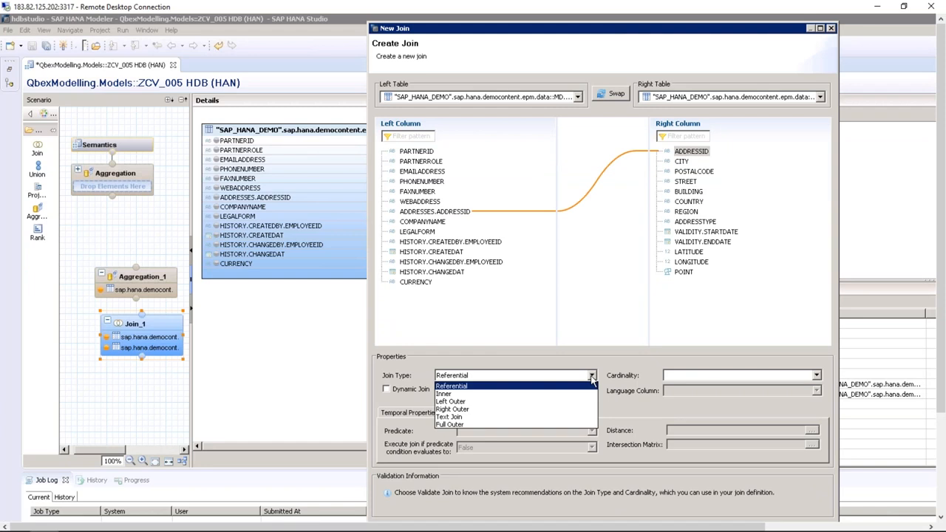
click(452, 395)
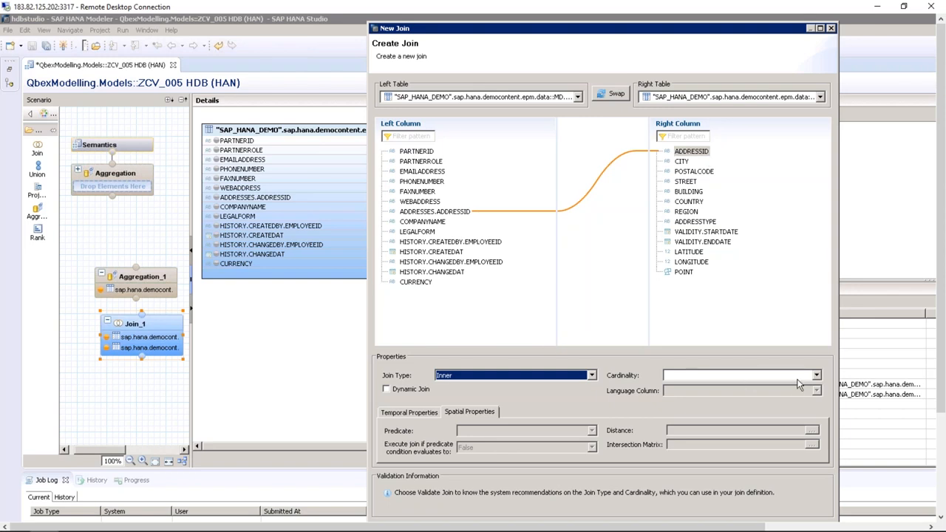
click(816, 375)
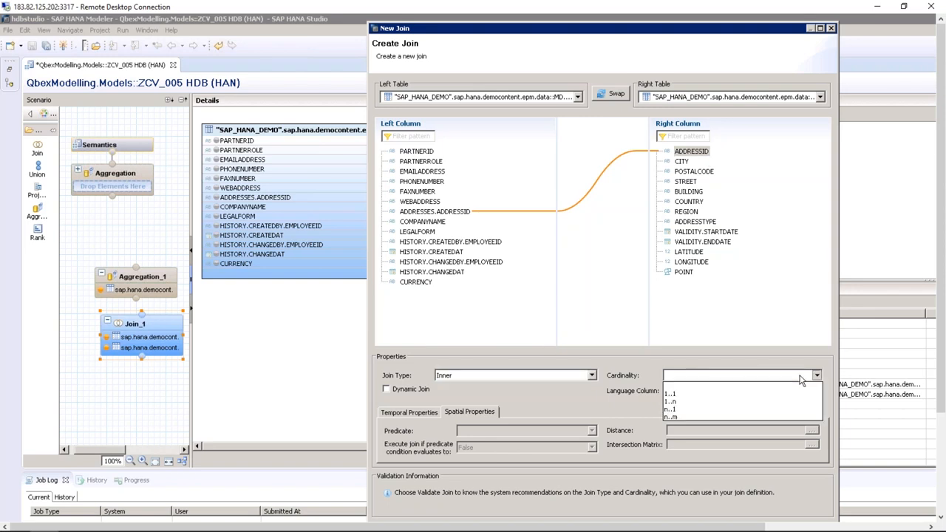
click(678, 403)
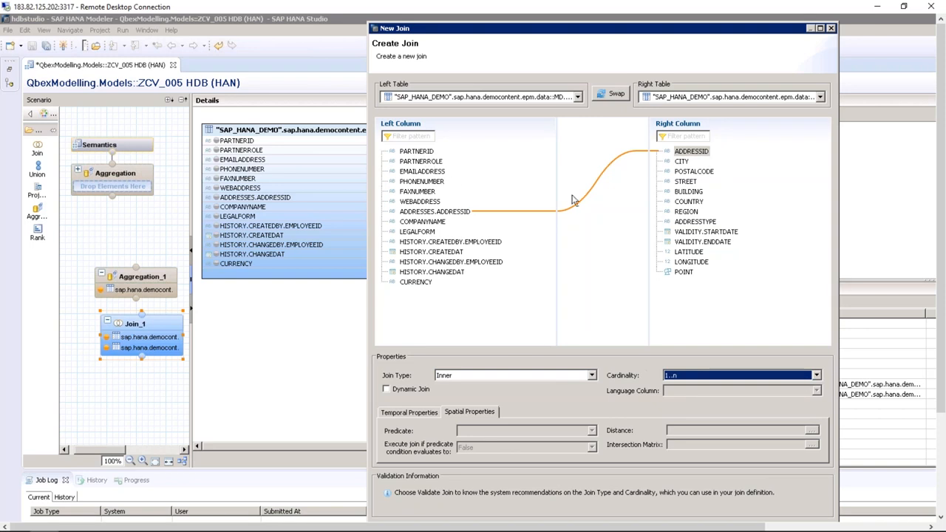
click(785, 377)
click(667, 413)
Resize the join window, confirm the Inner join type, and create the join
drag(611, 29, 612, 21)
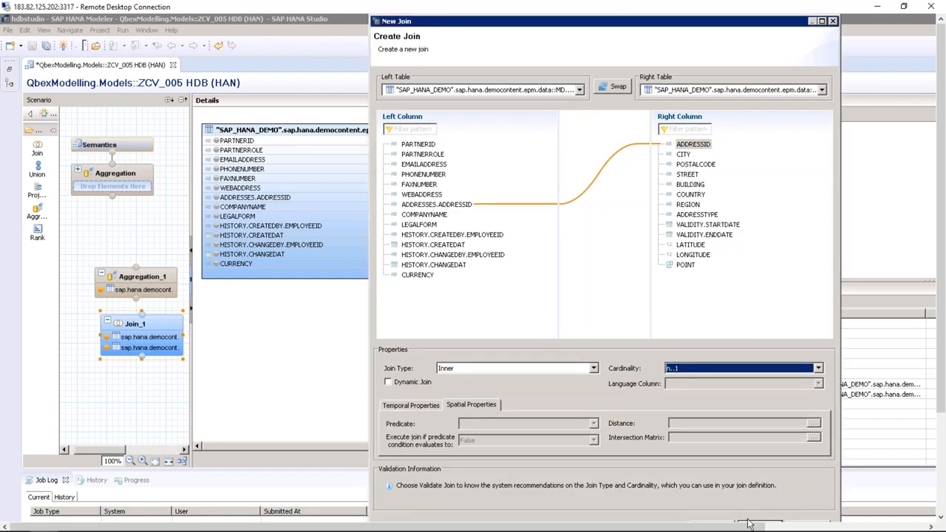
drag(684, 27, 690, 55)
drag(847, 43, 808, 128)
drag(726, 132, 712, 44)
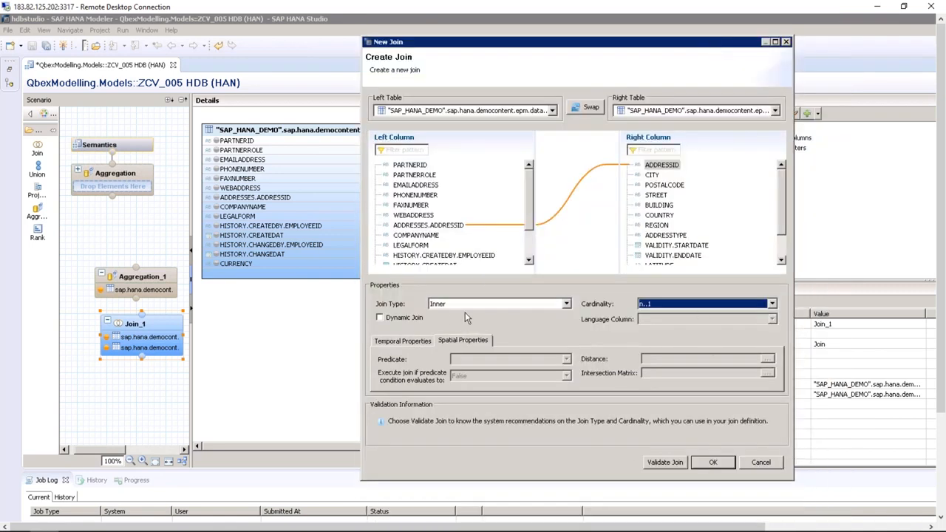
click(413, 341)
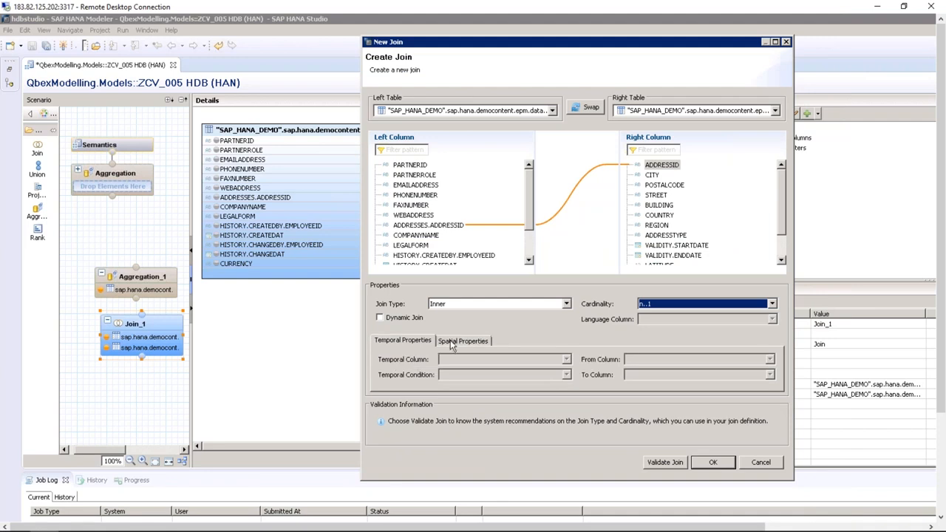
click(452, 343)
click(485, 308)
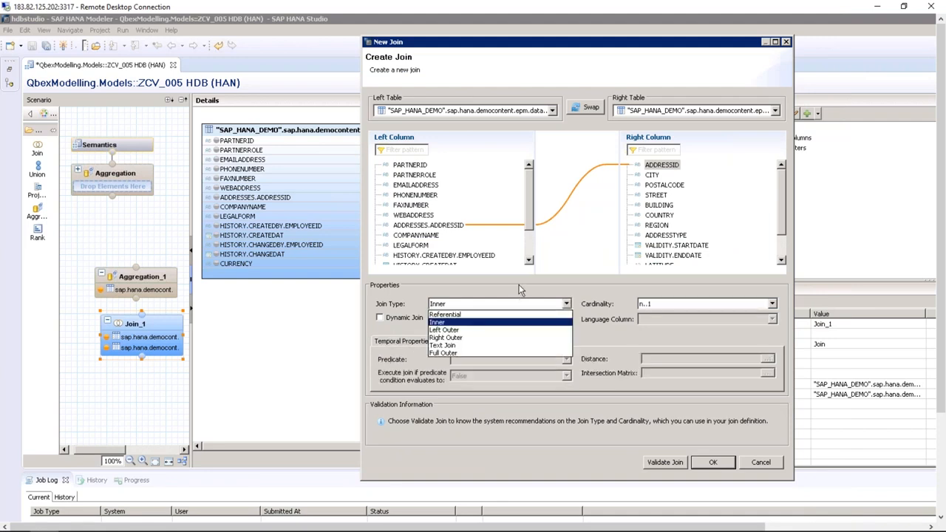
click(519, 286)
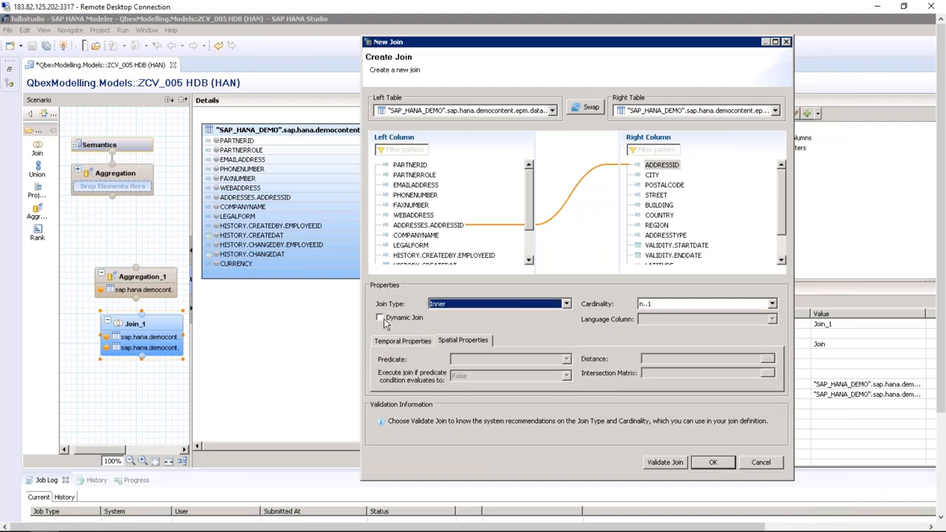
click(714, 462)
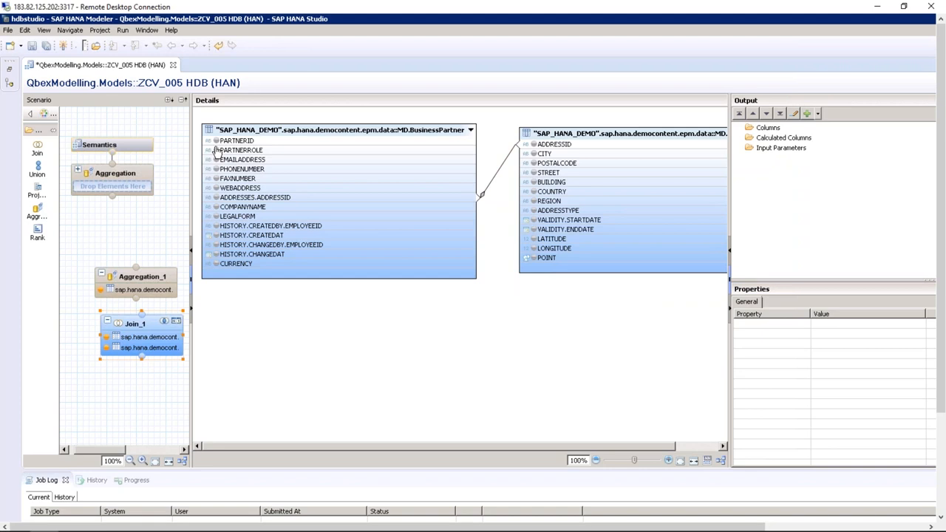
Add PARTNERID, PARTNERROLE, COMPANYNAME, LEGALFORM, CURRENCY, CITY, POSTALCODE, STREET, COUNTRY and REGION to Output
mouse_move(218, 147)
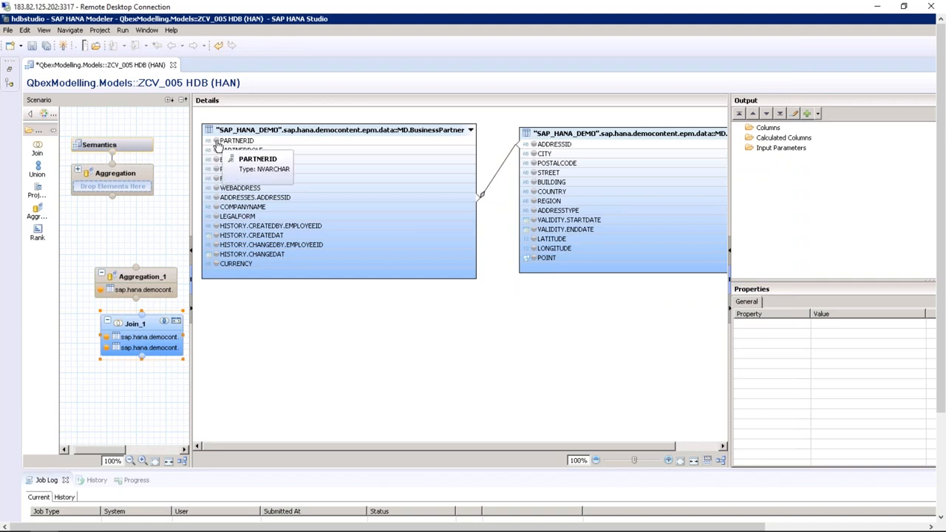
click(216, 141)
click(216, 150)
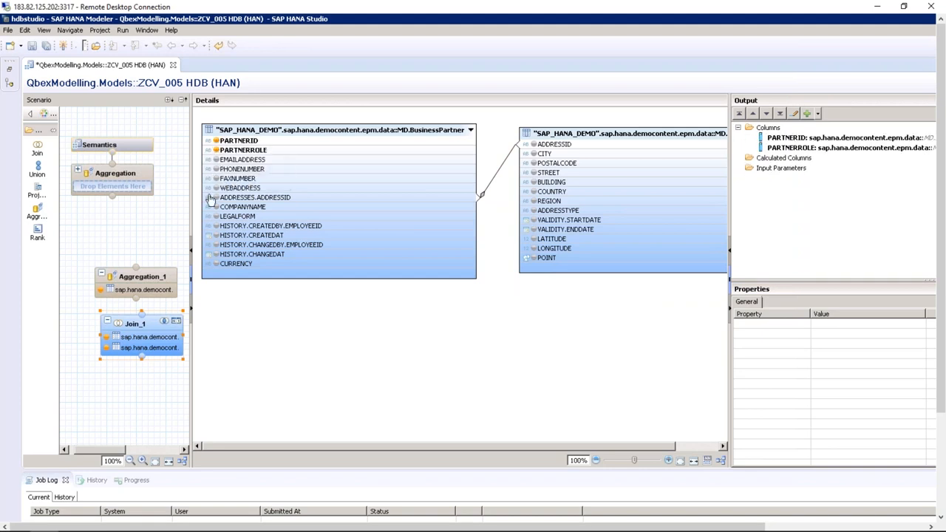
click(216, 207)
click(216, 216)
click(216, 264)
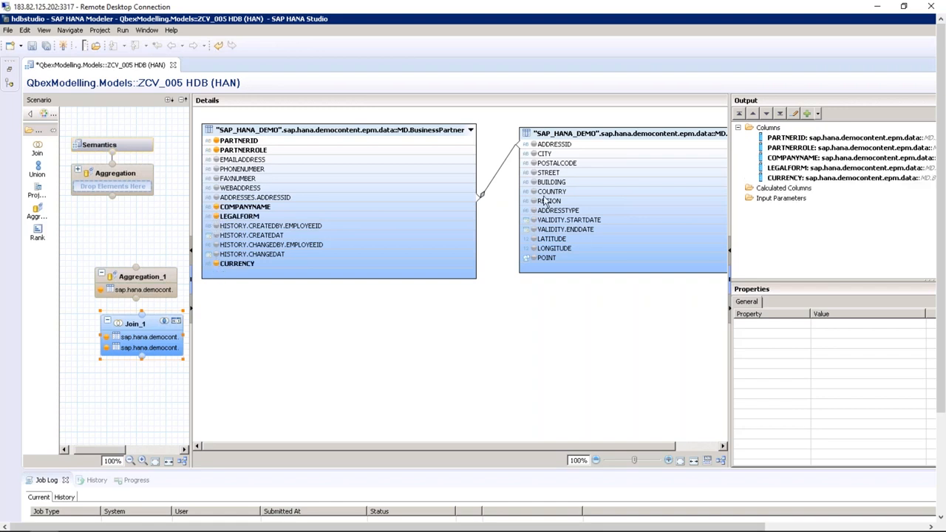
click(533, 154)
click(533, 163)
click(533, 173)
click(533, 192)
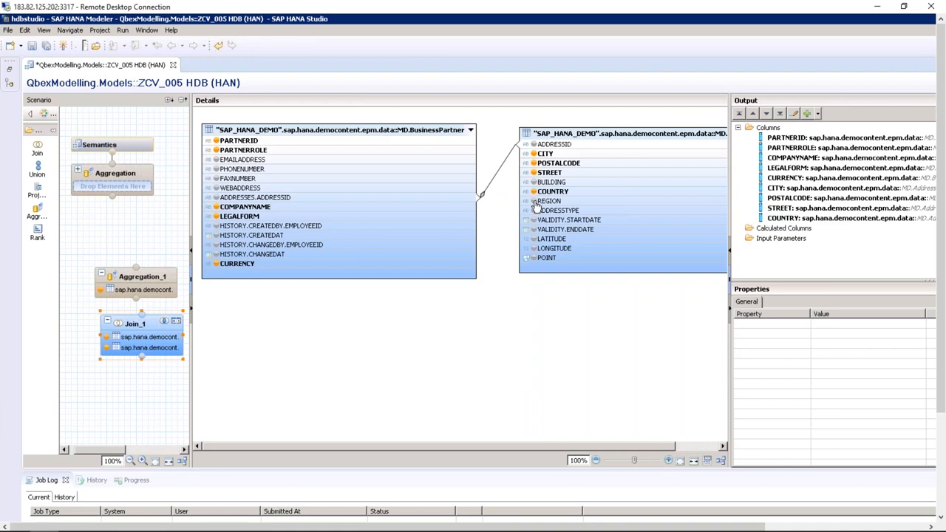
click(533, 201)
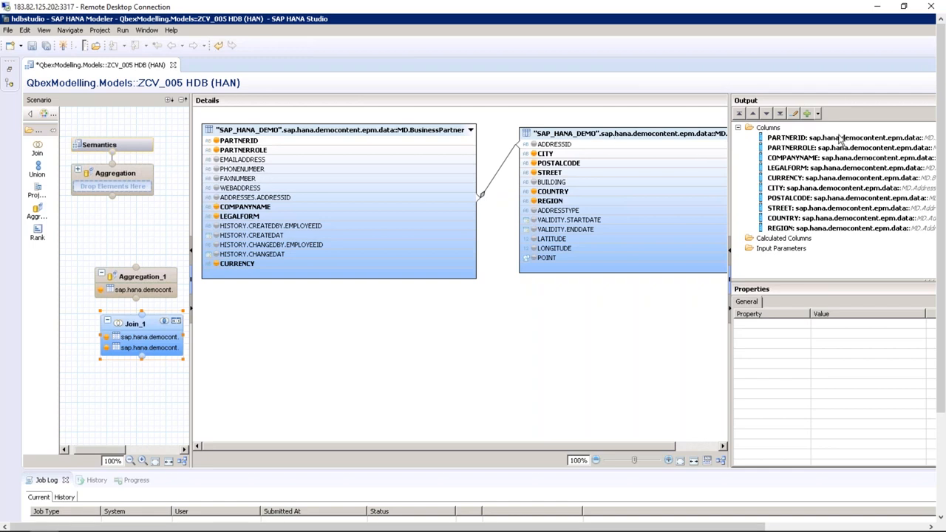
Start a calculated column, cancel it, and check the column context menus
right_click(807, 241)
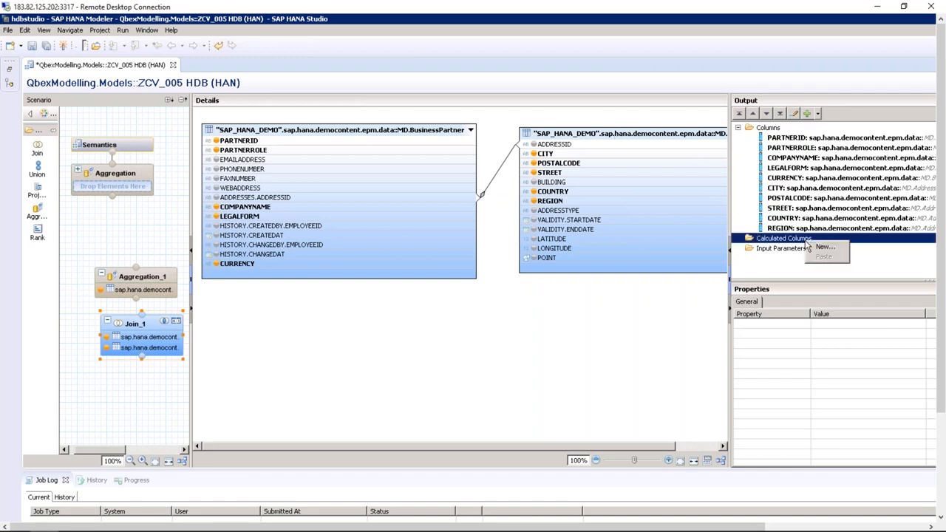
click(823, 246)
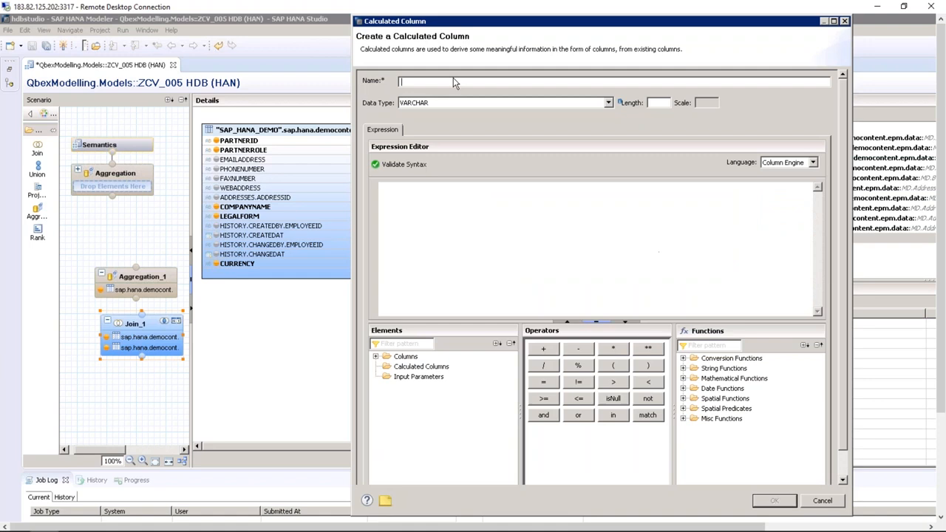
click(837, 503)
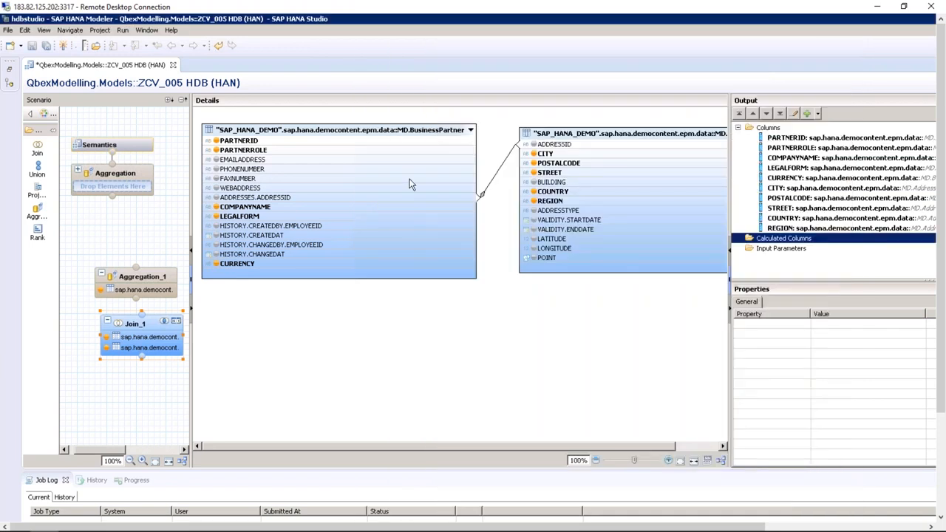
right_click(411, 201)
right_click(394, 209)
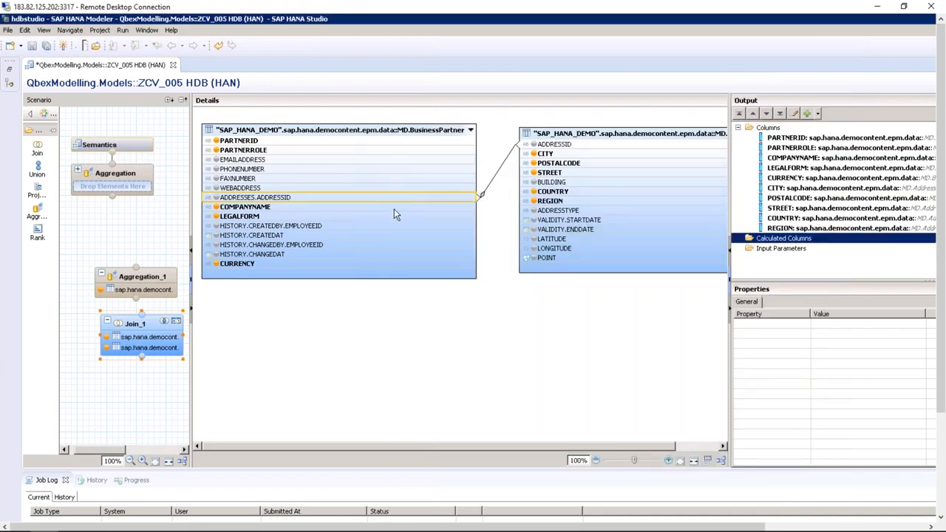
right_click(394, 208)
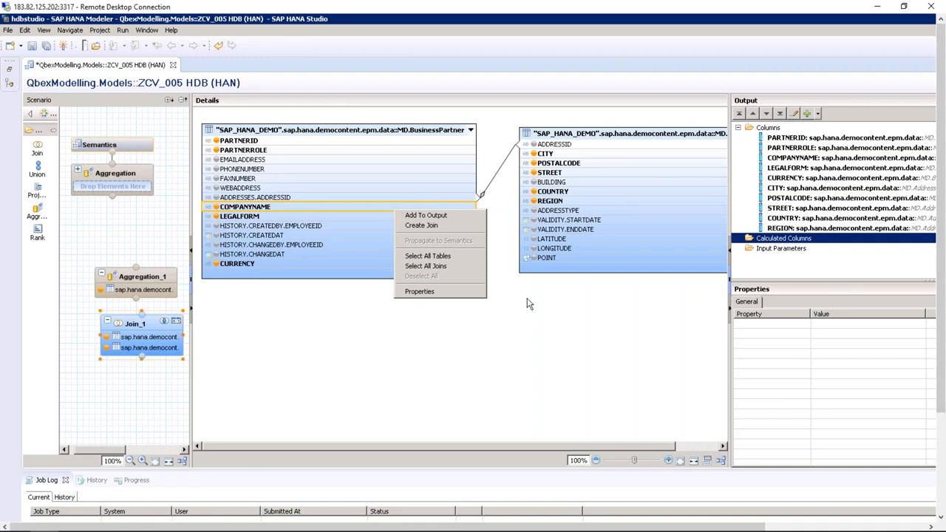
click(280, 340)
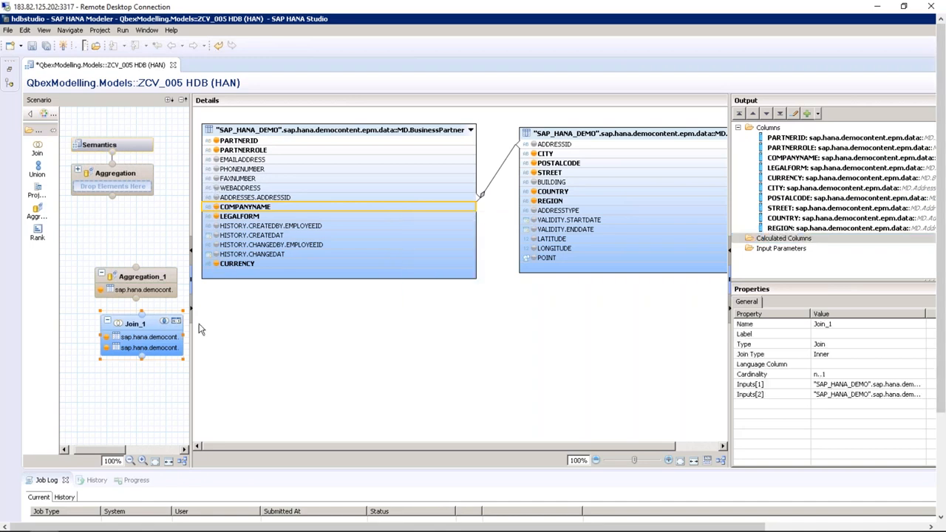
Collapse and re-expand the Join_1 node in the Scenario pane
click(133, 325)
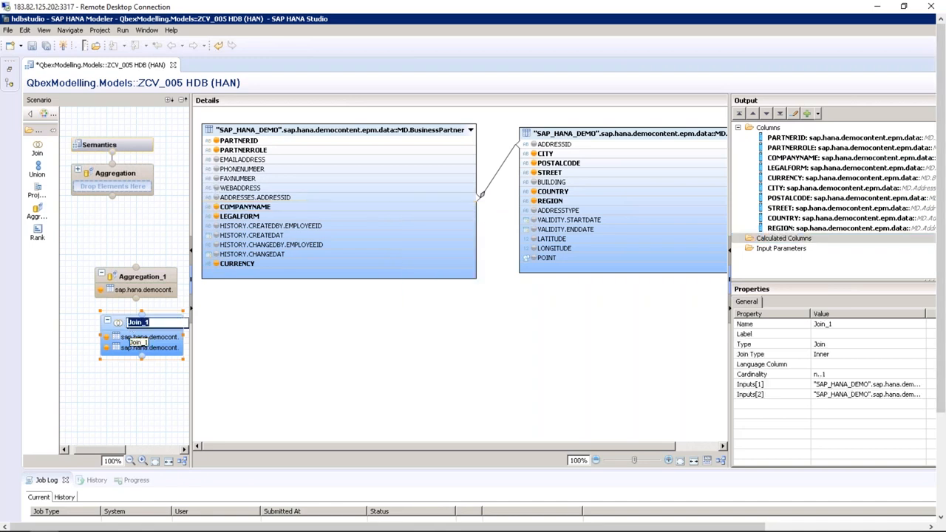
double_click(114, 331)
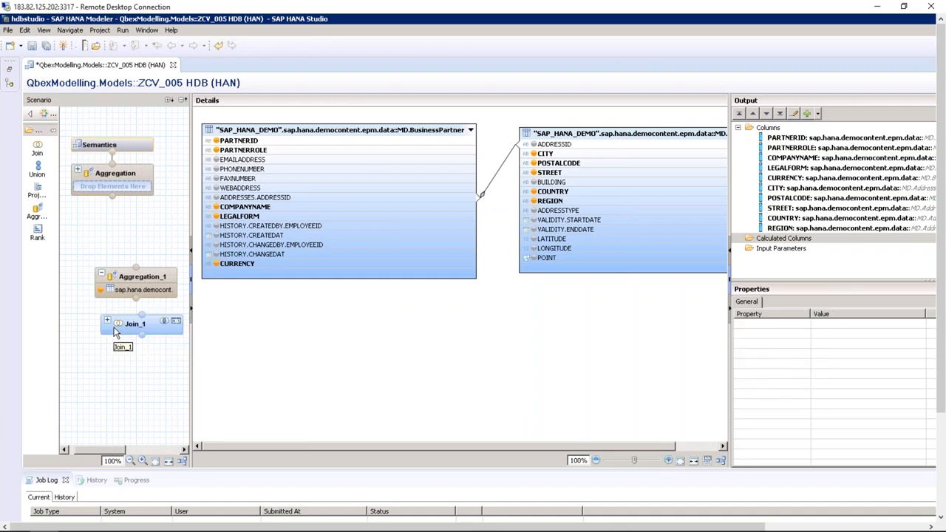
click(107, 322)
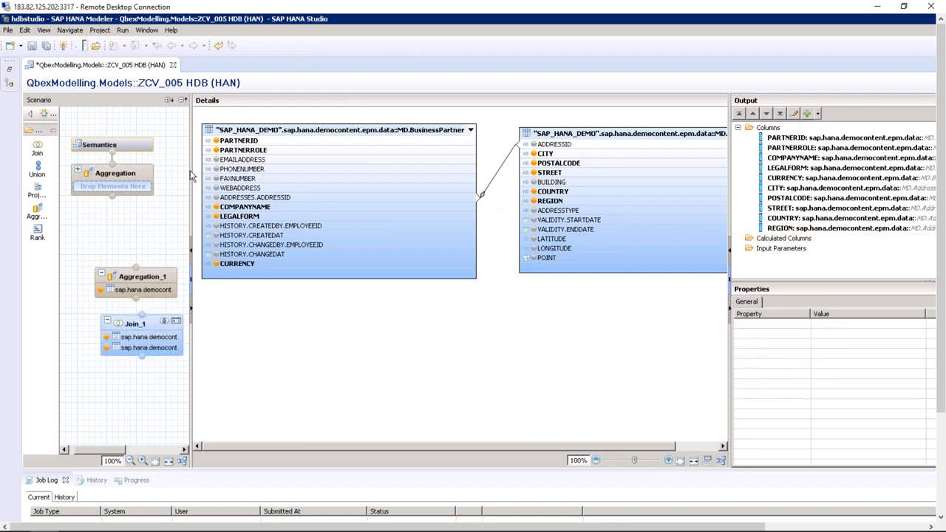
Create Join_2 above Join_1 in the wider Scenario pane and connect Join_1 into it
drag(190, 171, 356, 177)
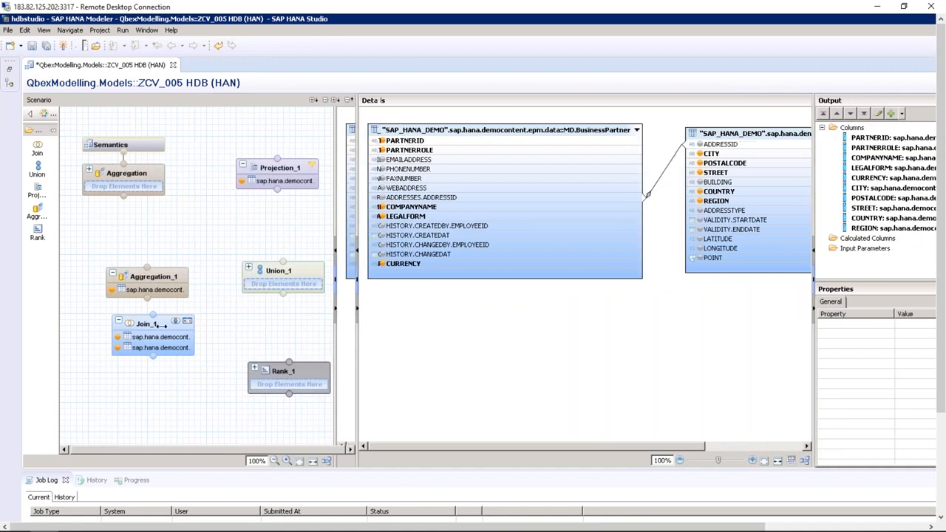
click(158, 359)
drag(158, 358, 152, 384)
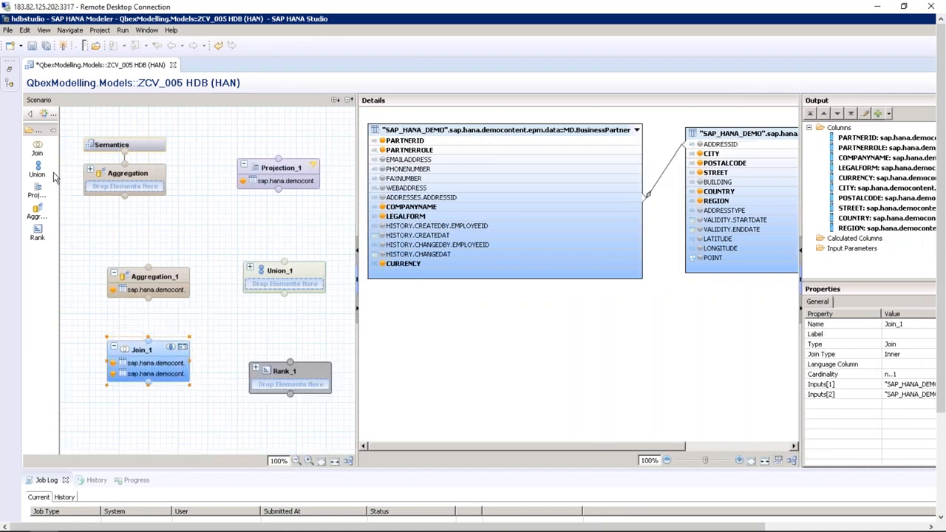
click(222, 327)
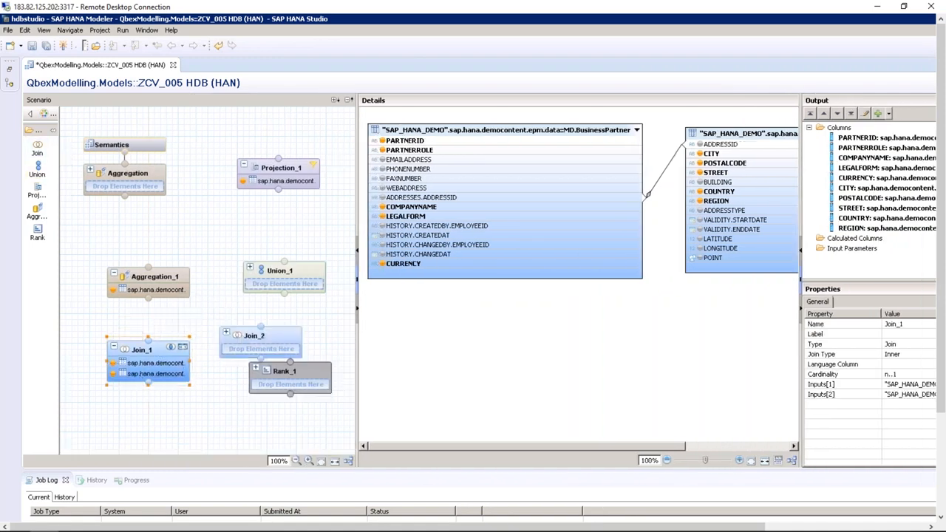
drag(242, 340, 225, 304)
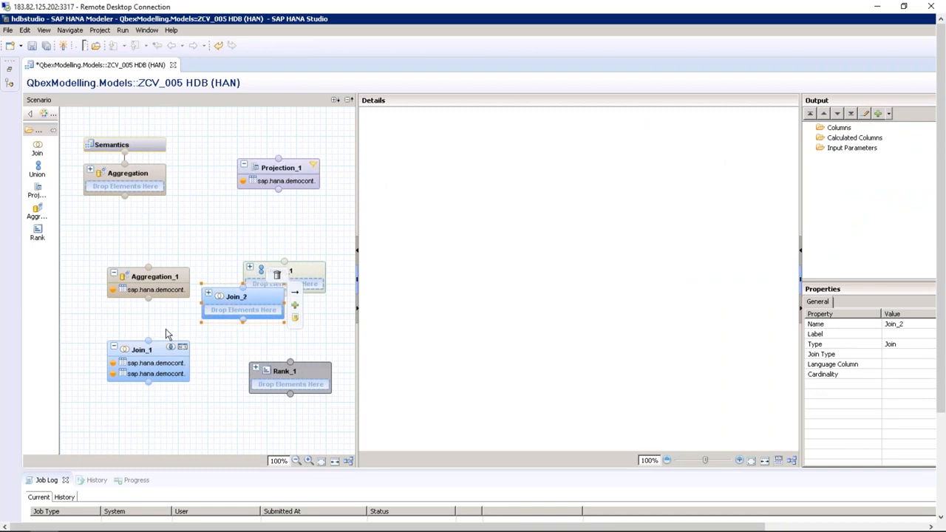
drag(148, 342, 243, 321)
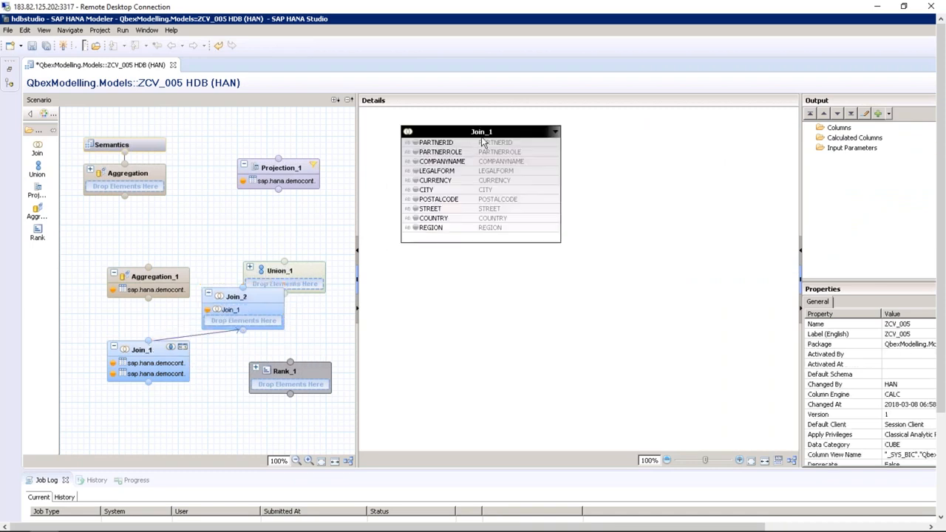
click(481, 139)
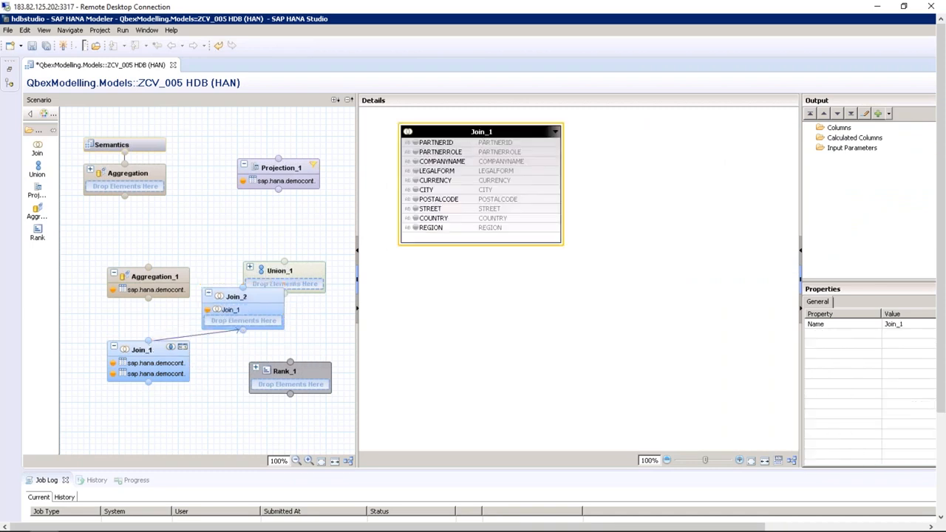
Add Util.Constants to Join_2 and inner-join Join_1's PARTNERROLE to FIXEDVALUE
click(8, 76)
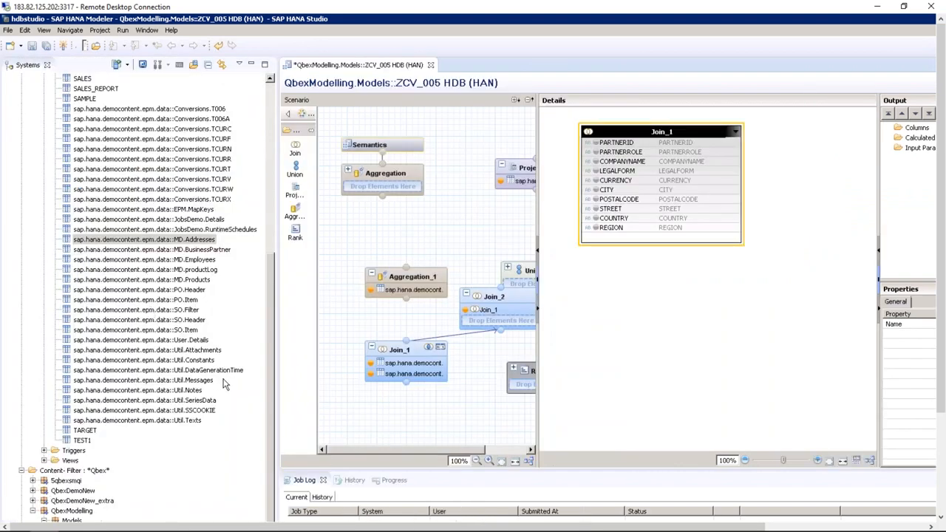
drag(209, 360, 785, 310)
click(252, 64)
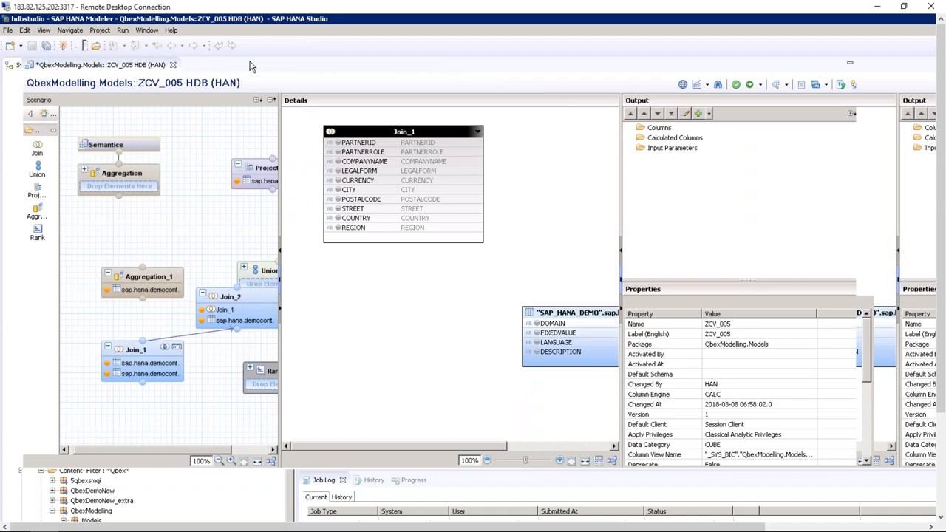
drag(650, 309, 658, 180)
drag(527, 152, 613, 214)
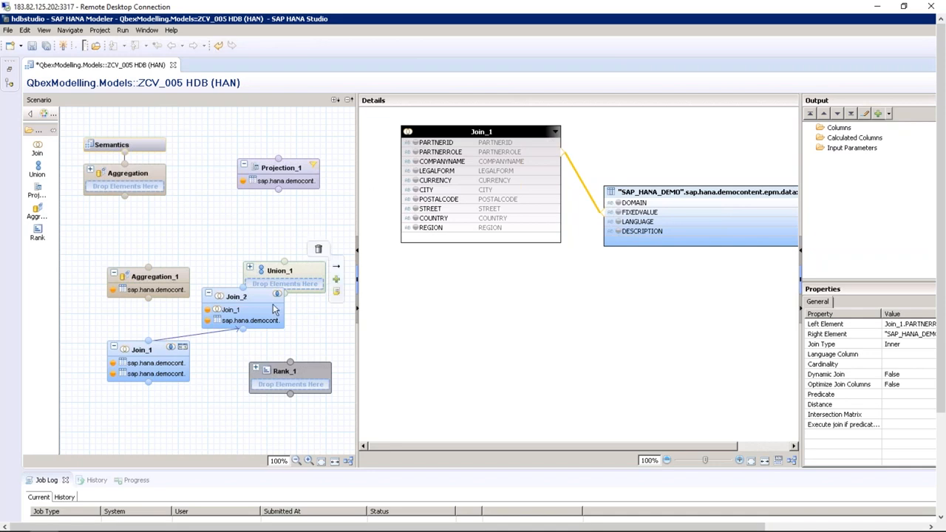
Move Join_2 down-left next to Join_1 and select Union_1 to show its mapping
click(244, 326)
drag(244, 326, 219, 353)
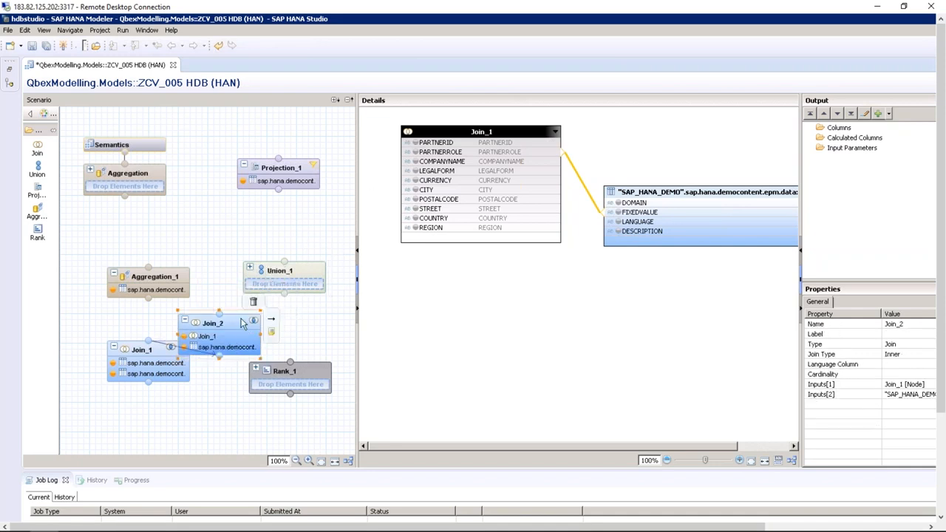
click(298, 274)
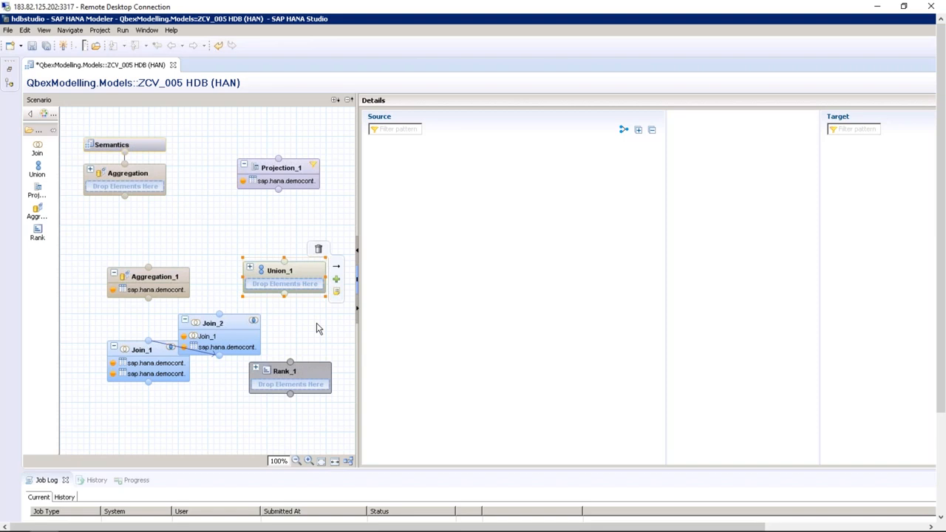
Inspect Rank_1, Projection_1 and Aggregation_1, ending on the empty top Aggregation node
click(307, 374)
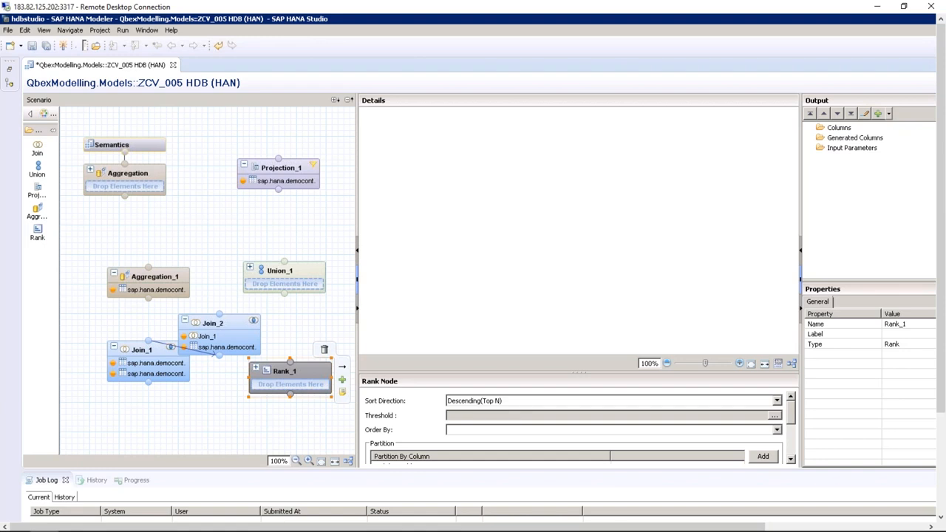
click(291, 173)
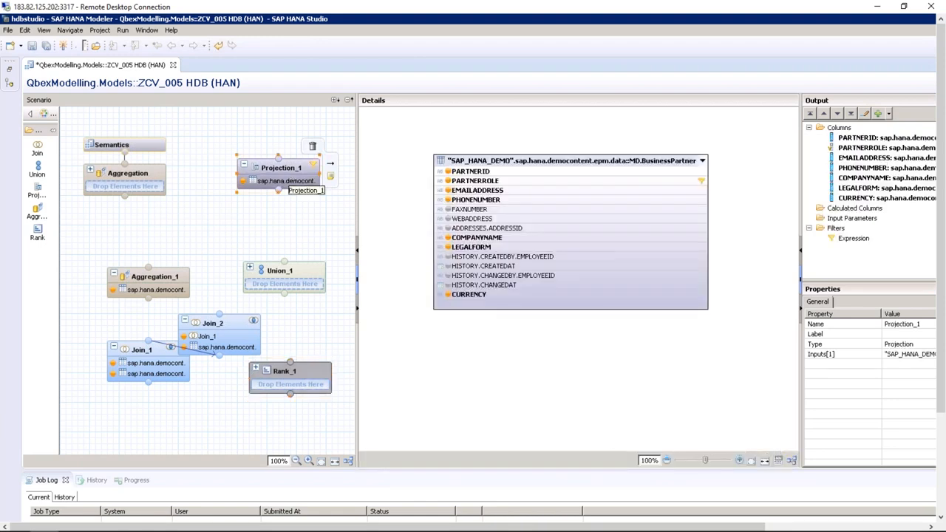
click(157, 288)
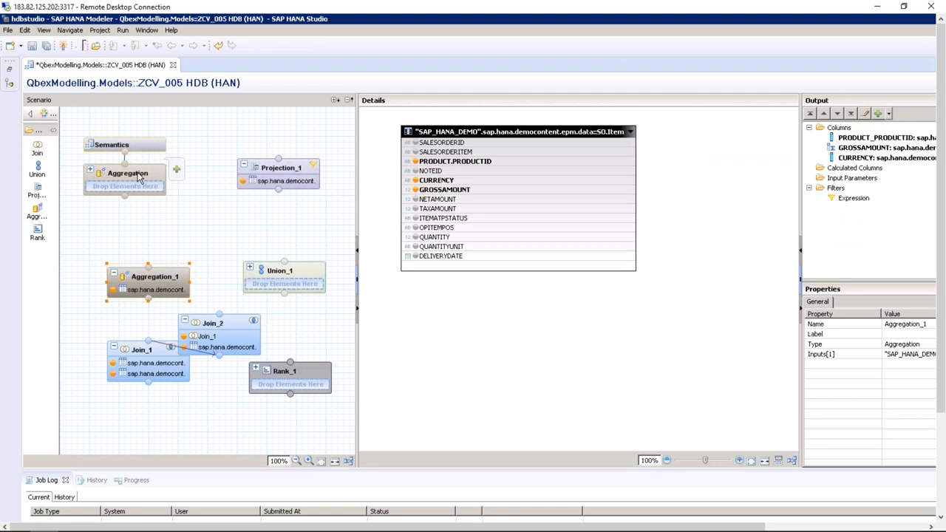
click(137, 175)
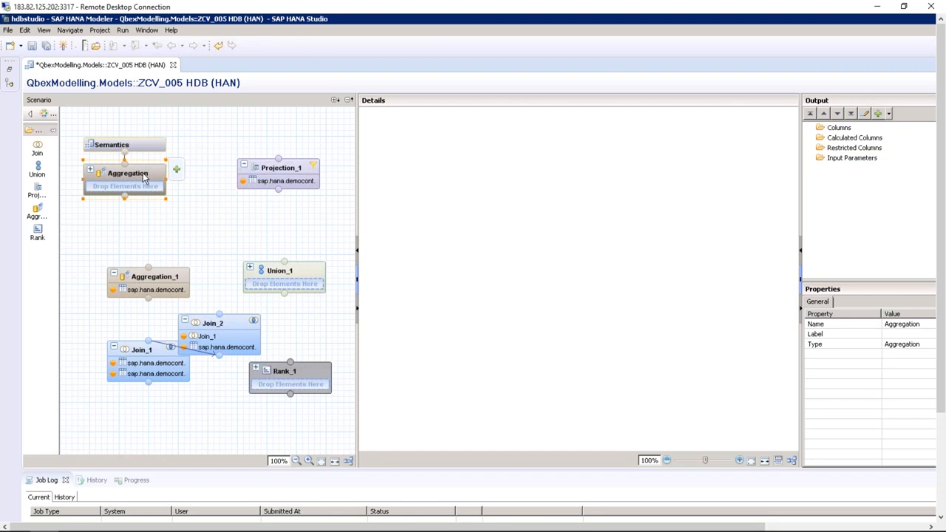
Drag MD.BusinessPartner from the catalog into the top Aggregation node
click(10, 68)
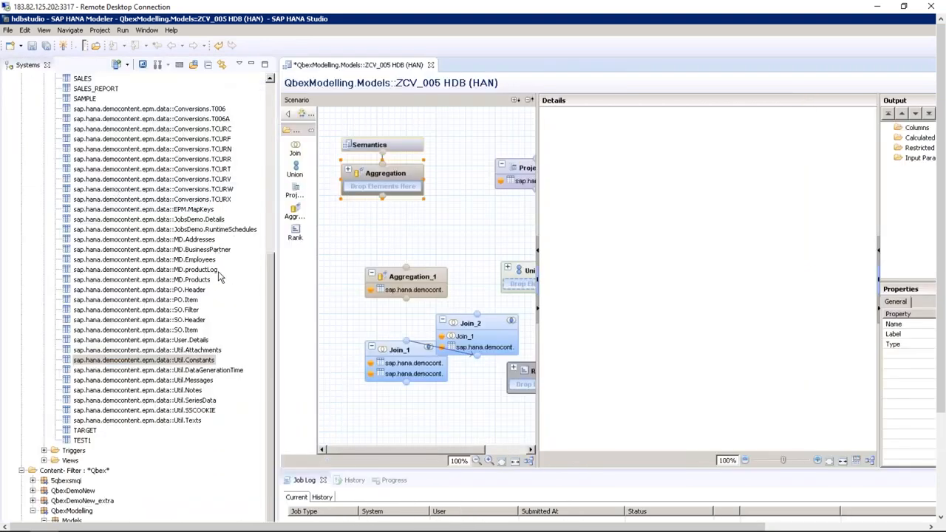
drag(151, 249, 383, 186)
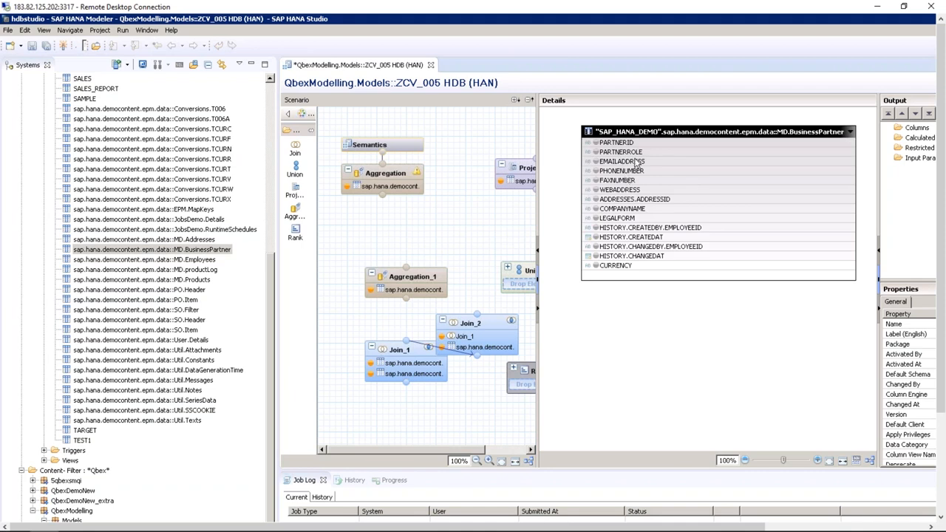
right_click(639, 162)
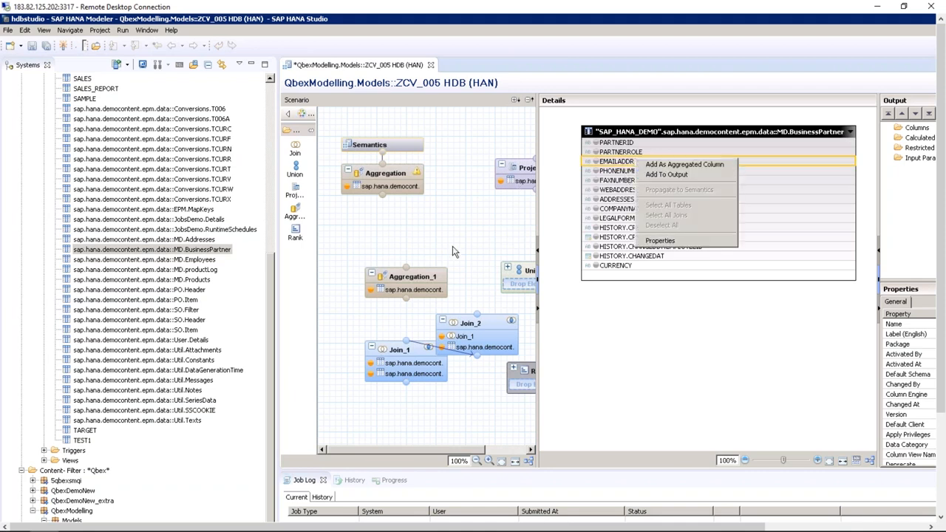
click(421, 279)
Compare Aggregation_1's CURRENCY options, return to Aggregation, and collapse SAP_HANA_DEMO
click(422, 279)
right_click(650, 182)
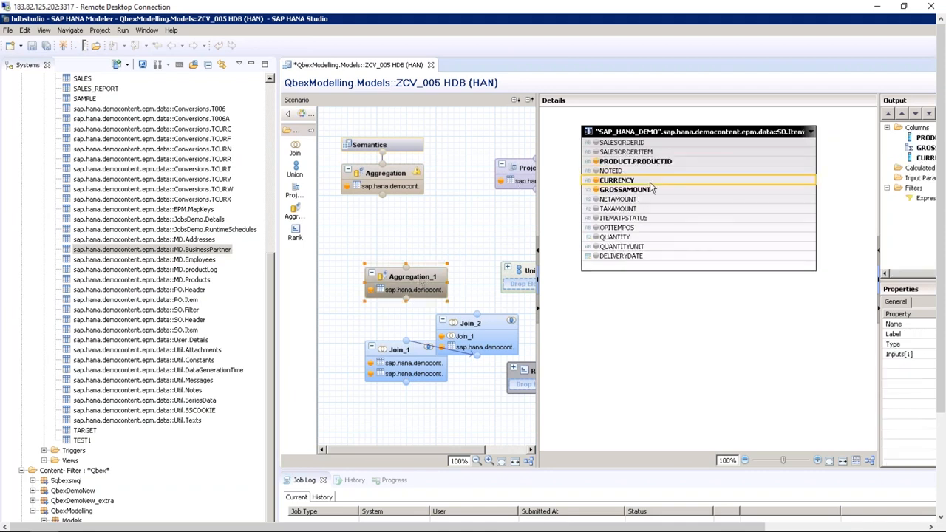
click(615, 325)
click(405, 178)
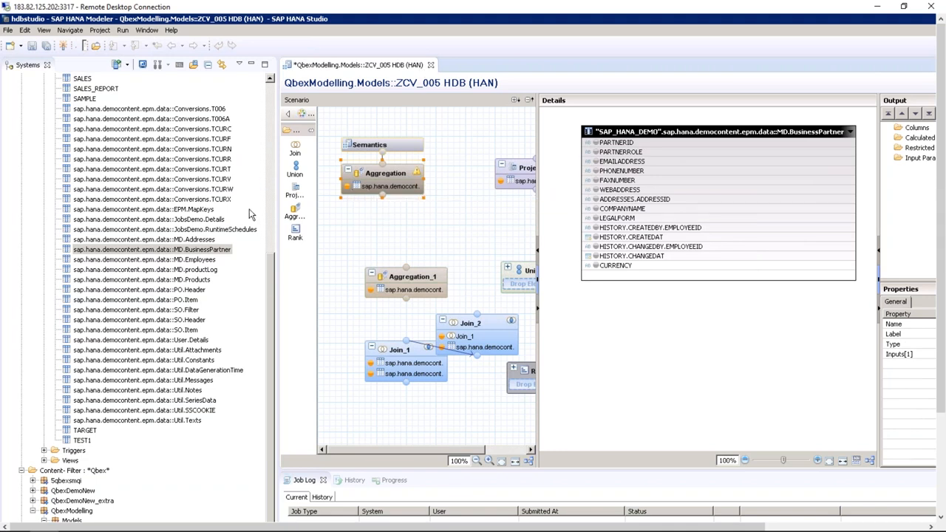
click(270, 283)
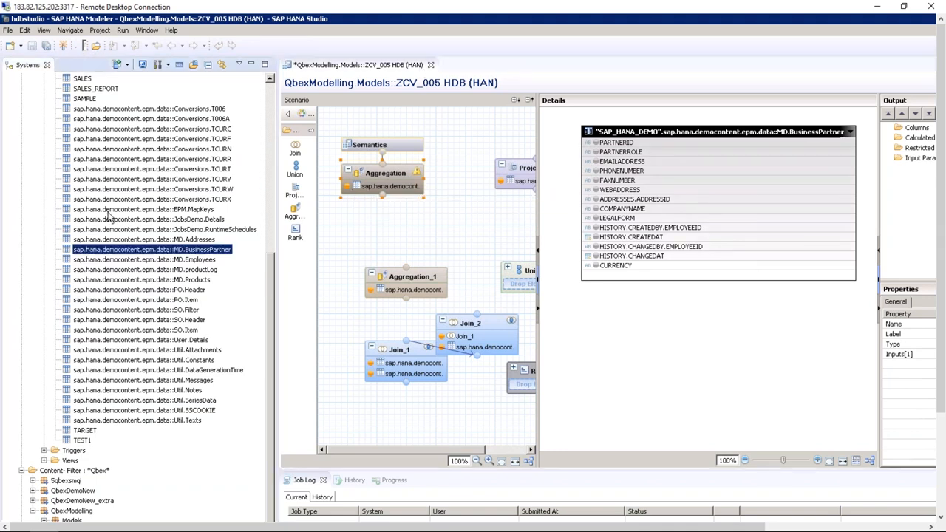
click(271, 98)
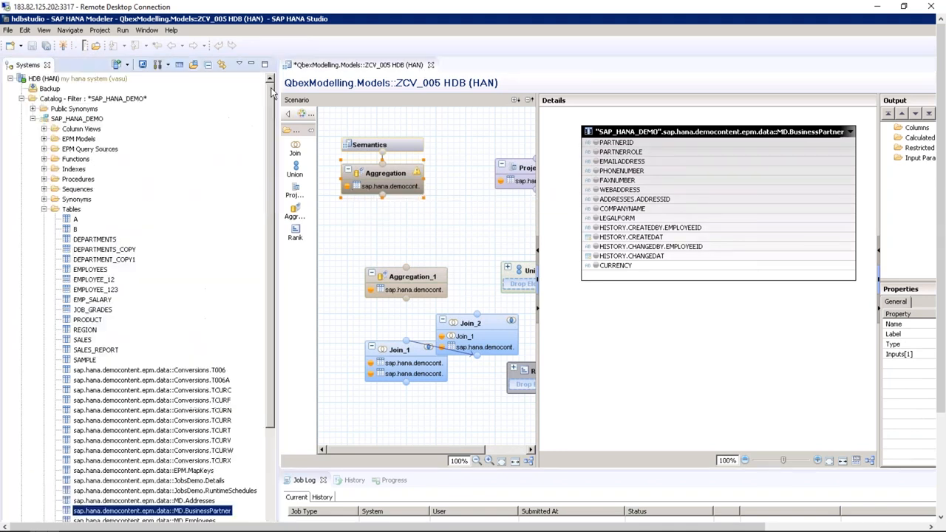
click(32, 119)
double_click(103, 201)
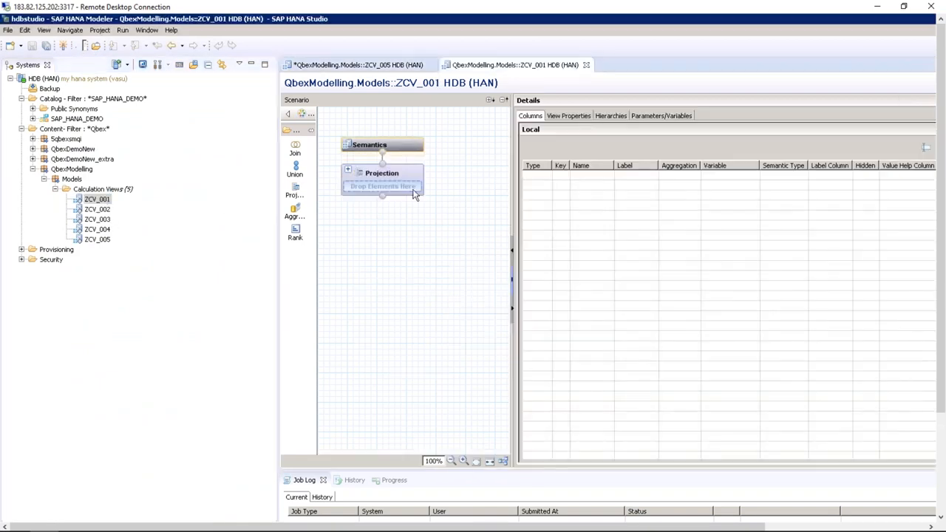
click(409, 176)
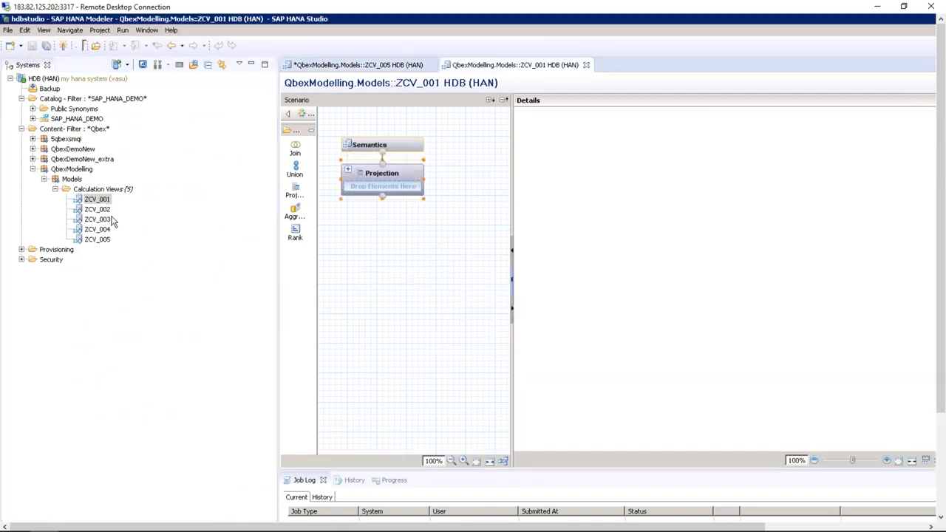
click(34, 119)
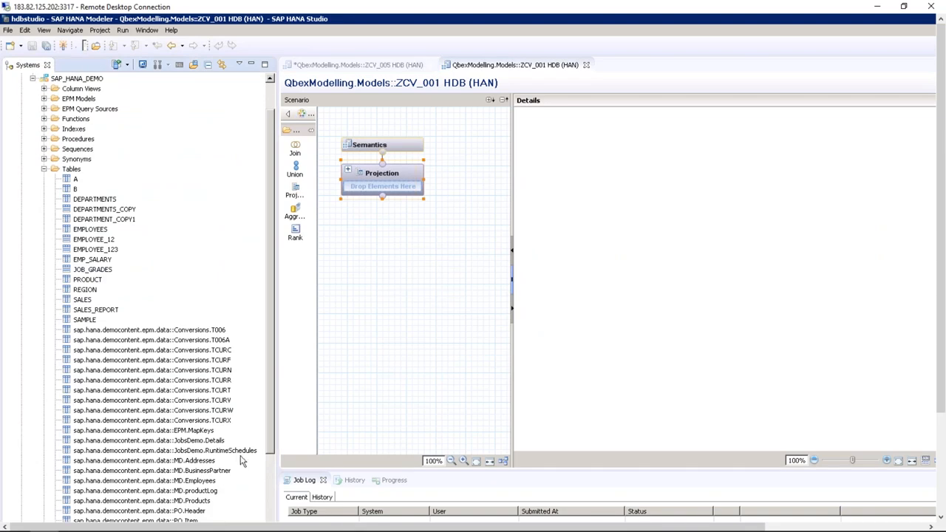
drag(222, 472, 400, 188)
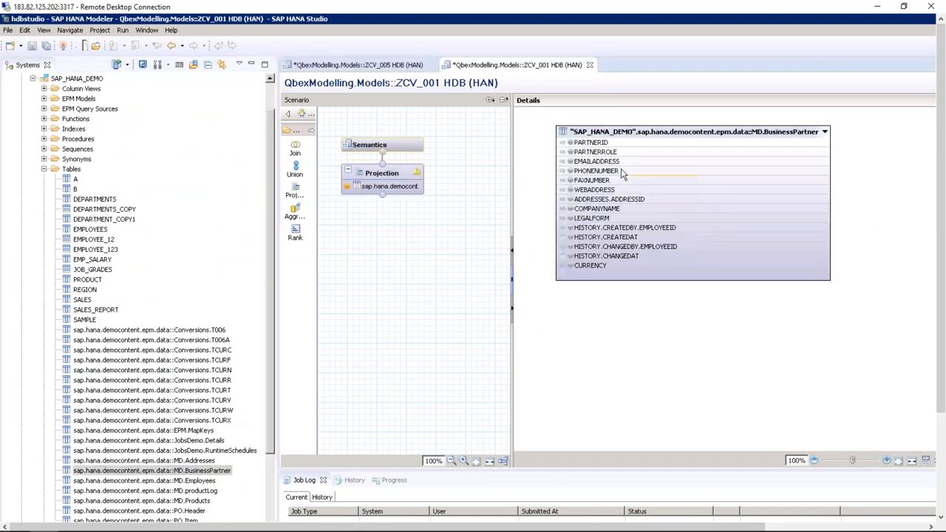
right_click(623, 172)
click(607, 153)
right_click(606, 155)
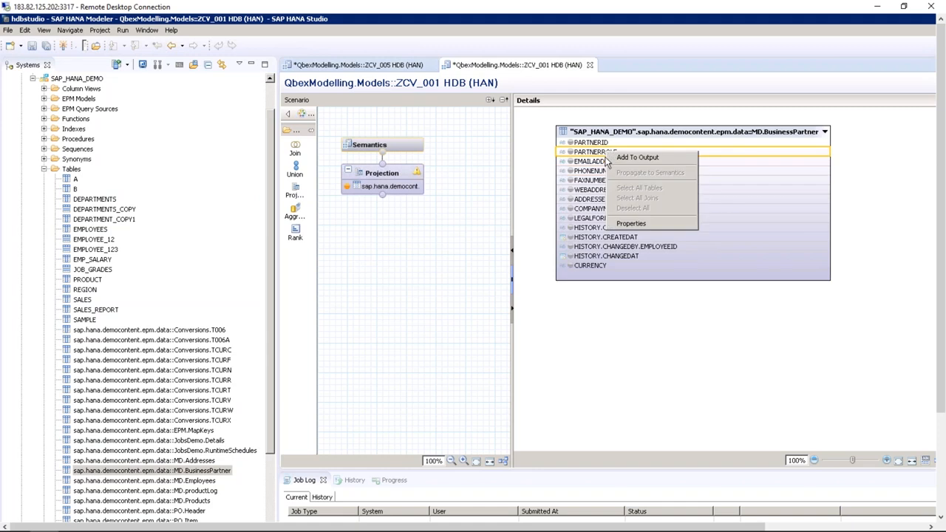
click(448, 267)
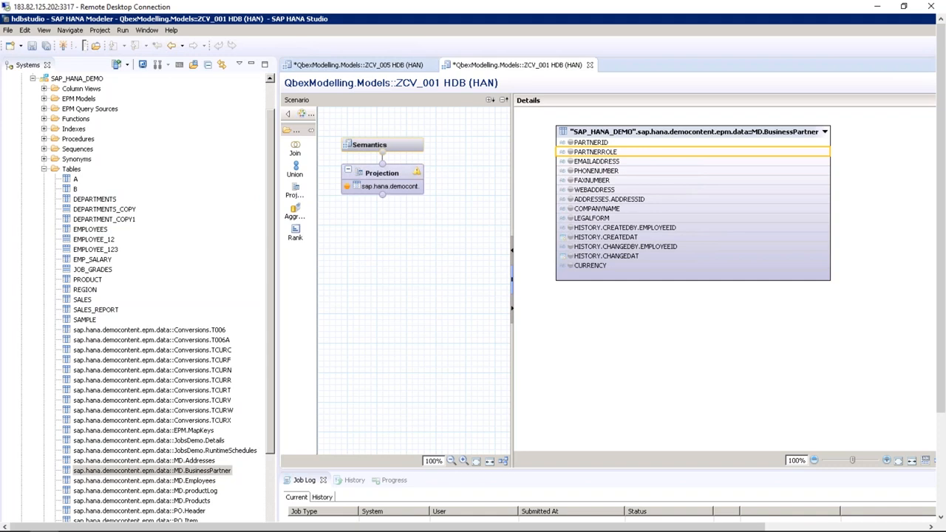
click(590, 65)
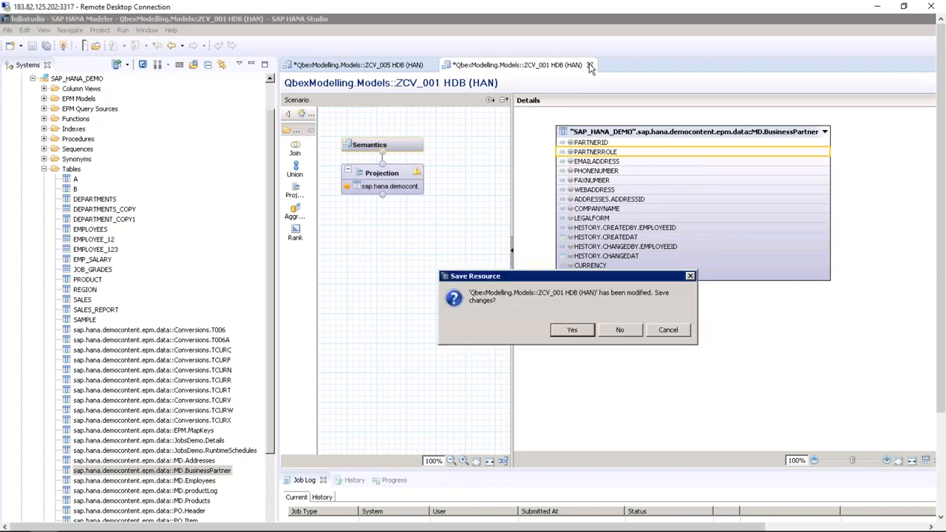
click(621, 331)
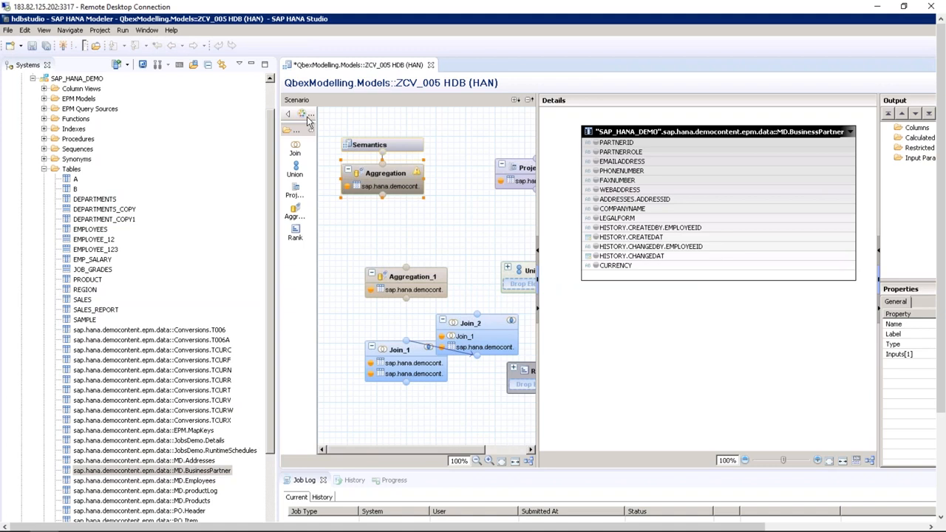
click(252, 65)
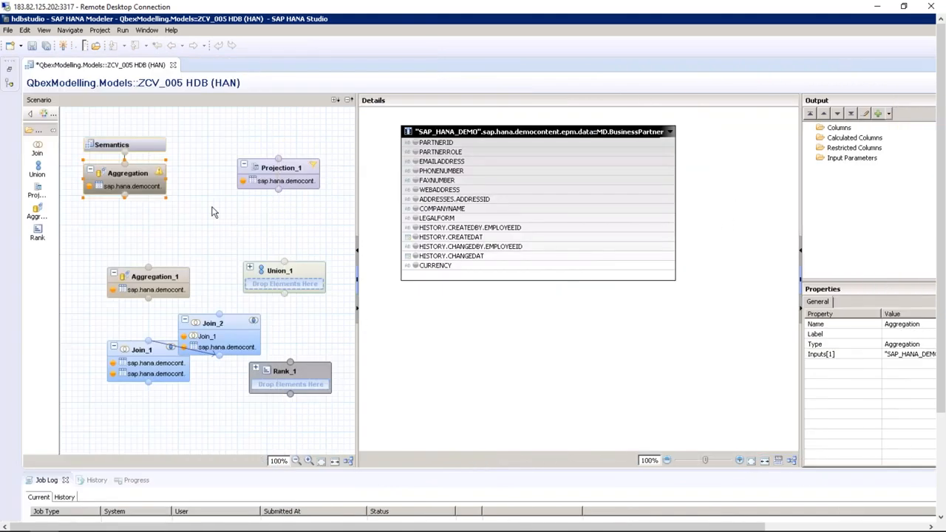
click(859, 149)
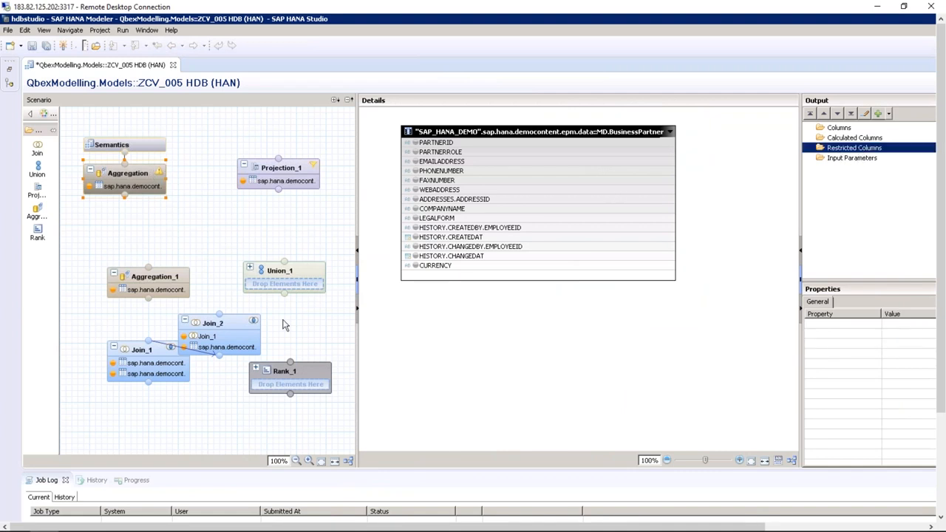
click(302, 371)
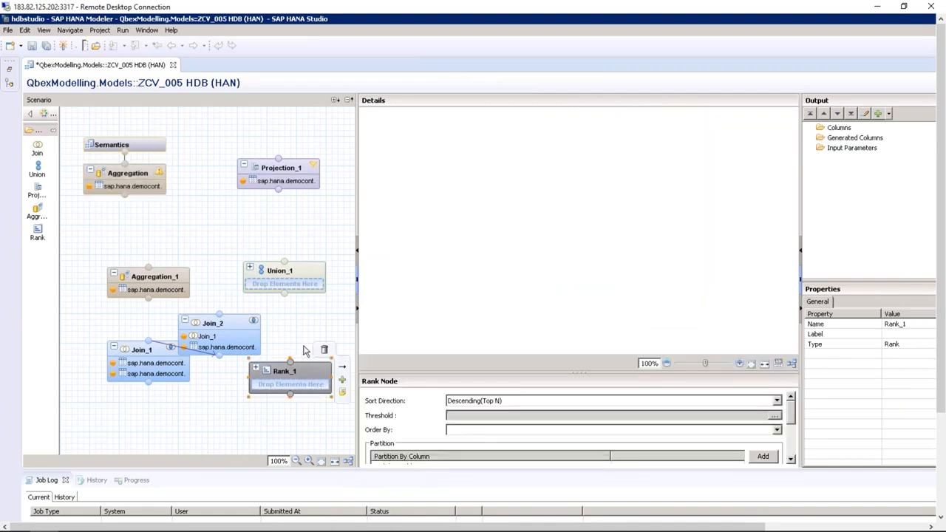
click(295, 275)
click(167, 278)
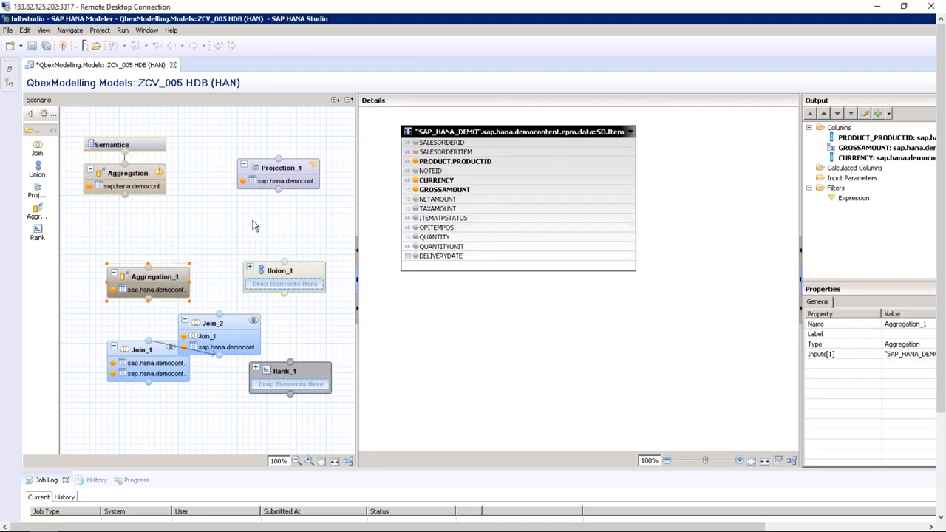
click(169, 193)
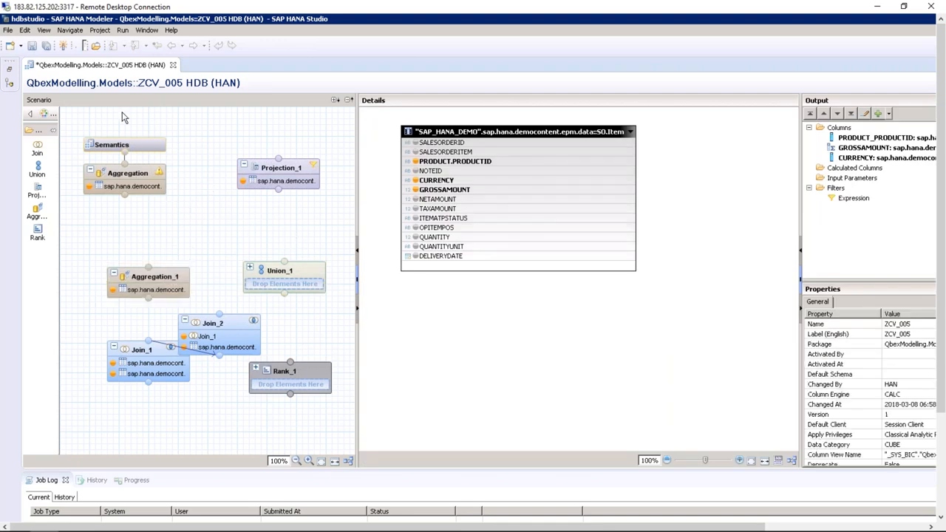
click(153, 179)
click(178, 282)
click(137, 355)
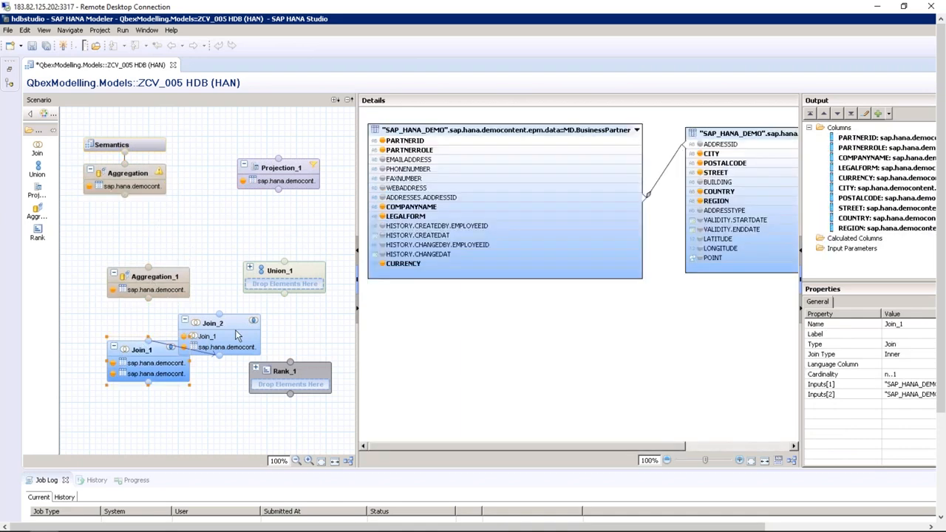
click(236, 331)
click(284, 367)
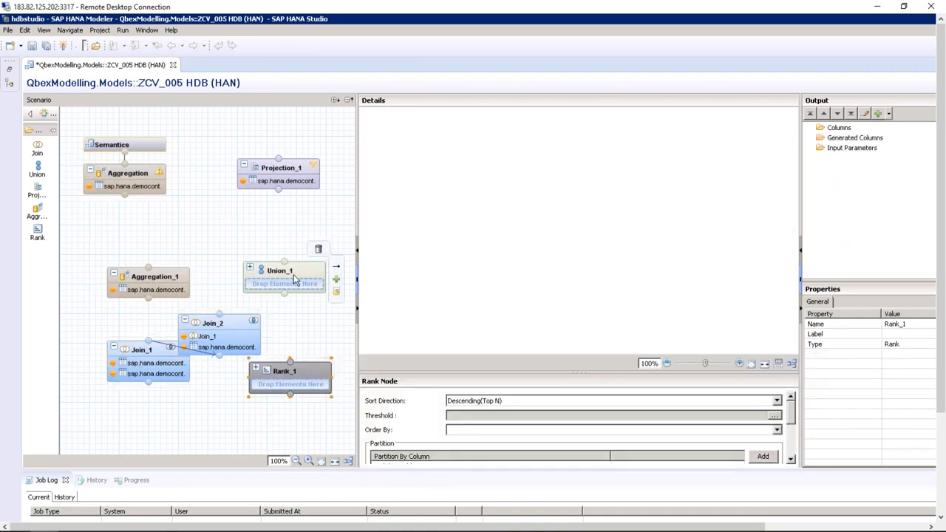
click(224, 325)
click(172, 281)
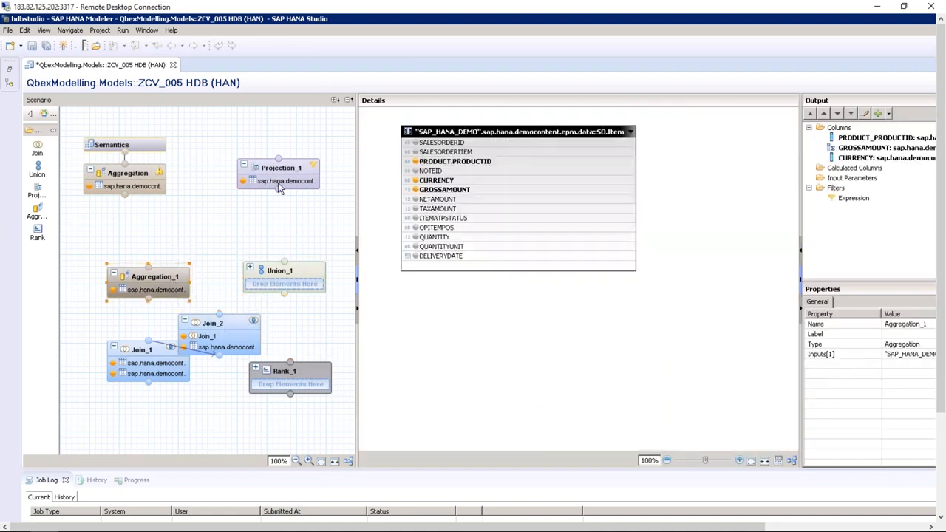
click(301, 170)
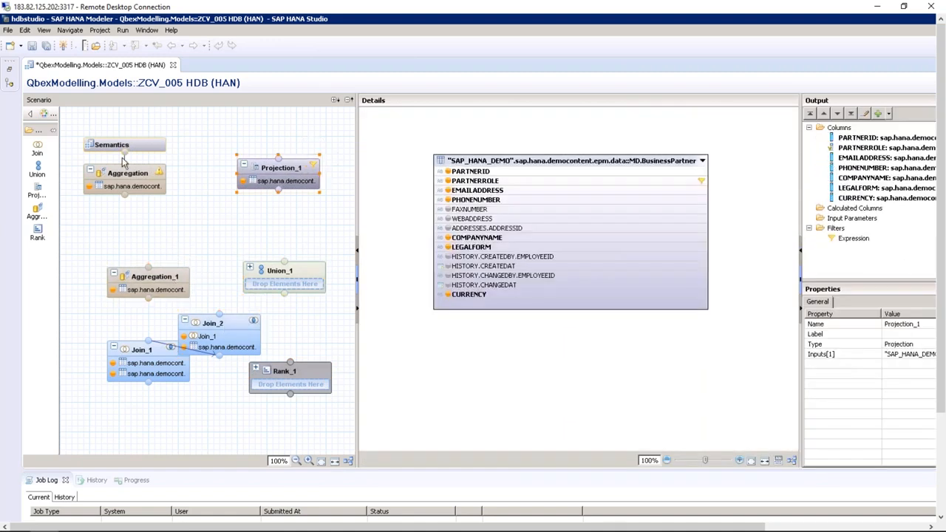
click(124, 176)
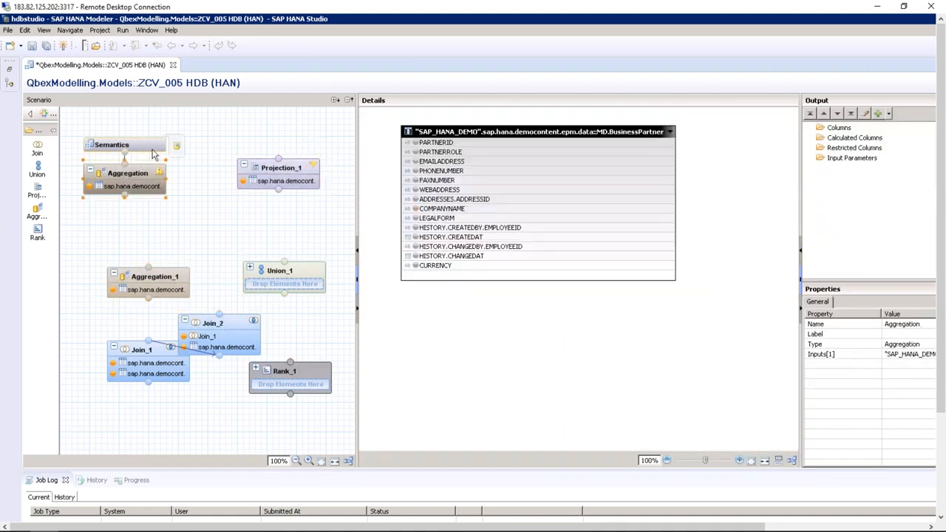
click(153, 150)
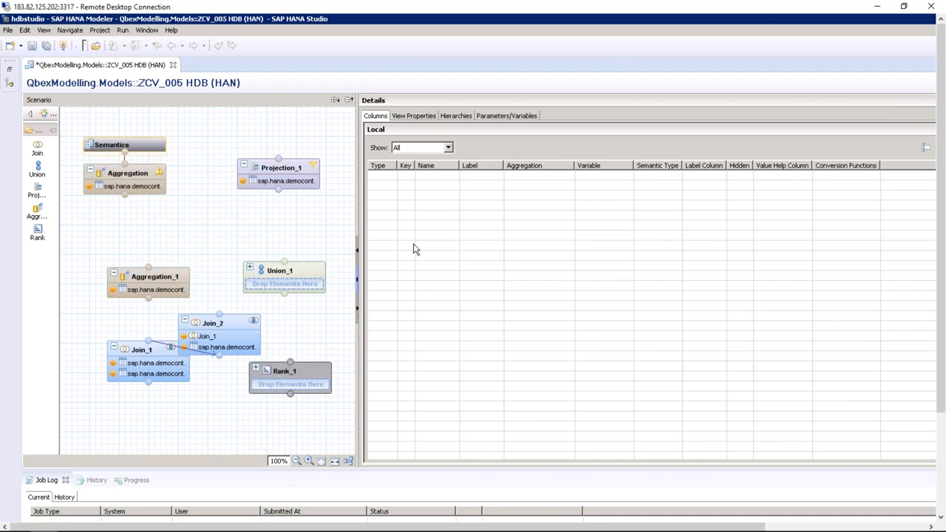
click(425, 116)
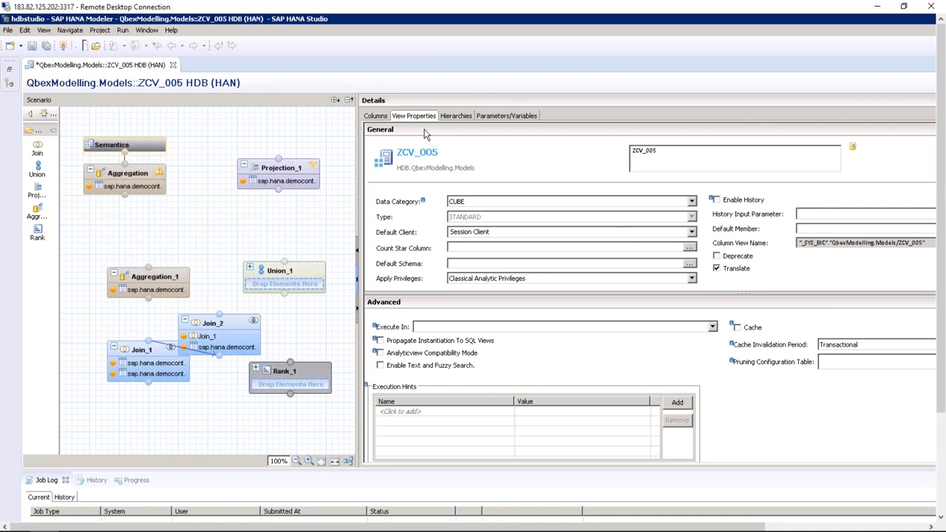
click(457, 118)
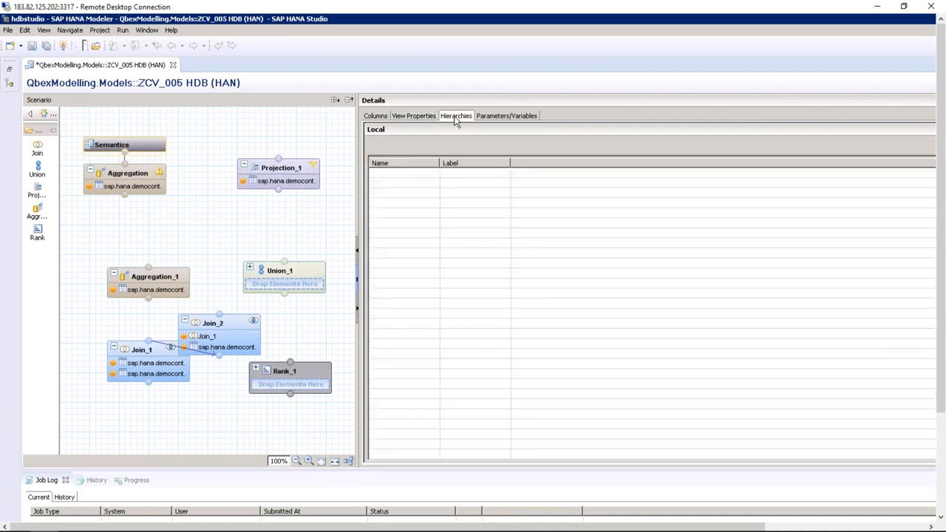
click(521, 117)
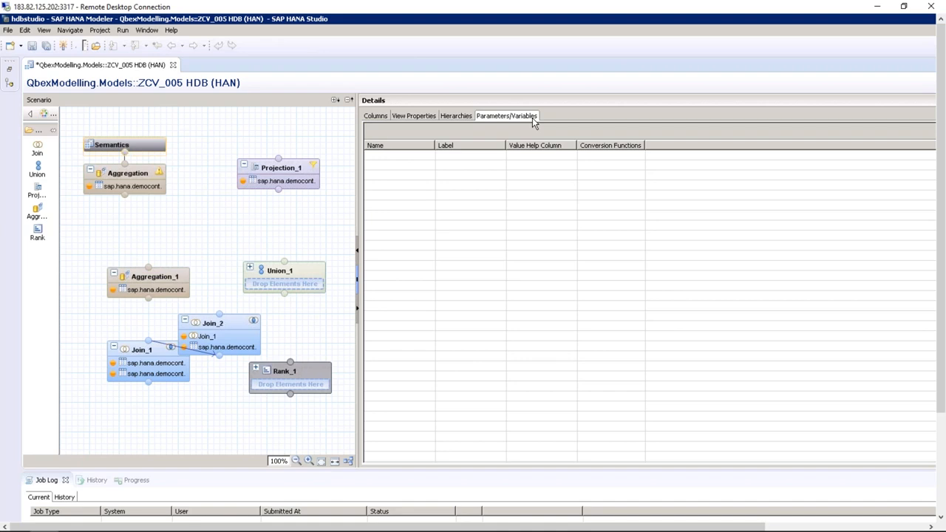
click(127, 179)
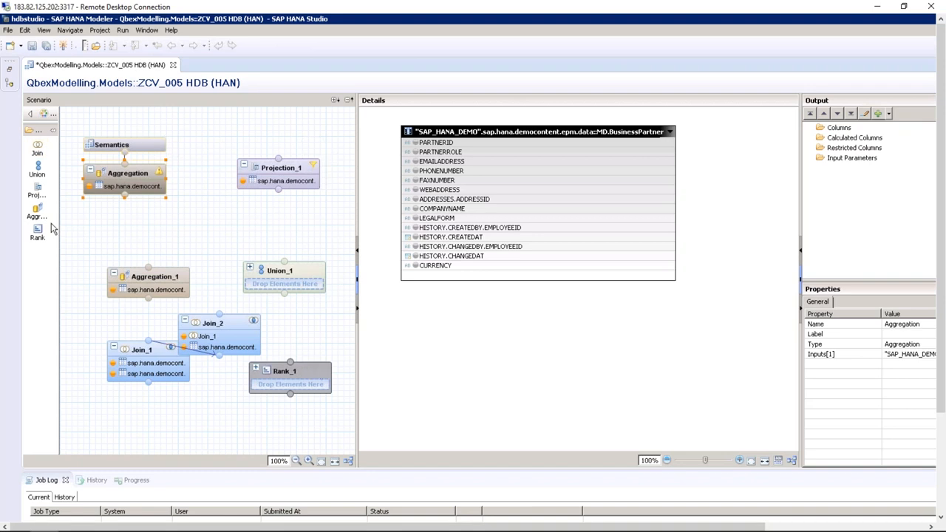
Close ZCV_005 without saving its changes and bring back the Systems tree
click(173, 65)
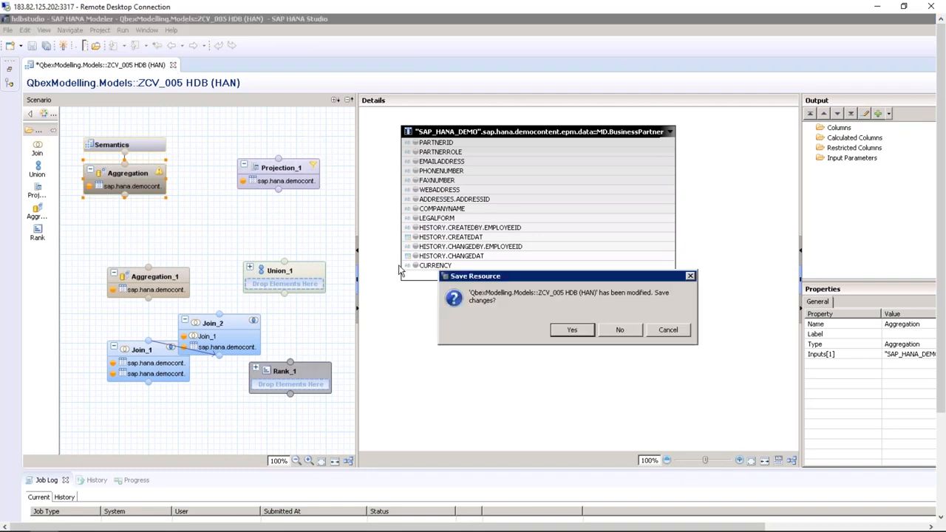
click(577, 335)
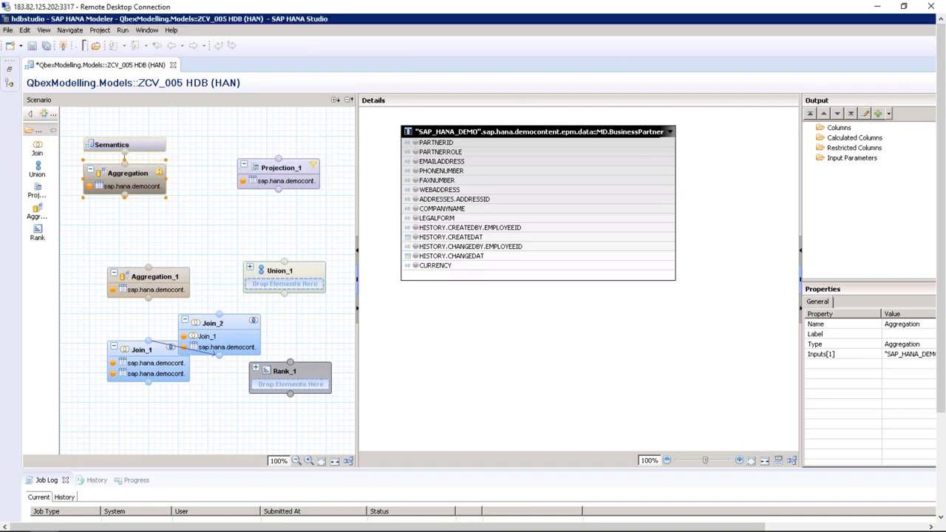
click(10, 86)
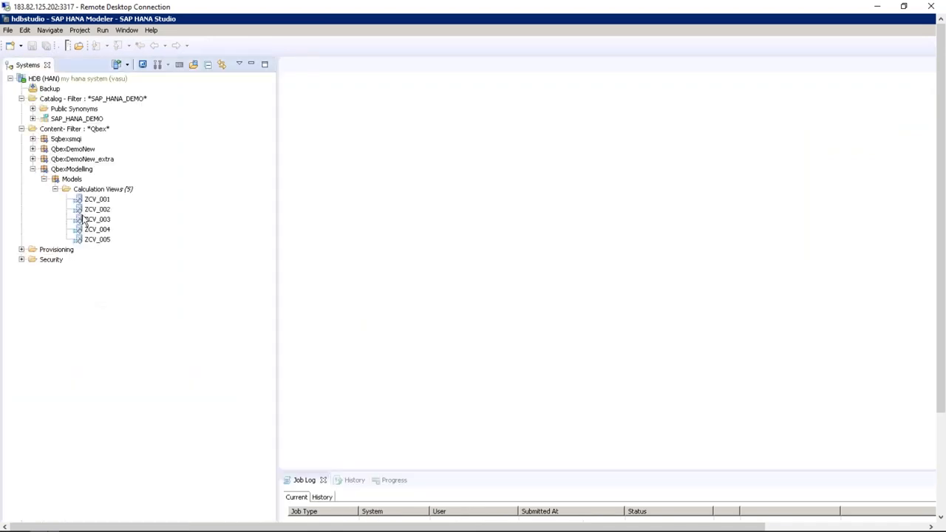
Create calculation view ZCV_006 of type SQL Script with parameter case sensitivity True
click(101, 190)
right_click(101, 191)
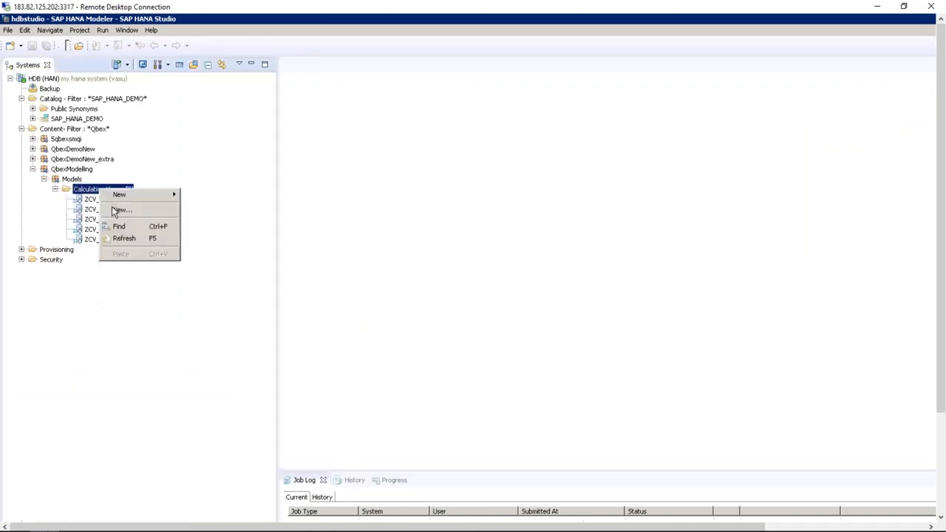
click(118, 210)
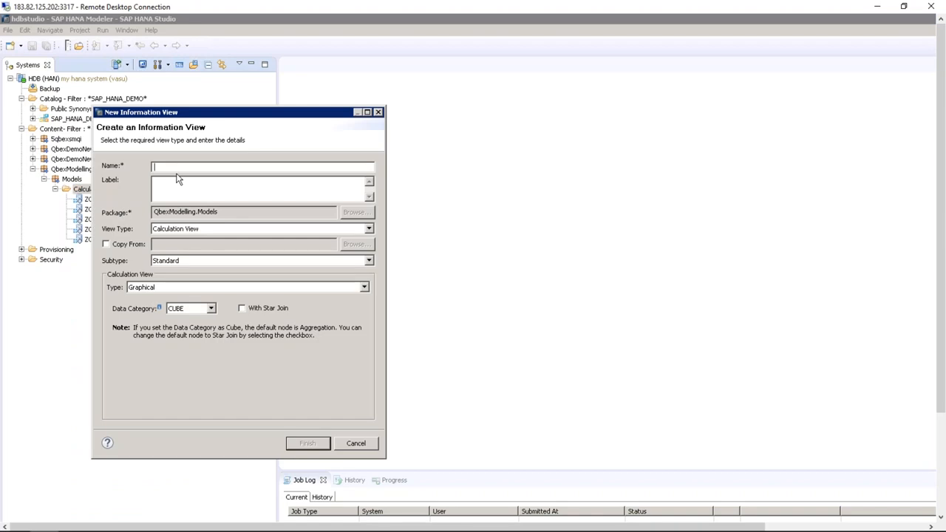
text(ZCV_006)
key(Tab)
click(211, 288)
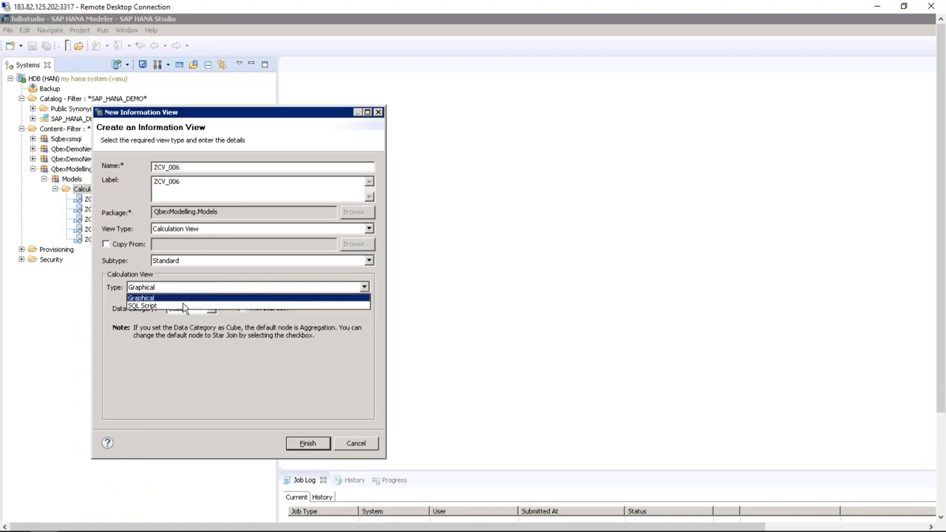
click(179, 309)
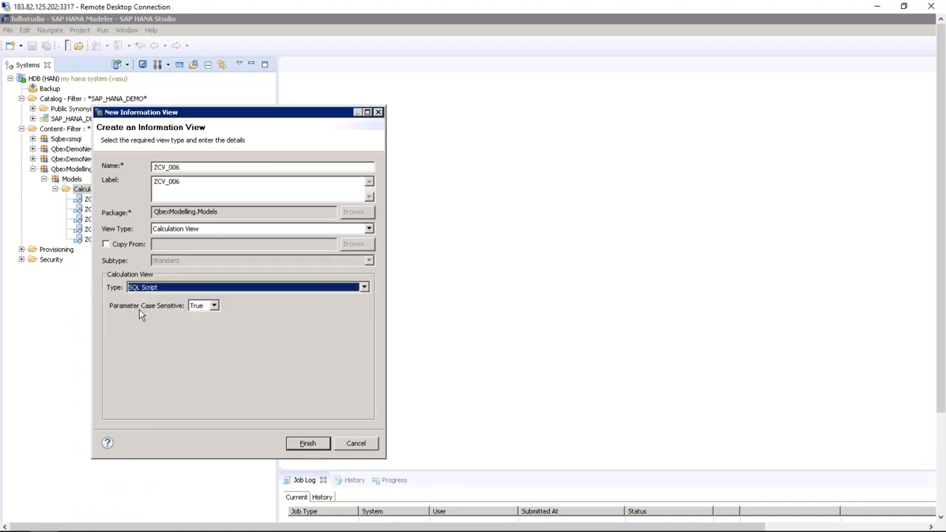
click(214, 305)
click(216, 309)
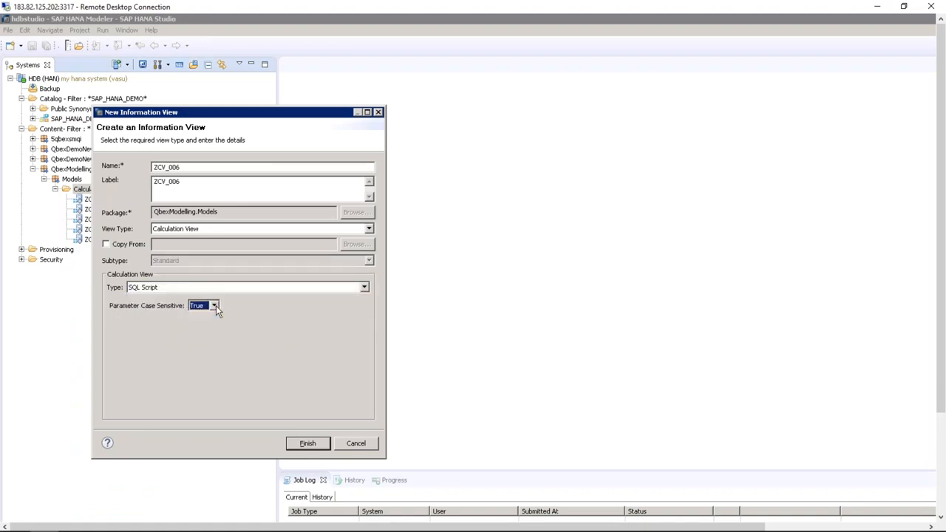
click(317, 444)
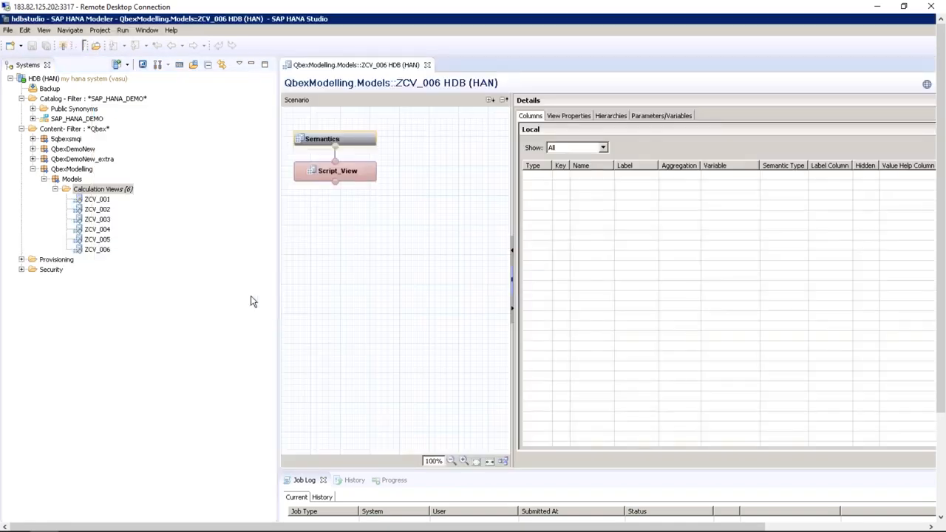
Browse ZCV_006's Semantics tabs, then open the Script_View procedure script
click(251, 64)
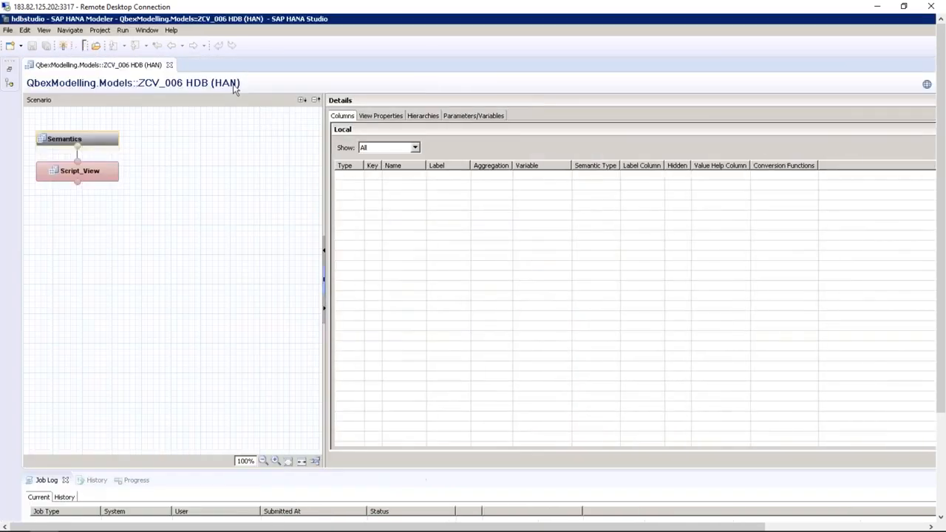
click(107, 170)
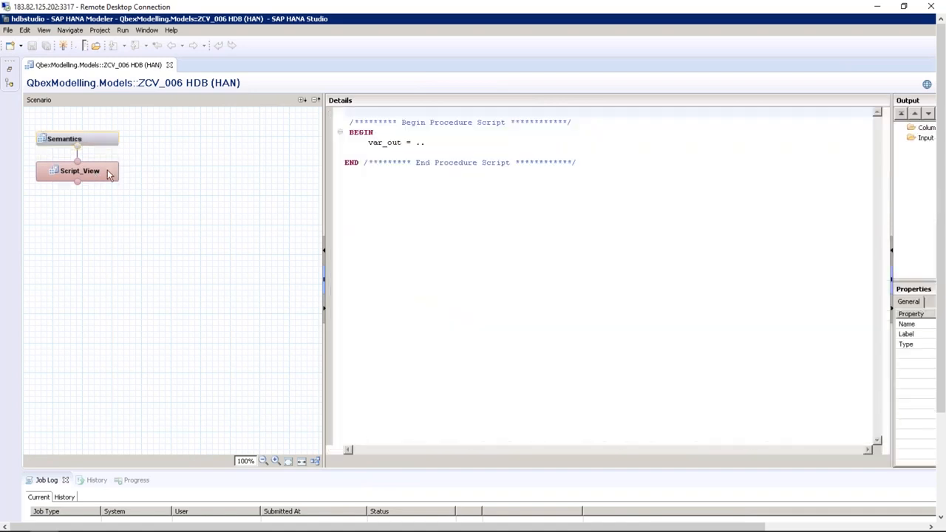
click(103, 142)
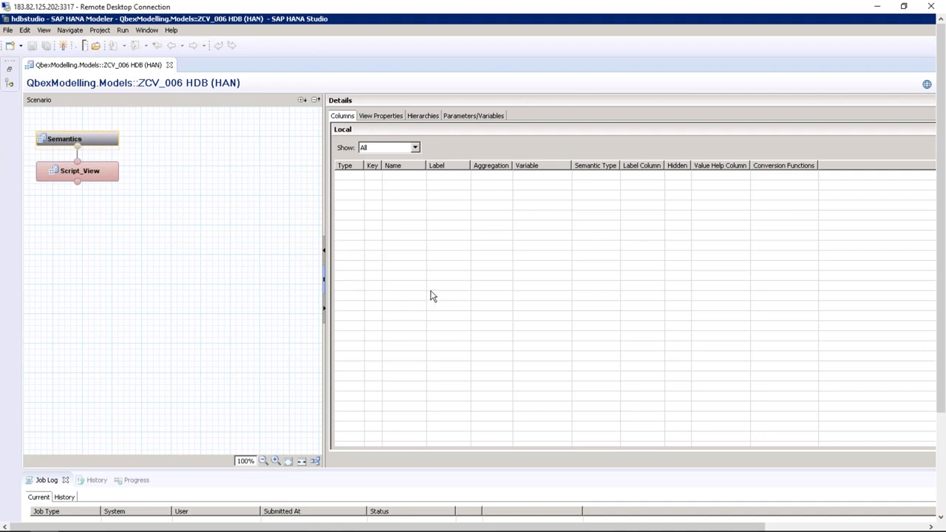
click(374, 117)
click(427, 117)
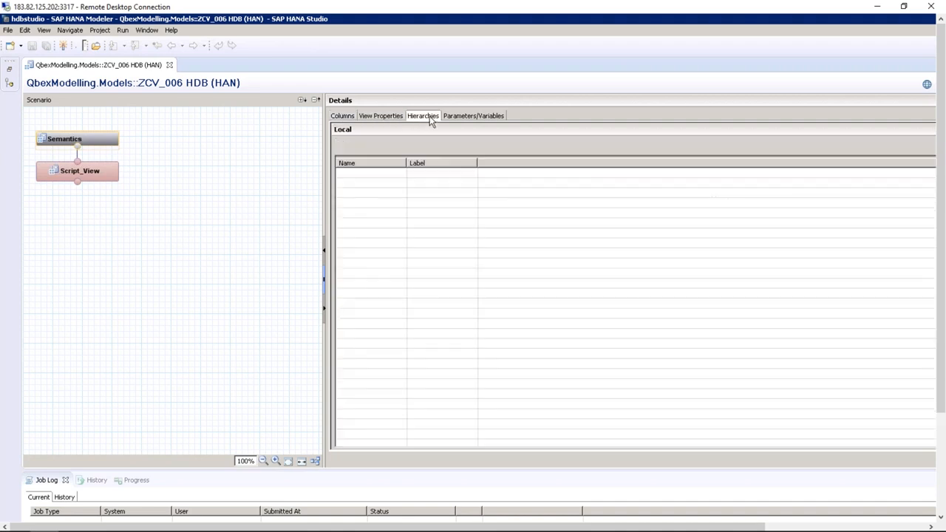
click(468, 119)
click(109, 175)
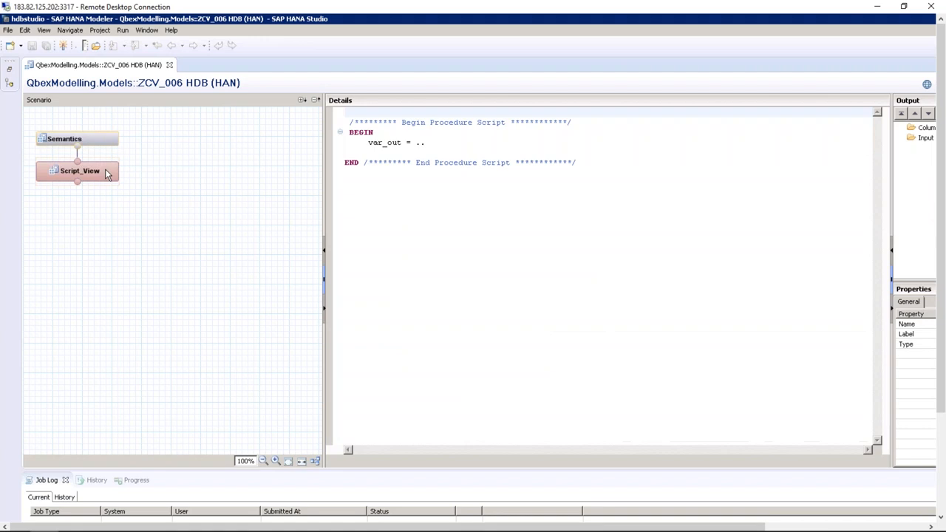
Add blank lines and delete the '..' placeholder after 'var_out =', then widen the Output panel
click(454, 144)
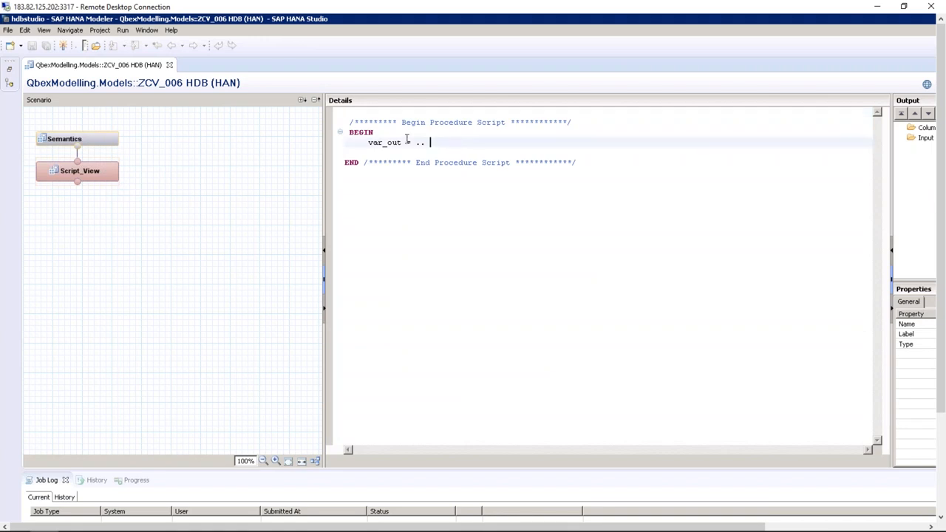
key(Return)
key(Return)
key(Return)
key(Return)
key(Return)
key(Return)
key(Return)
key(Return)
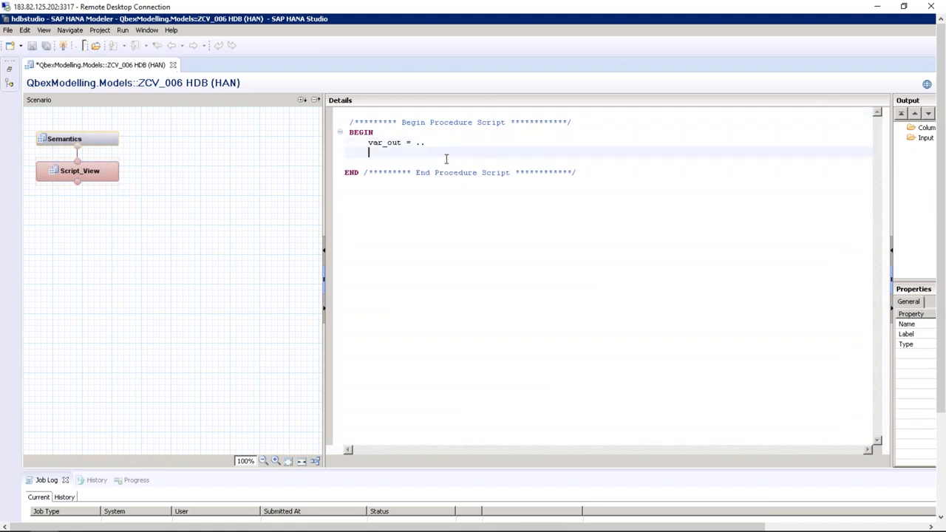
click(438, 144)
key(BackSpace)
key(BackSpace)
key(BackSpace)
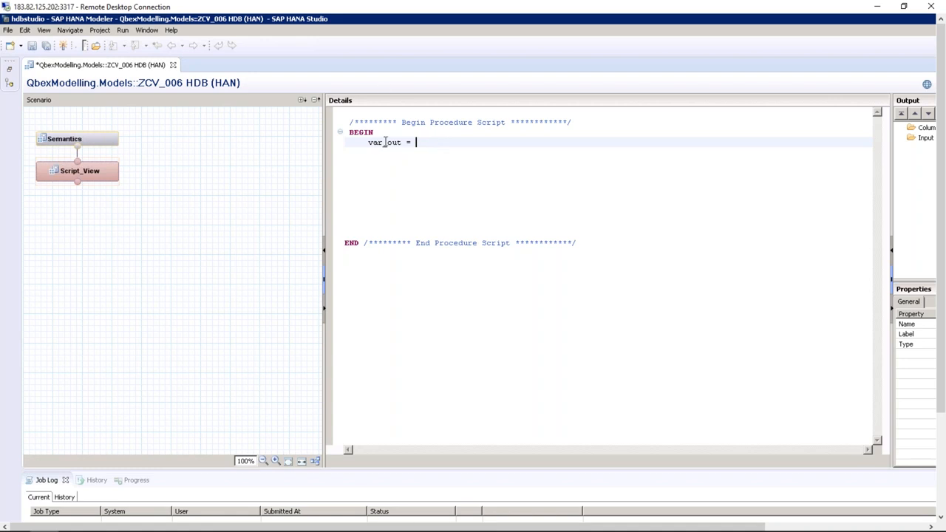
drag(401, 144, 372, 145)
click(424, 143)
drag(412, 142, 368, 142)
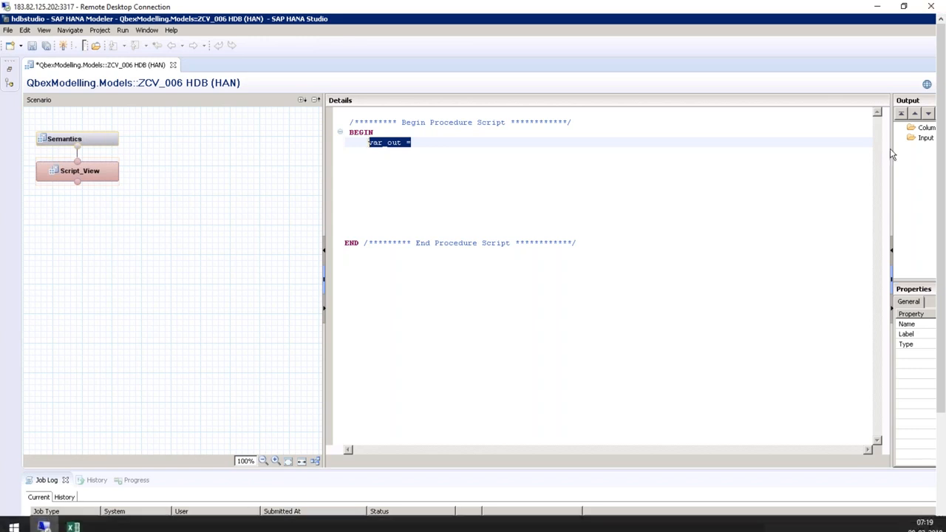
drag(892, 148, 714, 146)
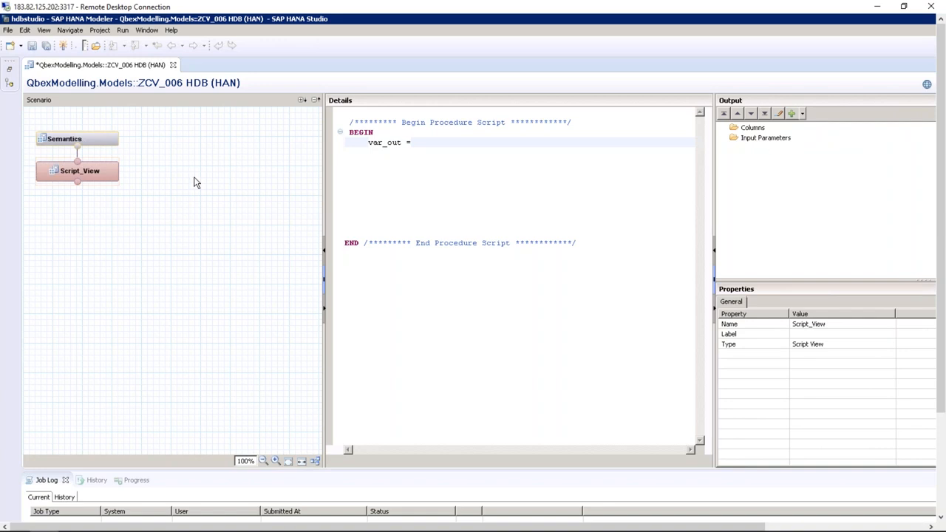
View ZCV_006's Semantics settings, then show the Script_View node's script
click(112, 144)
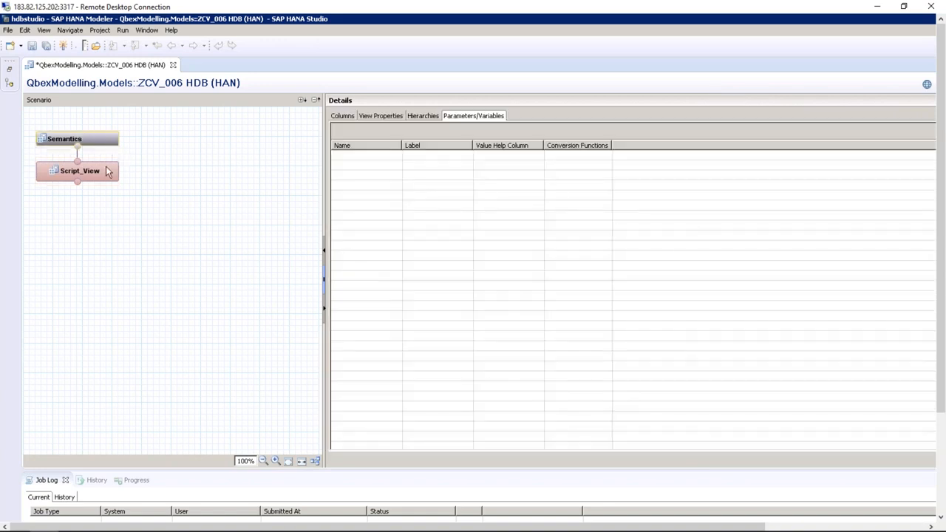
click(107, 173)
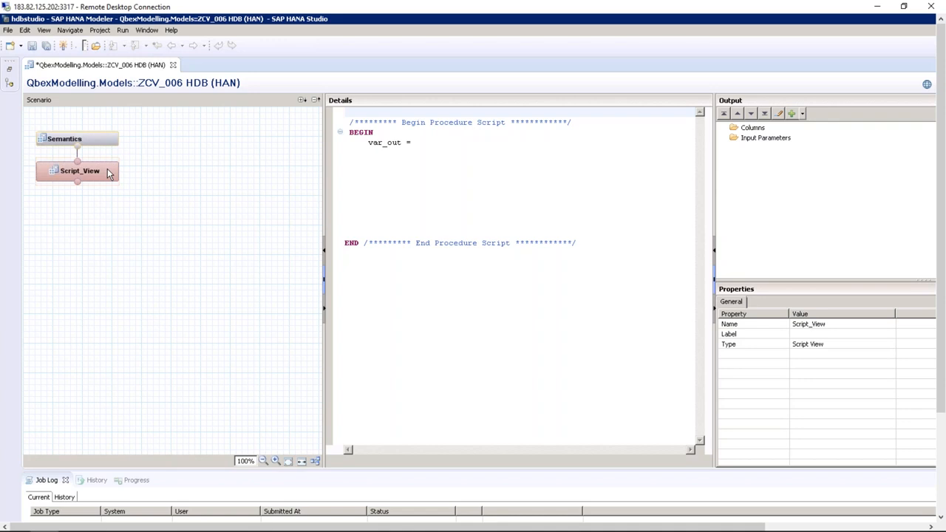
Save and close ZCV_006, then restore the system content tree
click(173, 67)
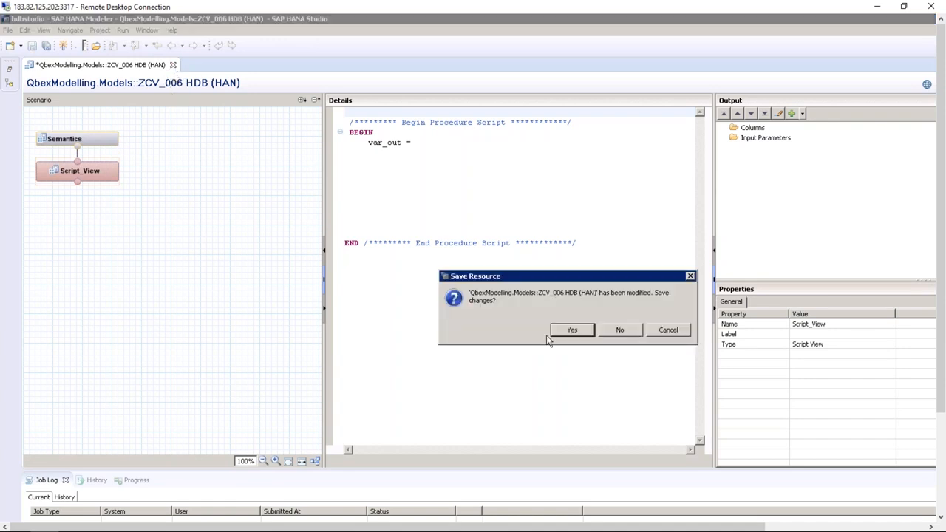
click(577, 332)
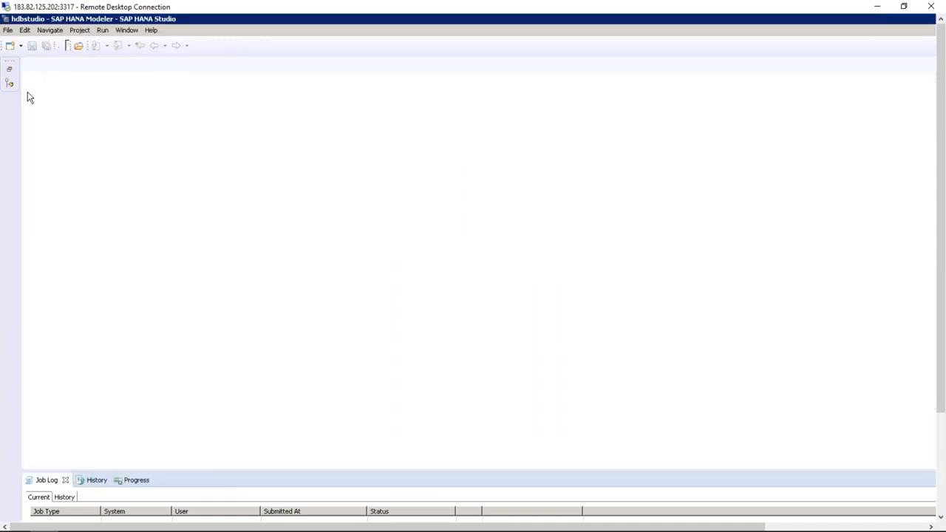
click(9, 71)
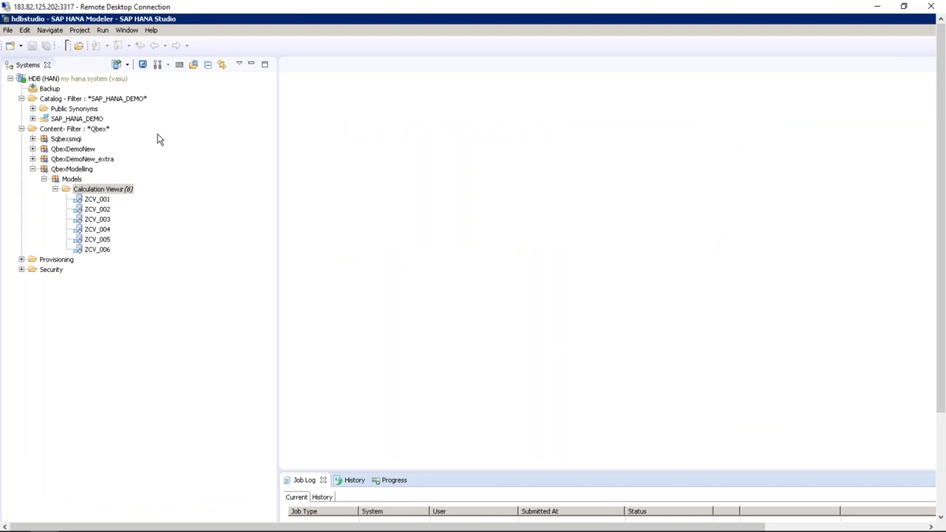
Open ZCV_005 and add ZCV_DEMO from QbexDemoNew as the input of its Rank_1 node
double_click(103, 199)
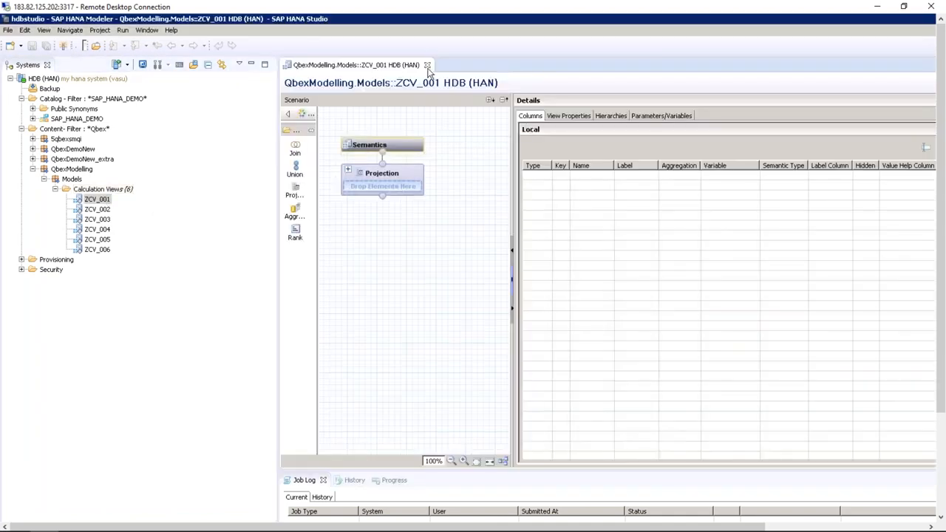
click(427, 66)
double_click(103, 239)
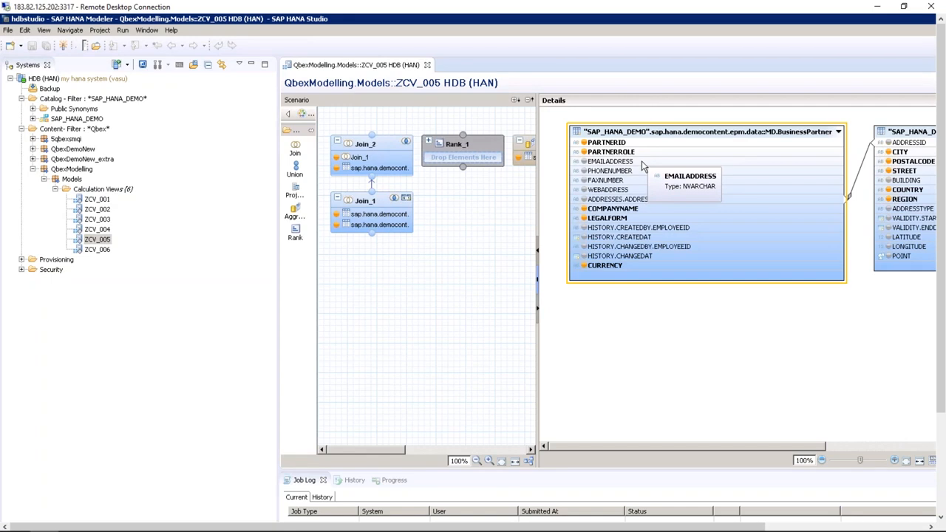
click(484, 147)
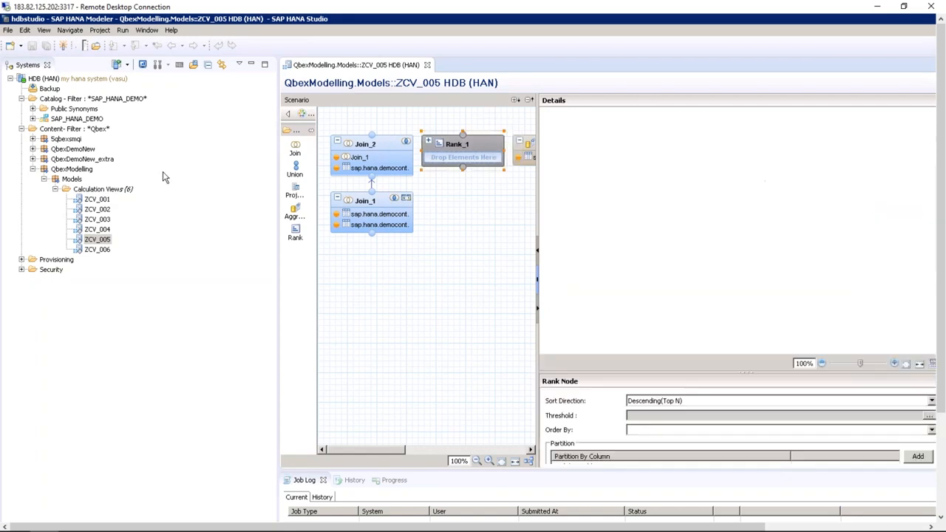
click(33, 148)
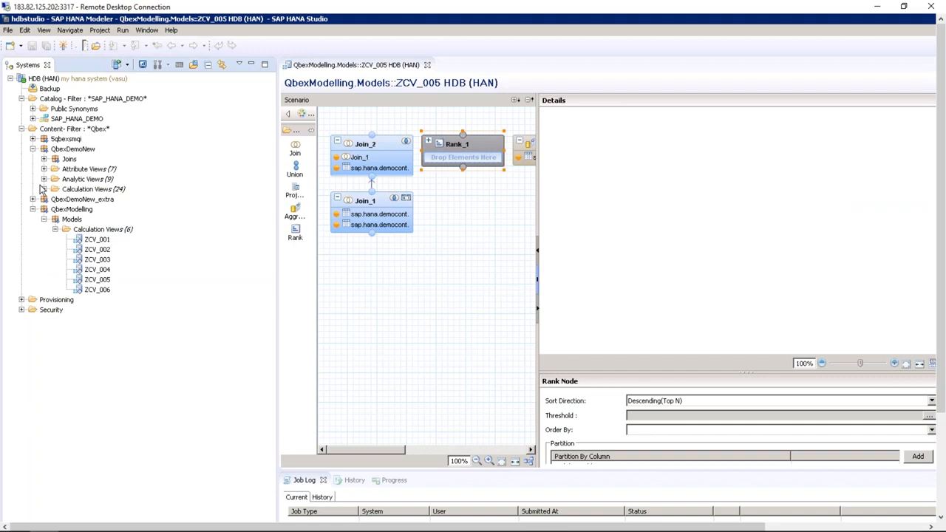
click(43, 189)
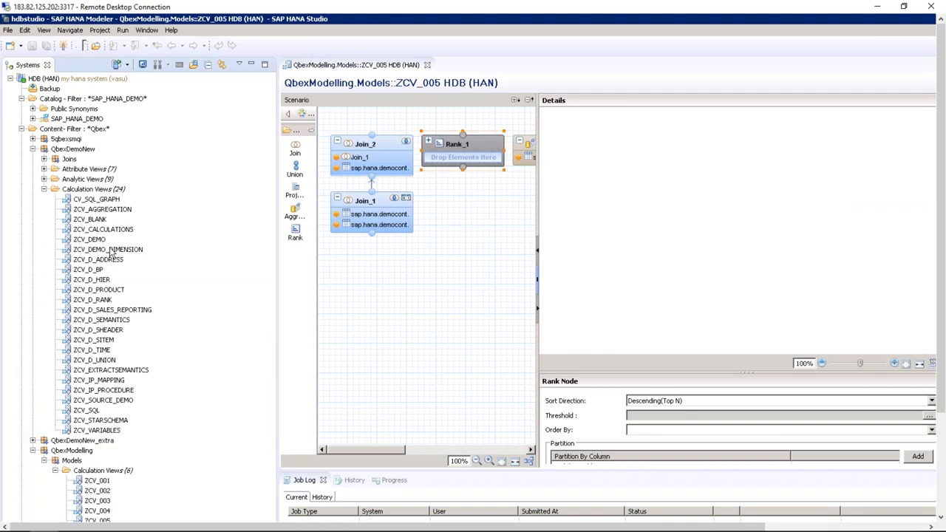
drag(89, 239, 462, 156)
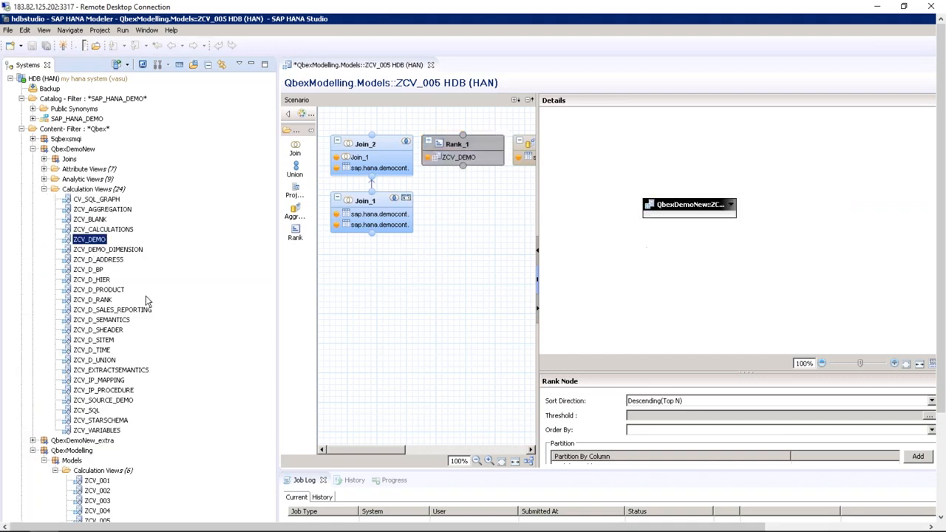
Collapse QbexDemoNew and select ZCV_D_KEEPFLAG among QbexDemoNew_extra's calculation views
click(44, 189)
click(33, 199)
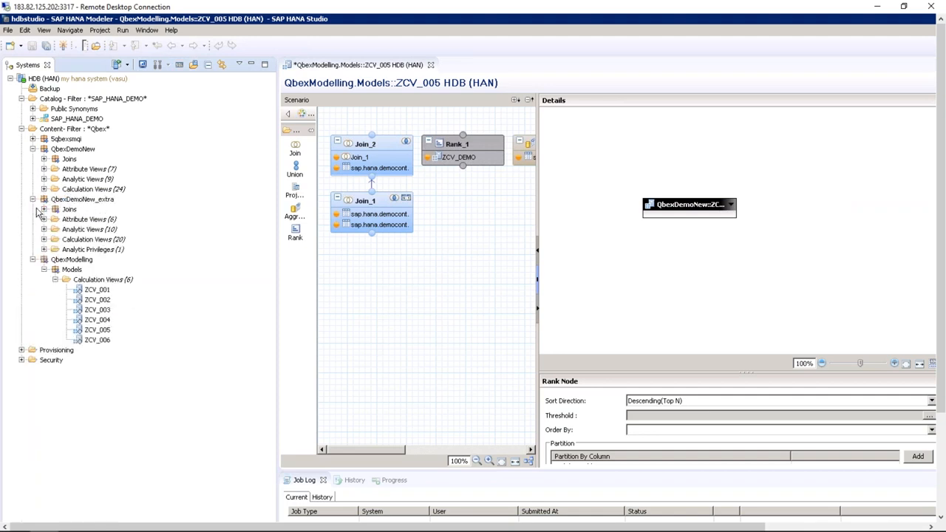
click(44, 239)
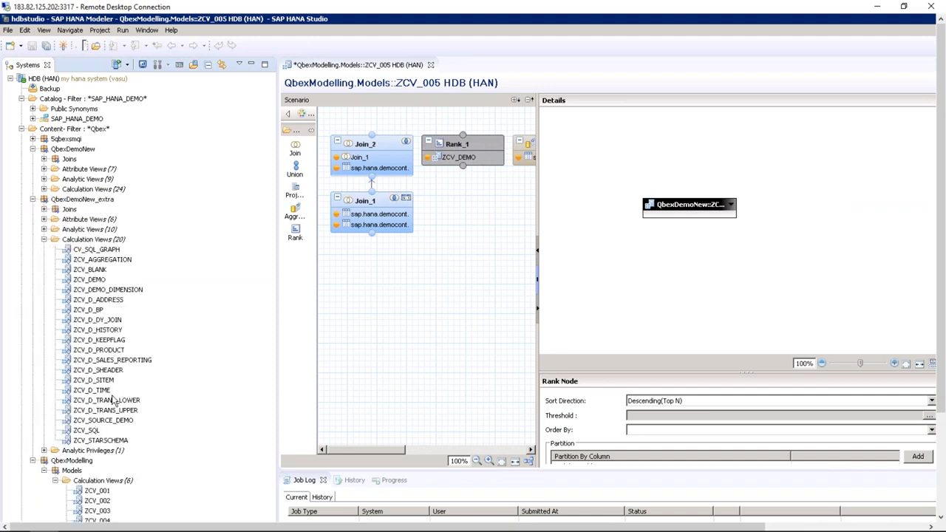
click(112, 341)
Open ZCV_D_KEEPFLAG and enlarge the editor and column details area
double_click(113, 340)
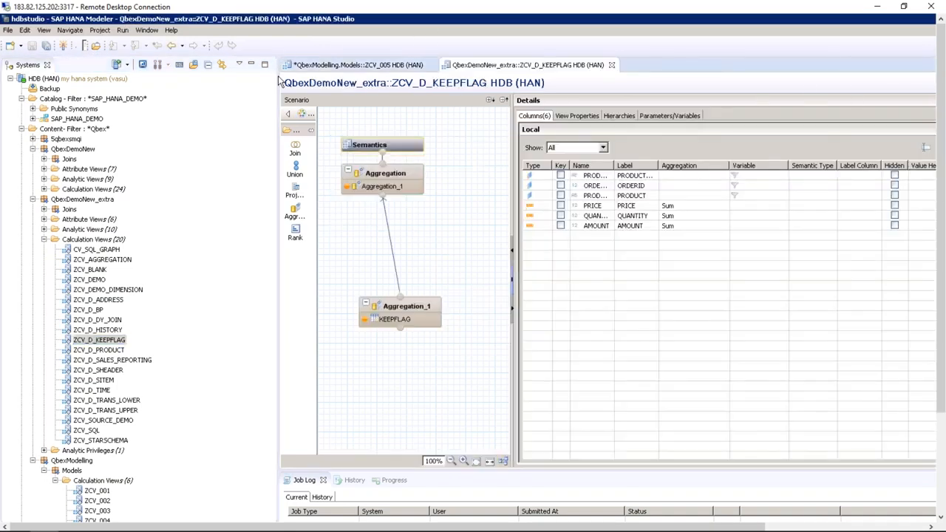
drag(278, 81, 116, 81)
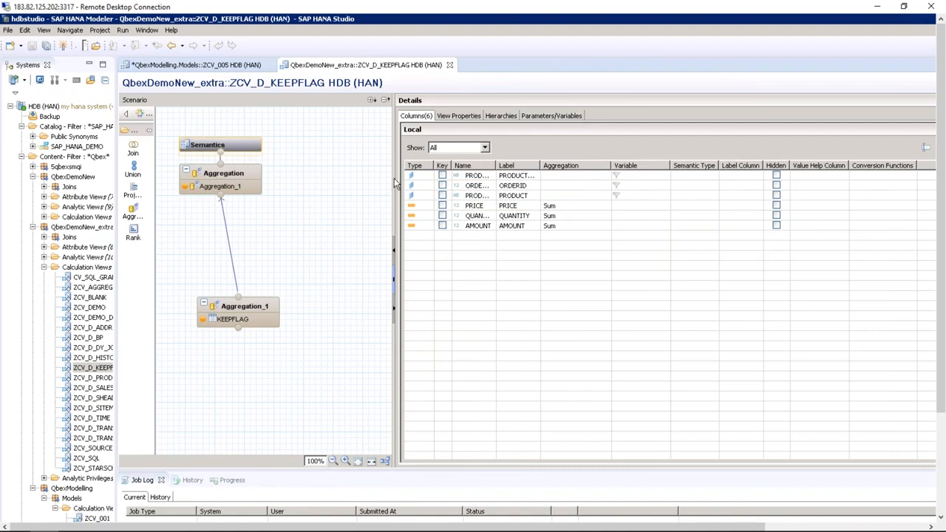
drag(393, 173, 318, 155)
click(88, 65)
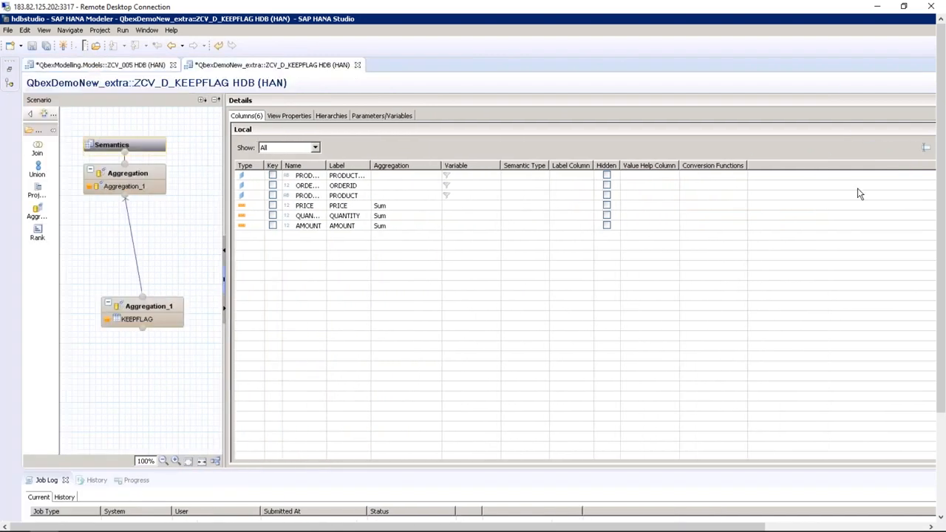
click(907, 528)
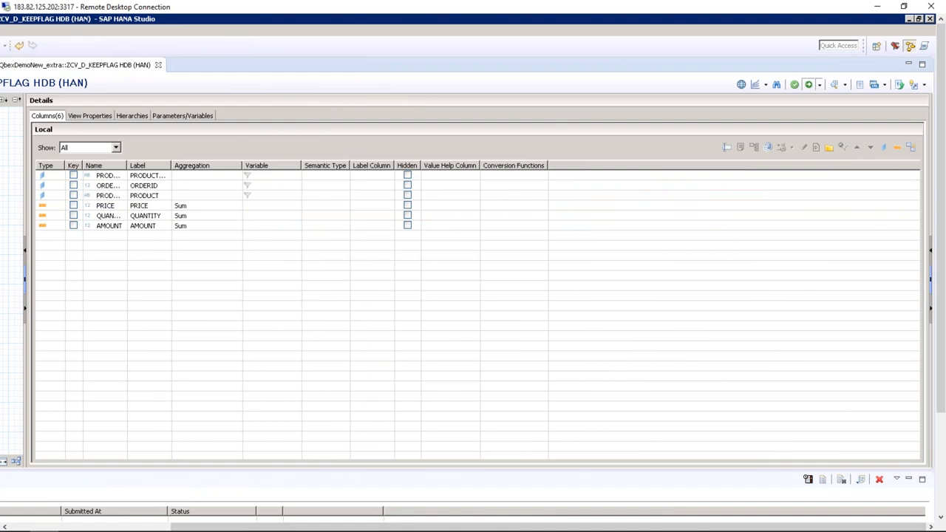
Activate ZCV_D_KEEPFLAG under the open change and review the not-authorized error in the job log
click(808, 84)
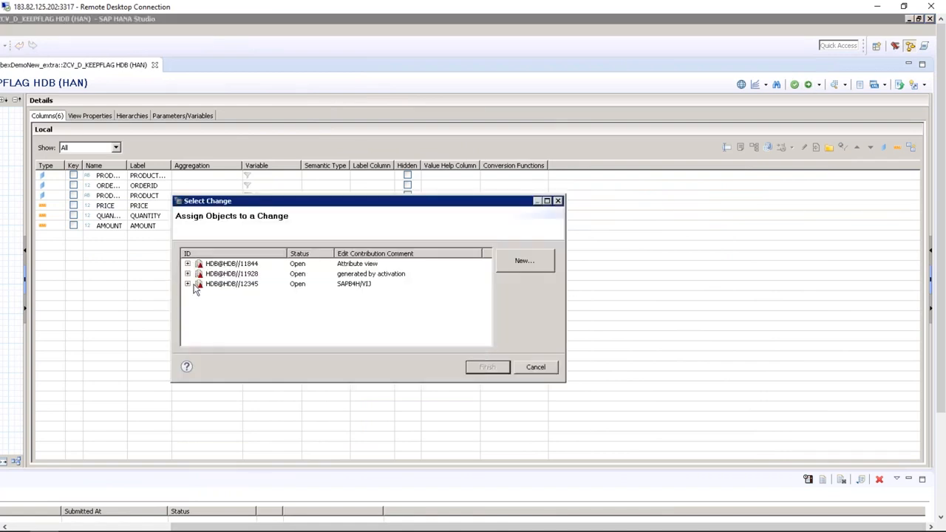
click(222, 287)
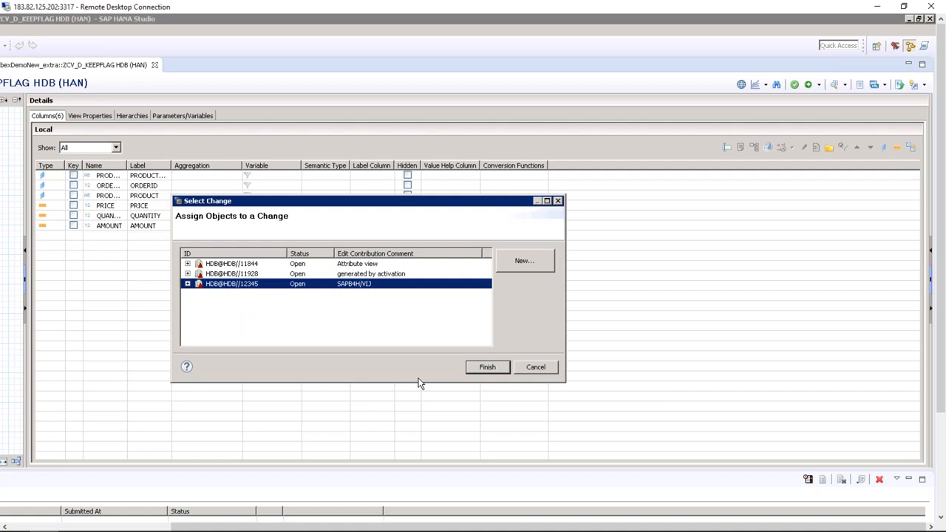
click(486, 368)
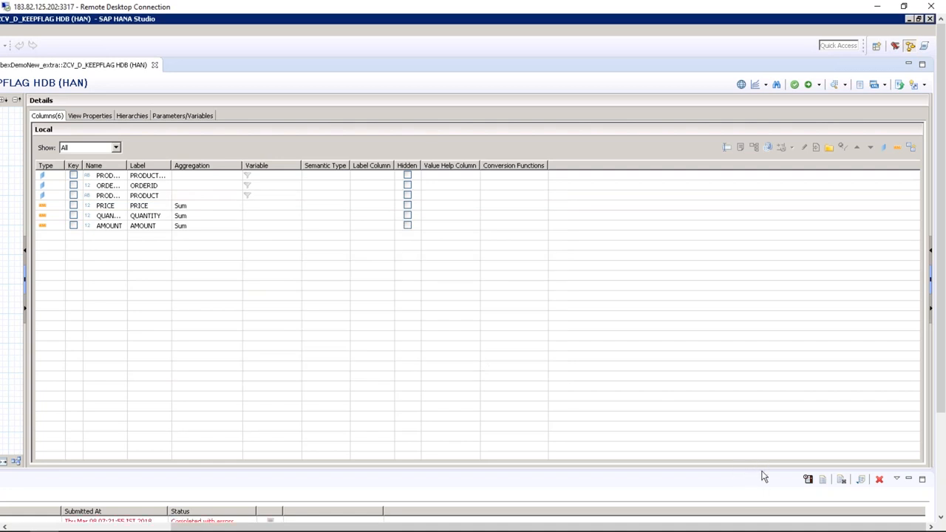
scroll(935, 471, down, 3)
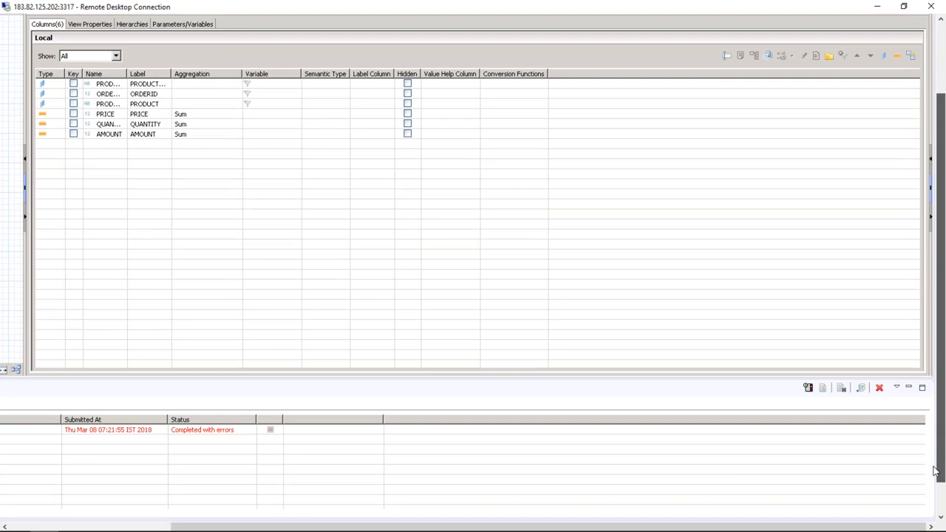
double_click(228, 432)
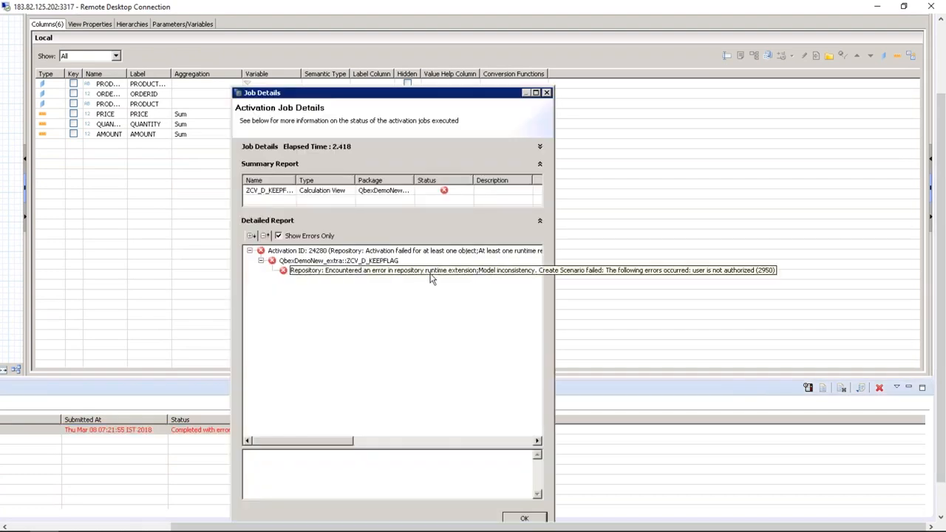
click(523, 518)
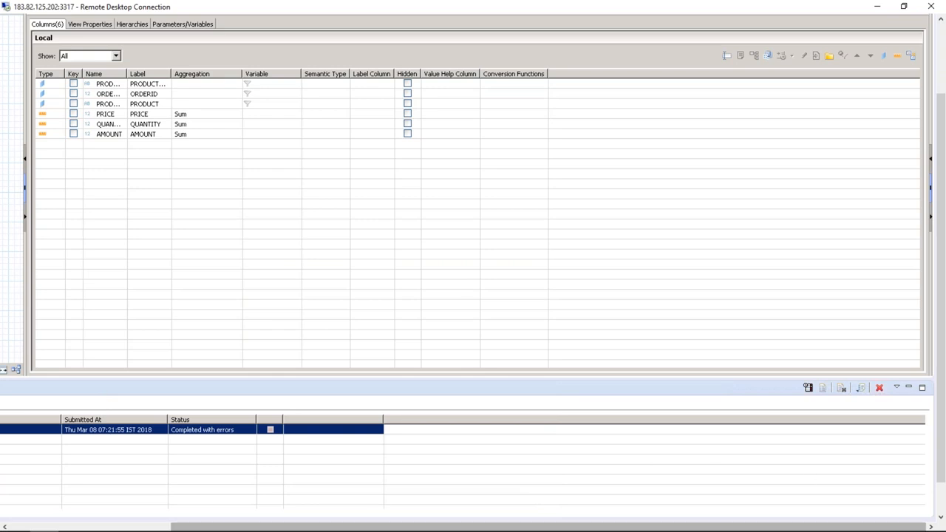
drag(755, 528, 595, 528)
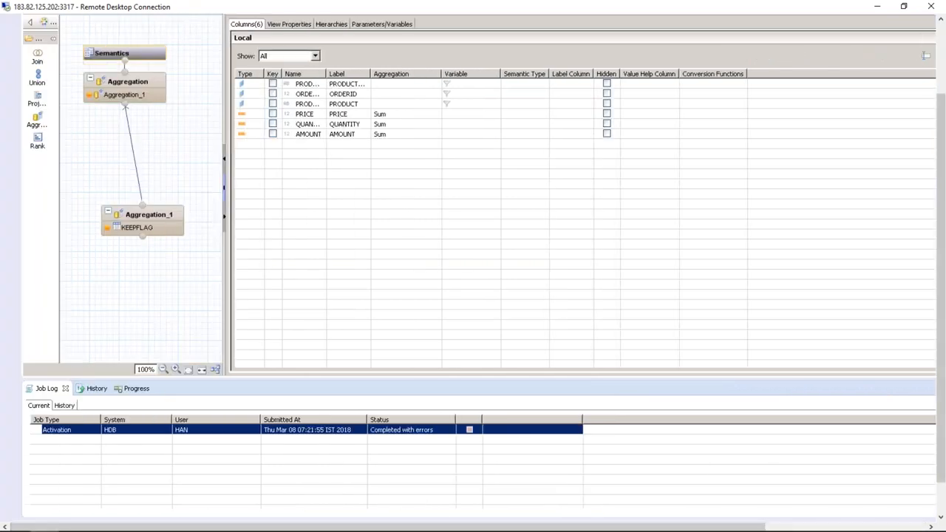
drag(940, 108, 940, 75)
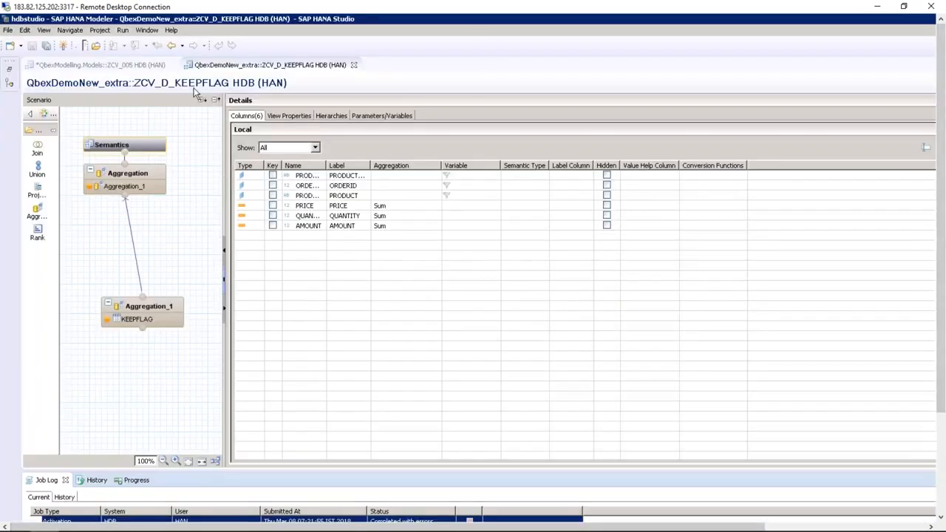
Close ZCV_D_KEEPFLAG, review ZCV_005's Join_1 and Join_2, then close ZCV_005, saving changes
click(354, 66)
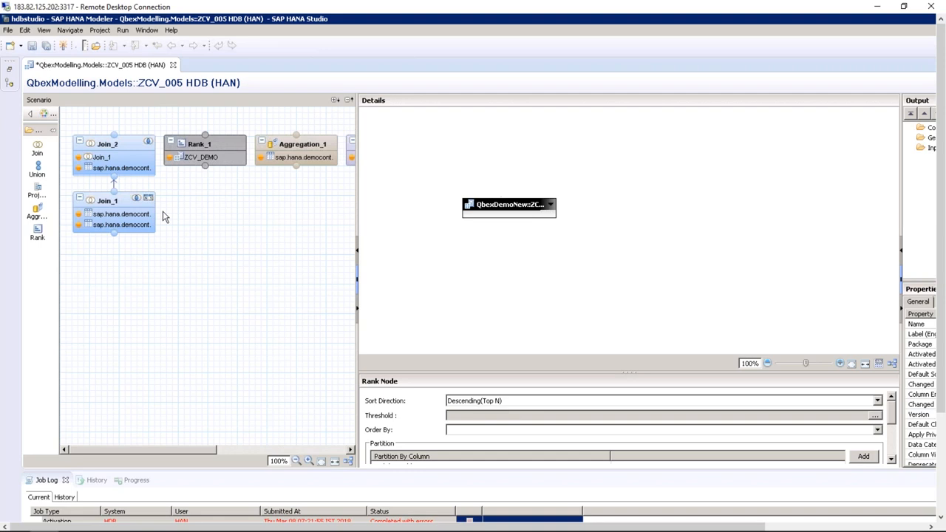
click(120, 213)
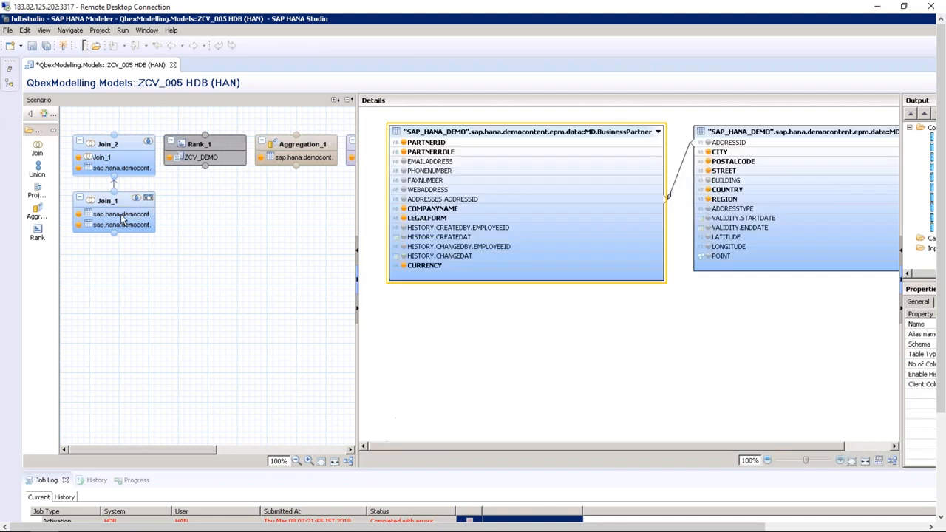
click(119, 169)
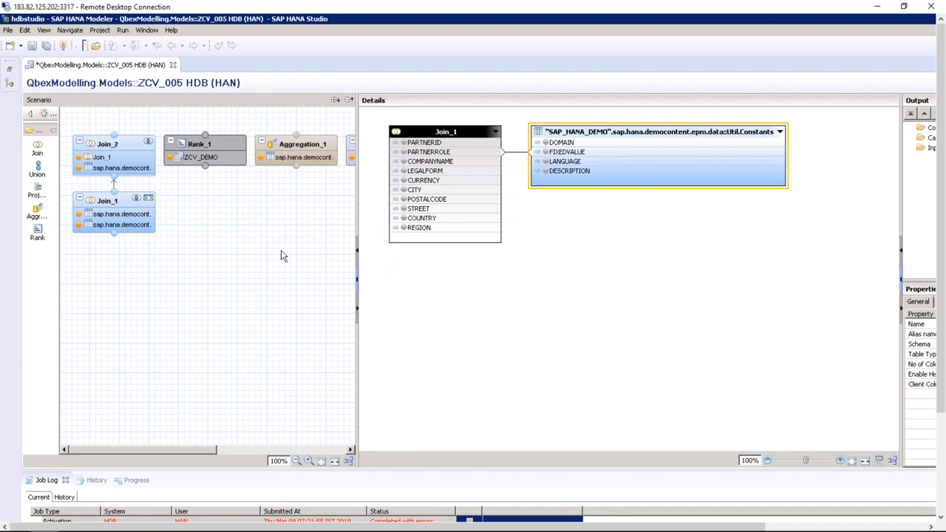
click(173, 65)
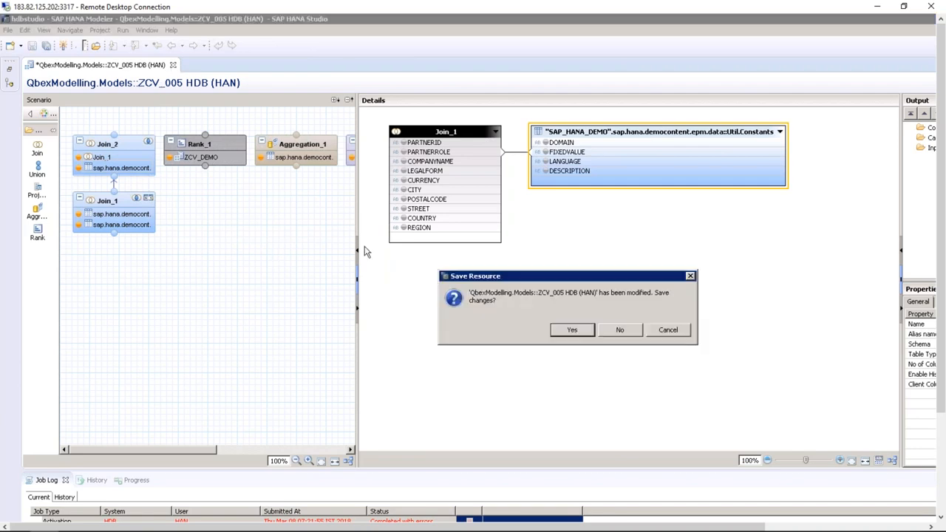
click(575, 332)
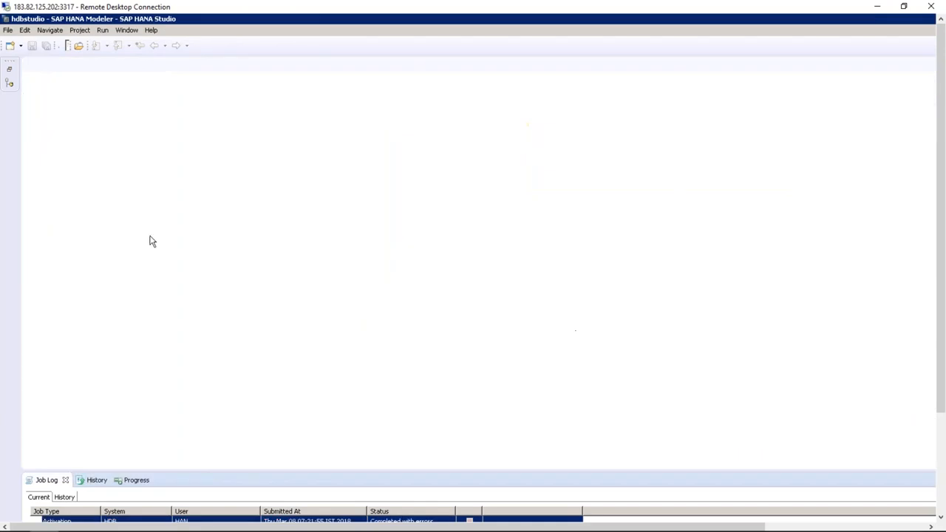
Restore and widen the Systems tree, collapse QbexDemoNew and QbexDemoNew_extra, and select Models
click(10, 73)
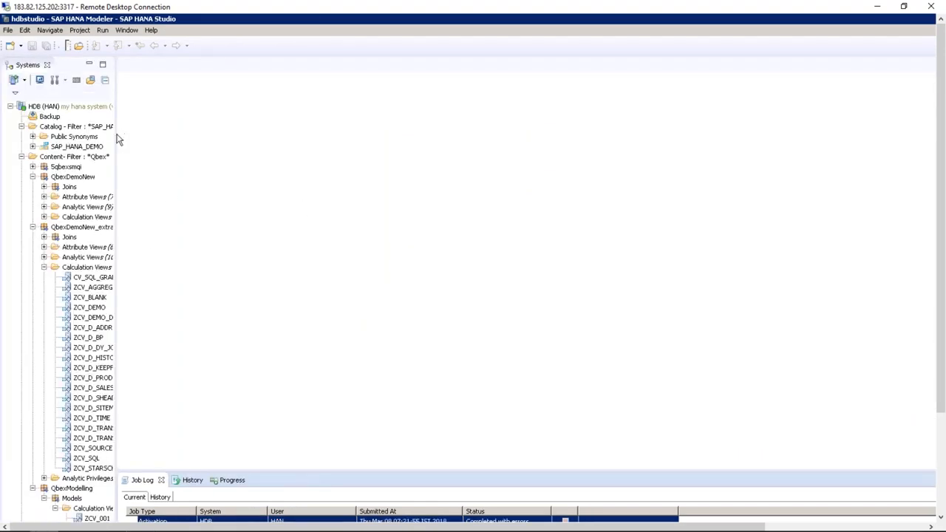
drag(116, 139, 165, 129)
click(43, 252)
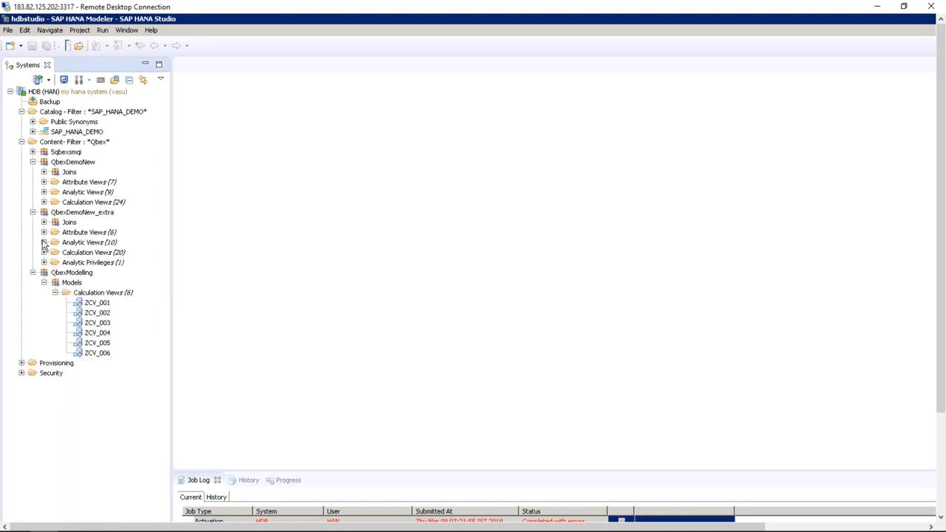
click(33, 213)
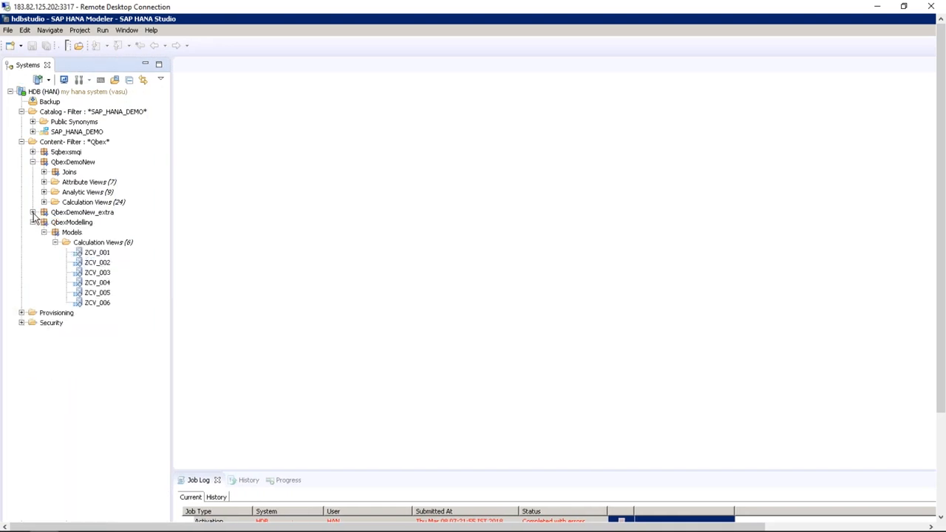
click(33, 163)
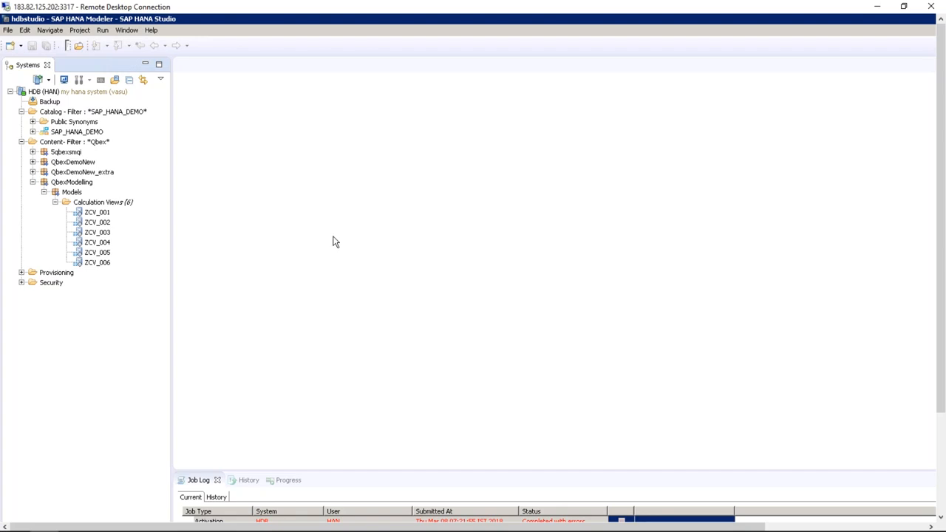
click(77, 192)
Create graphical calculation view ZCV_BP_BASIC with Data Category DIMENSION in the Models package
right_click(79, 193)
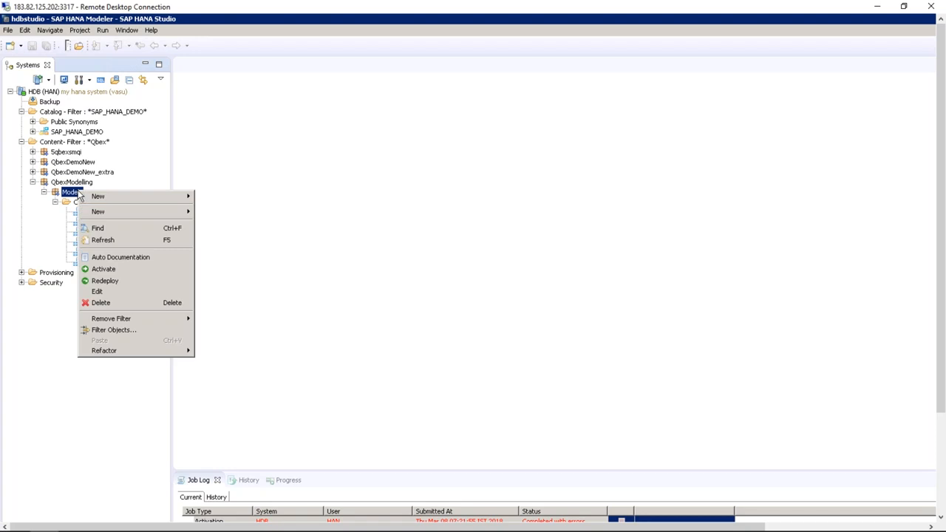
mouse_move(144, 215)
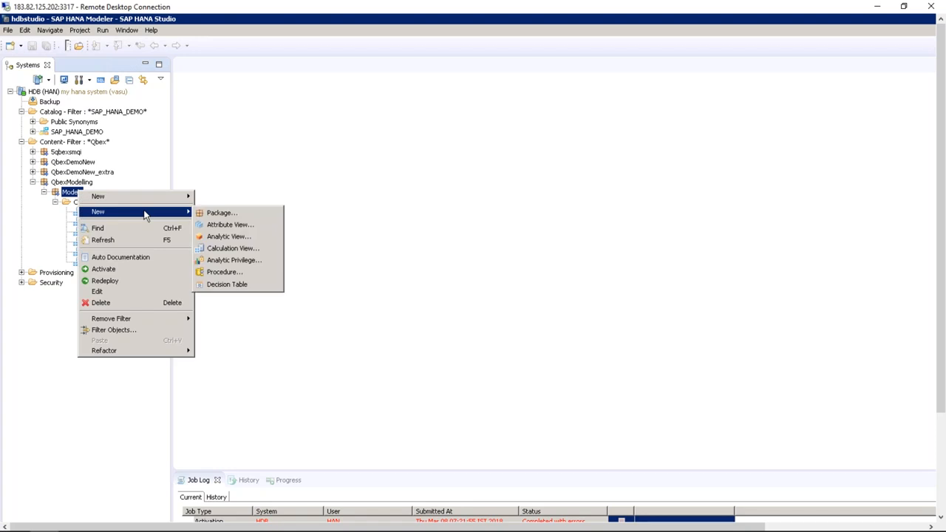
click(246, 250)
text(ZCV)
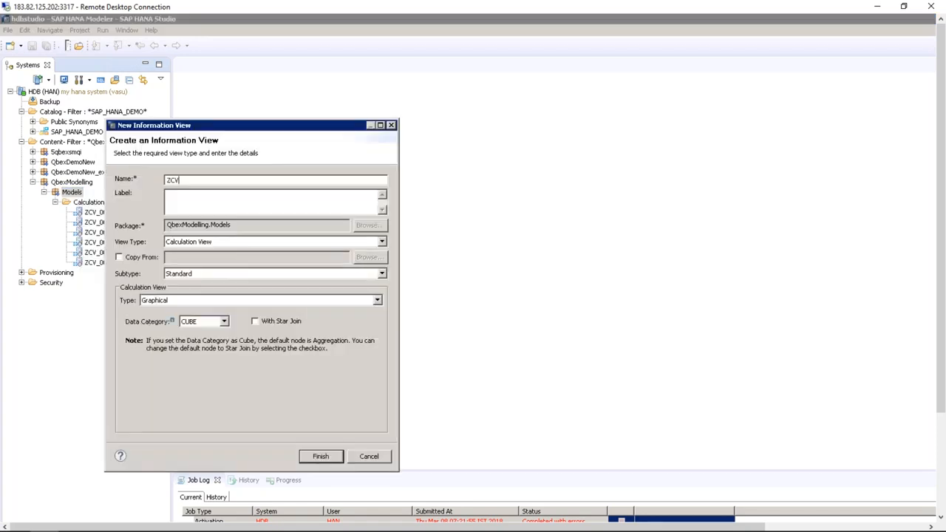
text(_BP_BASIC)
click(256, 207)
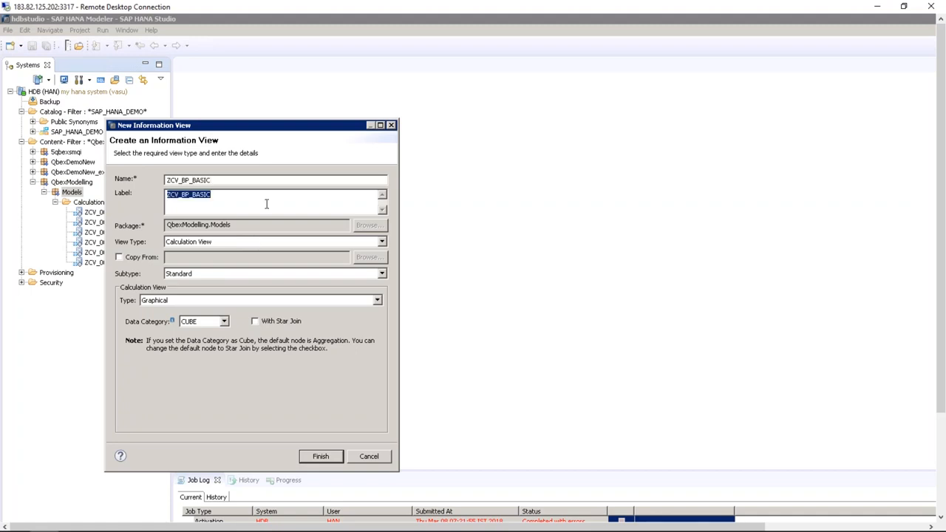
drag(285, 126, 441, 84)
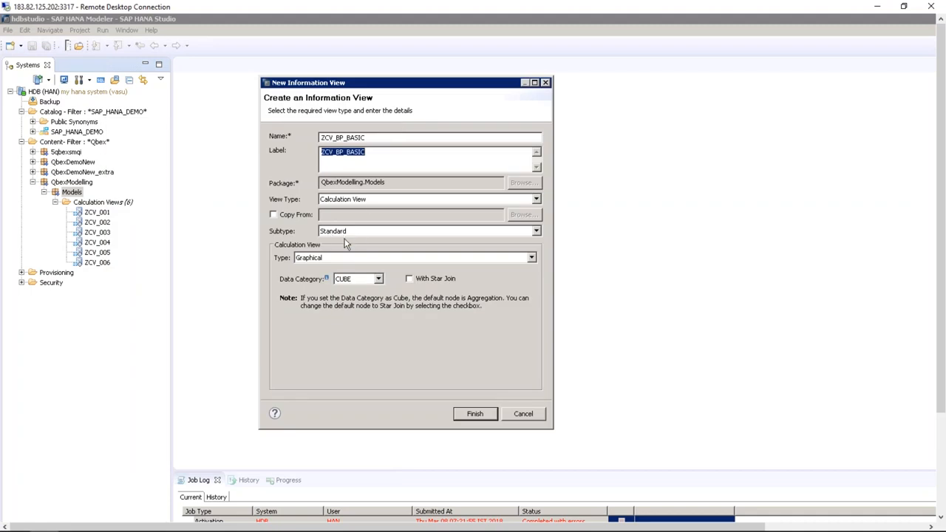
click(378, 279)
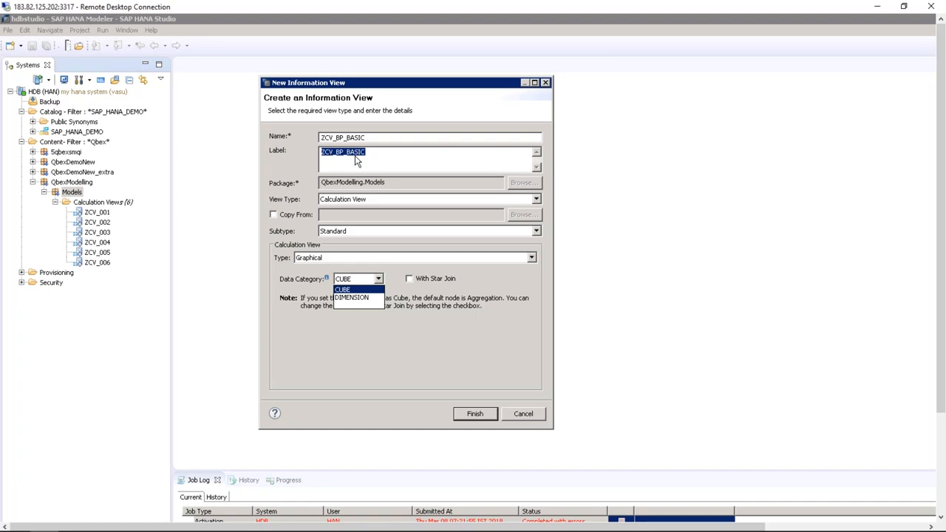
click(352, 297)
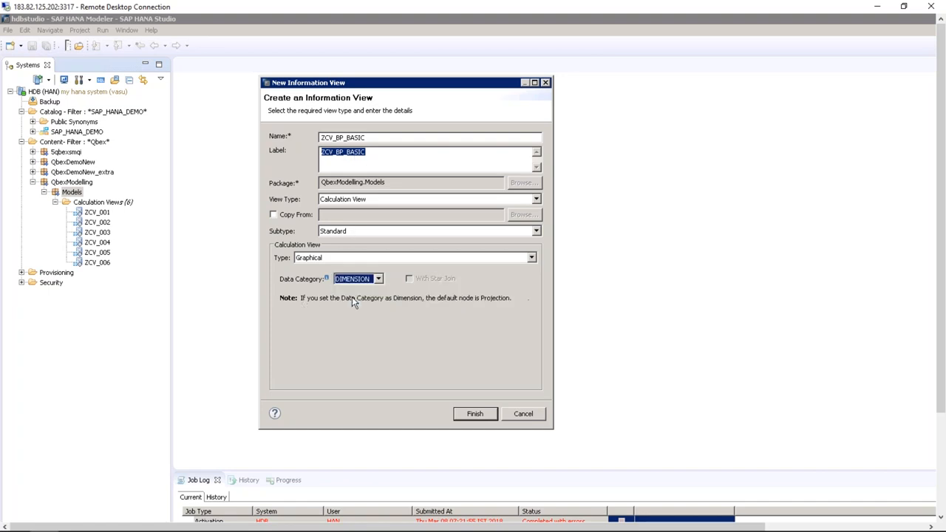
click(488, 414)
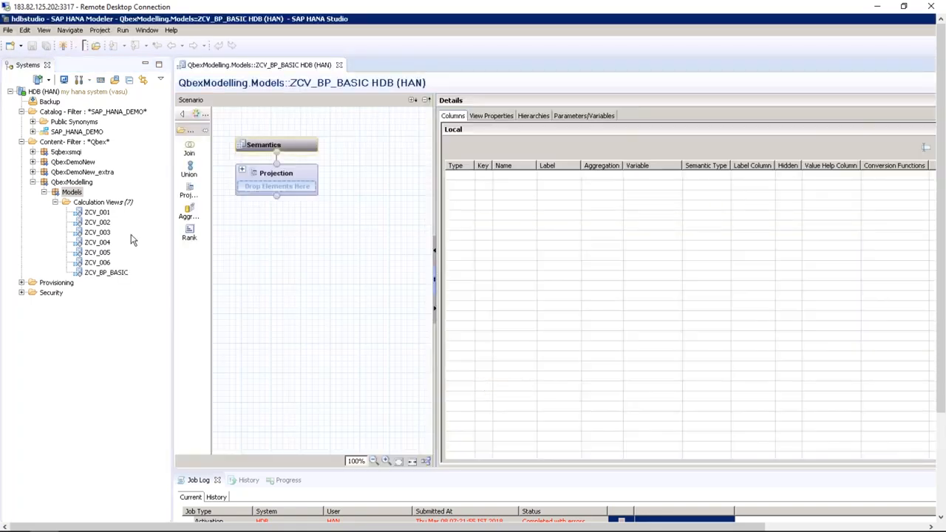
click(122, 93)
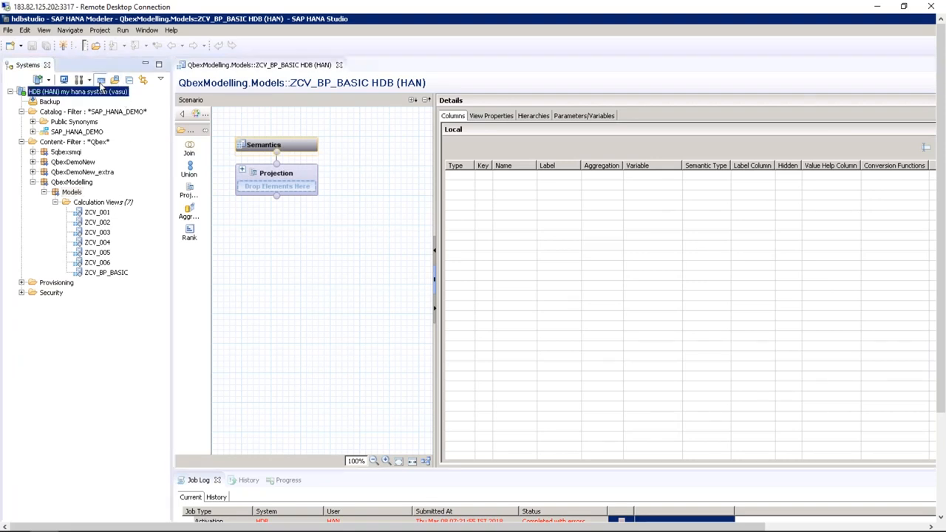
In an HDB SQL console, enter GRANT SELECT ON SCHEMA "SAP_HANA_DEMO" to "_SYS_REPO" WITH GRANT OPTIONS
click(101, 79)
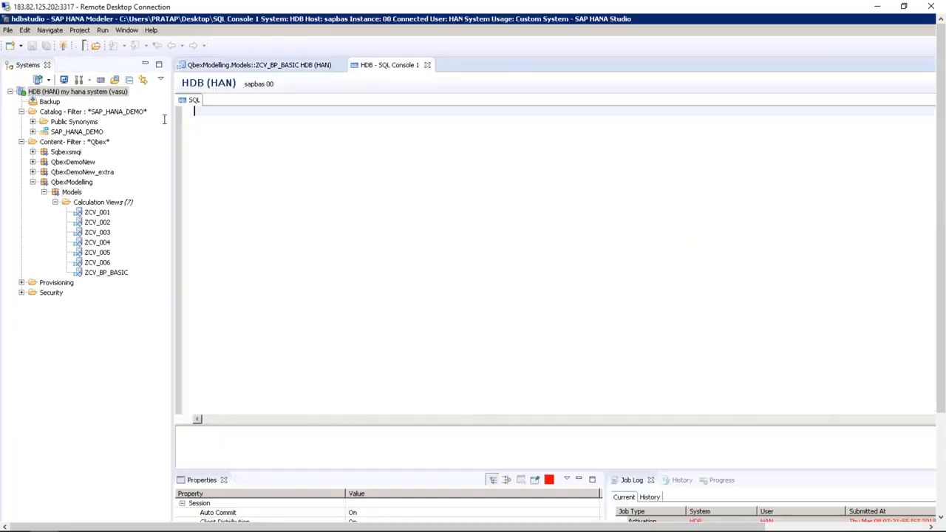
key(Return)
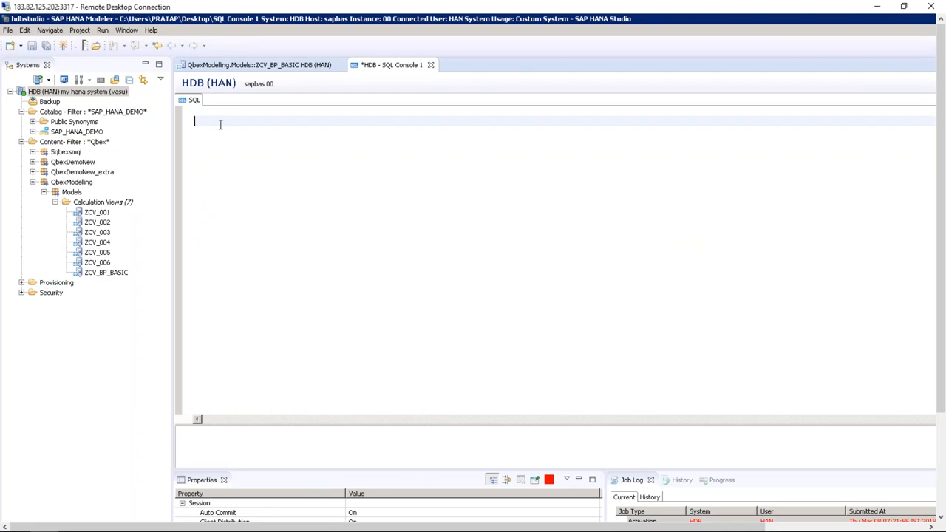
text(GRANT SELECT ON SCHEMA "SAP_HANA)
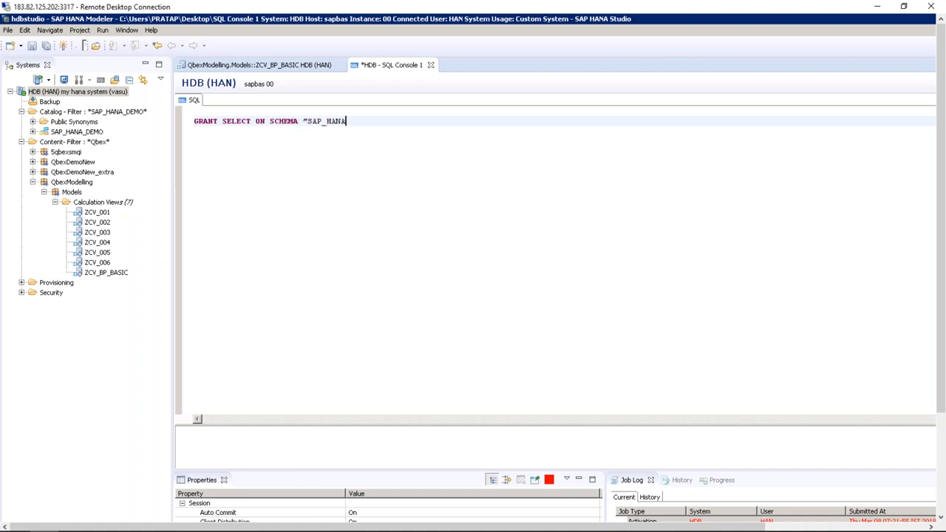
text(_DEMO" to "_SYS_REPO" WITH GR)
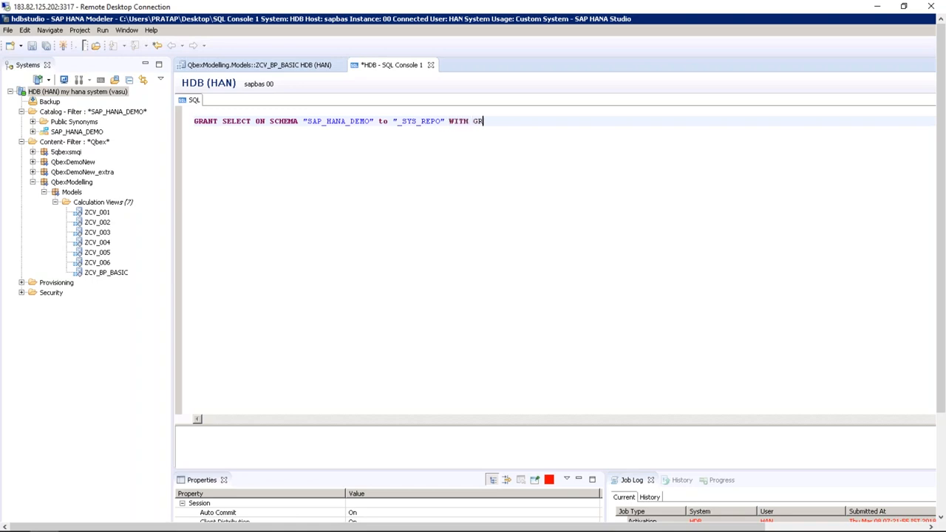
text(ANT OPTIONS)
drag(544, 123, 194, 122)
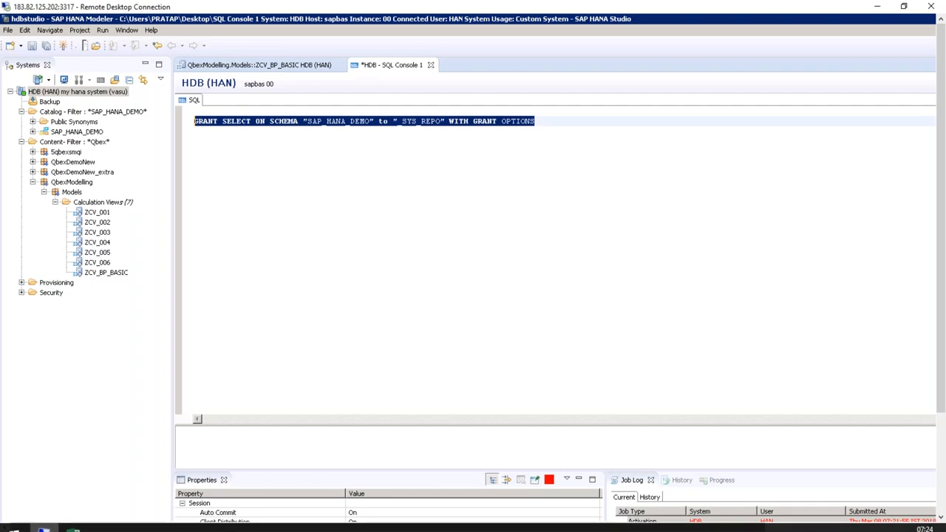
drag(632, 528, 802, 524)
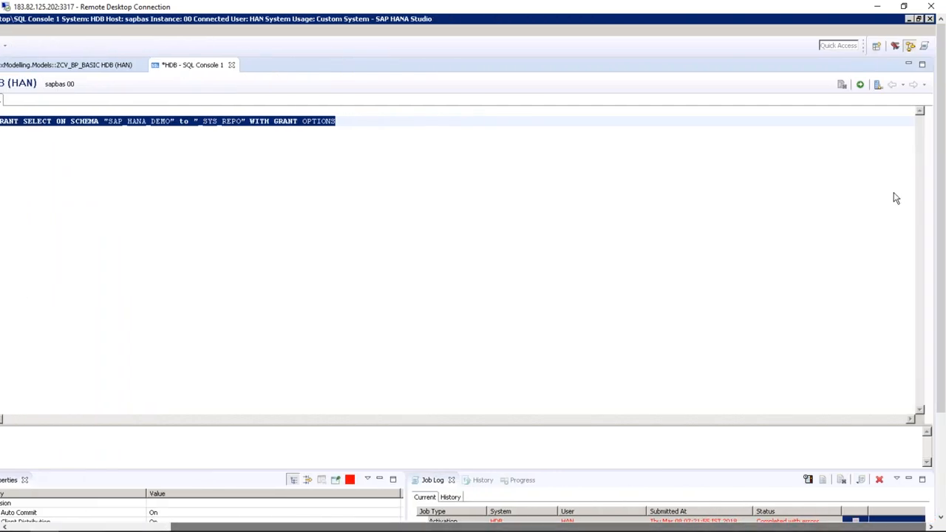
Run the GRANT statement, which fails with a syntax error
click(860, 86)
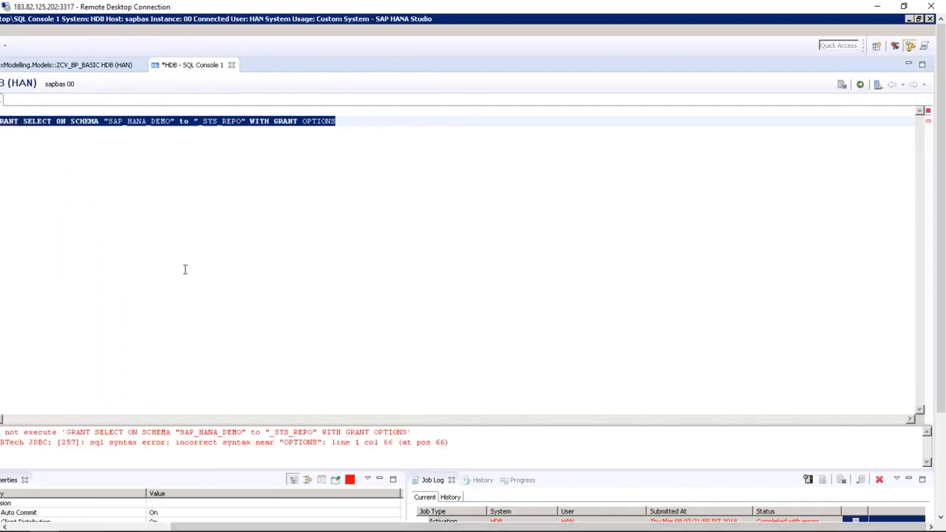
drag(250, 527, 145, 527)
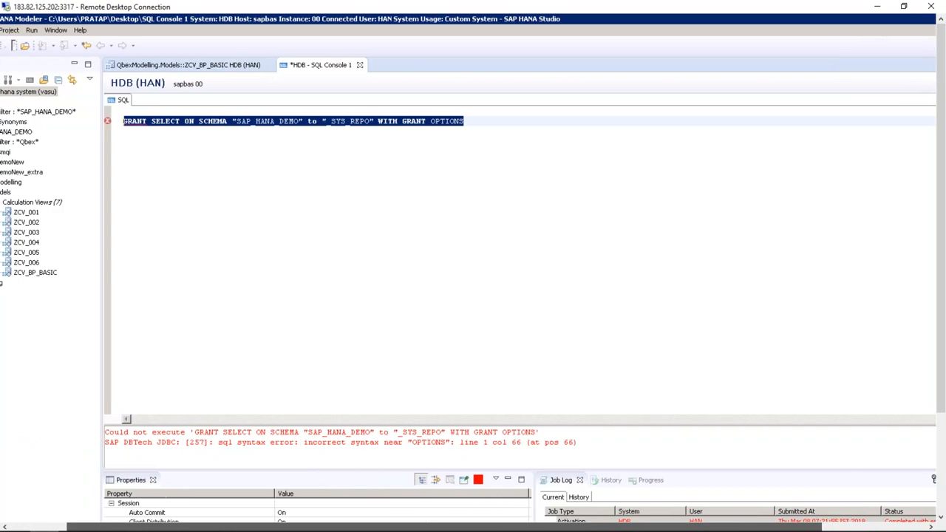
click(200, 121)
drag(229, 122, 198, 122)
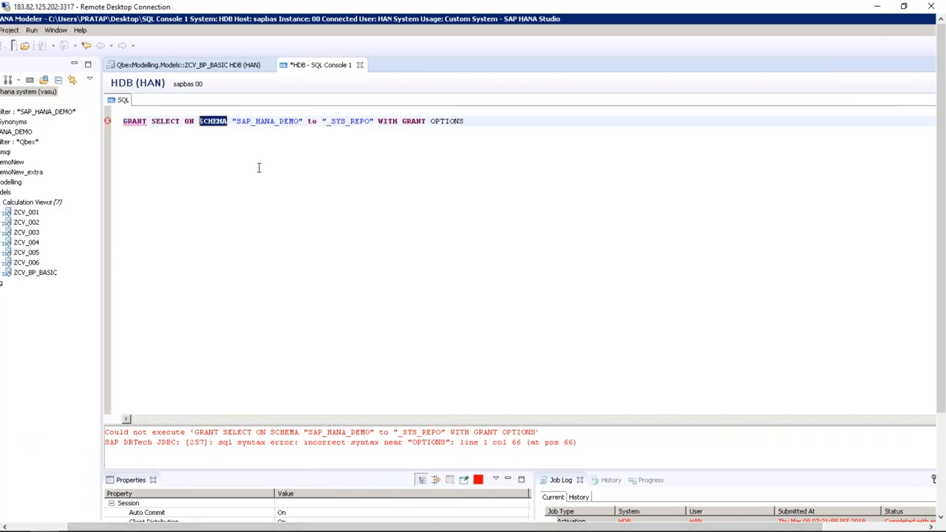
Change OPTIONS to OPTION and rerun the grant, which fails with insufficient privilege
click(472, 121)
click(374, 121)
click(466, 122)
key(BackSpace)
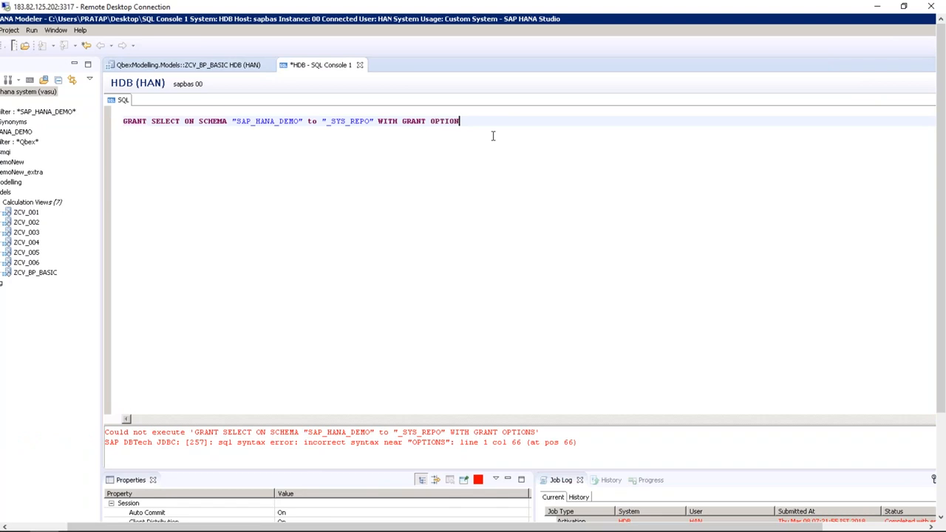
drag(491, 120, 118, 122)
key(ctrl+c)
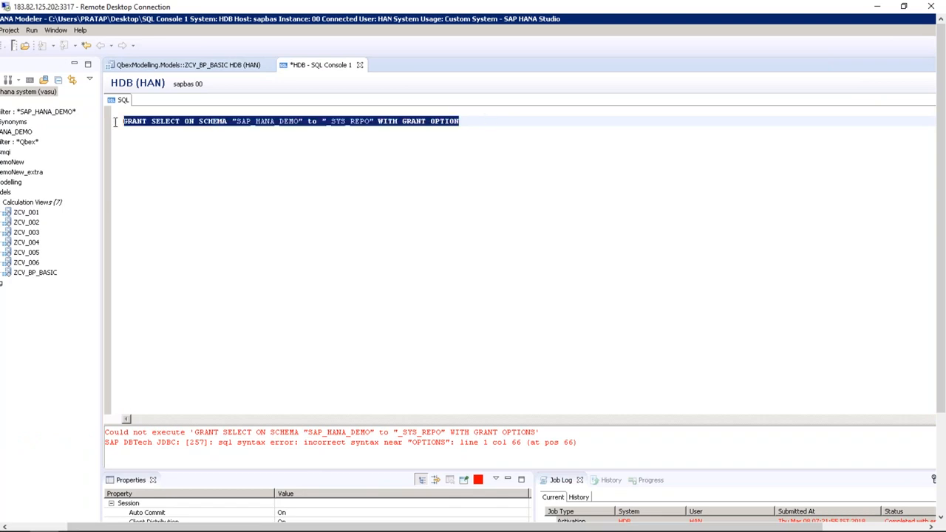
click(833, 529)
click(859, 85)
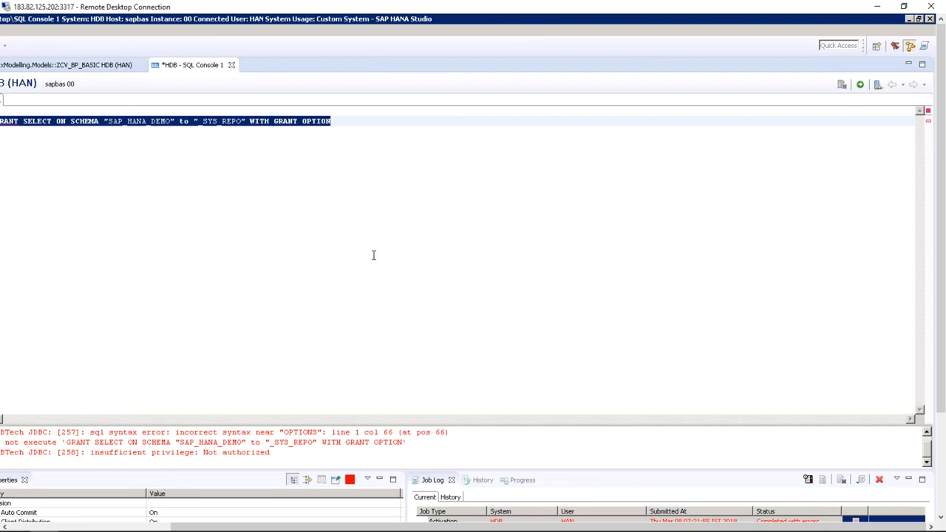
drag(304, 527, 138, 527)
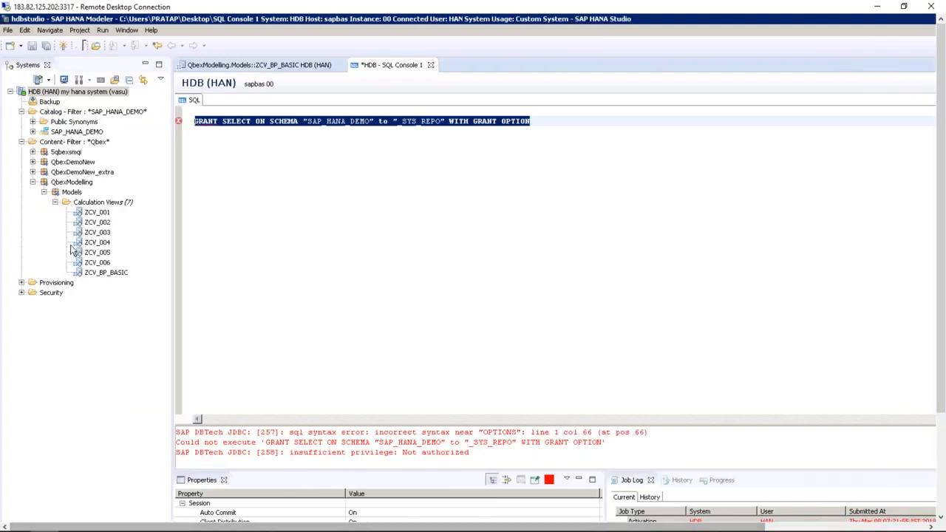
Add a second HDB connection as database user SYSTEM with its password, then select HDB (SYSTEM)
right_click(73, 93)
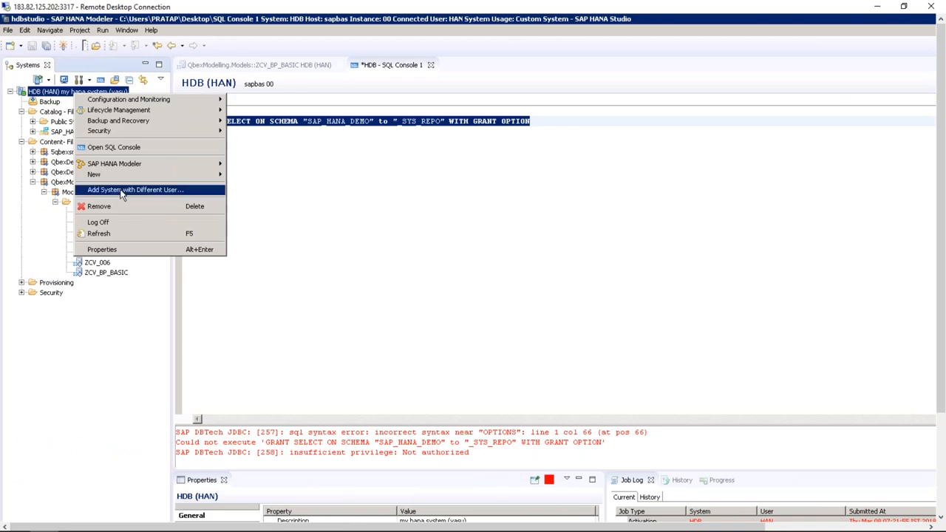
click(132, 190)
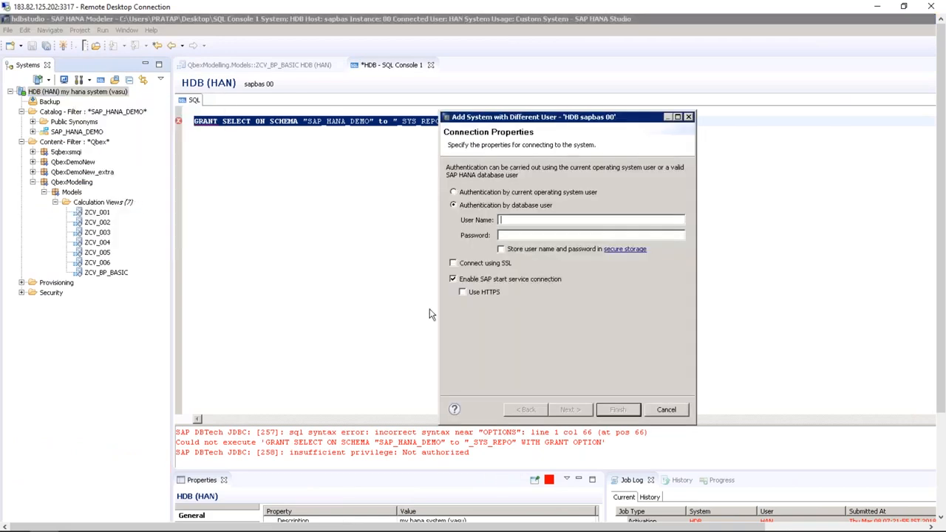
key(Tab)
key(Caps_Lock)
key(Return)
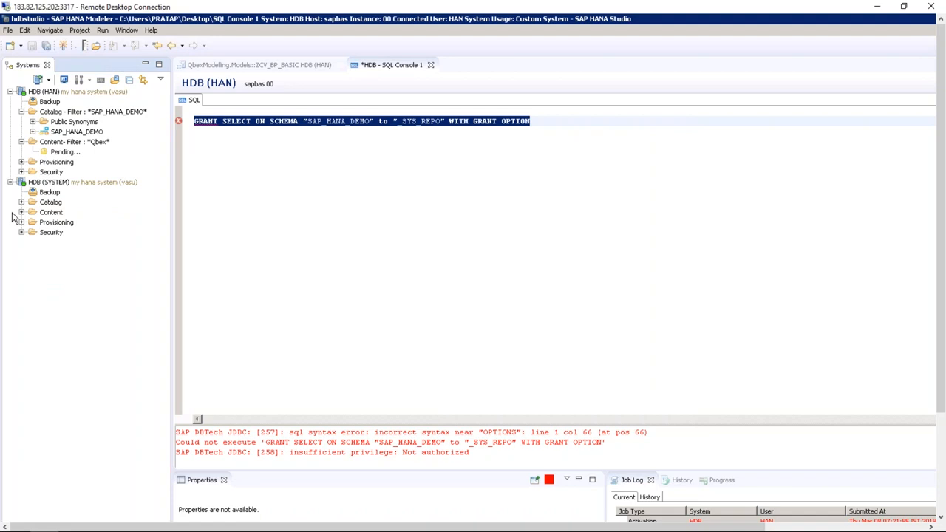
click(77, 185)
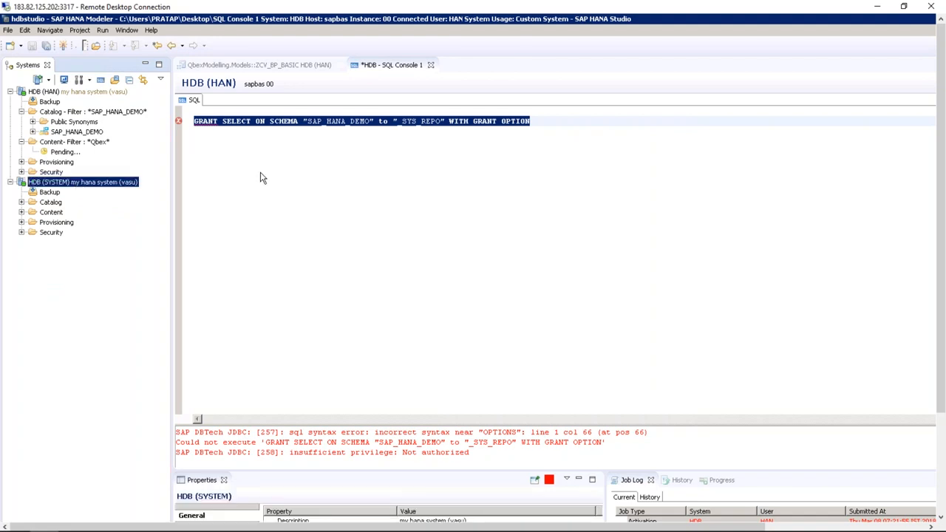
click(664, 99)
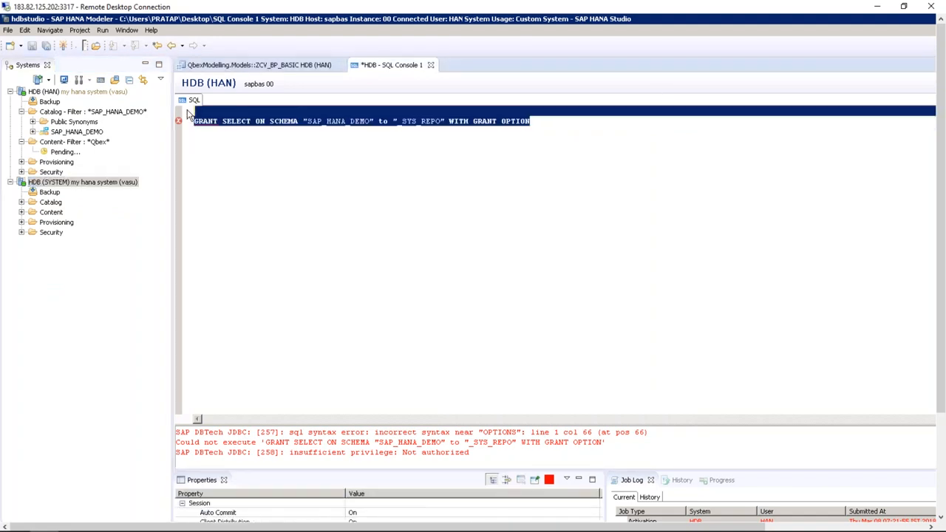
Run the GRANT SELECT on SAP_HANA_DEMO to _SYS_REPO statement in a new HDB (SYSTEM) SQL console
key(Delete)
click(123, 182)
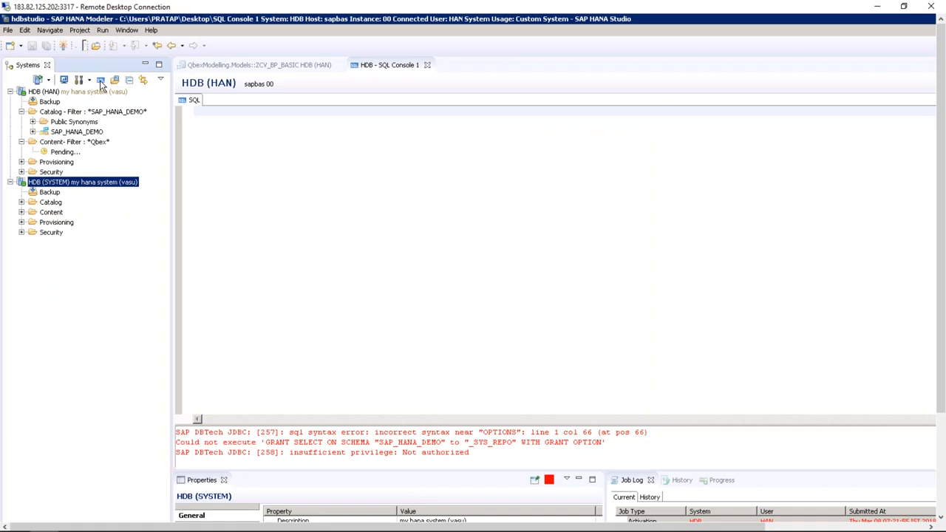
click(102, 79)
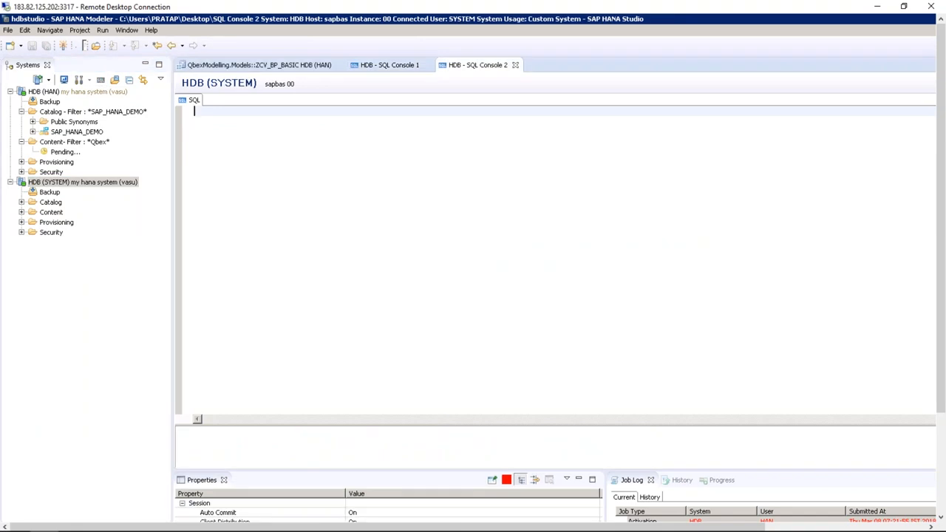
key(ctrl+v)
drag(548, 122, 186, 120)
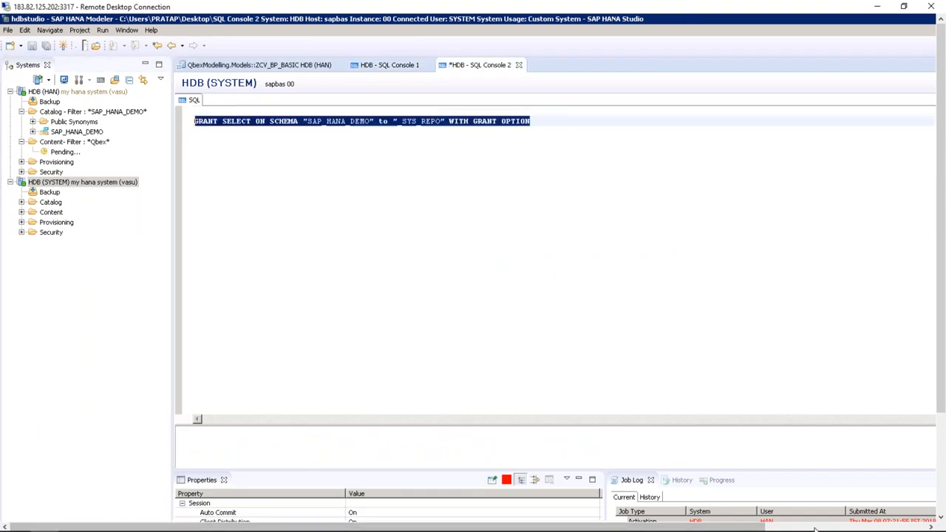
click(814, 528)
click(860, 85)
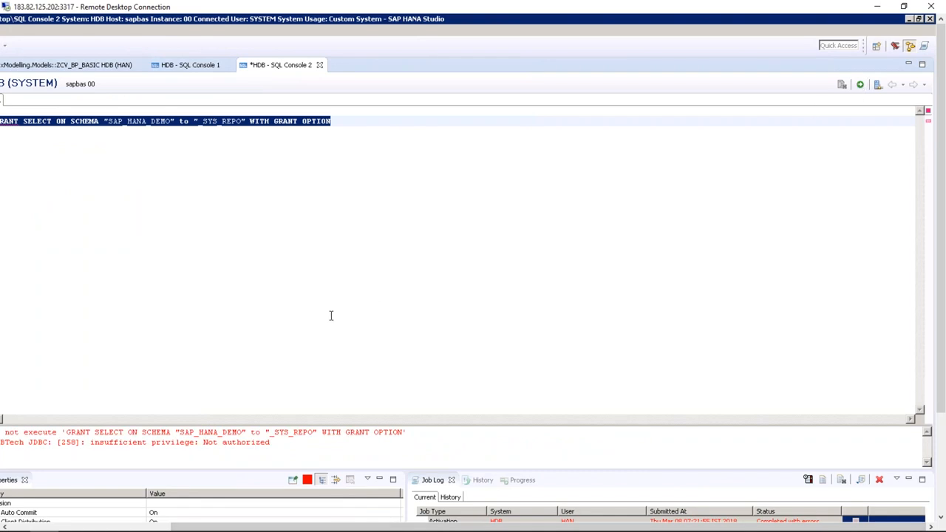
drag(202, 528, 33, 529)
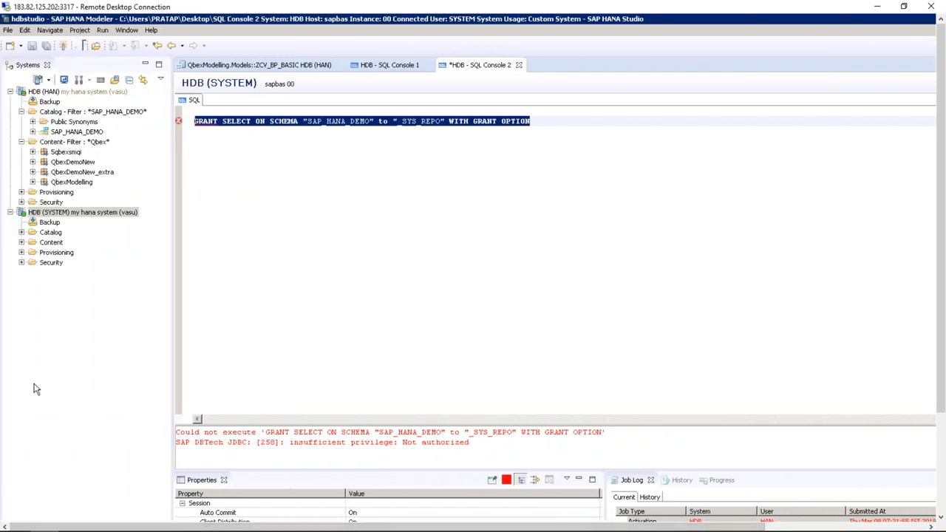
Expand Security > Users under HDB (SYSTEM) and open the HAN user's definition
click(22, 263)
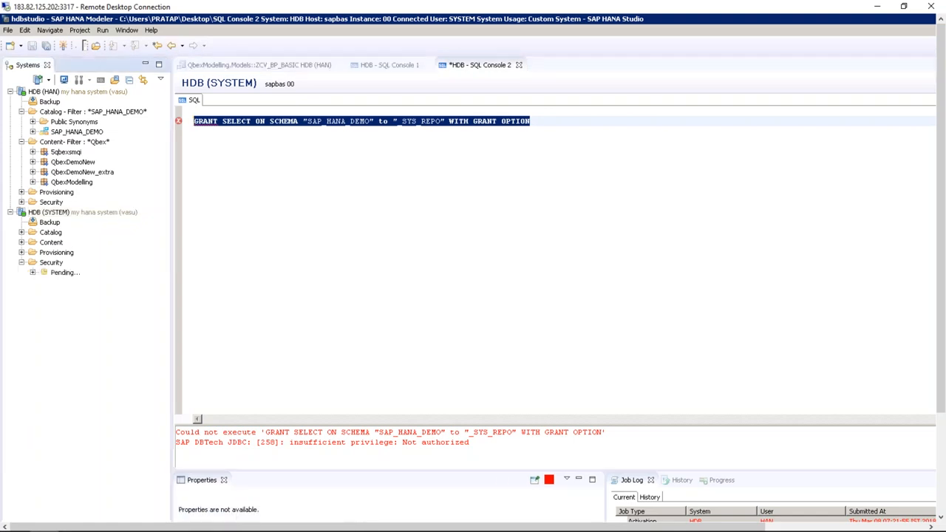
click(33, 282)
drag(165, 199, 161, 302)
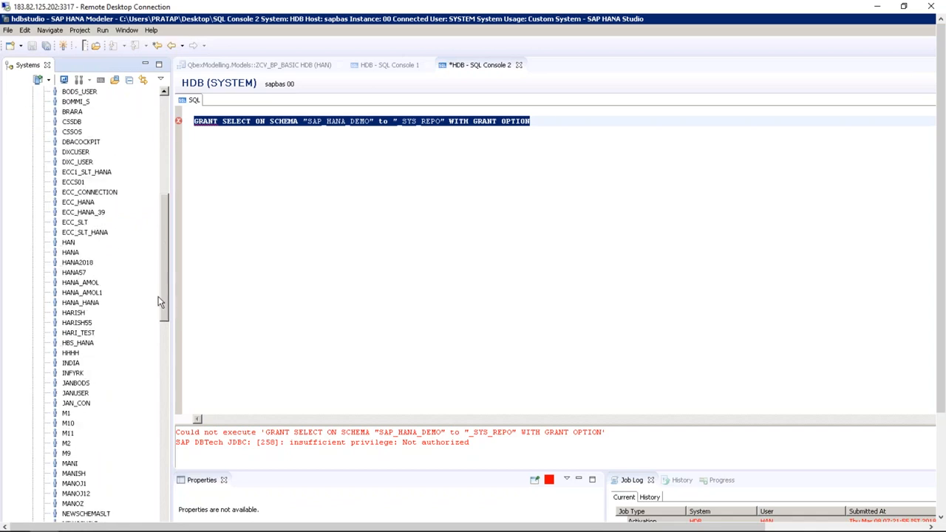
double_click(69, 243)
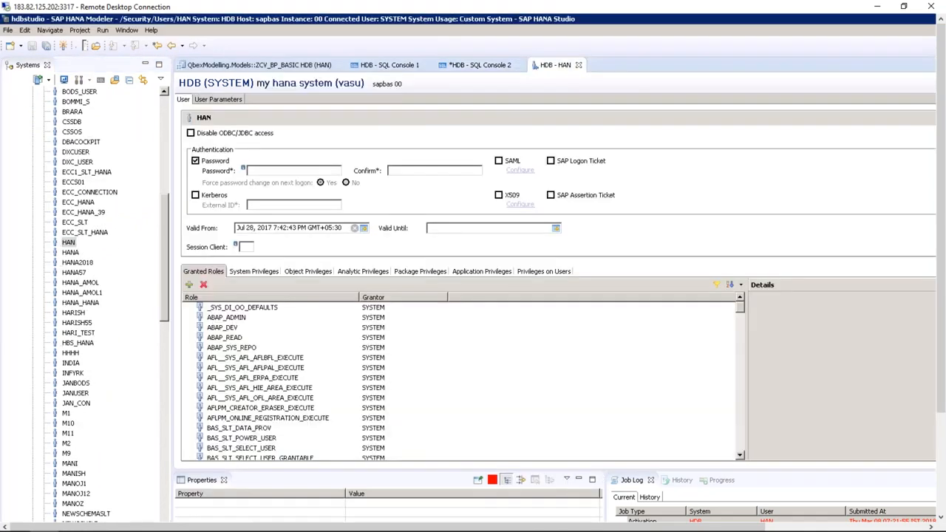
Grant user HAN the SELECT object privilege on schema SAP_HANA_DEMO and deploy the change
click(295, 272)
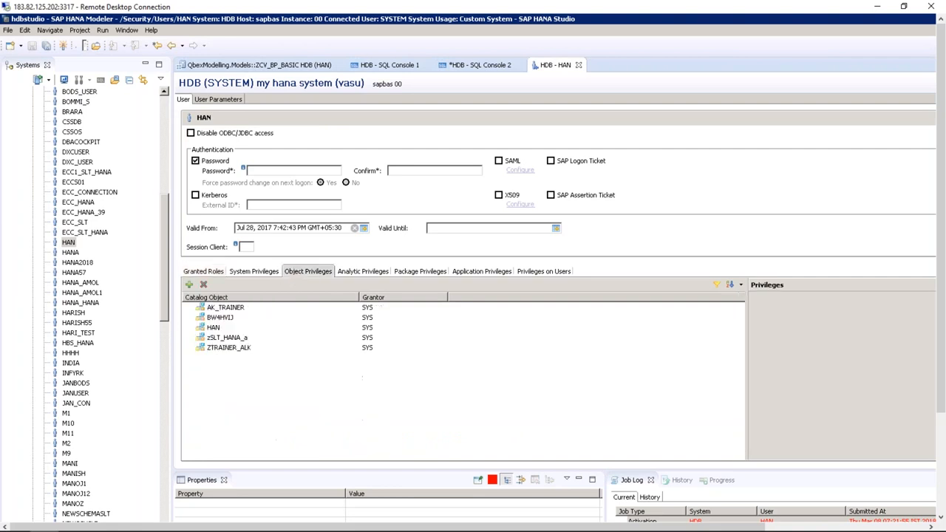
click(190, 285)
text(SAP_H)
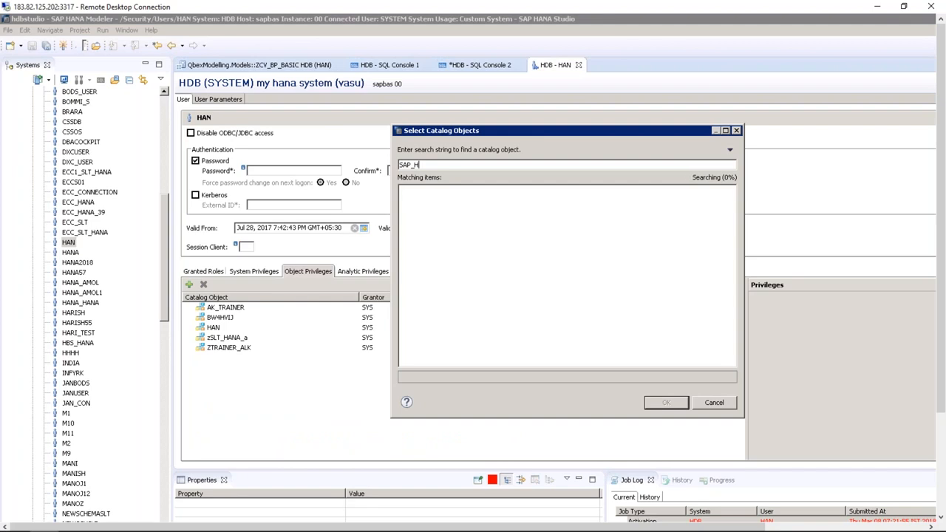
text(ANA_DEMO)
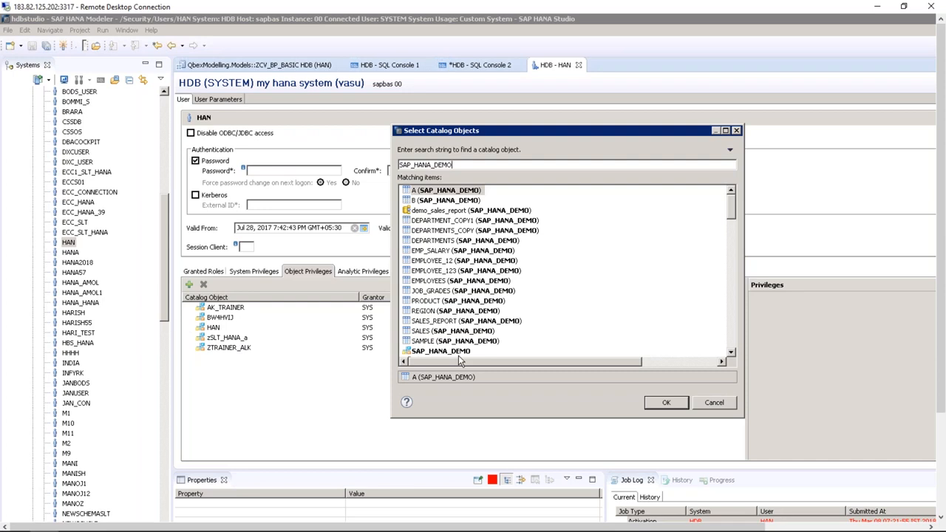
click(418, 350)
click(667, 402)
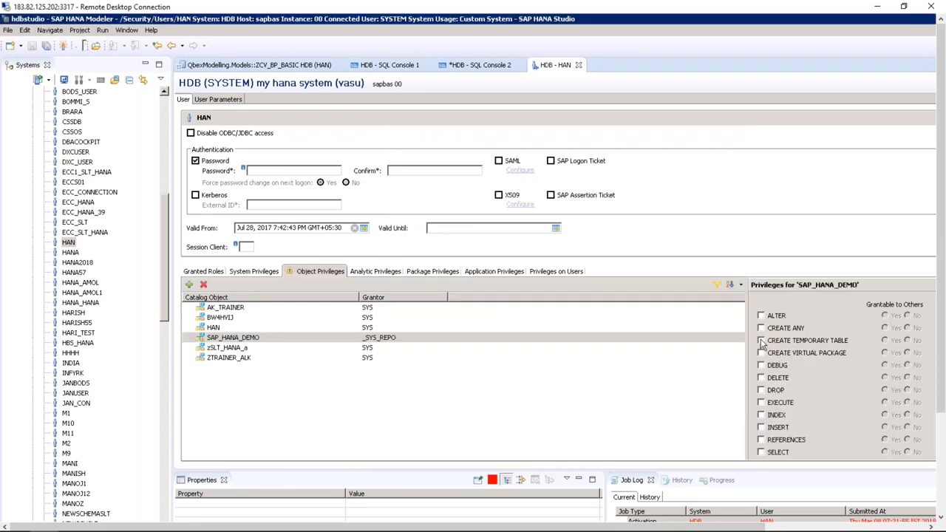
click(762, 452)
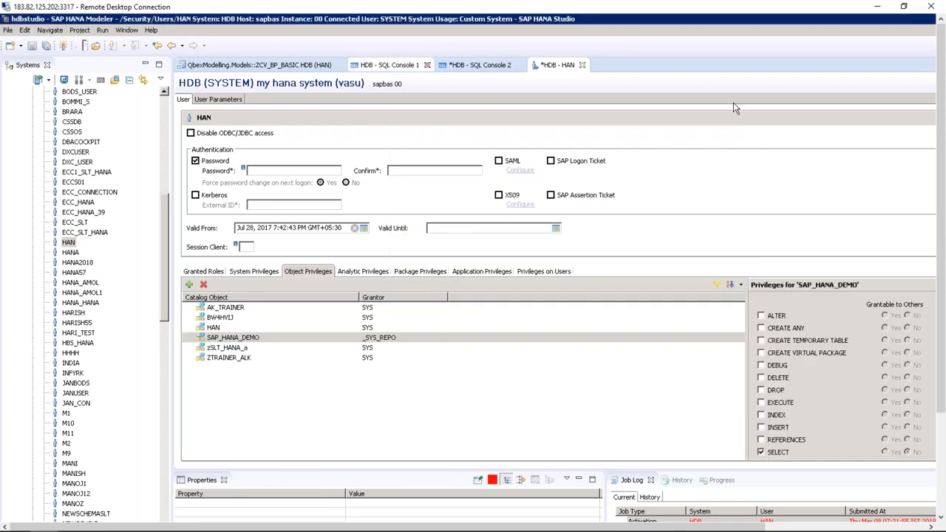
drag(593, 527, 768, 527)
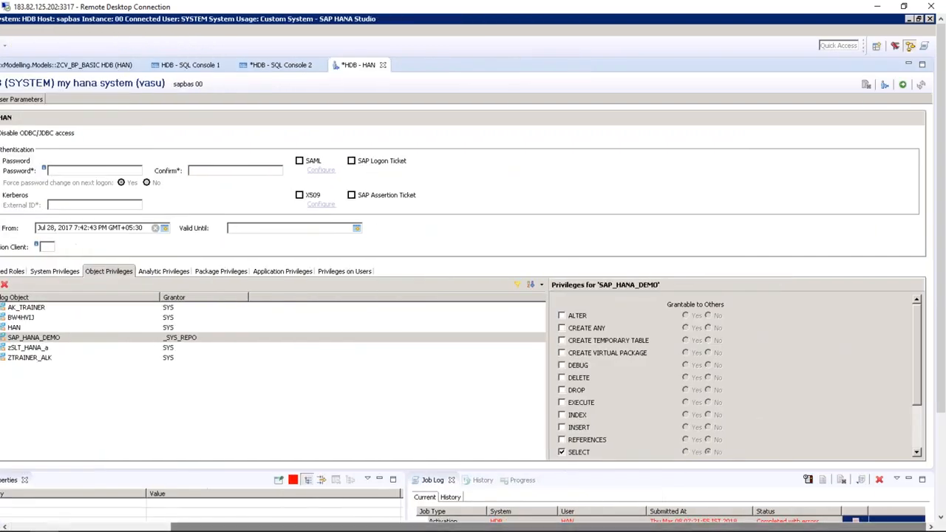
click(901, 87)
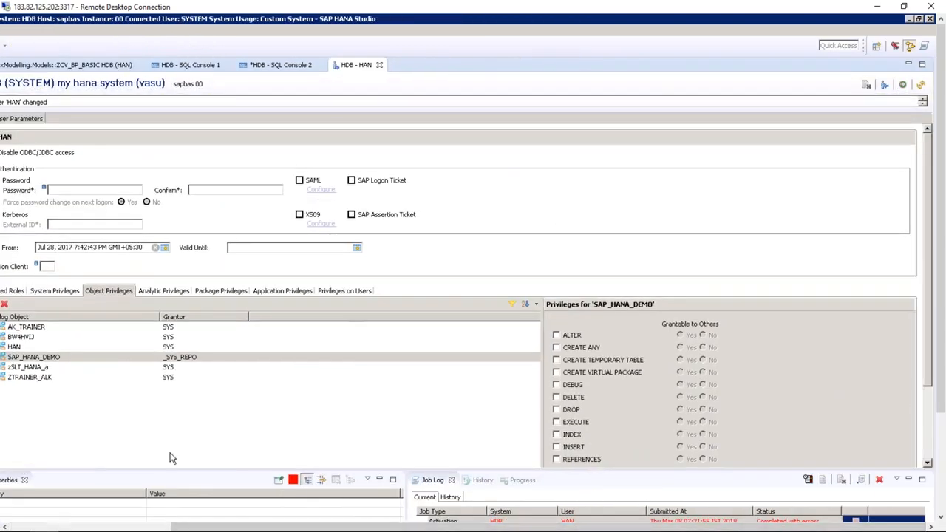
click(107, 527)
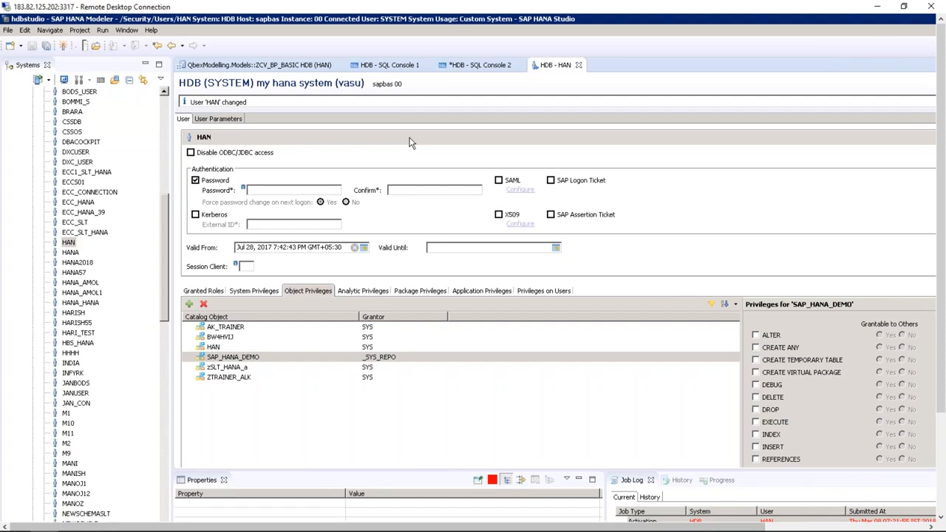
Close the HAN user tab and both SQL consoles, discarding the unsaved statement
click(579, 65)
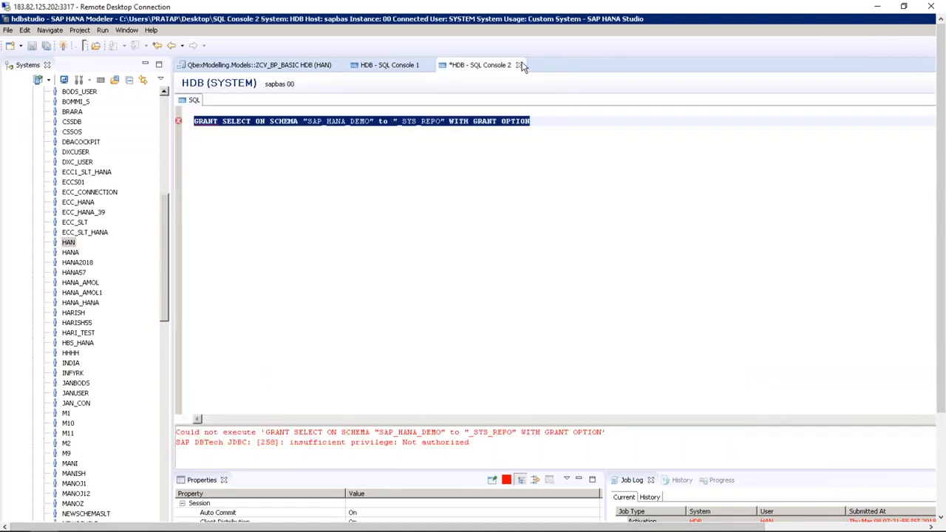
click(518, 65)
click(618, 330)
click(429, 65)
Log off and remove the HDB (SYSTEM) connection, then minimize the Systems view
drag(163, 229, 162, 127)
right_click(74, 213)
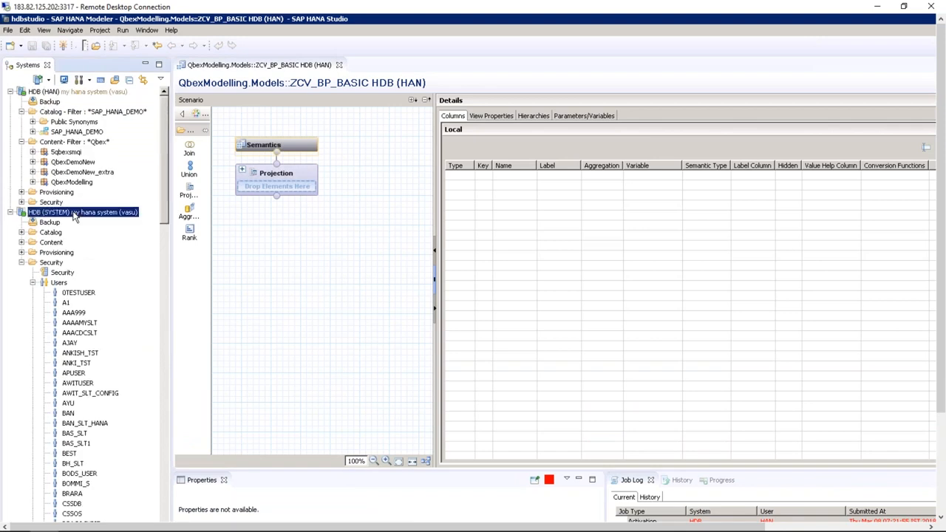
click(97, 340)
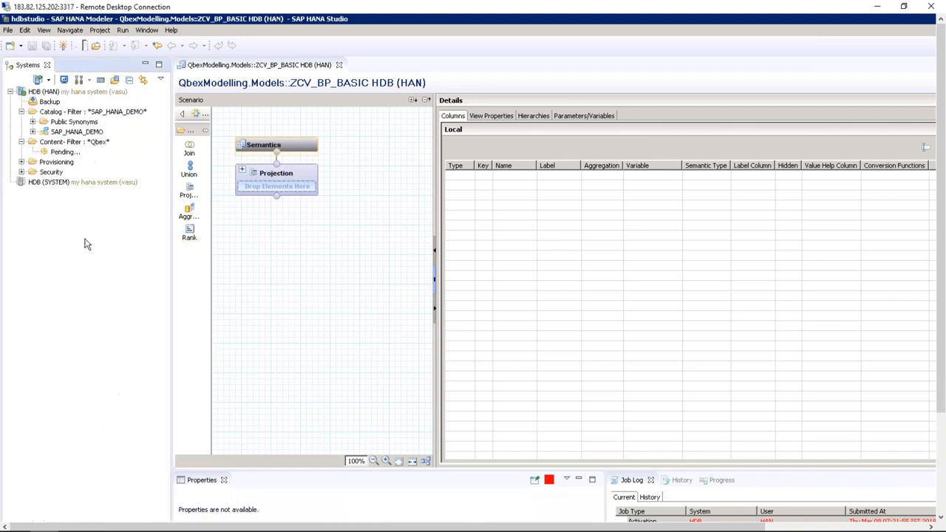
right_click(74, 183)
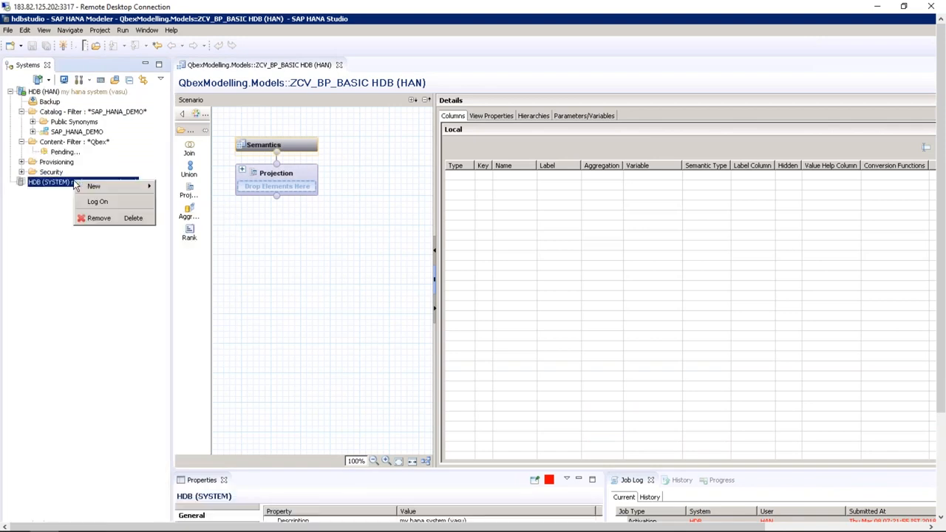
click(104, 218)
click(621, 330)
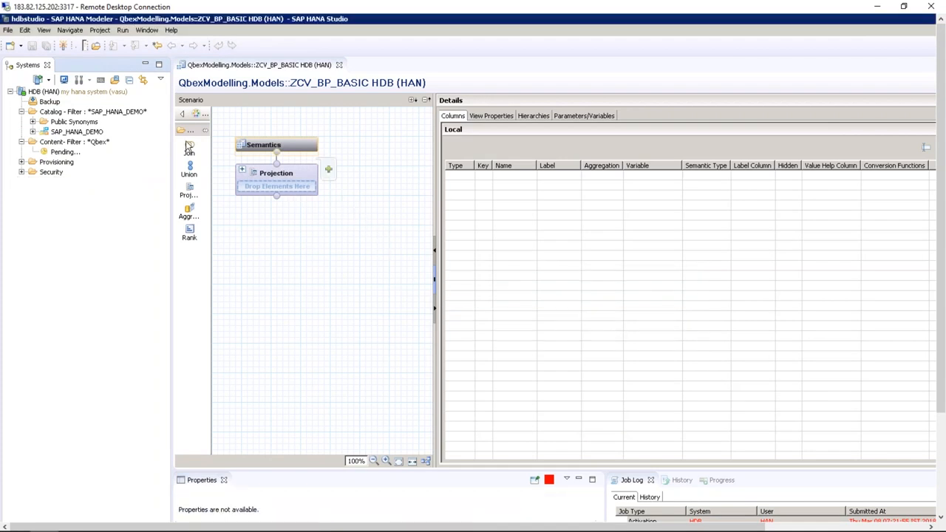
click(147, 66)
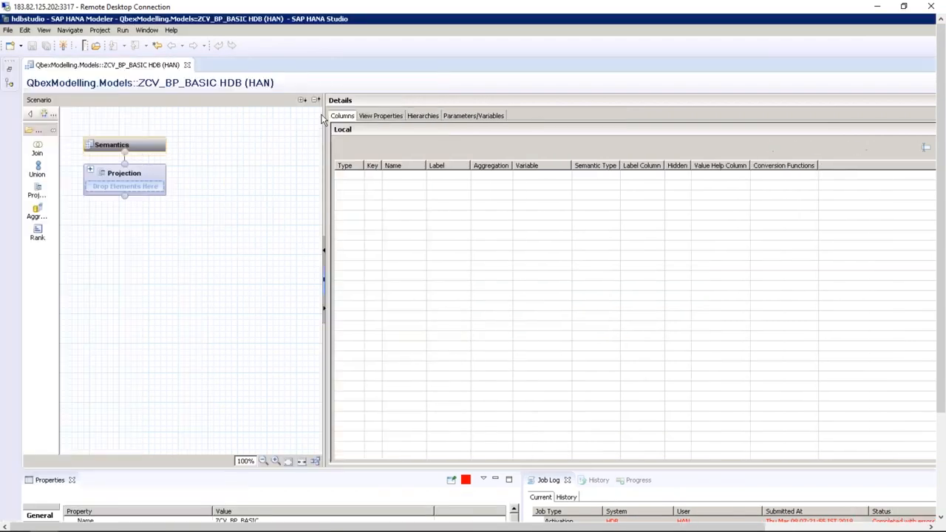
Widen the scenario canvas and add a Projection_1 node below the default Projection
drag(322, 116, 413, 118)
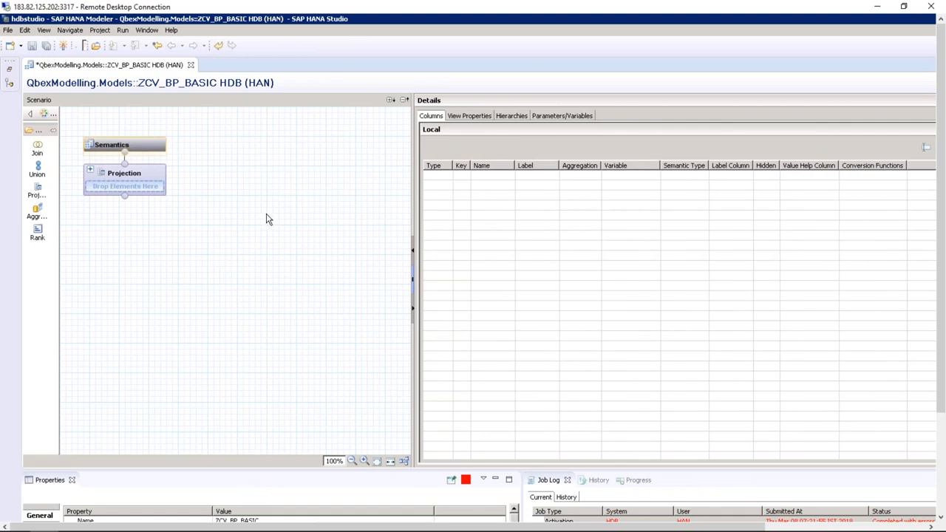
click(37, 191)
click(96, 290)
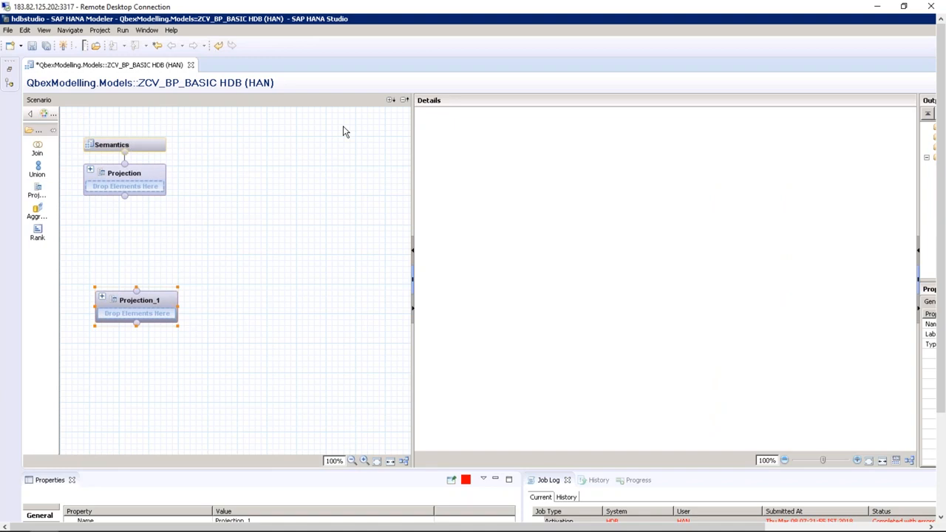
List SAP_HANA_DEMO's tables, select Projection_1, and widen the catalog tree to show full table names
click(9, 74)
click(32, 132)
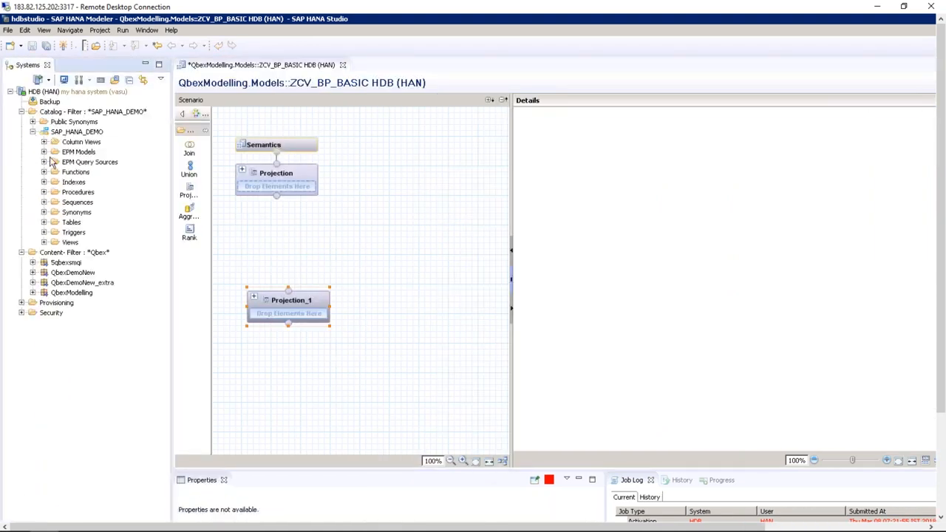
click(45, 222)
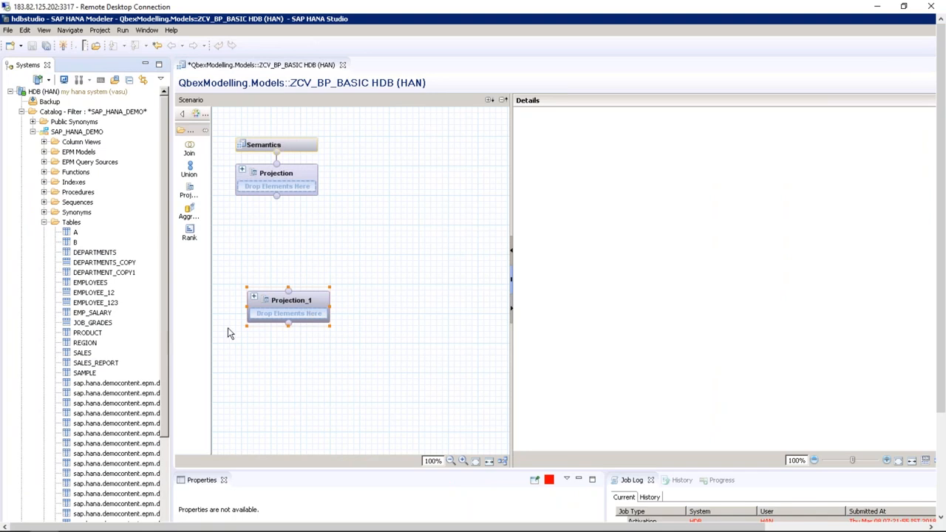
click(250, 325)
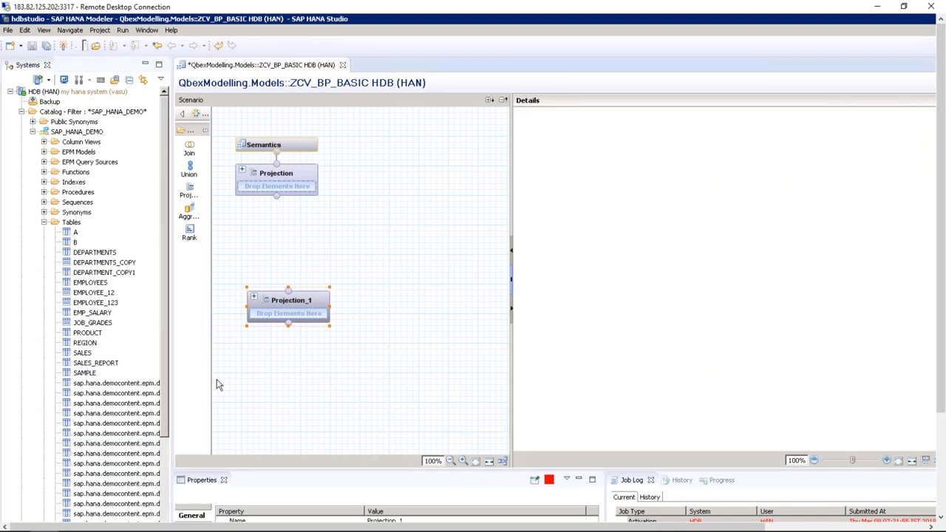
drag(185, 341, 298, 337)
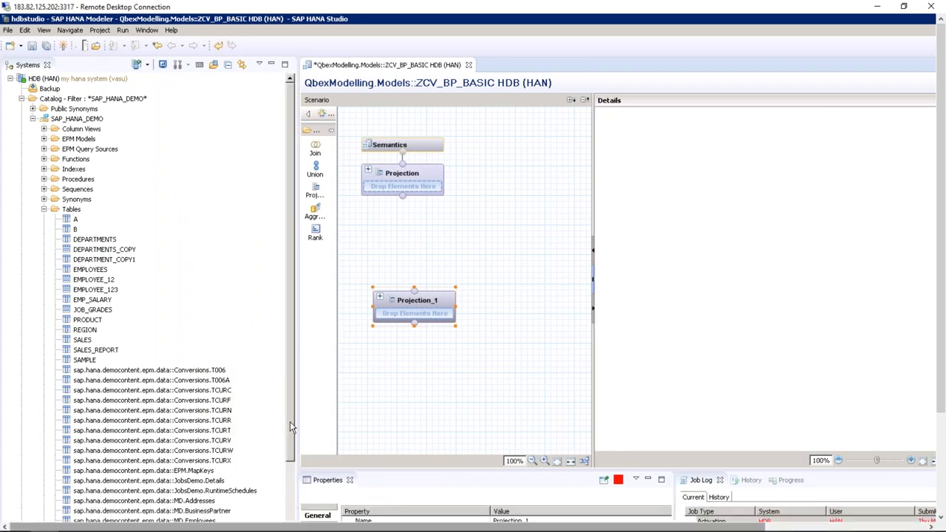
scroll(290, 421, down, 3)
Drag the MD.BusinessPartner table onto Projection_1 as its data source
click(214, 411)
drag(215, 410, 414, 313)
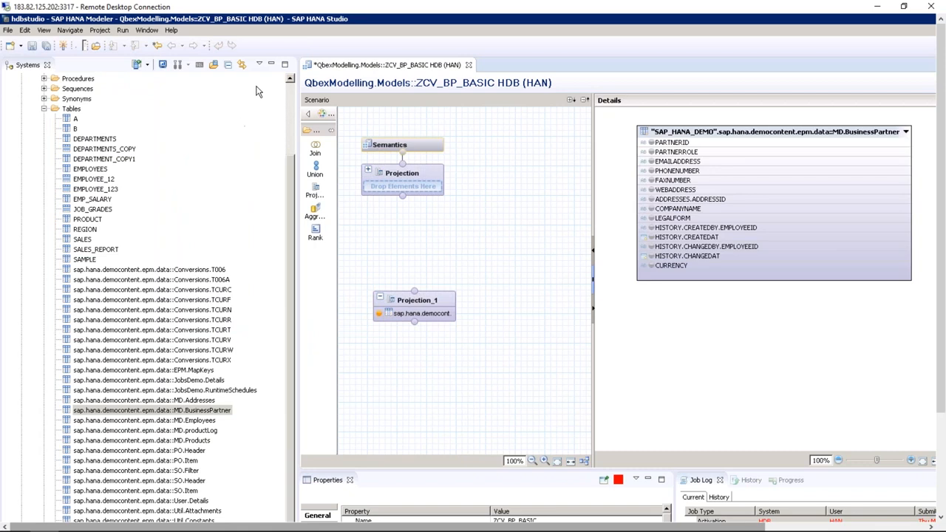
click(272, 65)
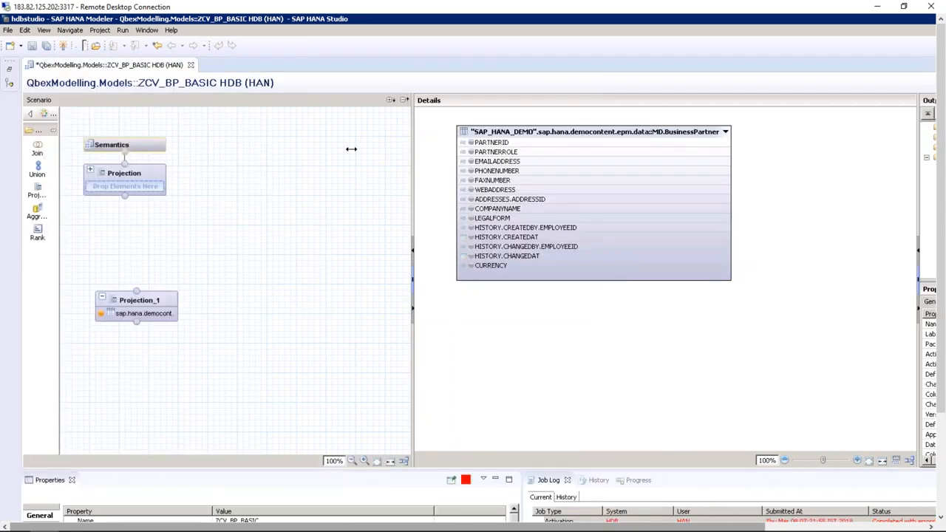
drag(411, 149, 280, 150)
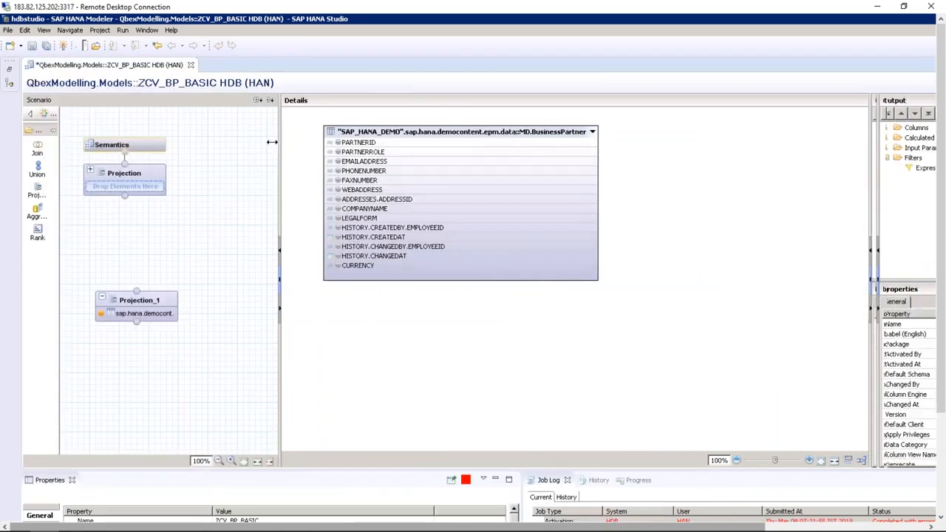
Add PARTNERID, PARTNERROLE, COMPANYNAME and LEGALFORM to Projection_1's output columns
click(338, 143)
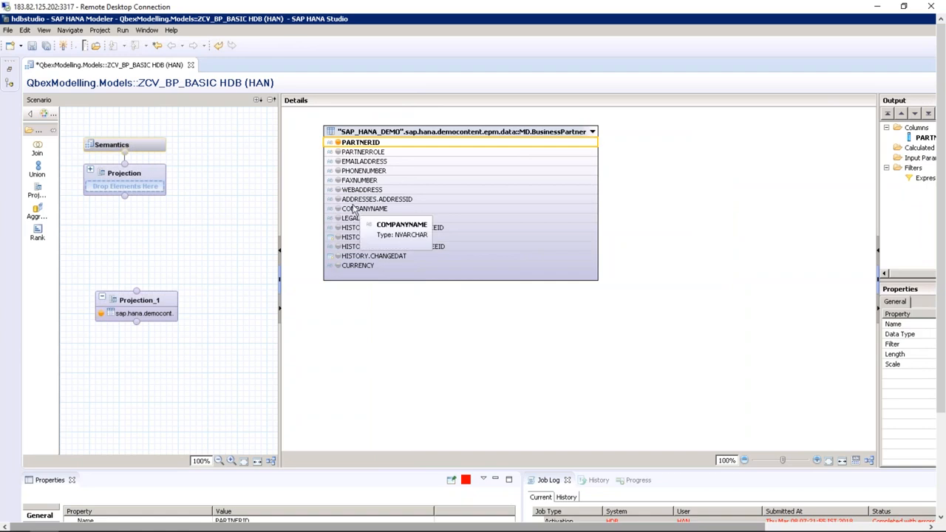
click(339, 152)
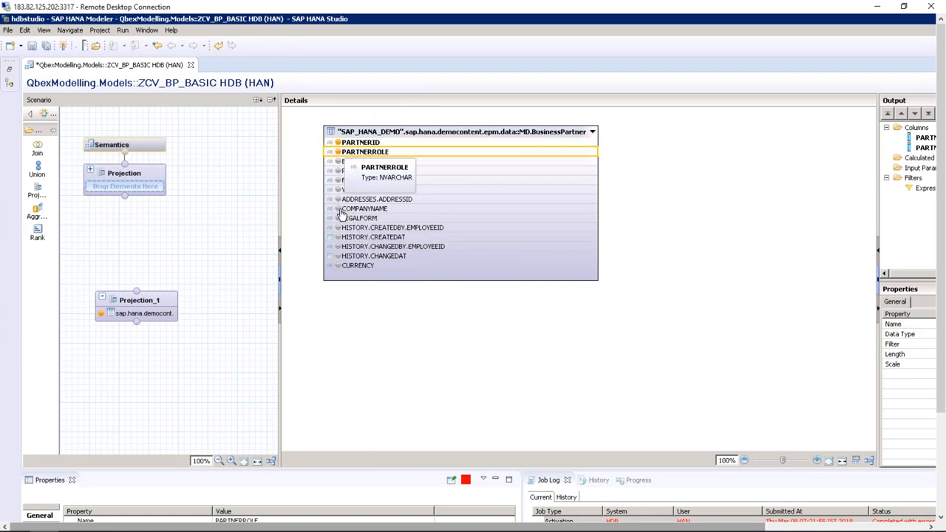
click(339, 208)
click(338, 218)
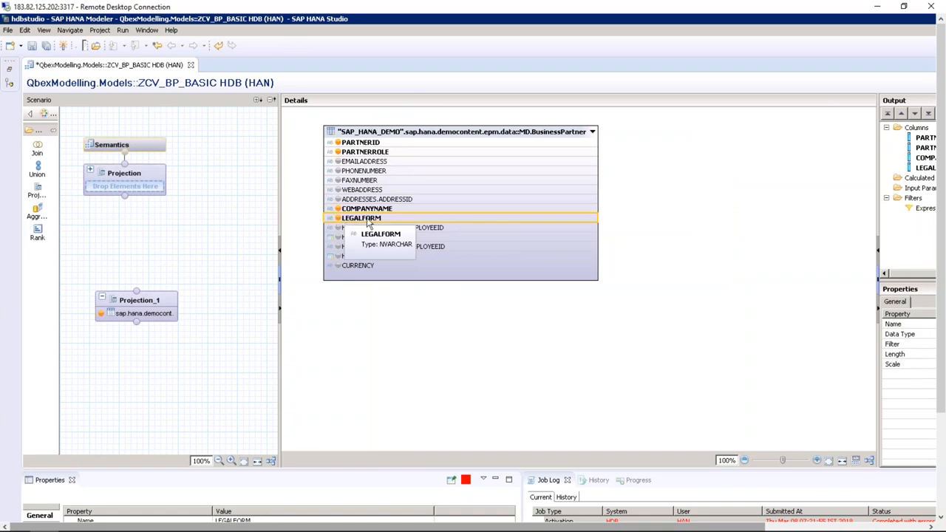
drag(281, 200, 370, 199)
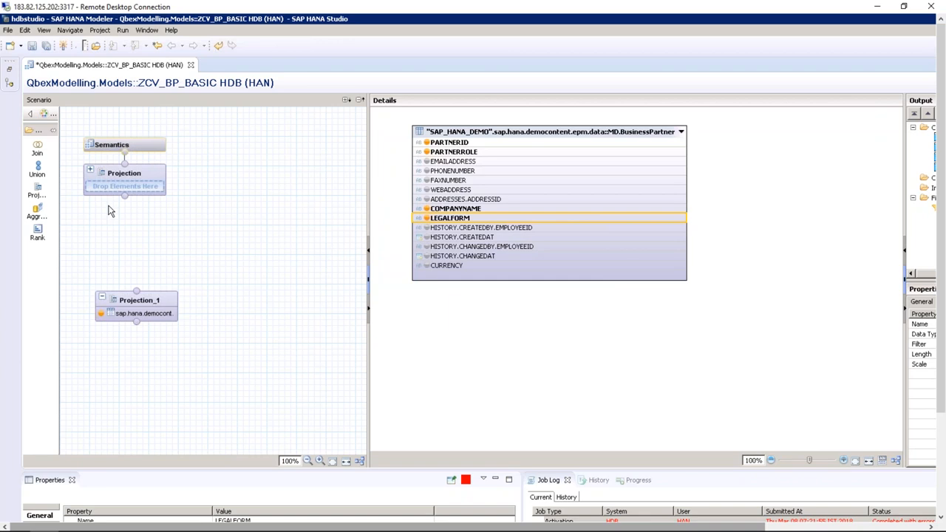
click(37, 192)
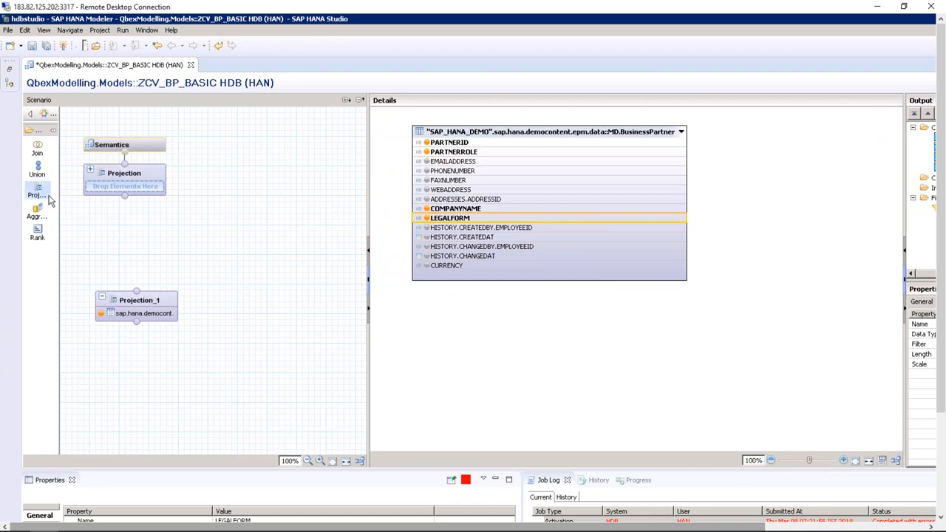
Drop a new Projection_2 node on the diagram and rename Projection_1 to BP_PROJECTION
click(263, 297)
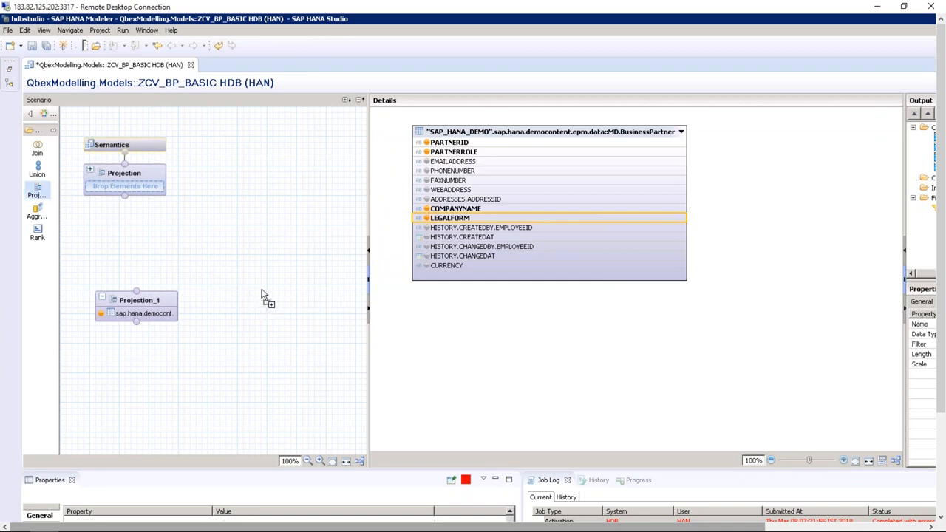
click(135, 306)
right_click(135, 306)
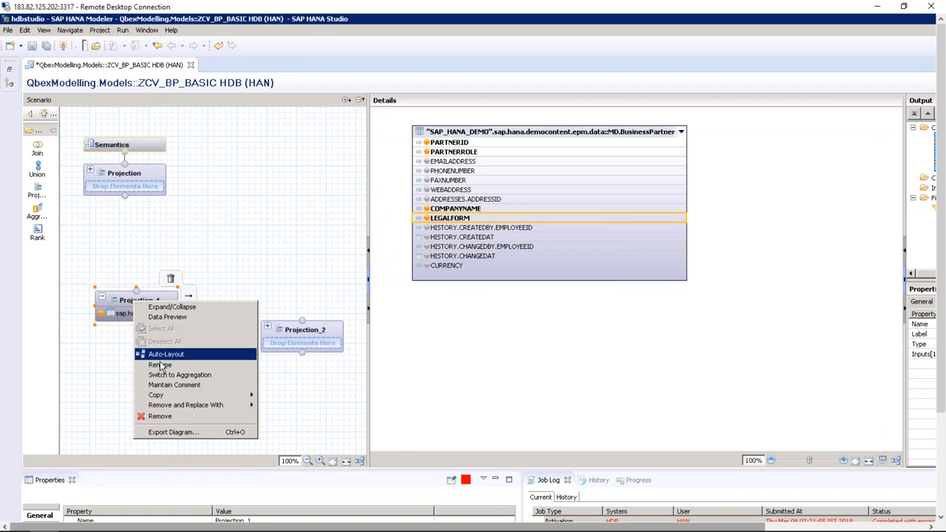
click(161, 366)
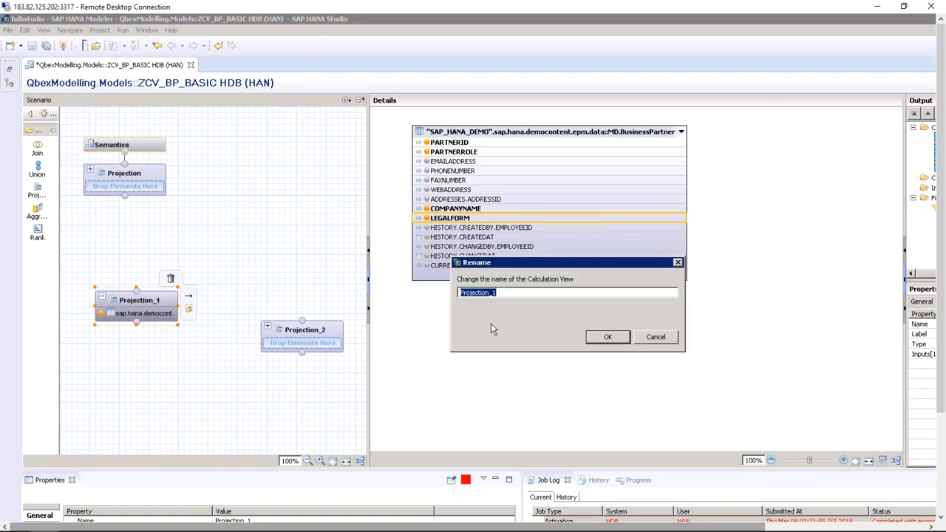
text(BP)
click(607, 336)
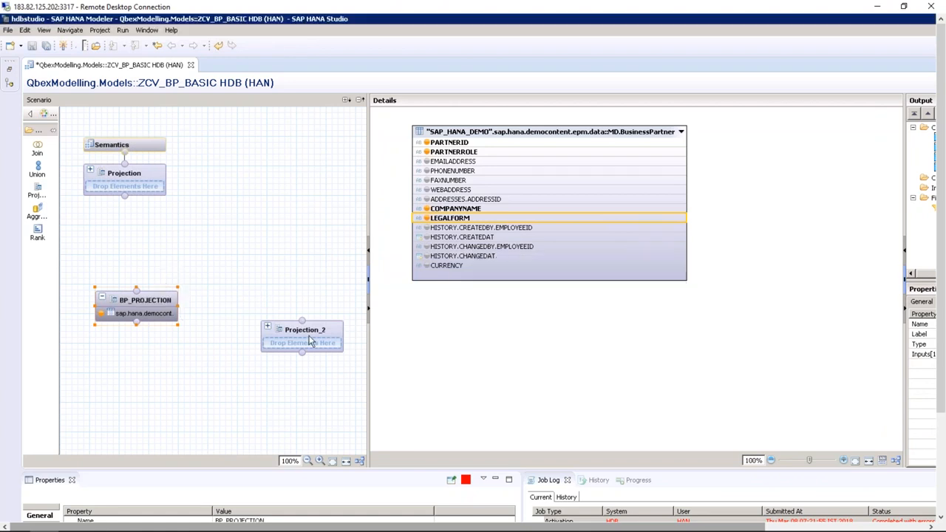
click(310, 342)
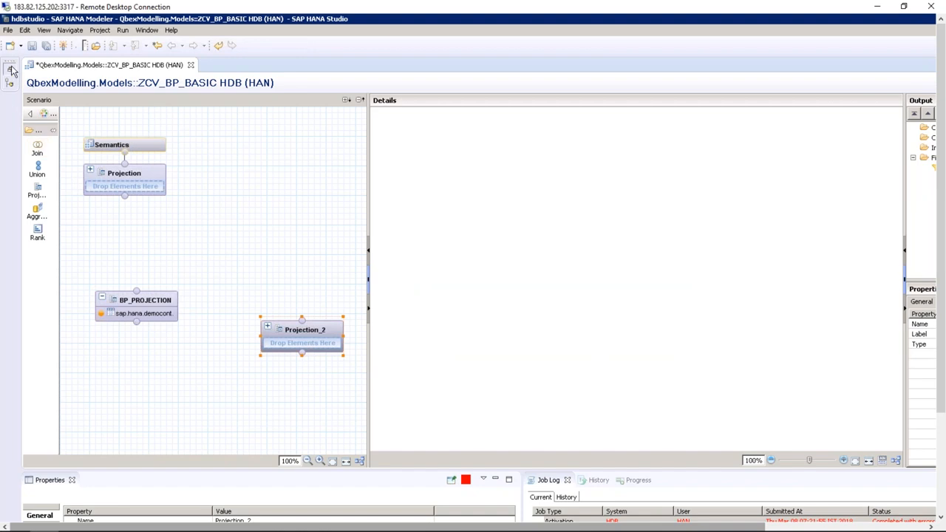
click(12, 70)
Feed MD.Addresses into Projection_2 and output ADDRESSID, CITY, COUNTRY and REGION
drag(202, 402, 543, 334)
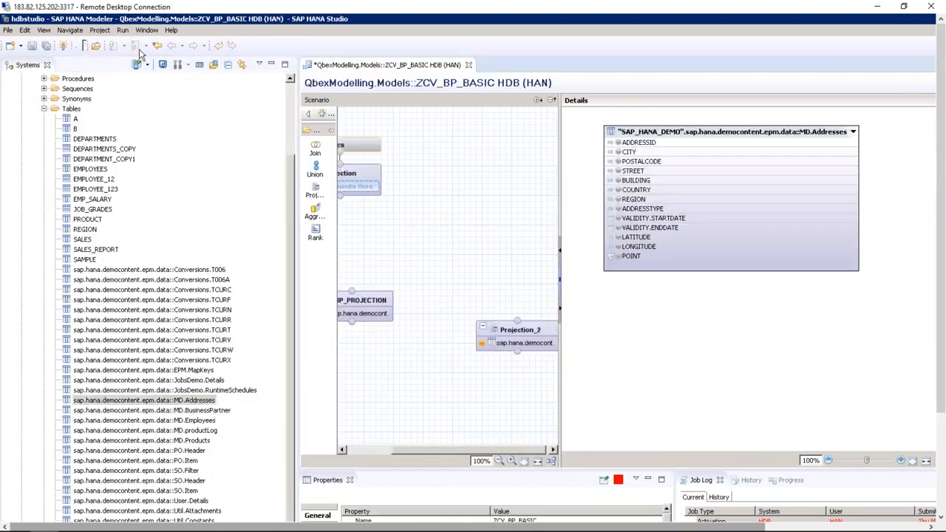
click(272, 64)
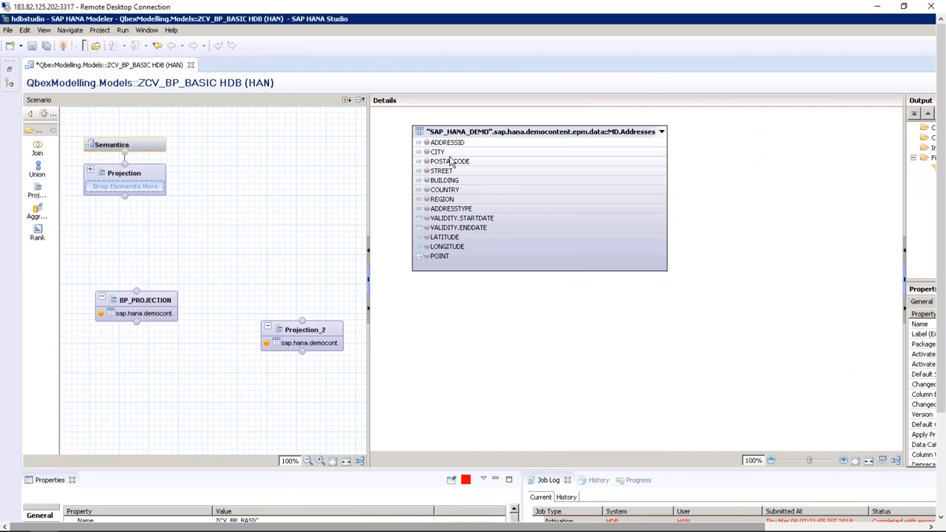
click(148, 303)
click(324, 334)
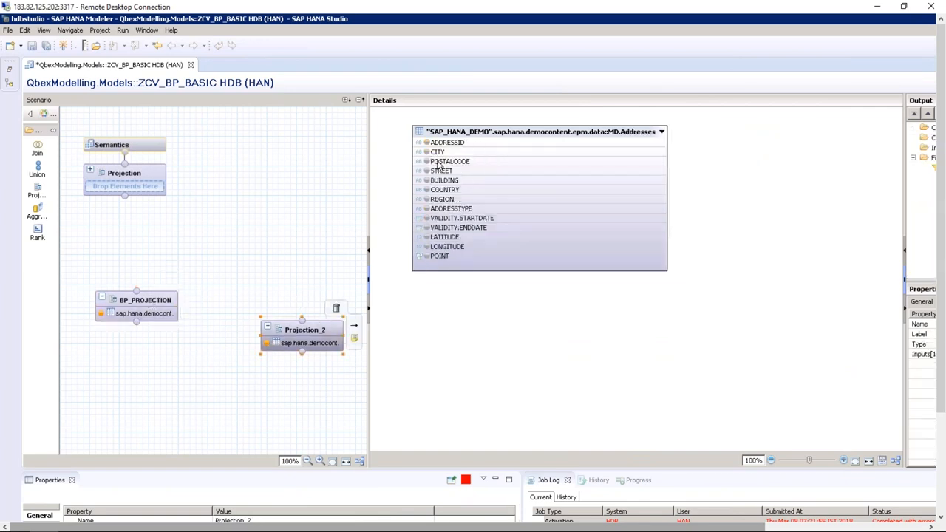
click(427, 142)
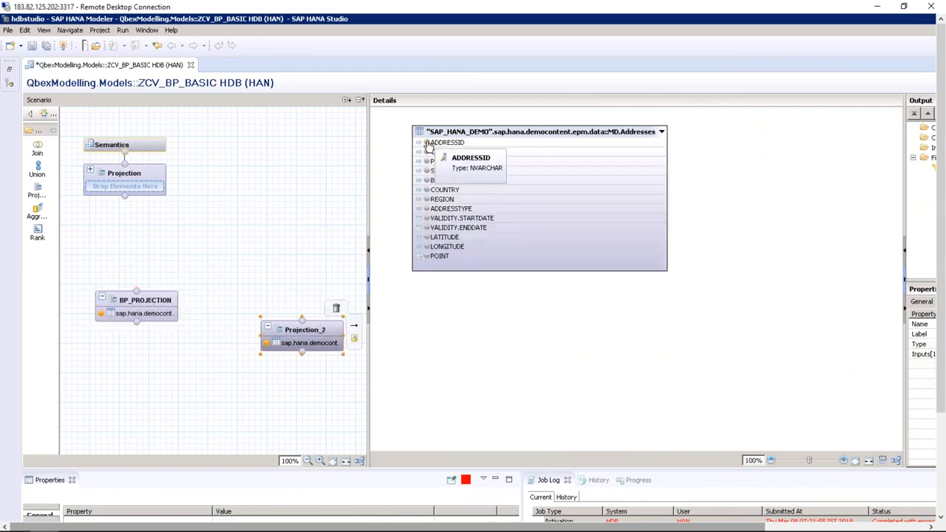
click(426, 152)
click(427, 190)
click(427, 199)
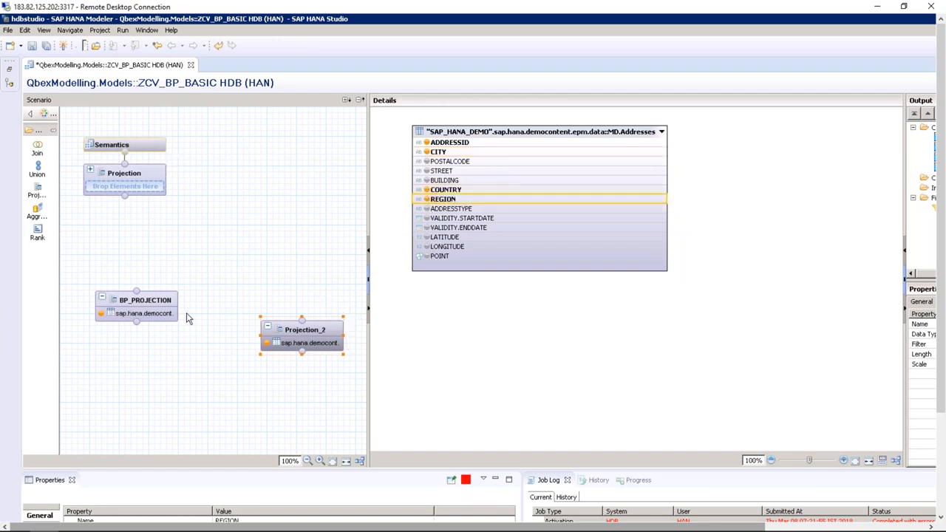
Rename Projection_2 to ADD_PROJECTION
right_click(320, 336)
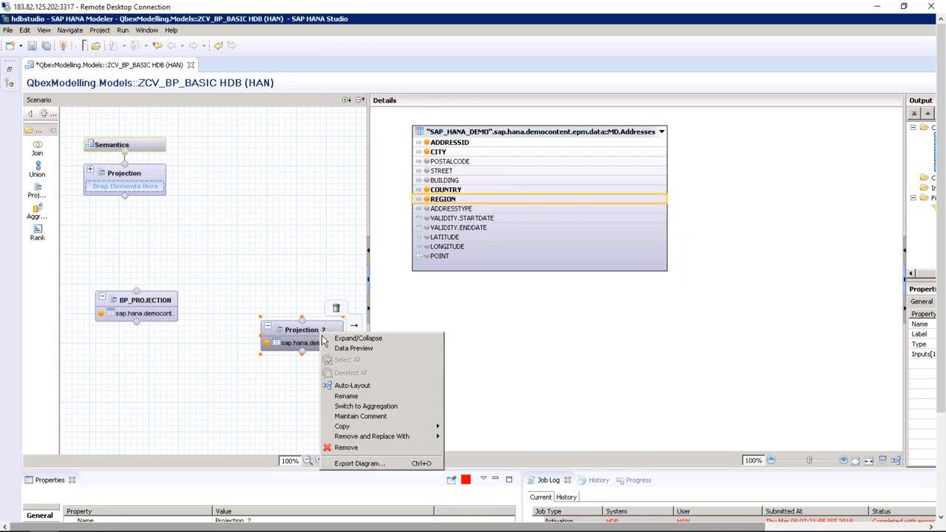
click(346, 397)
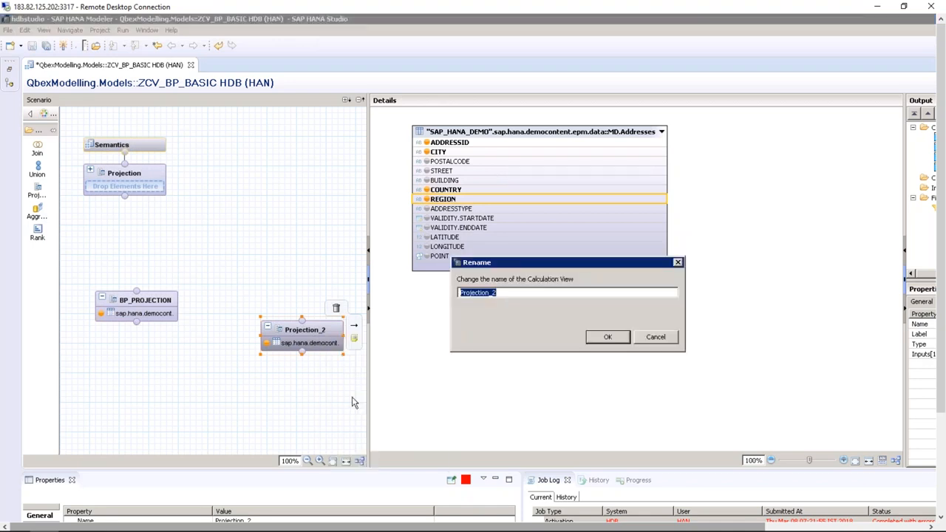
text(ADD_PROJECTION)
click(608, 337)
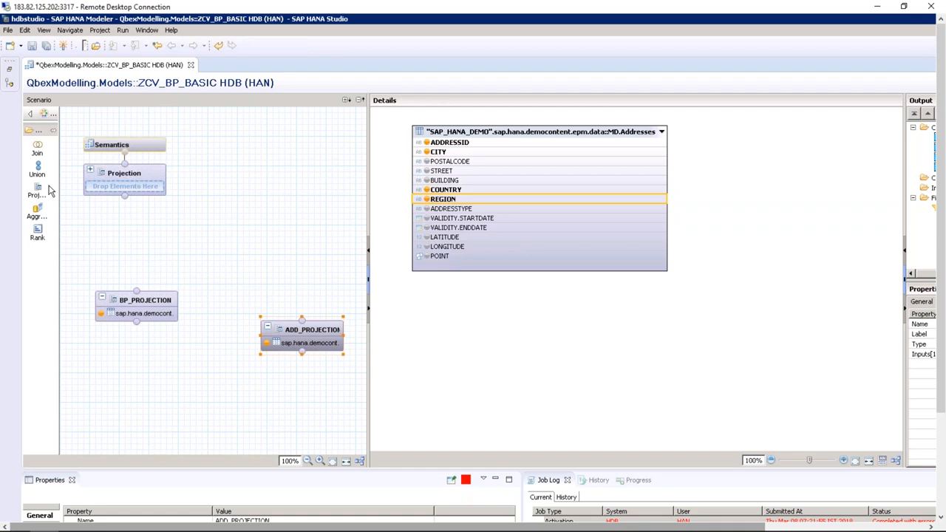
click(41, 152)
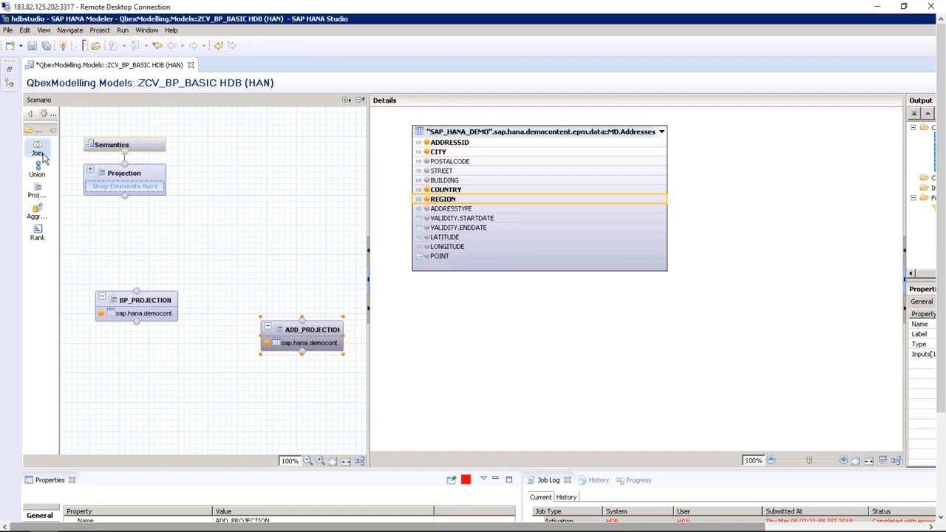
Create Join_1 and connect BP_PROJECTION and ADD_PROJECTION into it as inputs
click(201, 229)
click(216, 264)
drag(137, 295, 238, 274)
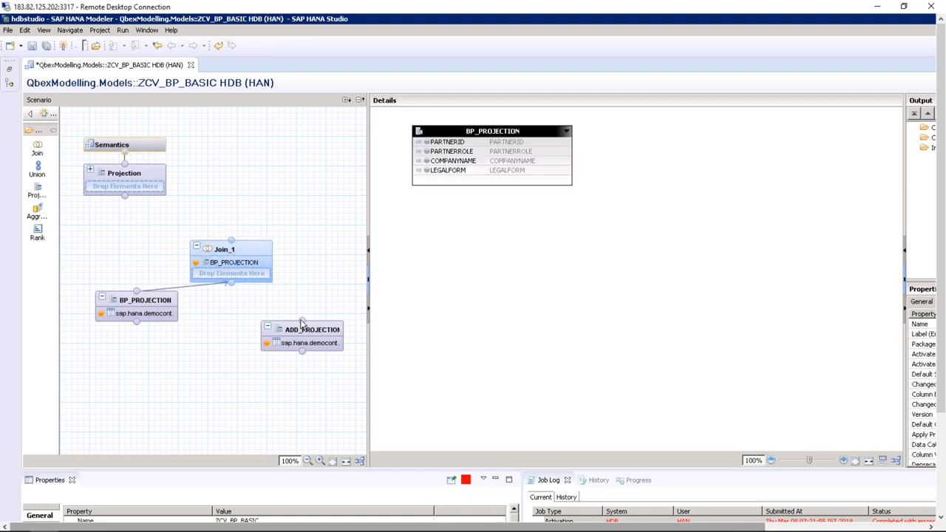
drag(301, 323, 234, 286)
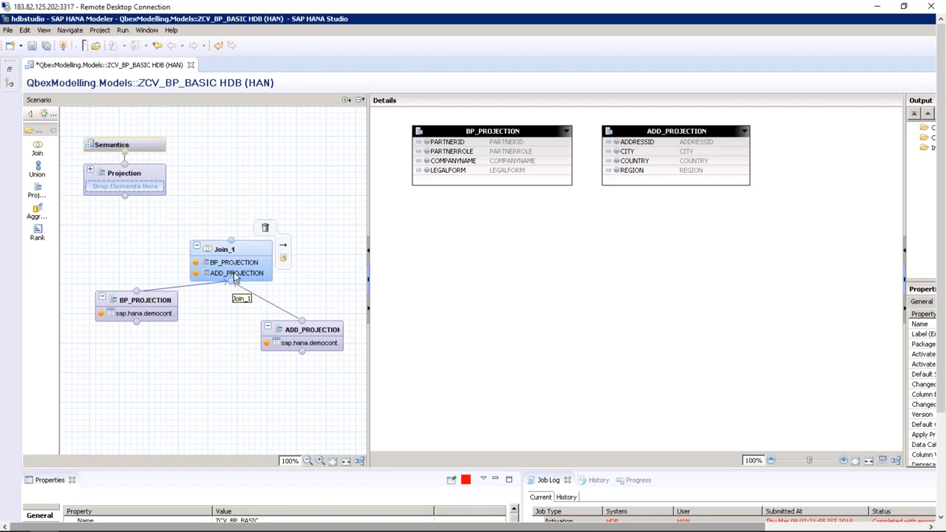
mouse_move(259, 254)
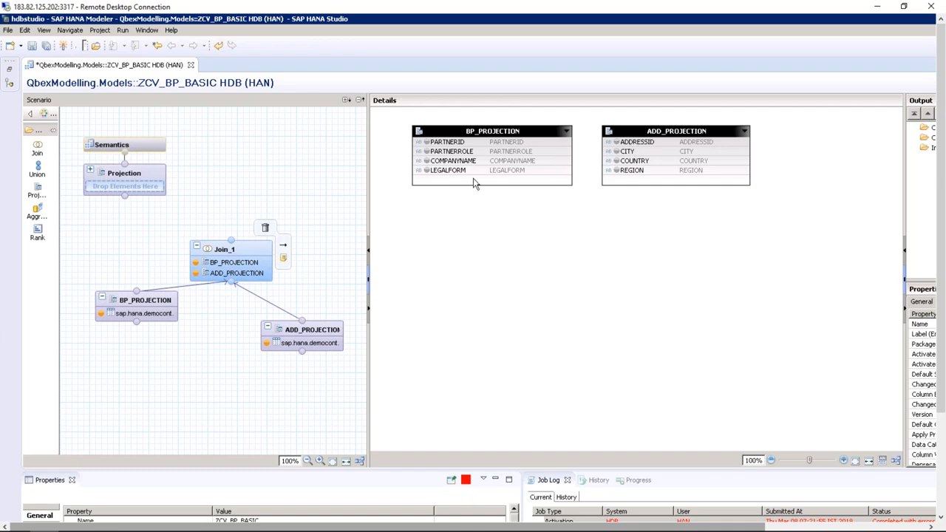
Add ADDRESSES.ADDRESSID to BP_PROJECTION's output columns
click(148, 307)
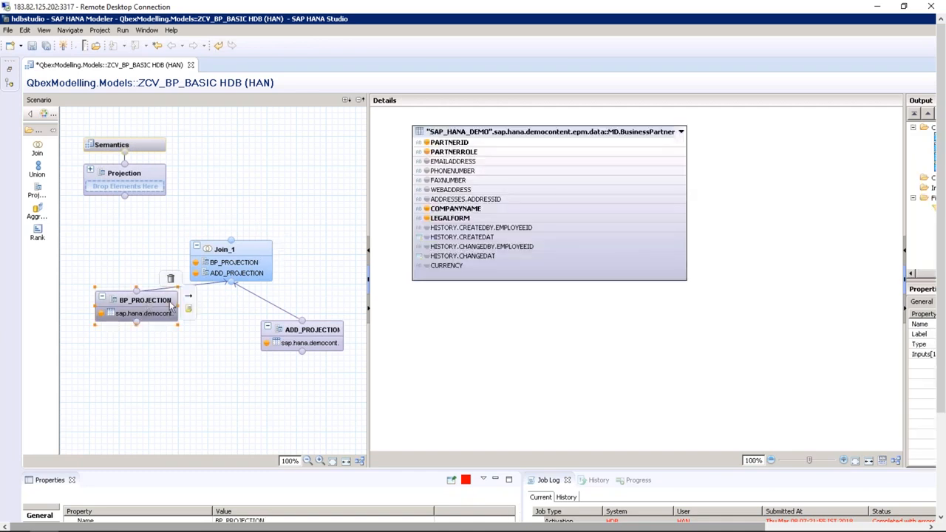
click(483, 200)
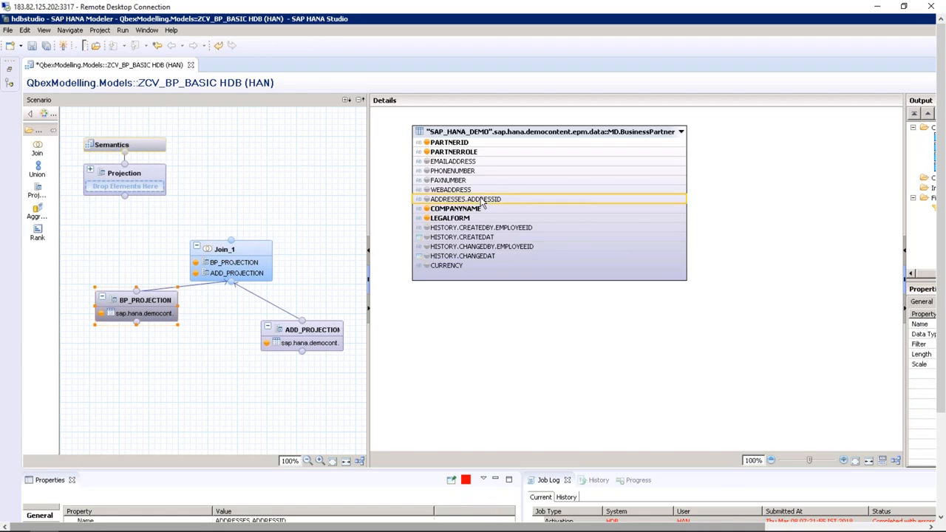
right_click(483, 199)
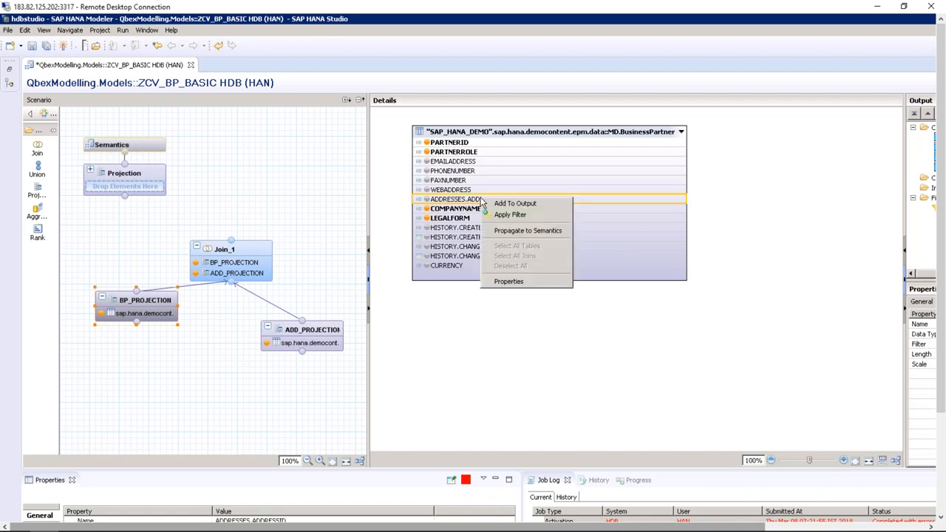
click(532, 207)
Select Join_1 and move ADD_PROJECTION further right in its join diagram
click(251, 254)
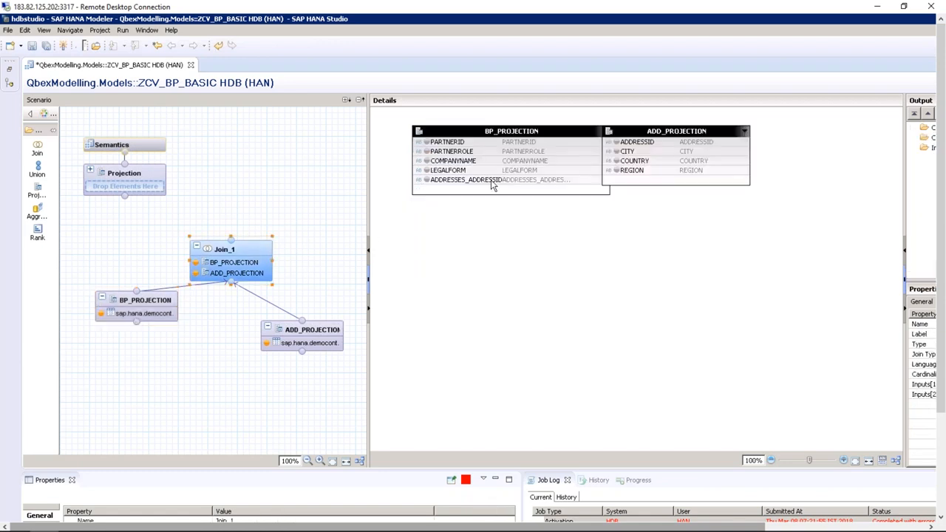
drag(653, 134, 734, 136)
click(242, 251)
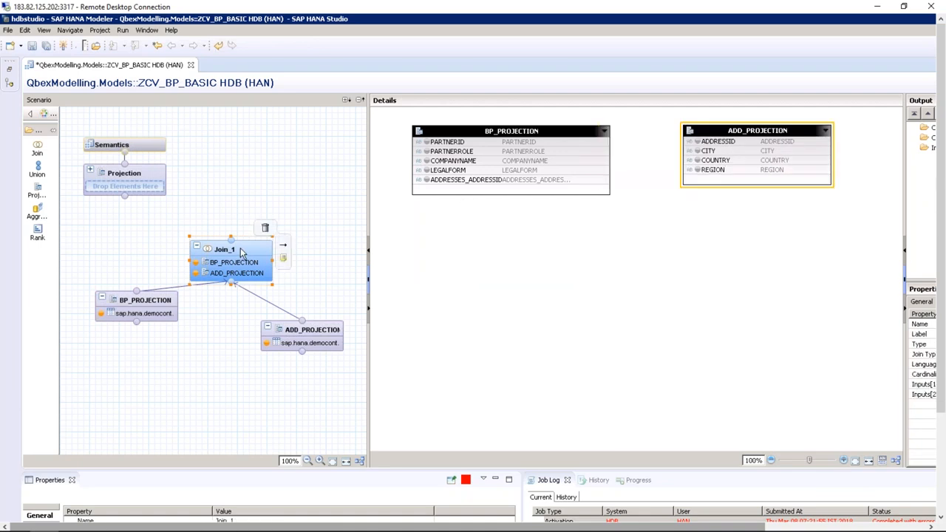
click(198, 334)
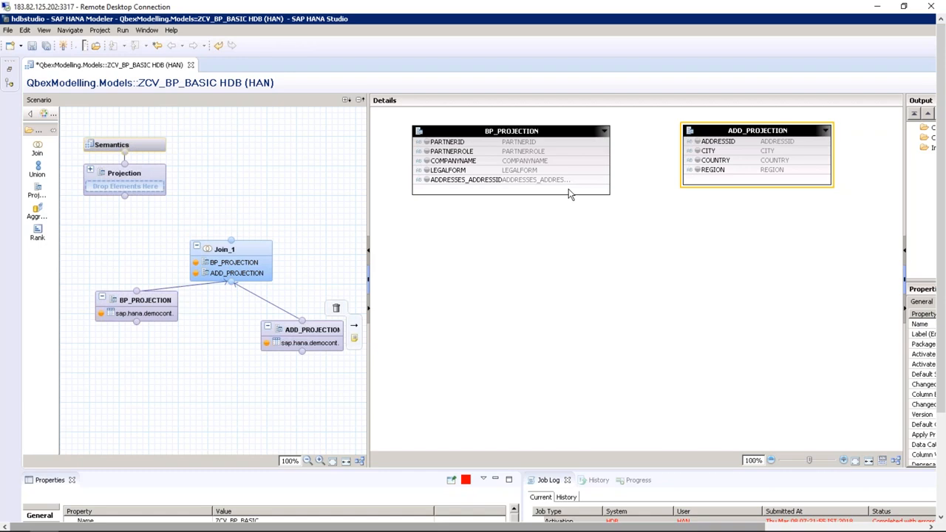
Start a new join with BP_PROJECTION as left table and ADD_PROJECTION as right table
right_click(662, 243)
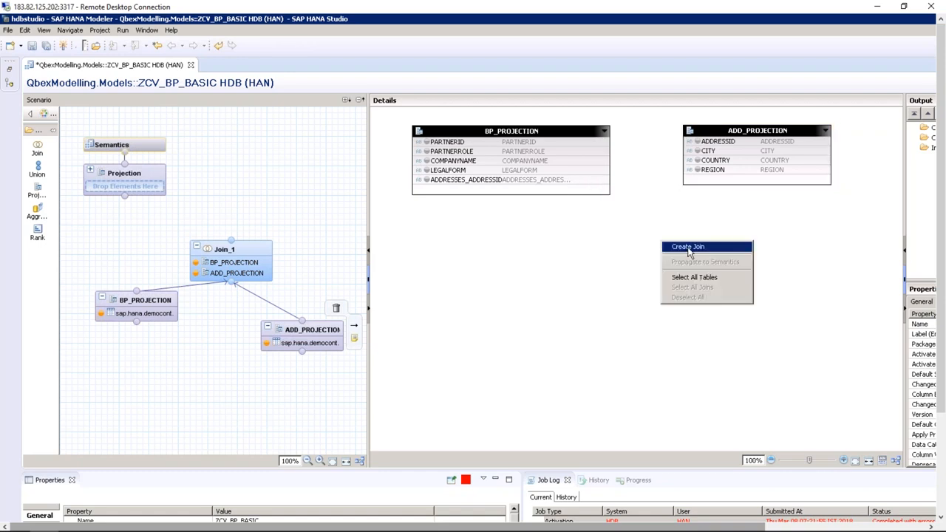
click(689, 248)
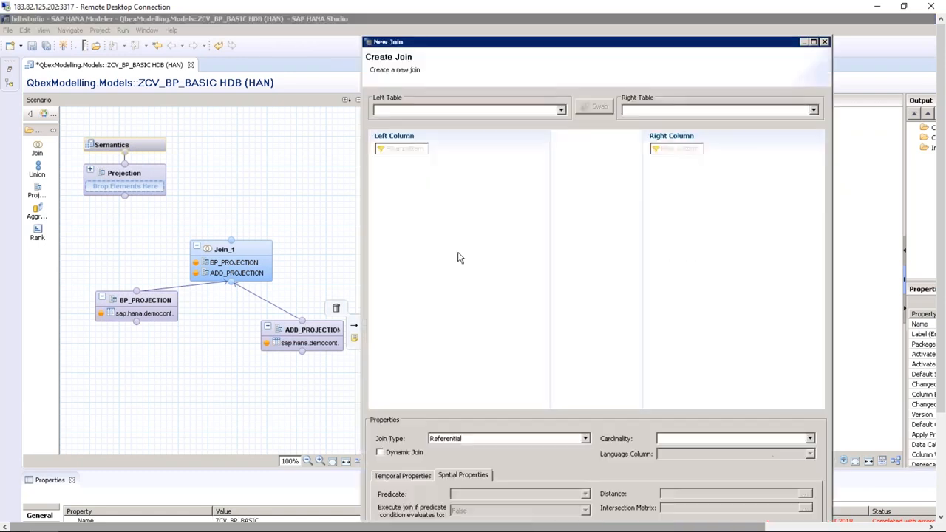
click(562, 109)
click(480, 122)
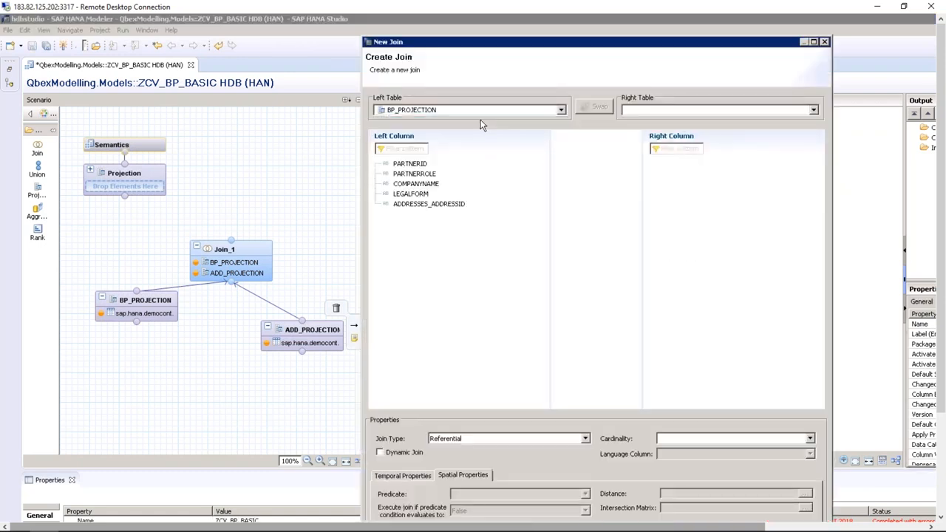
click(675, 117)
click(672, 122)
Link ADDRESSES_ADDRESSID to ADDRESSID as an Inner join and confirm it
drag(436, 205, 684, 164)
drag(485, 205, 685, 164)
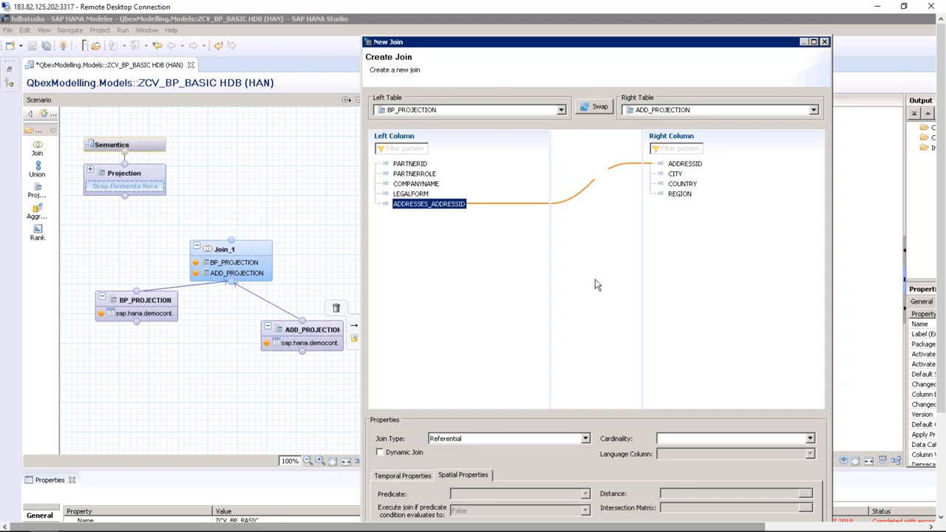
click(571, 439)
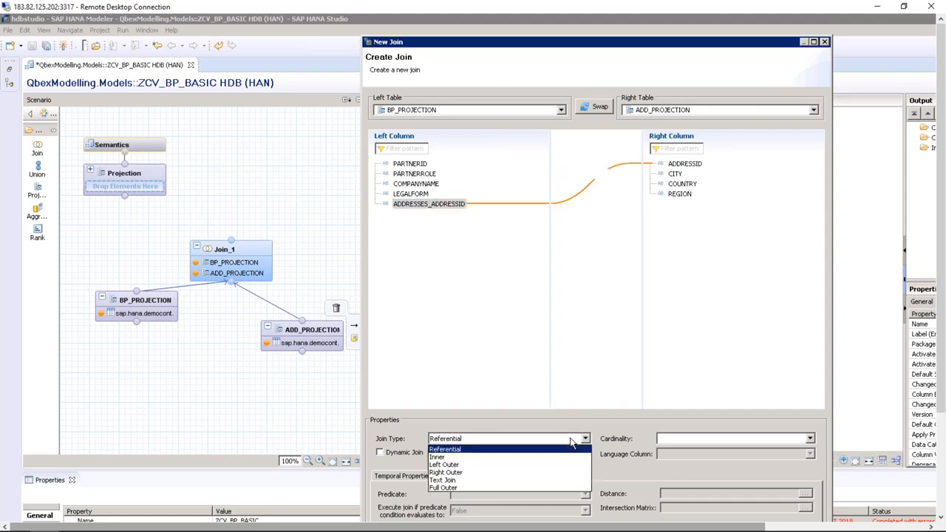
click(499, 457)
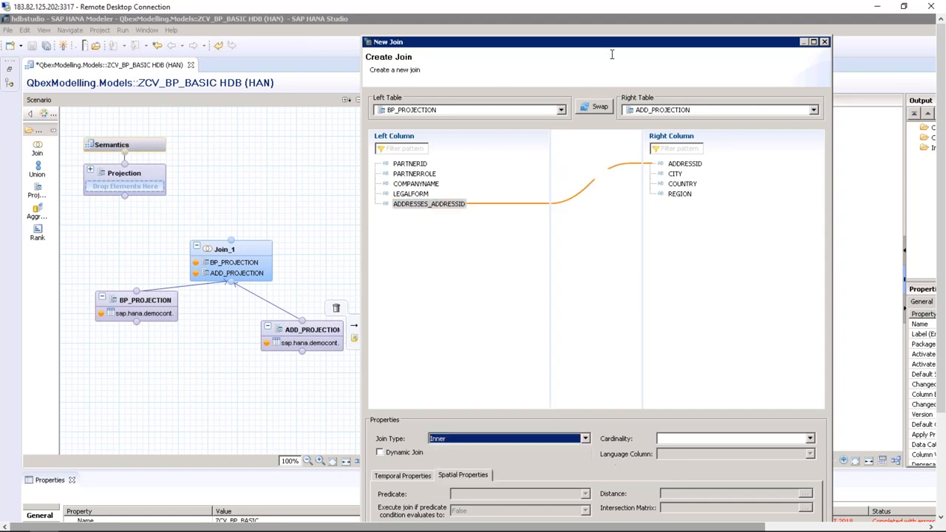
mouse_move(764, 529)
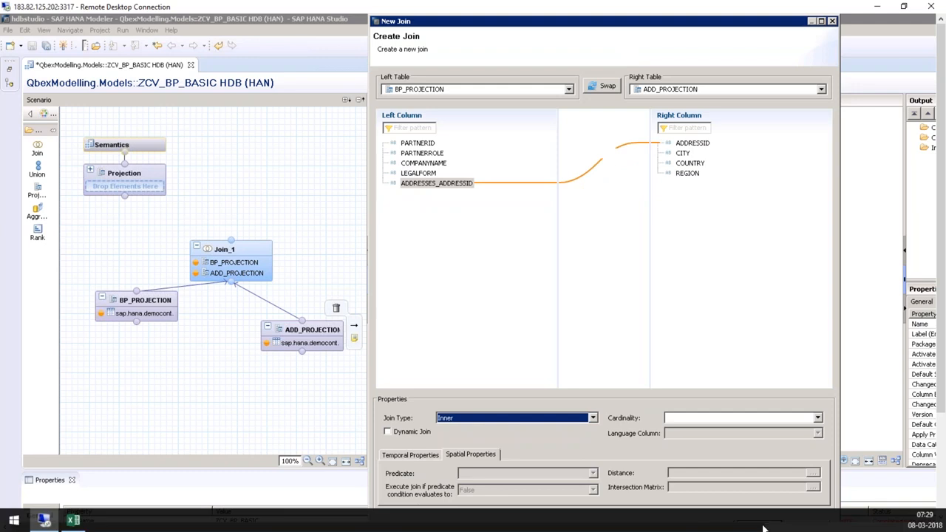
drag(840, 18, 798, 123)
drag(717, 127, 718, 56)
click(711, 469)
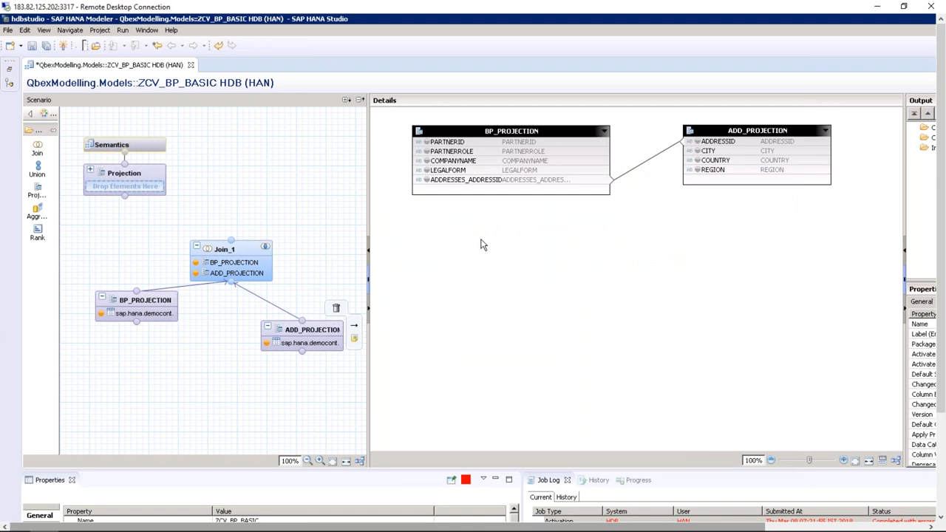
Output PARTNERID, PARTNERROLE, COMPANYNAME, LEGALFORM, CITY, COUNTRY and REGION from Join_1
click(427, 141)
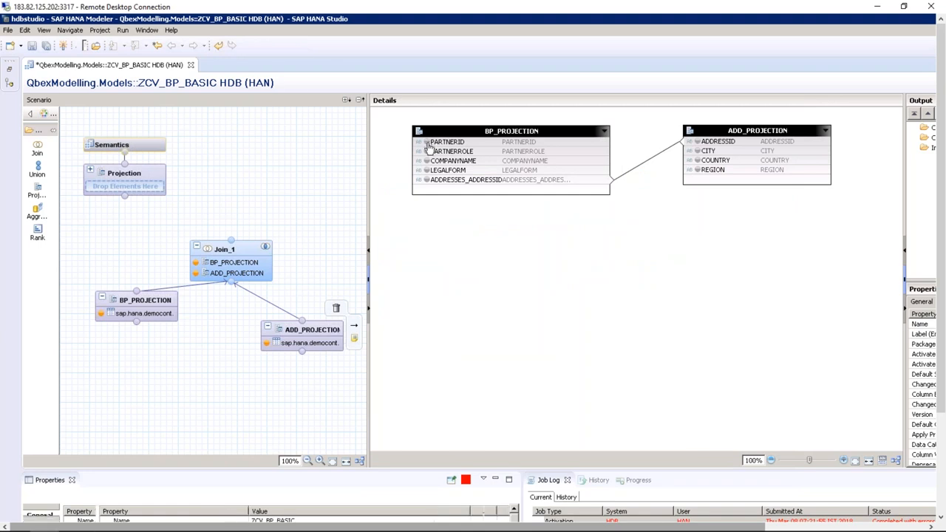
click(426, 150)
click(426, 160)
click(427, 170)
click(696, 151)
click(696, 160)
click(696, 170)
drag(367, 144, 202, 144)
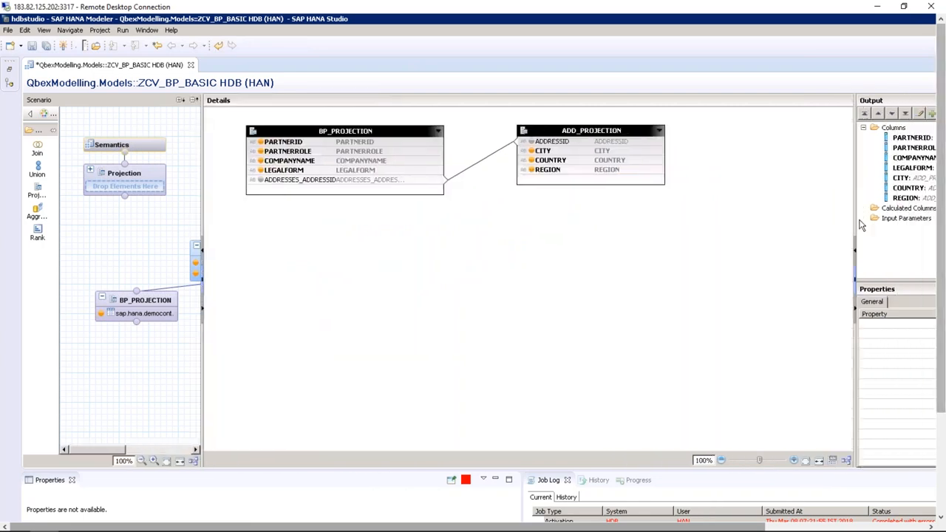
drag(856, 209, 697, 194)
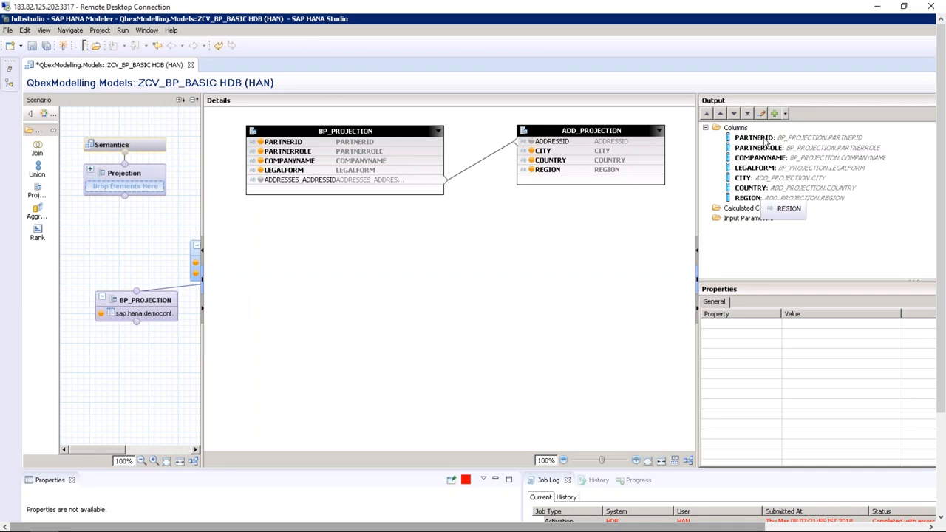
click(765, 140)
click(765, 148)
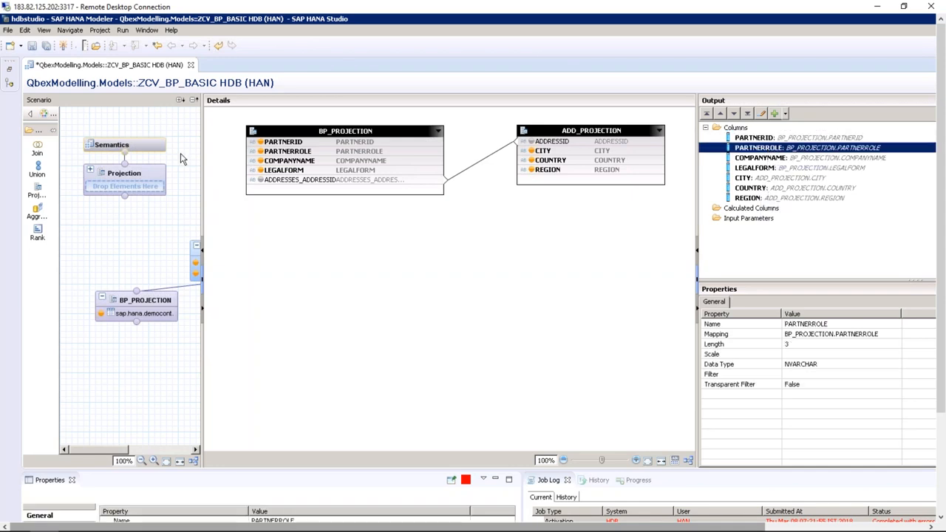
Connect Join_1 into the Projection node and add all seven columns to its output
drag(213, 120, 334, 123)
drag(232, 243, 141, 182)
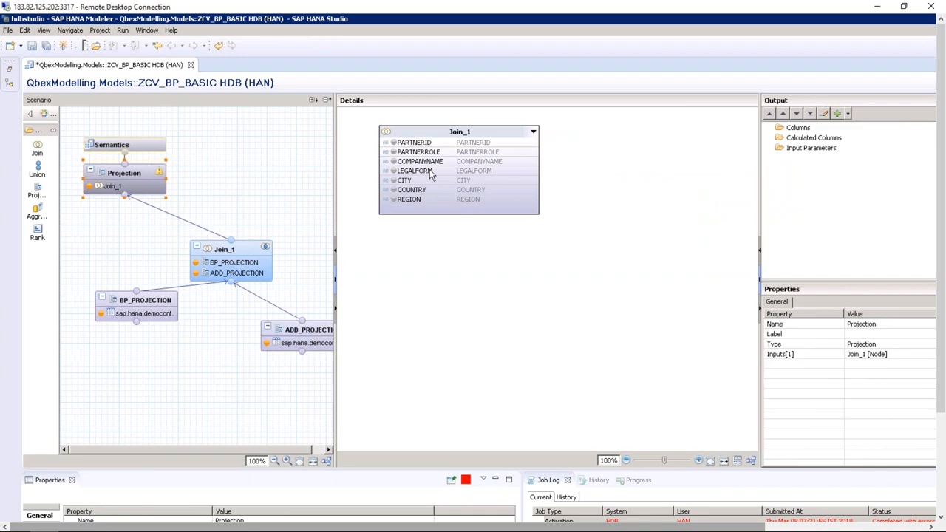
click(436, 144)
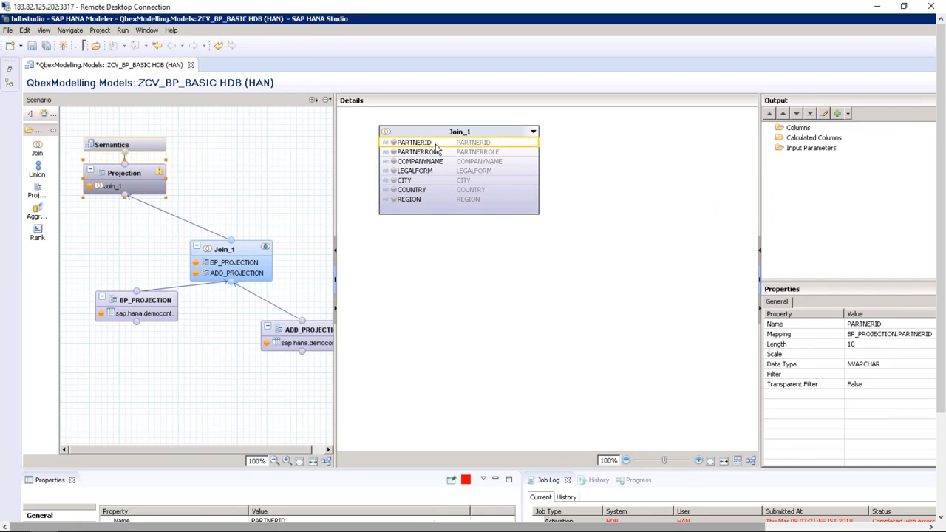
shift+click(436, 201)
right_click(436, 201)
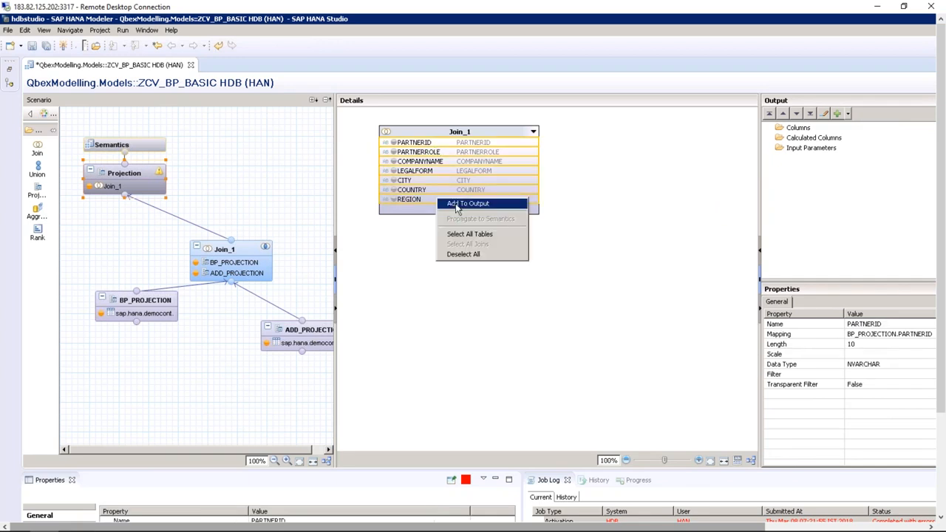
click(456, 207)
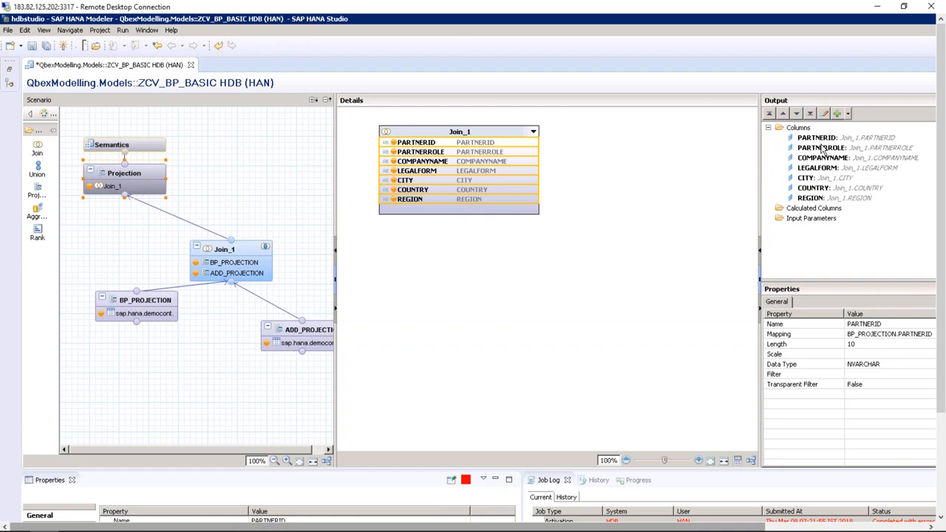
Review the Semantics columns PARTNERID through REGION plus the view's properties, hierarchies and parameters
click(147, 149)
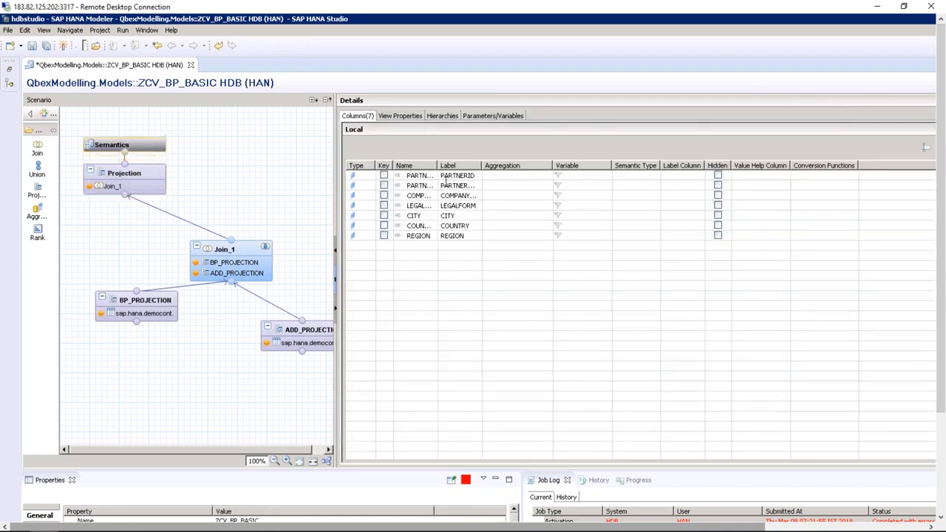
click(353, 177)
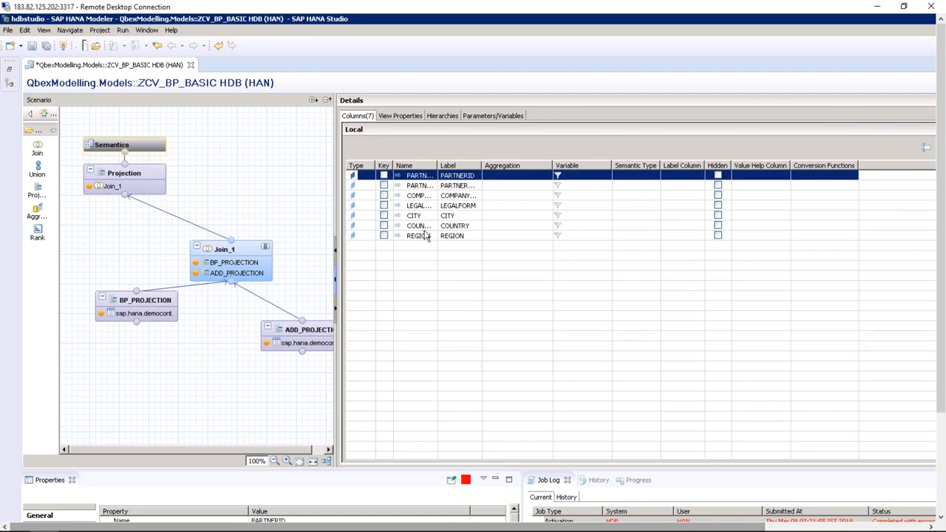
double_click(436, 165)
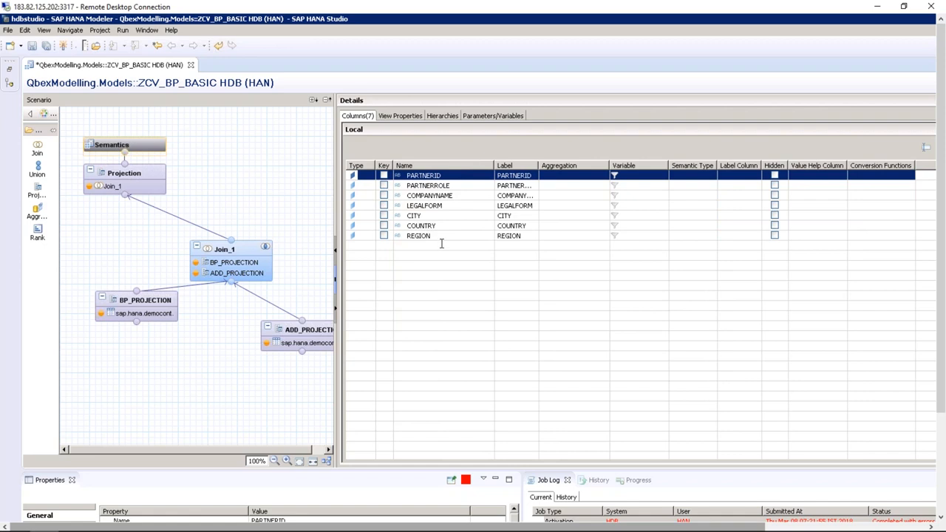
click(404, 117)
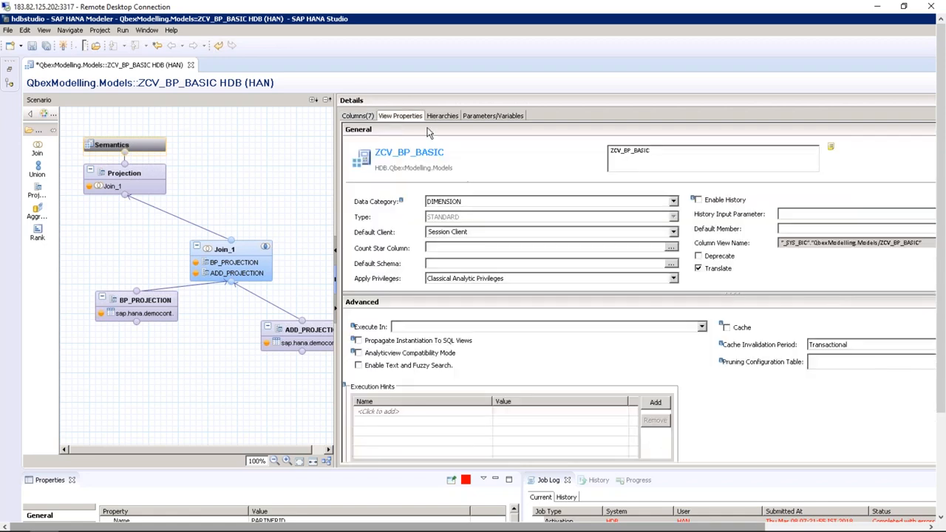
click(451, 118)
click(478, 118)
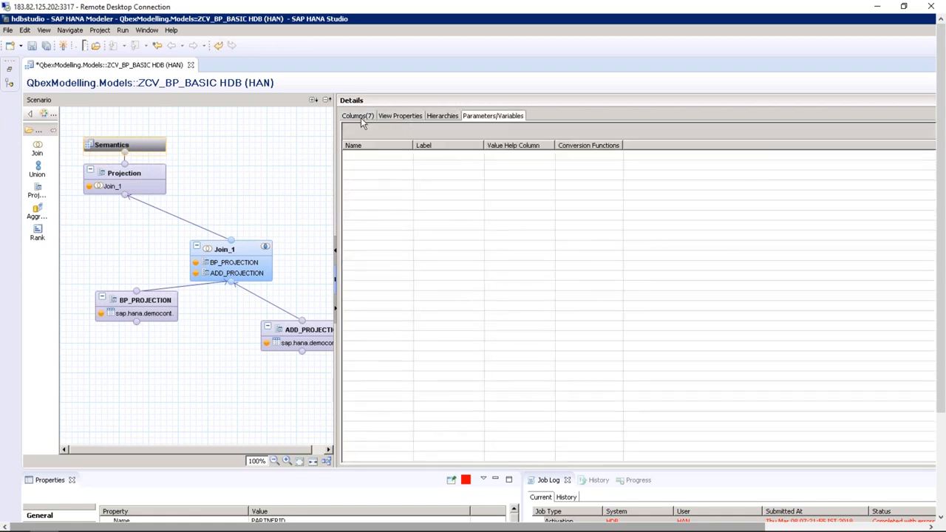
click(357, 116)
click(699, 529)
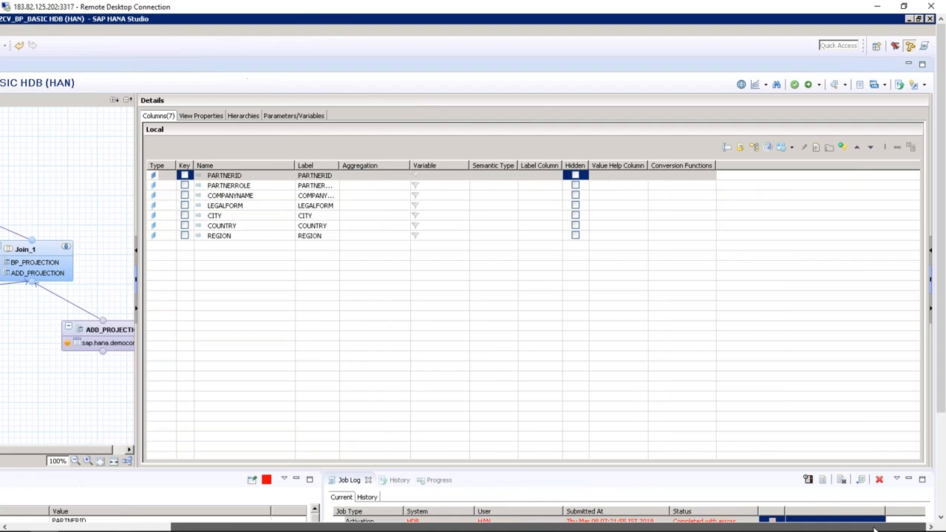
Activate ZCV_BP_BASIC under change HDB@HDB//12345
click(797, 86)
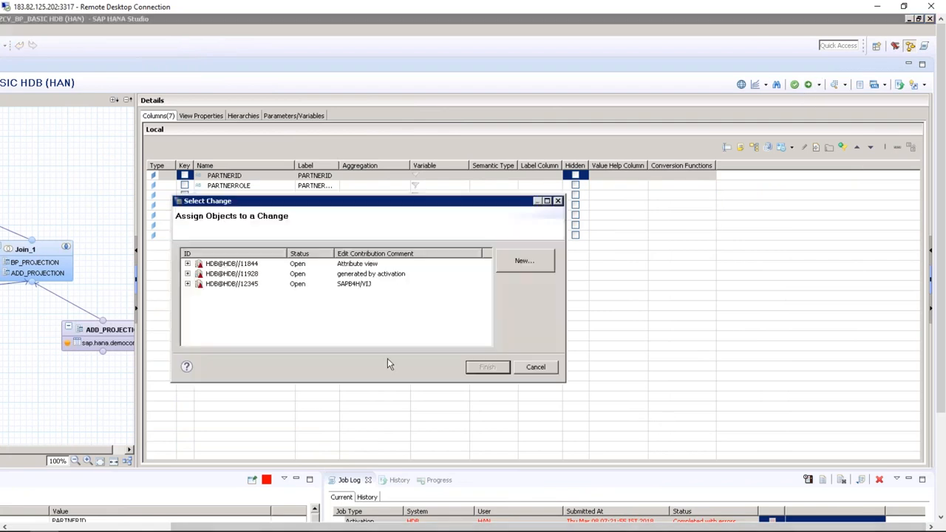
click(187, 284)
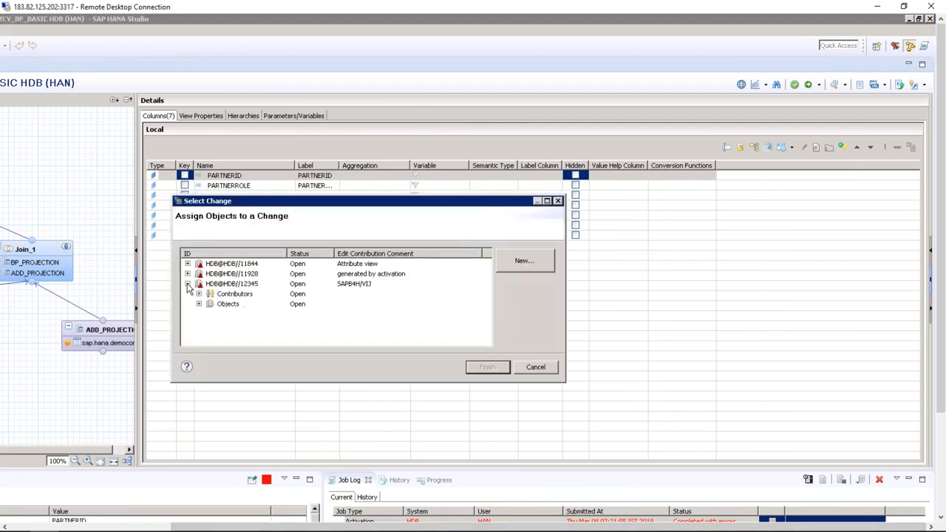
click(226, 285)
click(489, 367)
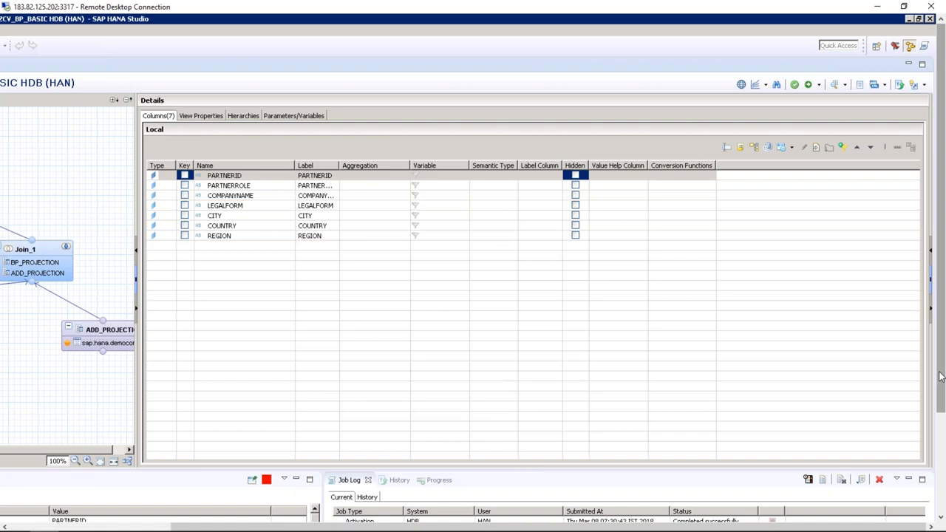
Confirm the successful activation entry in the Job Log, then open a data preview
scroll(941, 375, down, 3)
click(728, 455)
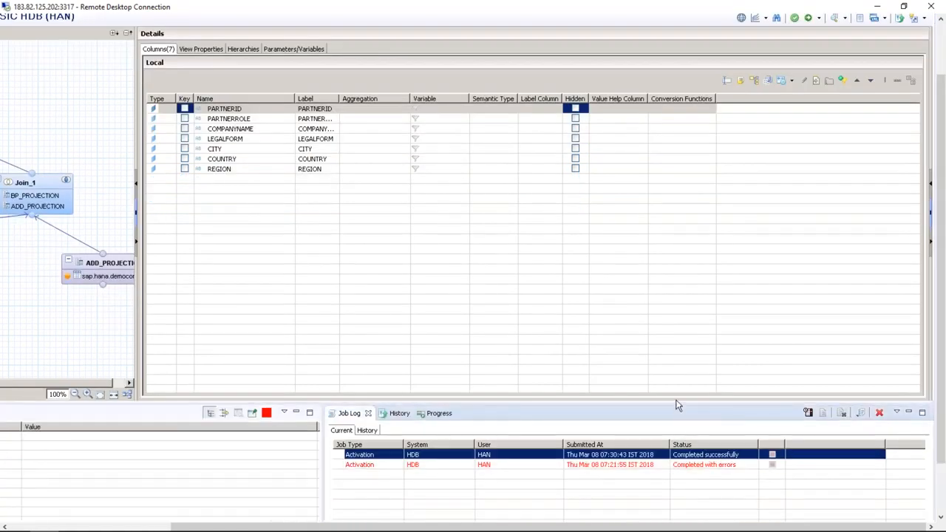
drag(232, 527, 18, 527)
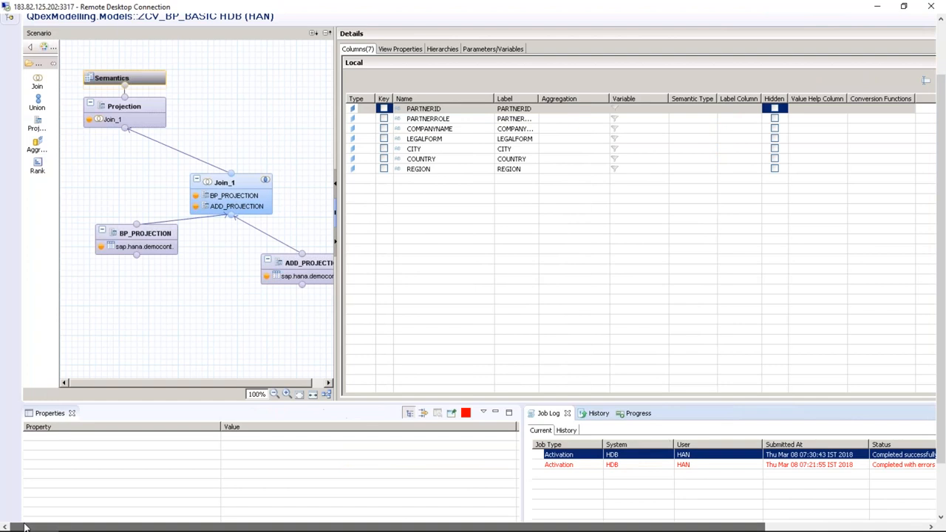
scroll(942, 148, up, 3)
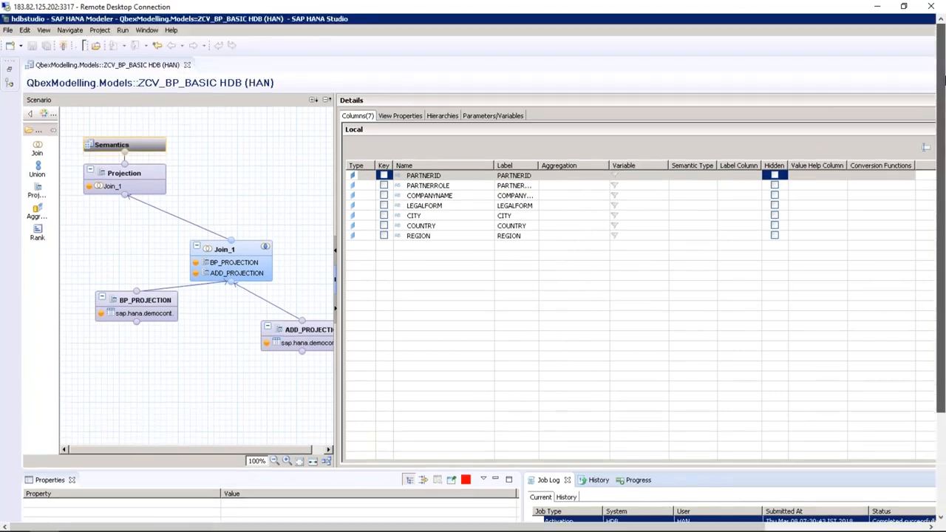
scroll(943, 94, down, 3)
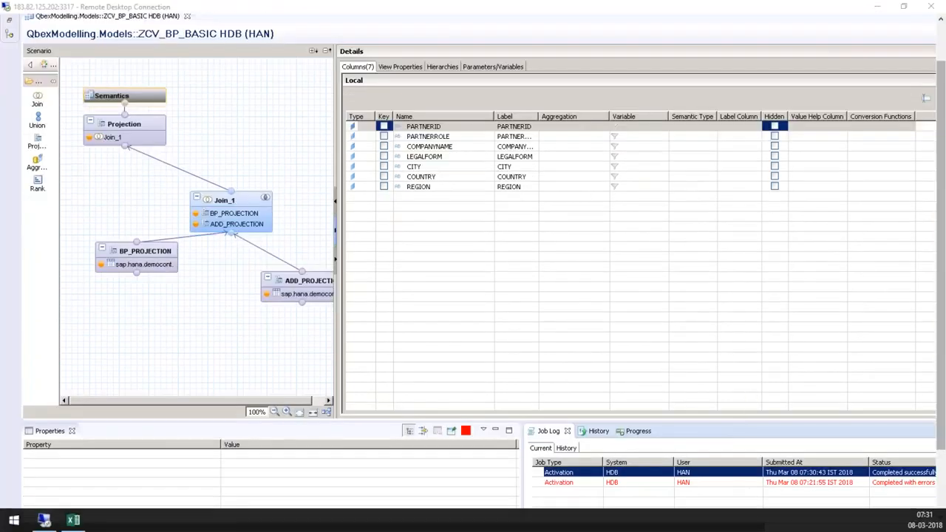
scroll(943, 278, down, 3)
drag(758, 528, 926, 524)
drag(943, 484, 945, 303)
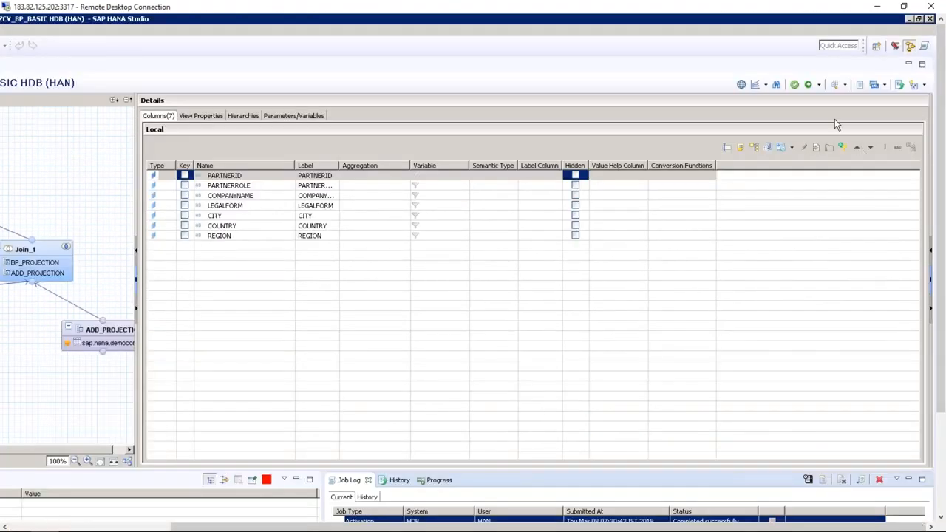
click(834, 85)
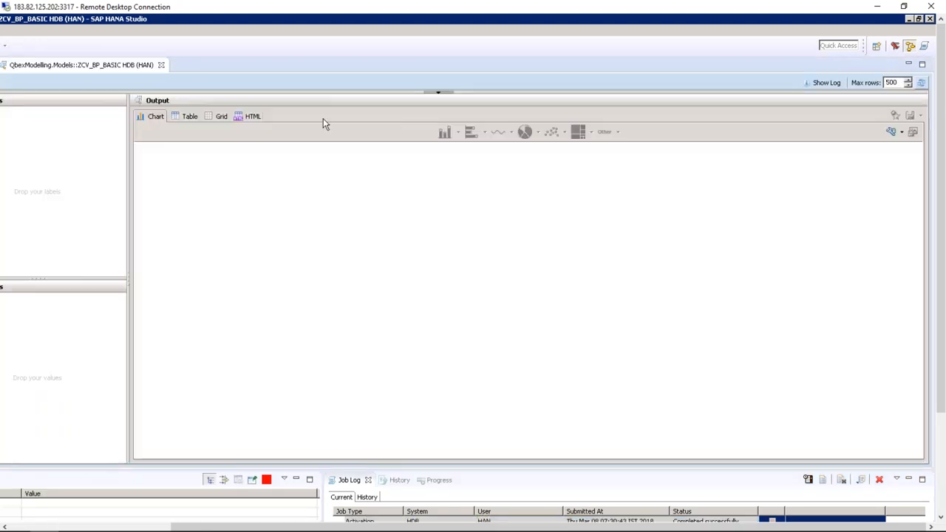
Check the 45 raw data rows, then place PARTNERROLE on the chart's Labels axis
drag(203, 527, 36, 527)
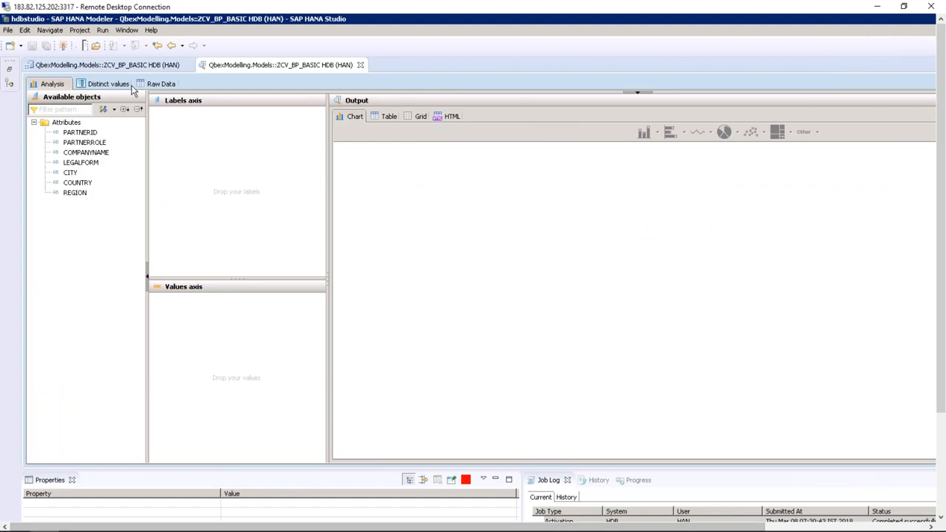
click(157, 86)
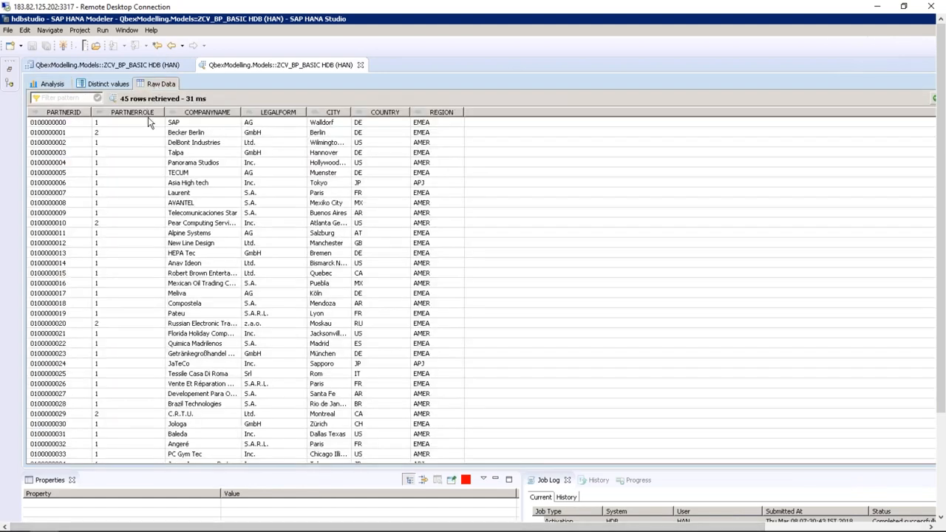
click(53, 85)
drag(84, 143, 200, 126)
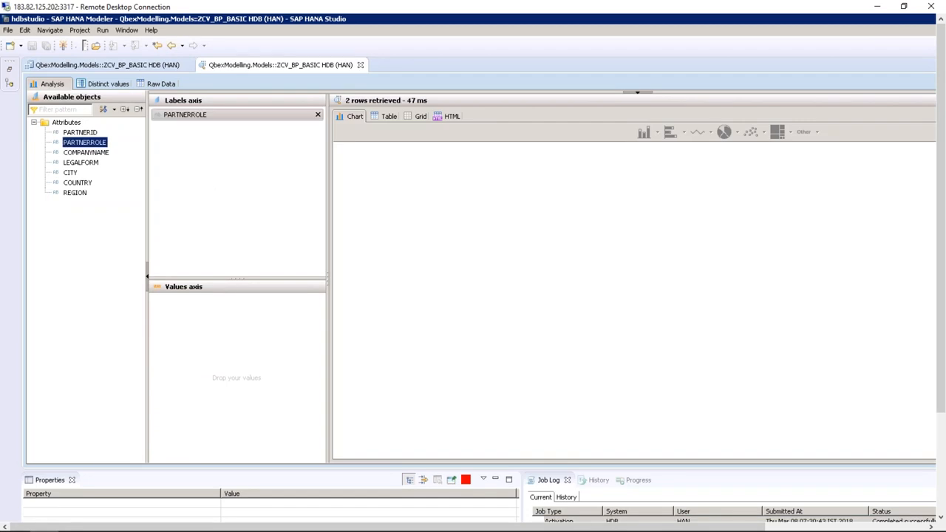
Show PARTNERROLE's distinct values (39 rows of 1, 6 of 2), then return to raw data
click(109, 84)
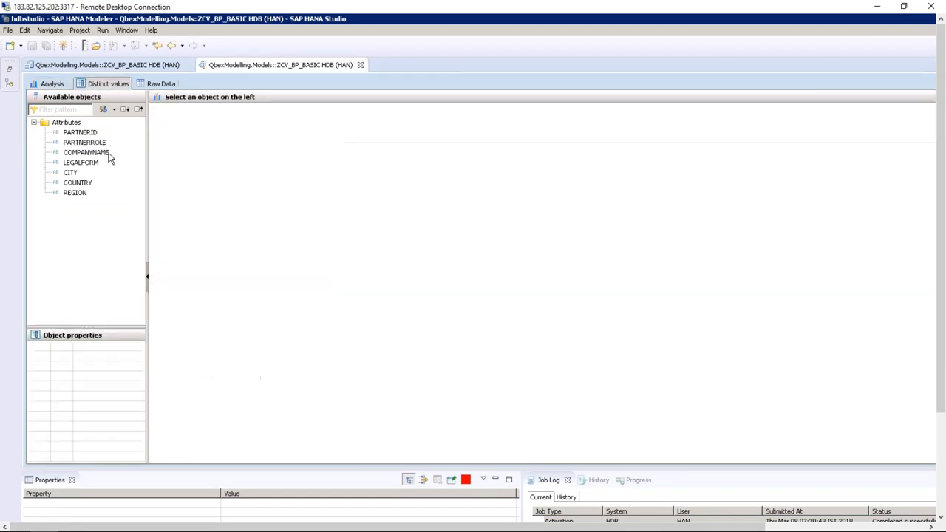
drag(101, 144, 186, 132)
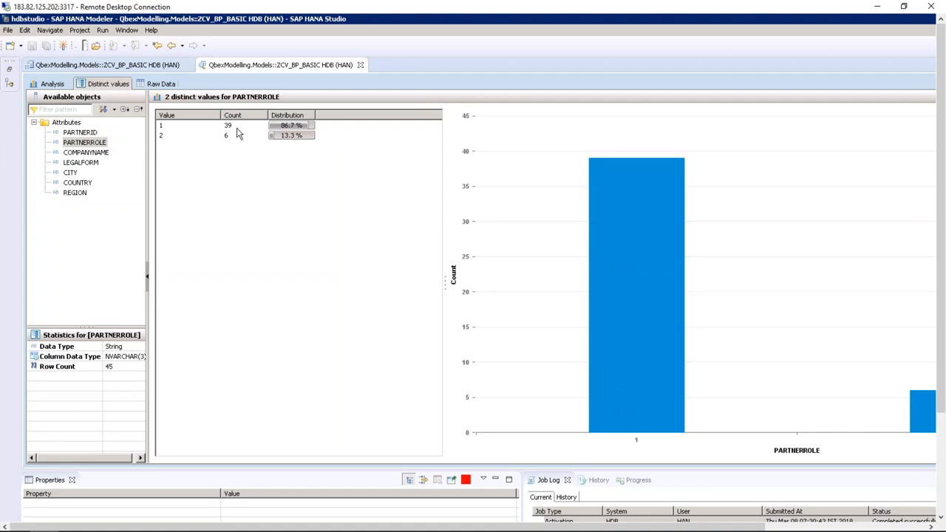
click(159, 84)
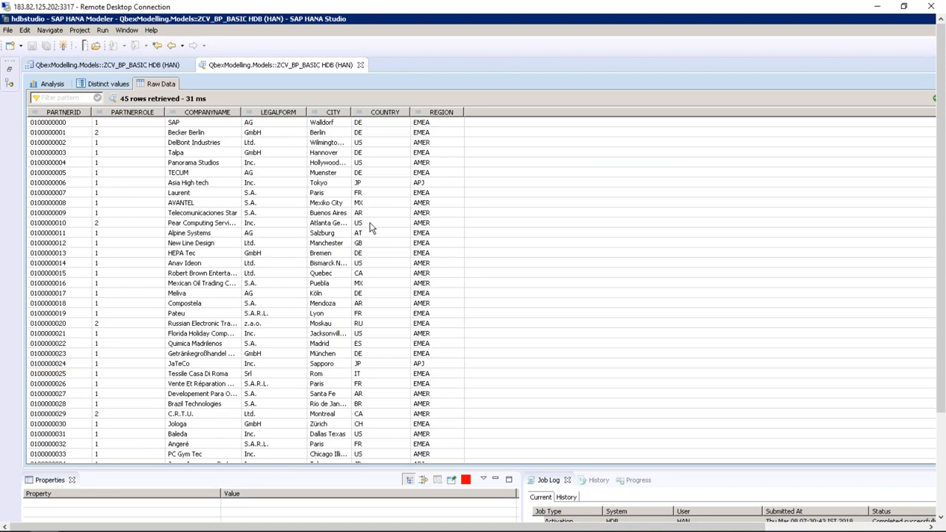
Quick-filter the preview to region APJ, leaving 5 rows
click(436, 186)
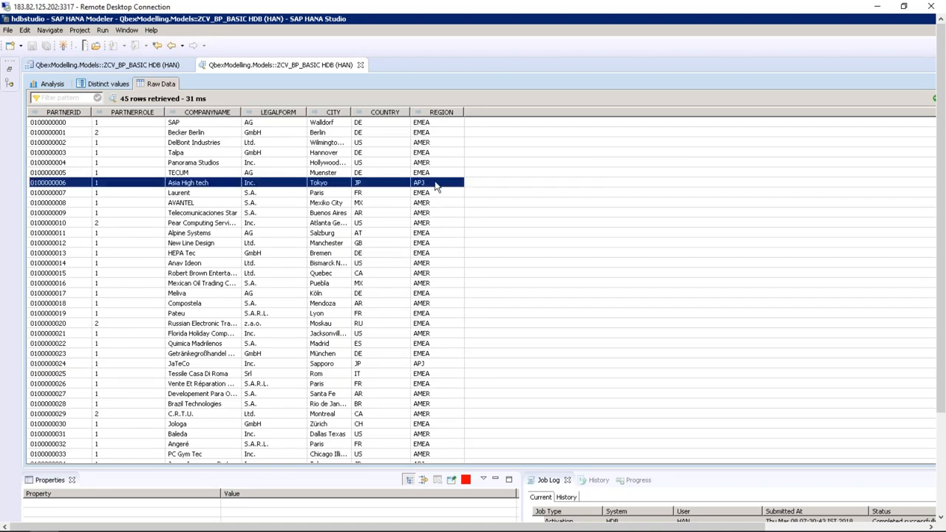
right_click(436, 187)
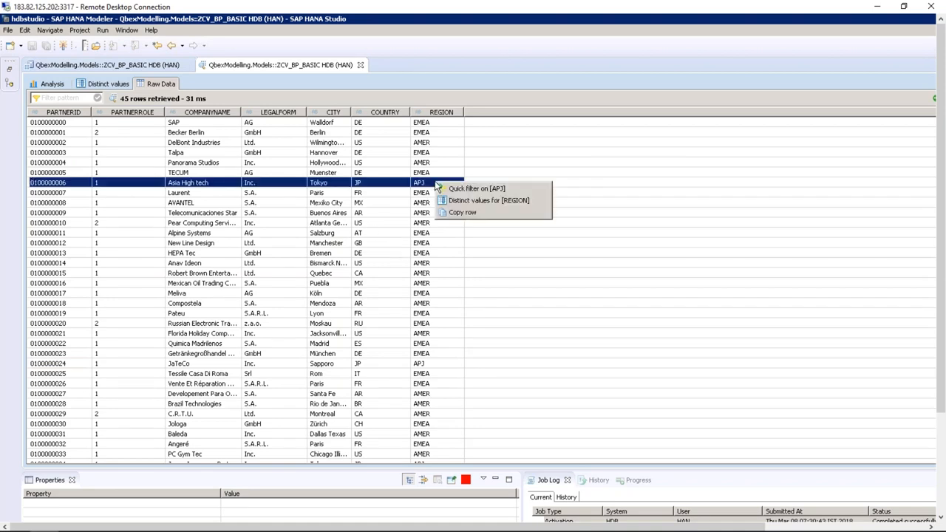
click(475, 189)
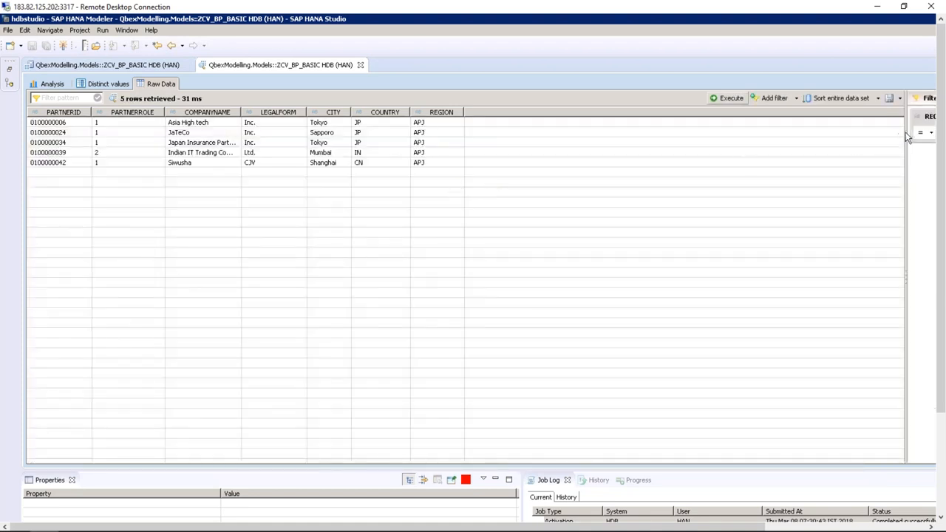
Remove the REGION = APJ filter and re-execute to restore all 45 rows
drag(905, 133, 630, 142)
drag(748, 527, 910, 527)
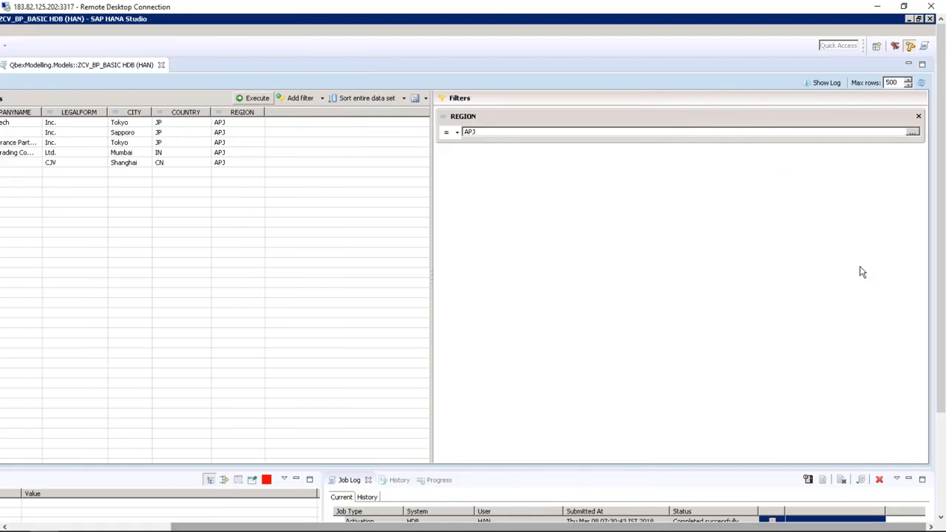
click(919, 117)
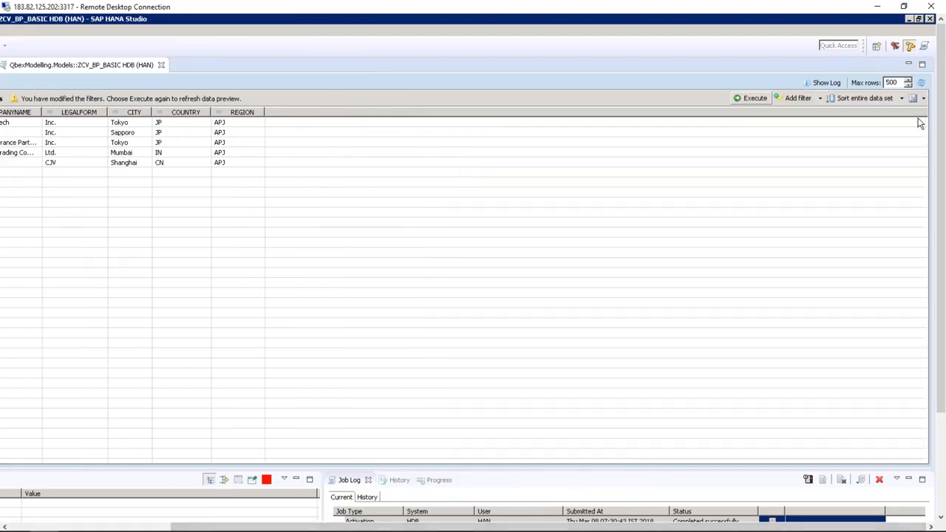
click(747, 97)
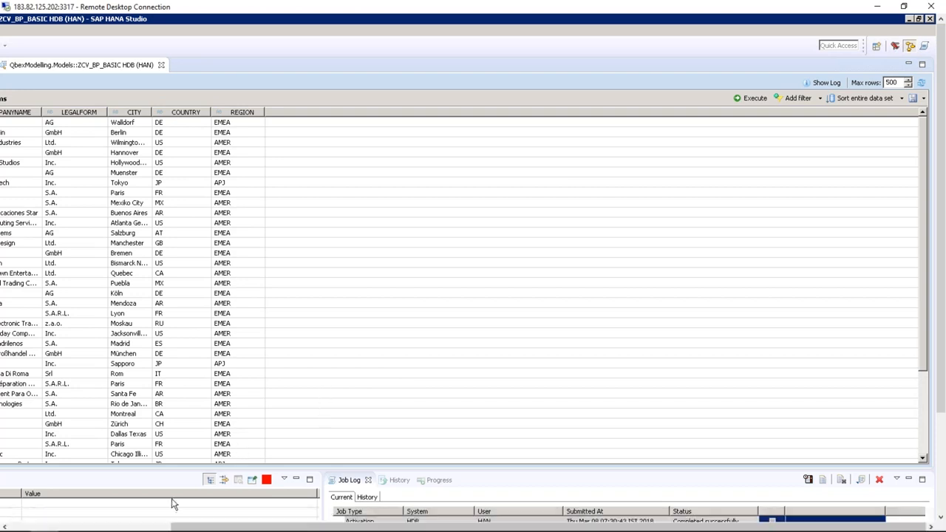
click(173, 526)
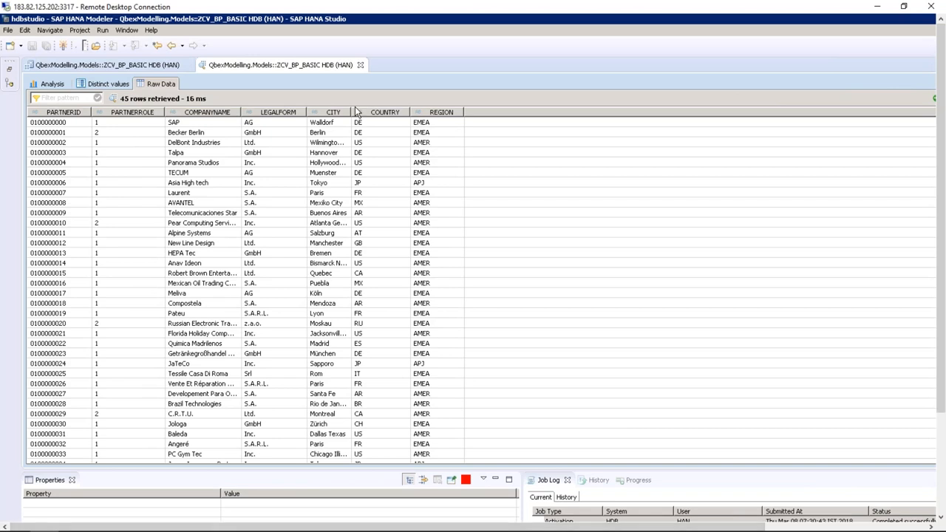
Close the data preview, auto-layout the scenario diagram, and select the Semantics node
click(360, 66)
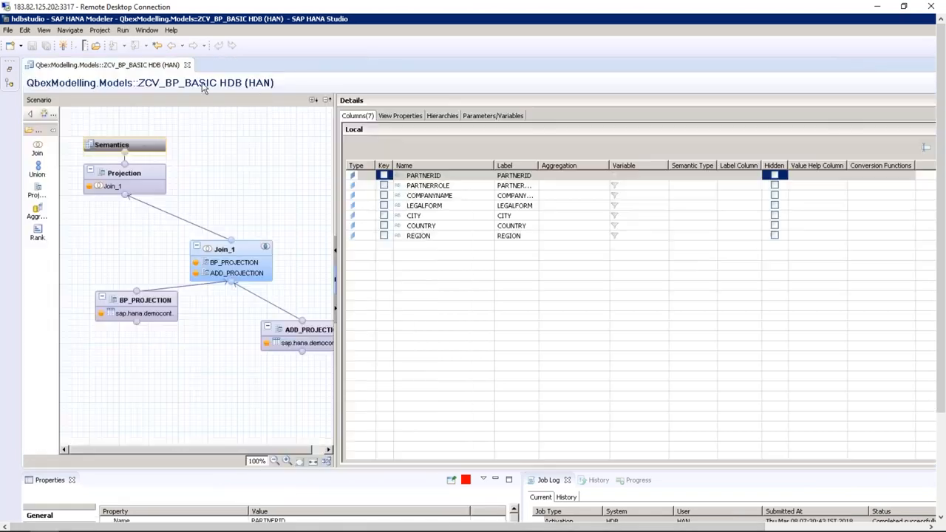
click(245, 252)
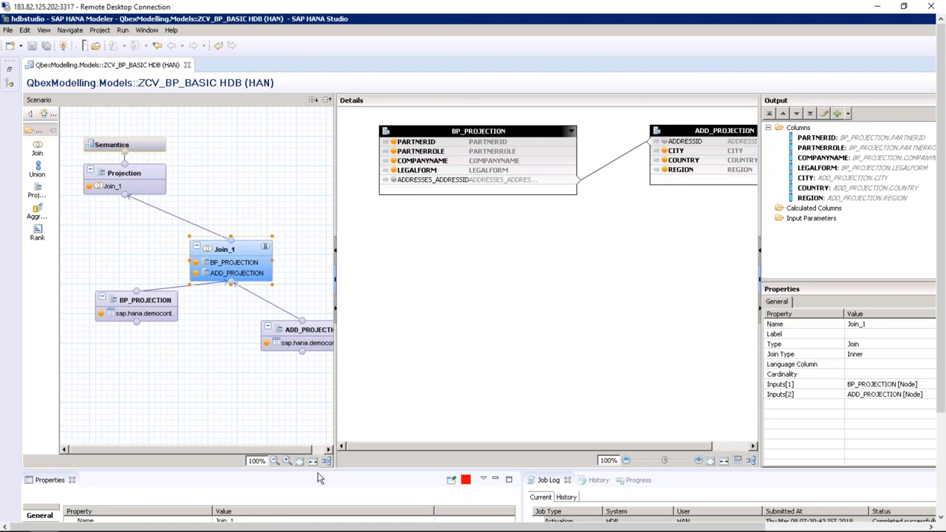
click(329, 458)
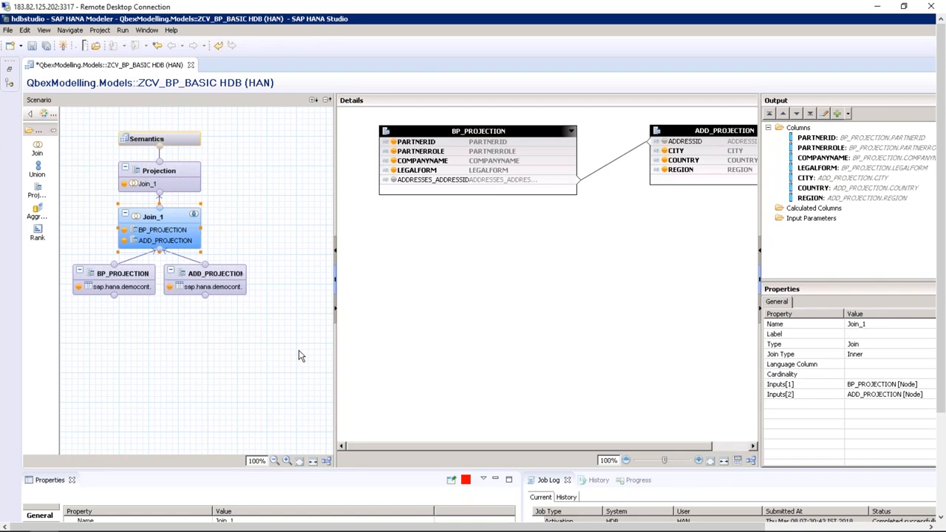
click(183, 143)
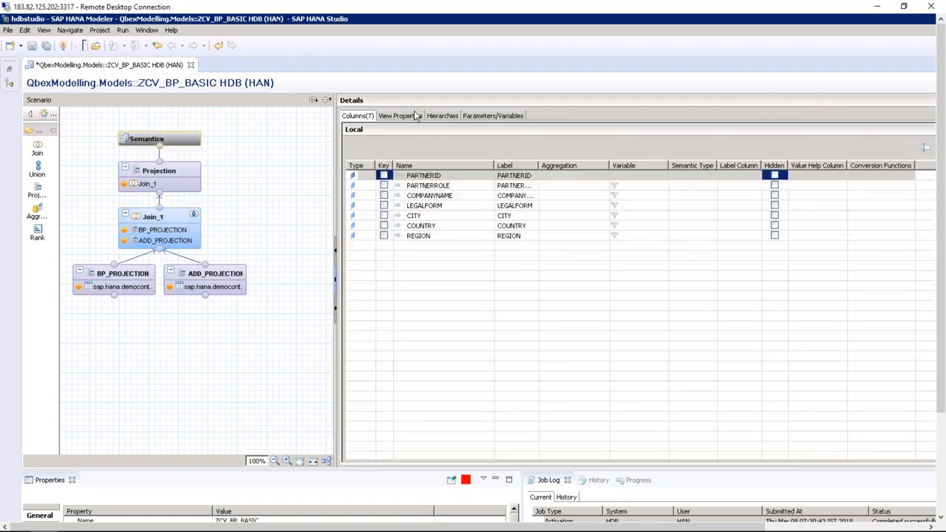
Open View Properties and select the column view name "_SYS_BIC"."QbexModelling.Models/ZCV_BP_BASIC"
click(417, 117)
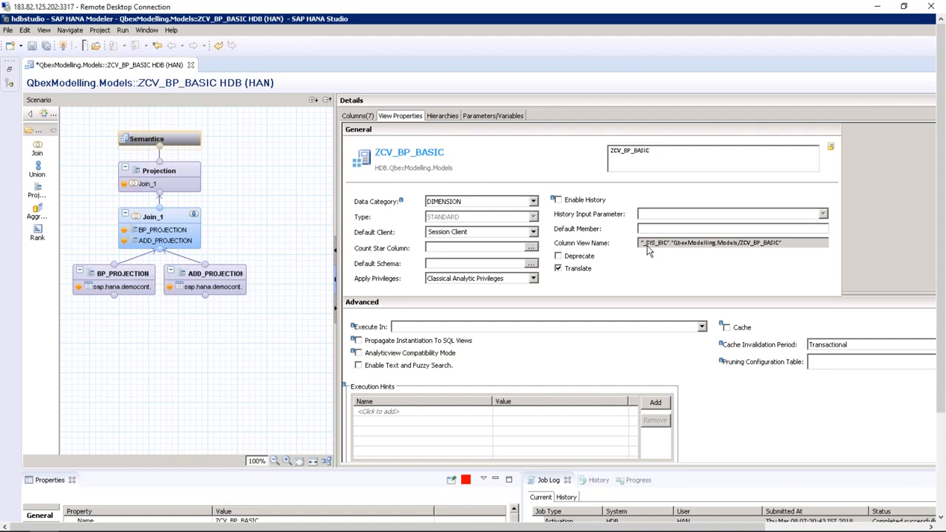
drag(640, 242, 670, 242)
click(674, 245)
drag(674, 245, 782, 243)
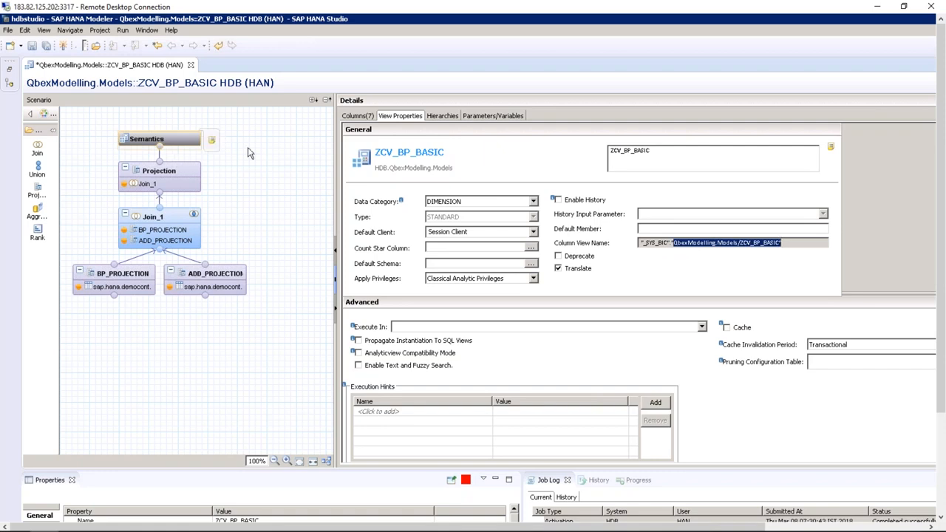
Bring back the Systems tree and collapse the Tables folder and the SAP_HANA_DEMO schema
click(9, 69)
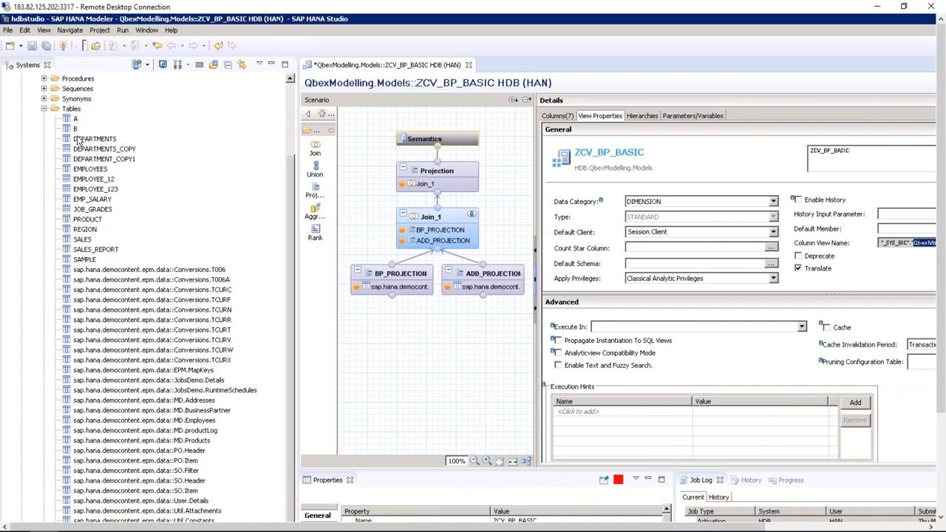
click(44, 109)
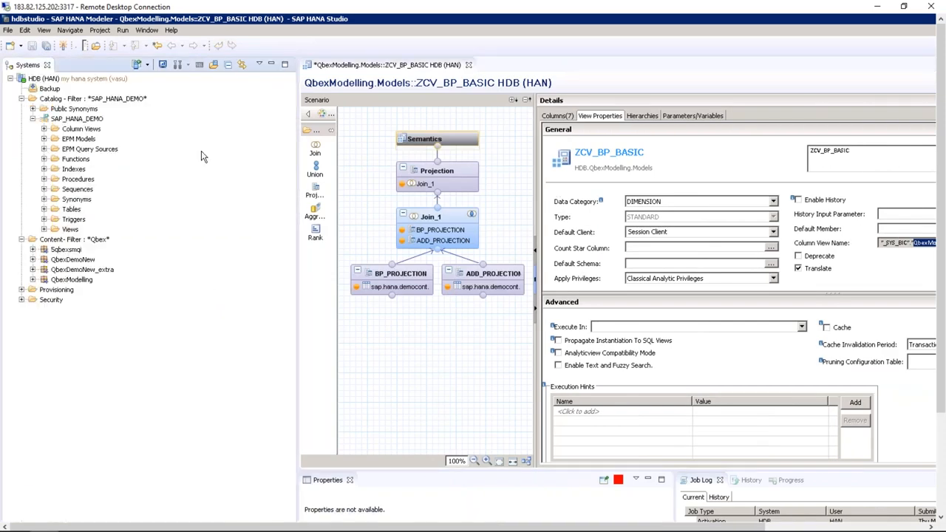
click(32, 119)
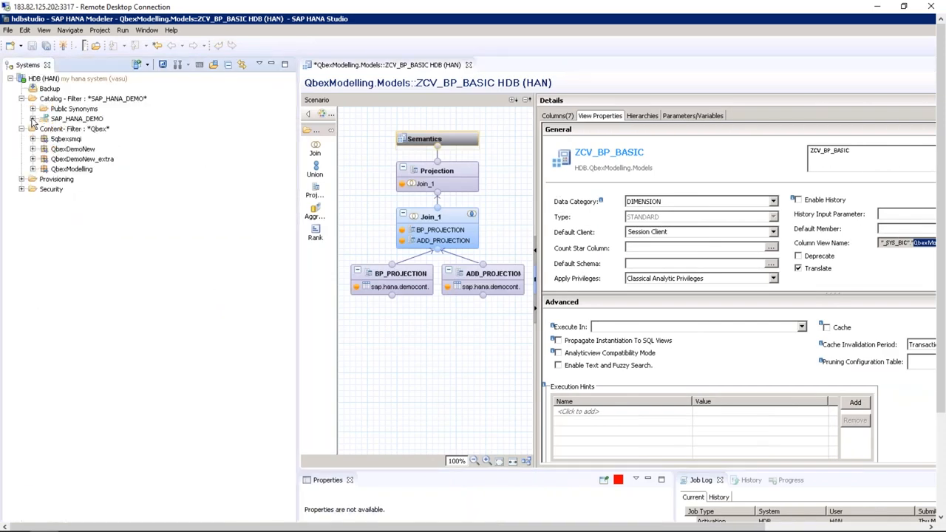
Set the Catalog schema filter to _SYS_BIC
click(92, 102)
right_click(91, 103)
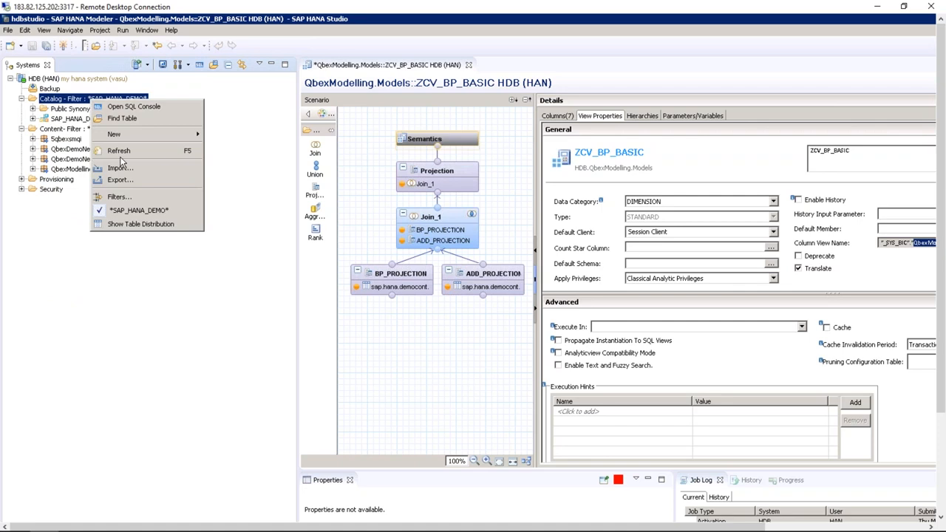
click(133, 204)
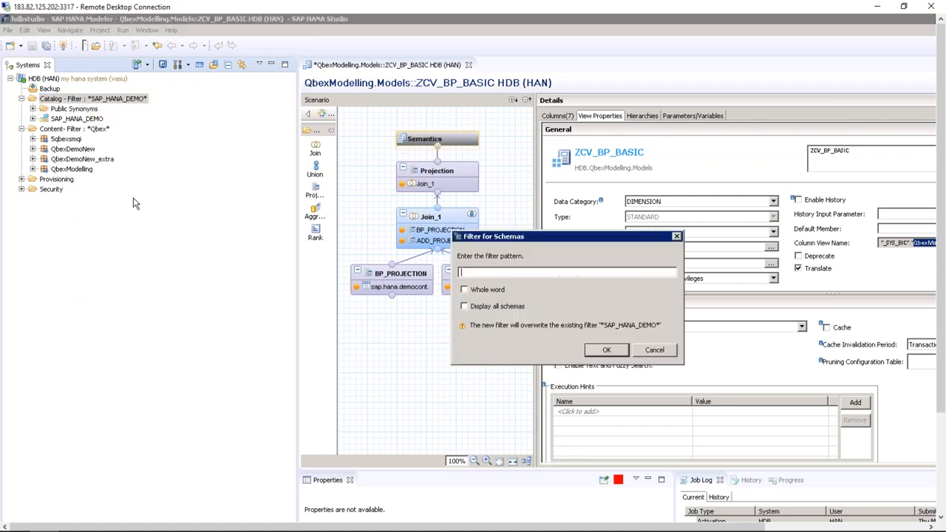
text(_SYS_BIC)
key(Return)
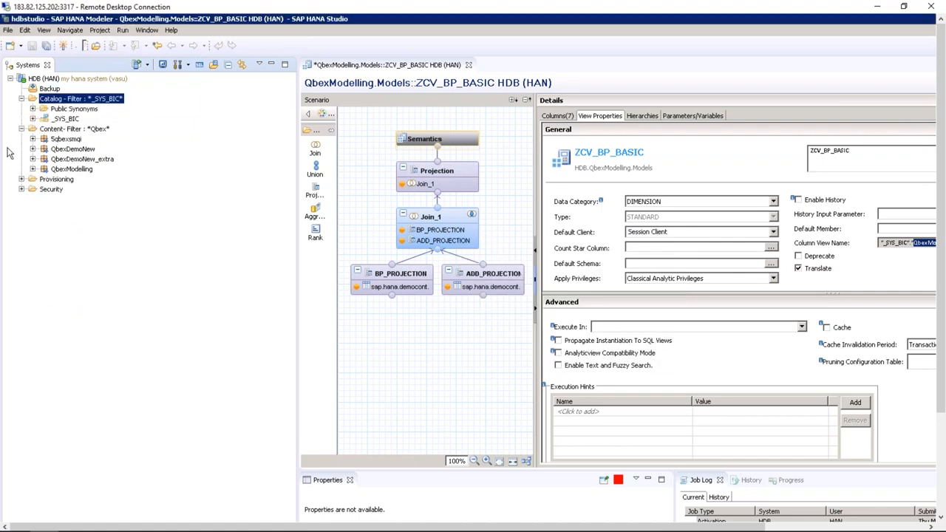
Expand _SYS_BIC > Column Views and filter them by ZCV_BP_BASIC
click(33, 119)
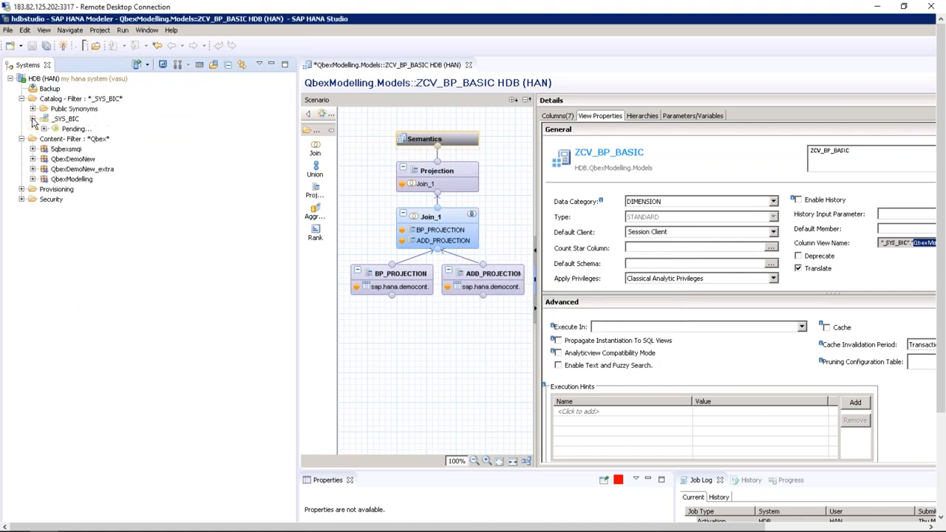
click(44, 129)
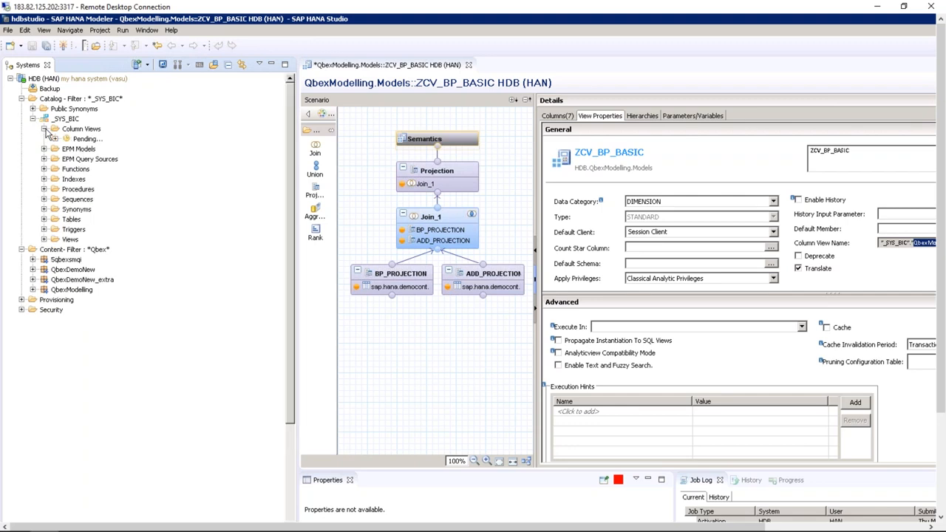
click(91, 129)
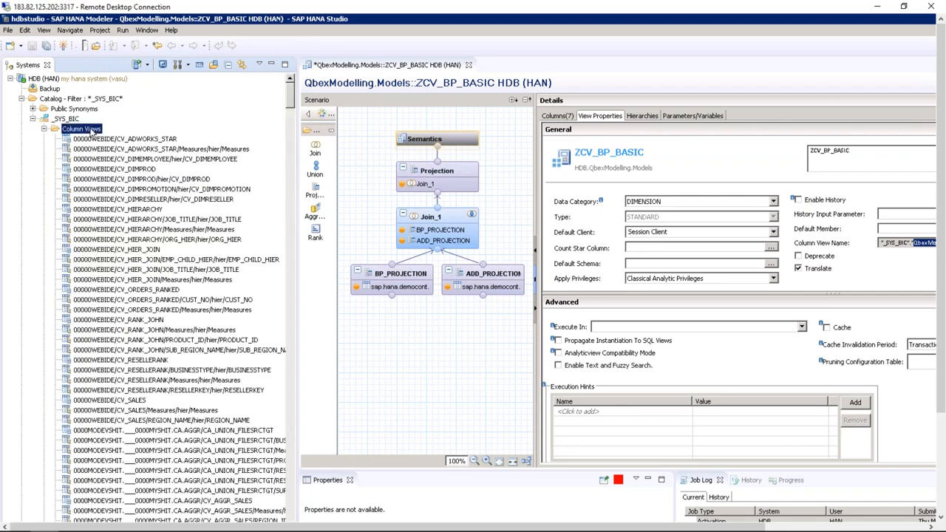
right_click(91, 129)
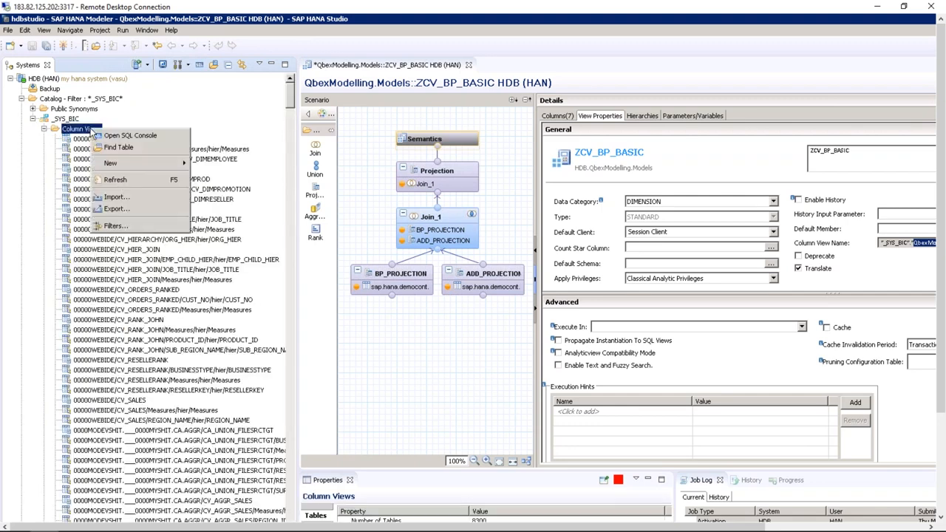
click(112, 226)
text(ZCV_BP_BASIC)
click(606, 338)
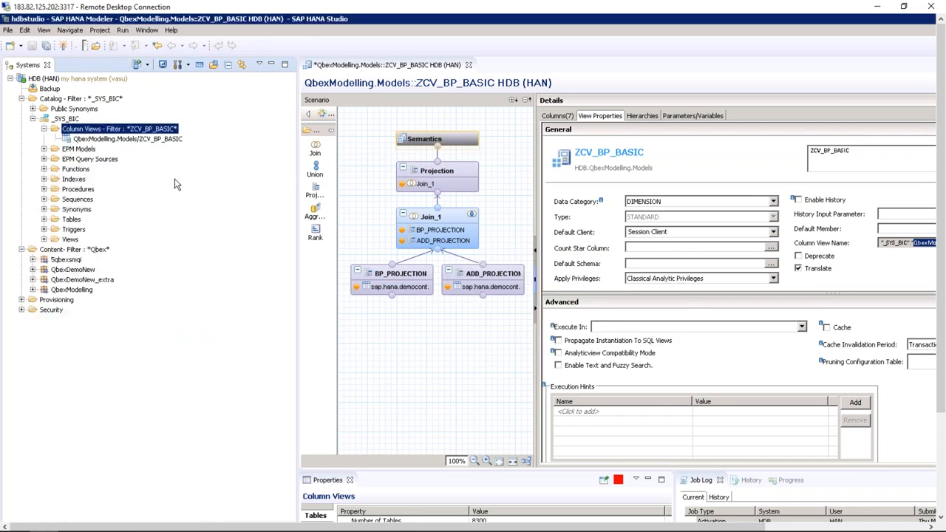
Open the data preview of the ZCV_BP_BASIC column view, showing 45 rows
click(150, 141)
right_click(150, 140)
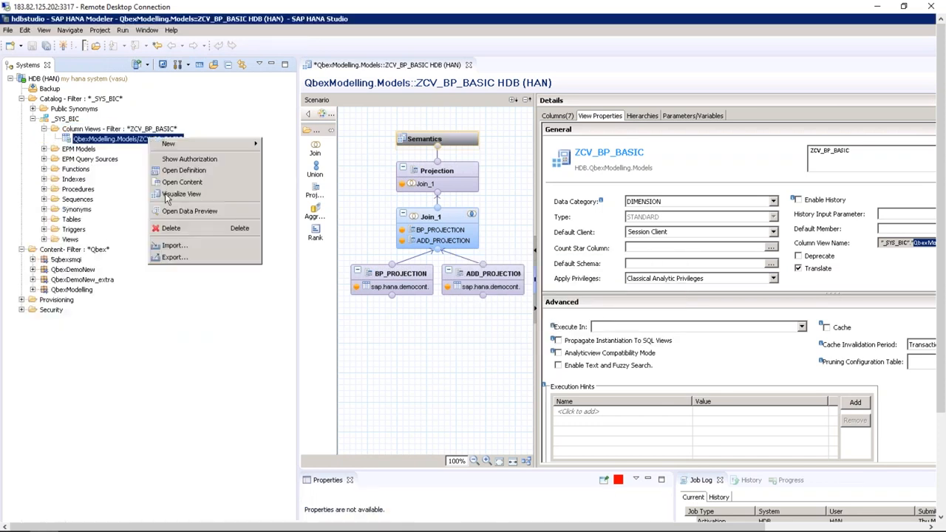
click(177, 211)
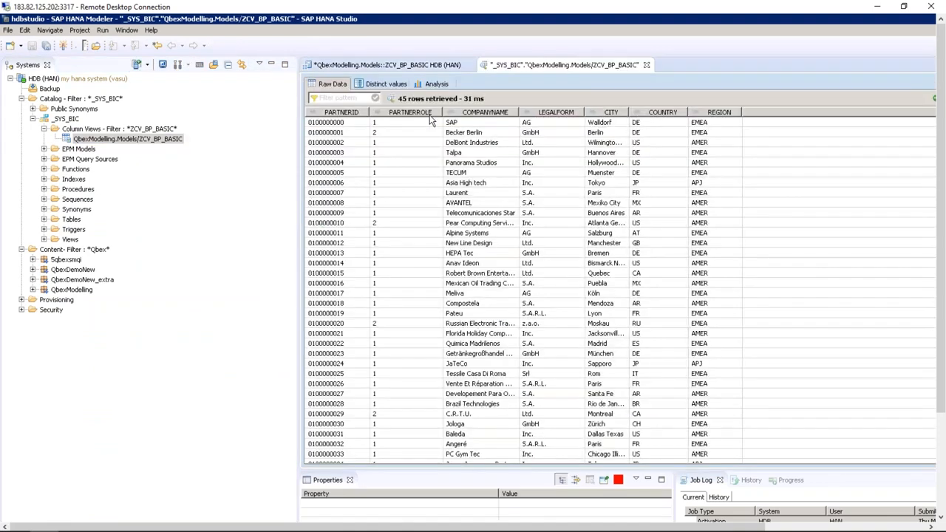
Close the preview, expand QbexModelling > Models and refresh the Models folder
click(646, 65)
click(33, 291)
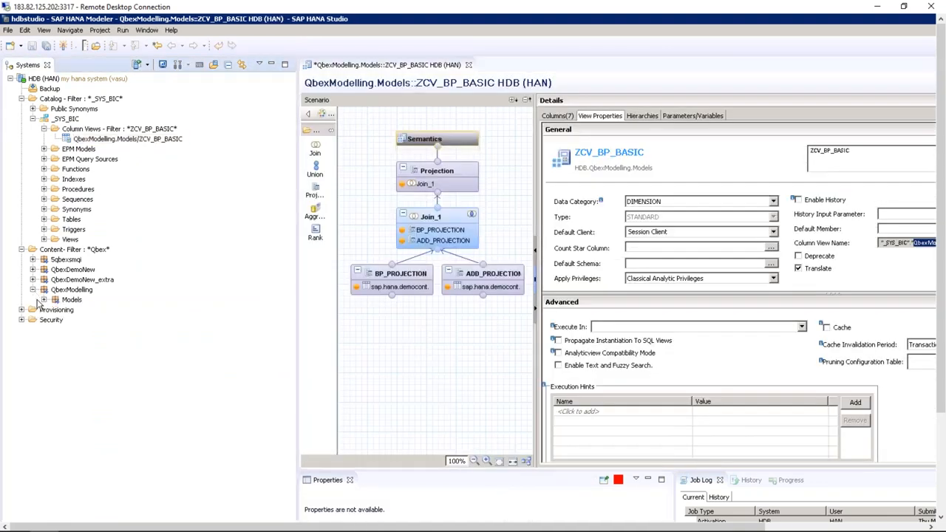
click(44, 300)
click(56, 310)
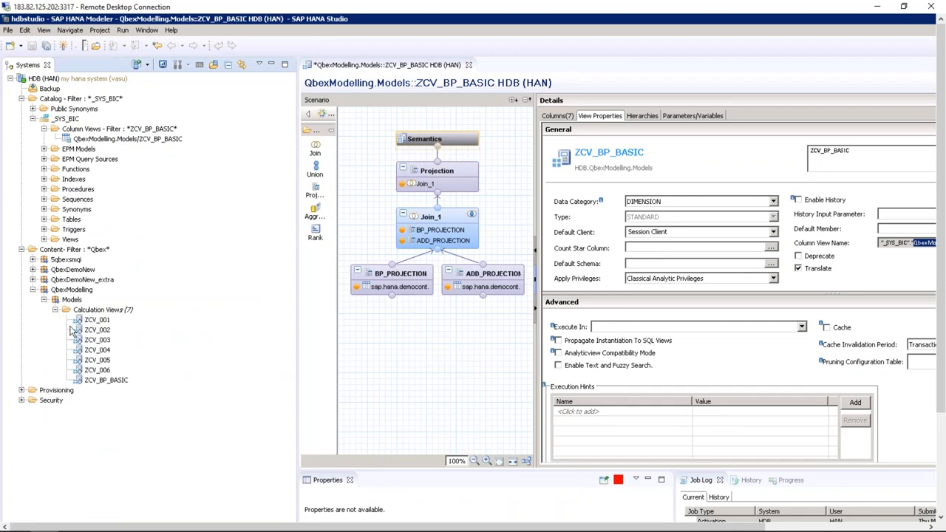
right_click(117, 381)
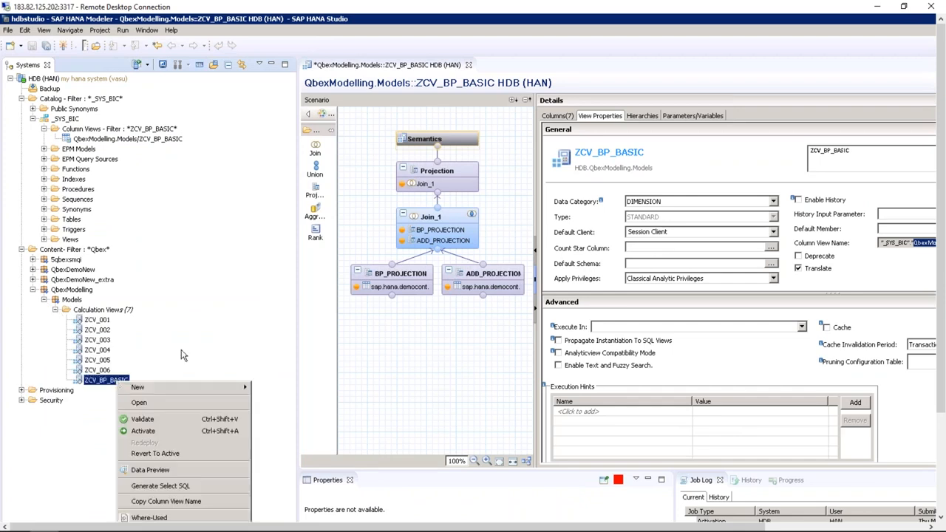
click(78, 302)
right_click(78, 300)
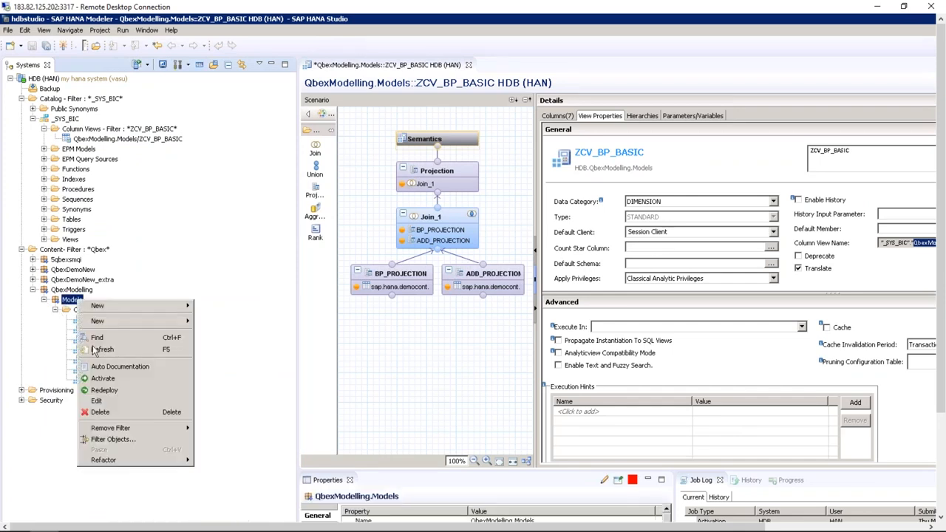
click(99, 346)
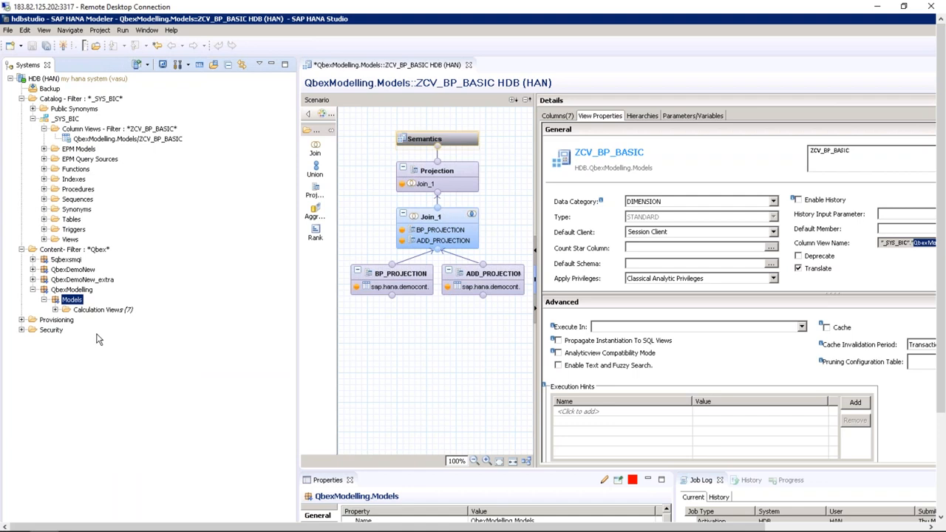
Preview ZCV_BP_BASIC's raw data again, then close the preview tab
click(55, 310)
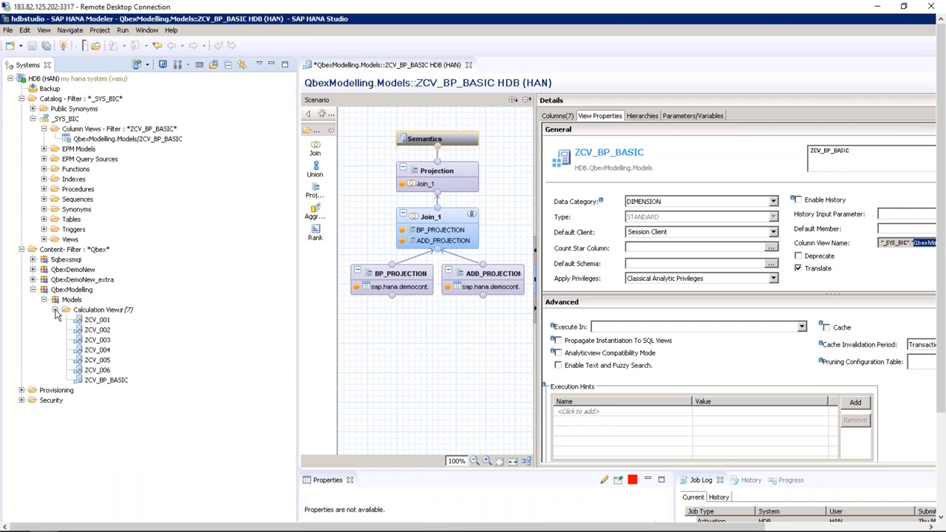
right_click(107, 381)
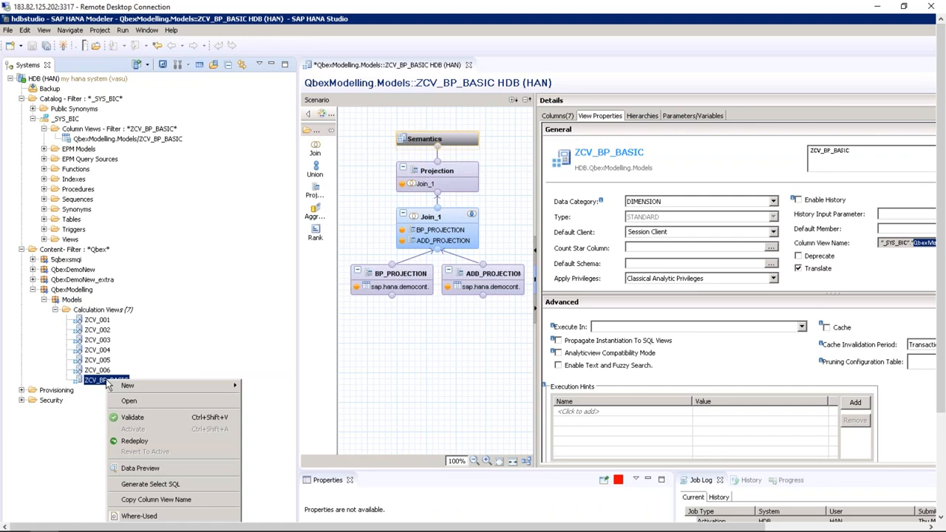
click(146, 468)
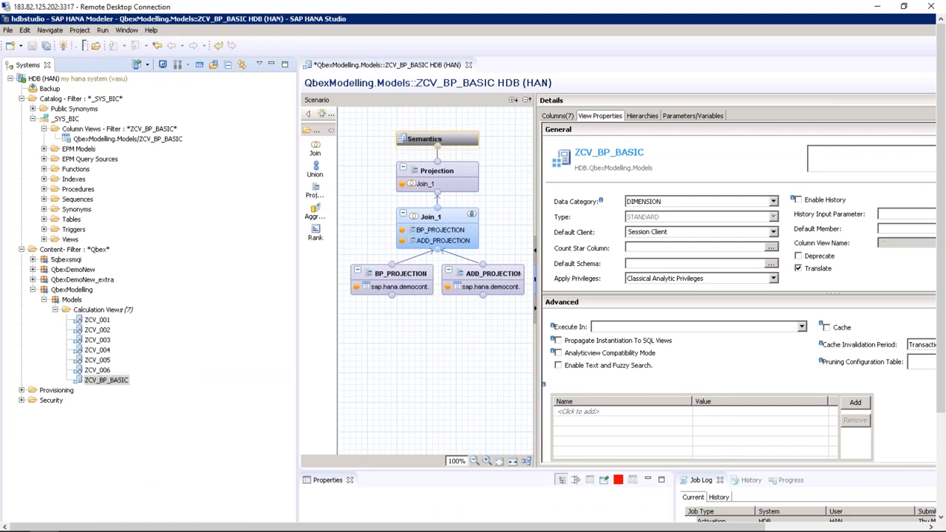
click(440, 84)
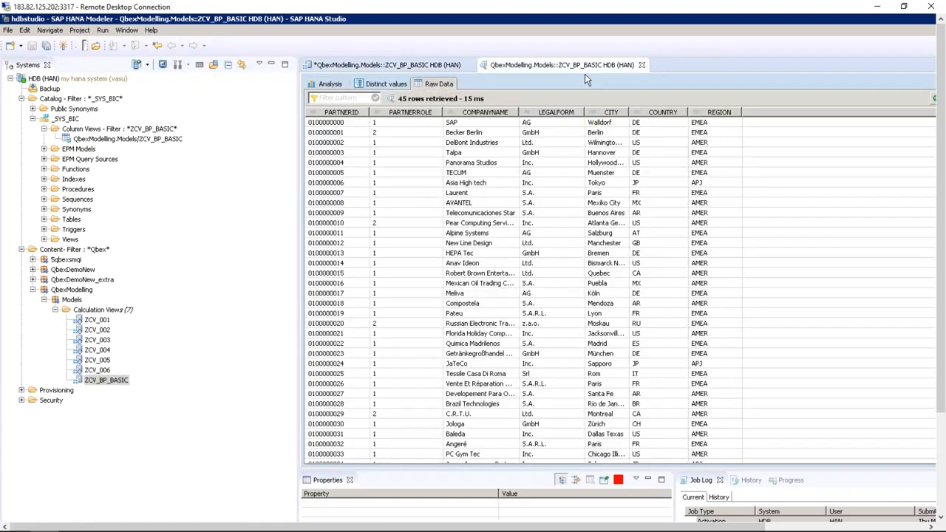
click(641, 65)
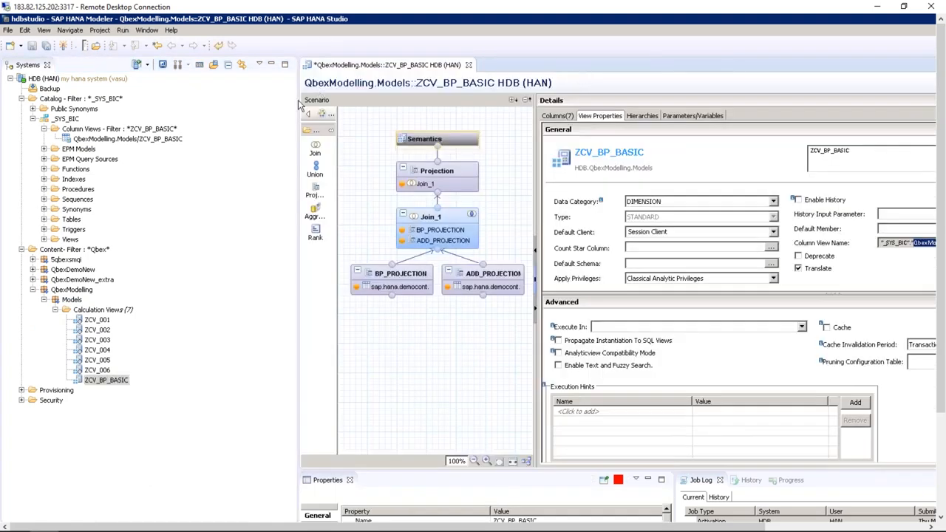
Compare the ZCV_BP_BASIC column view in _SYS_BIC with its calculation view, then widen the editor
click(142, 141)
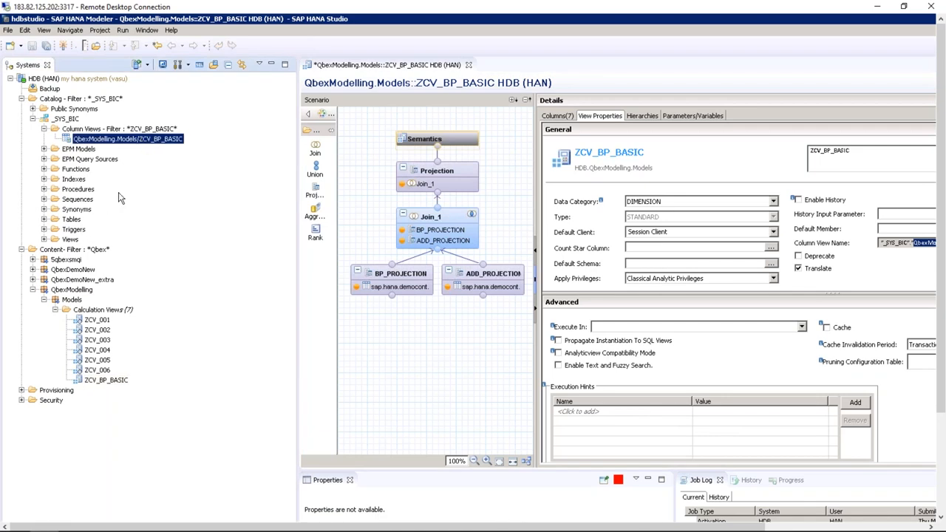
click(103, 382)
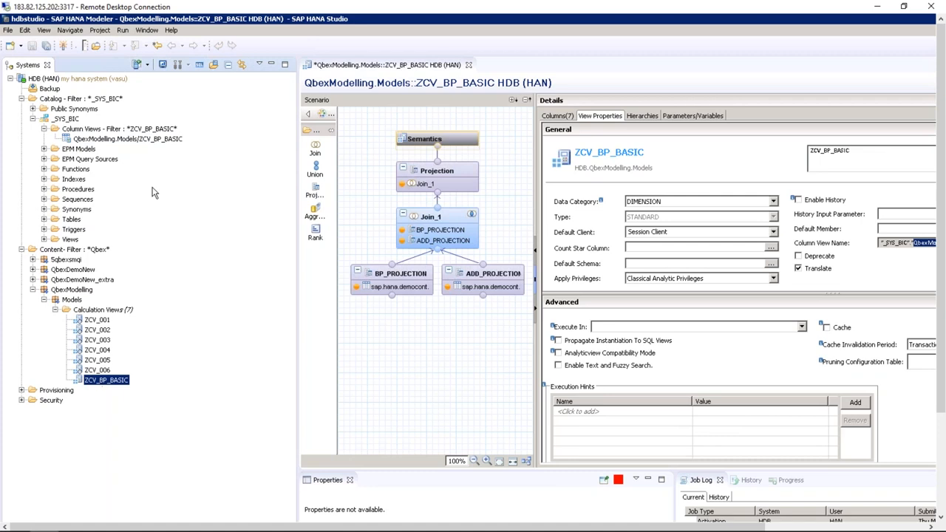
click(167, 140)
click(120, 383)
click(161, 140)
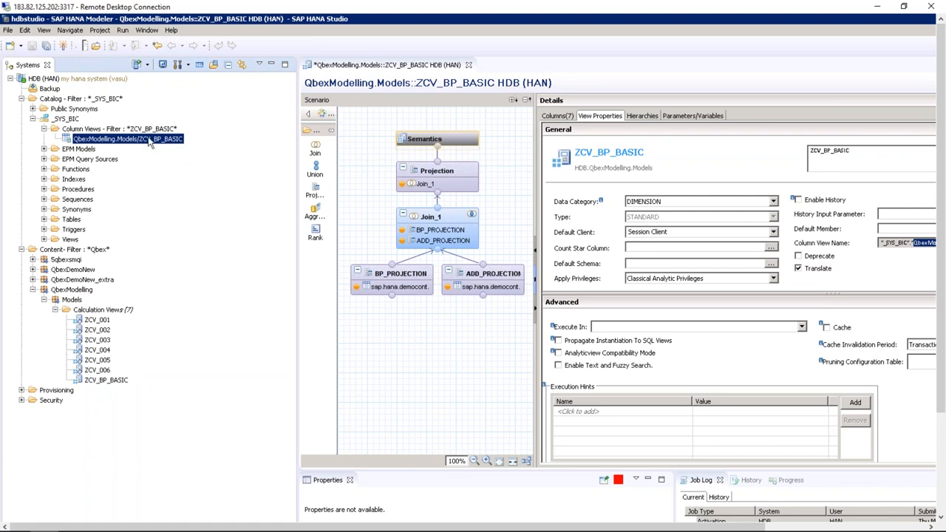
click(76, 120)
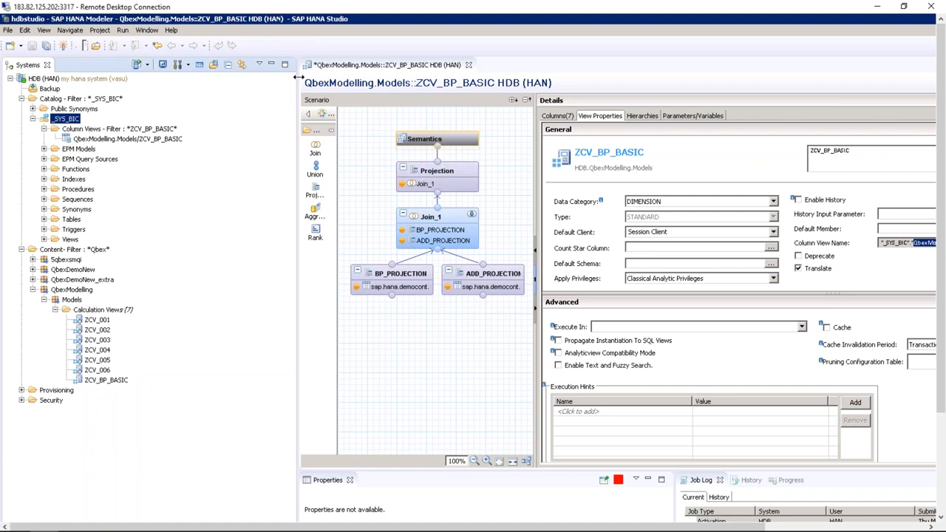
drag(298, 76, 158, 74)
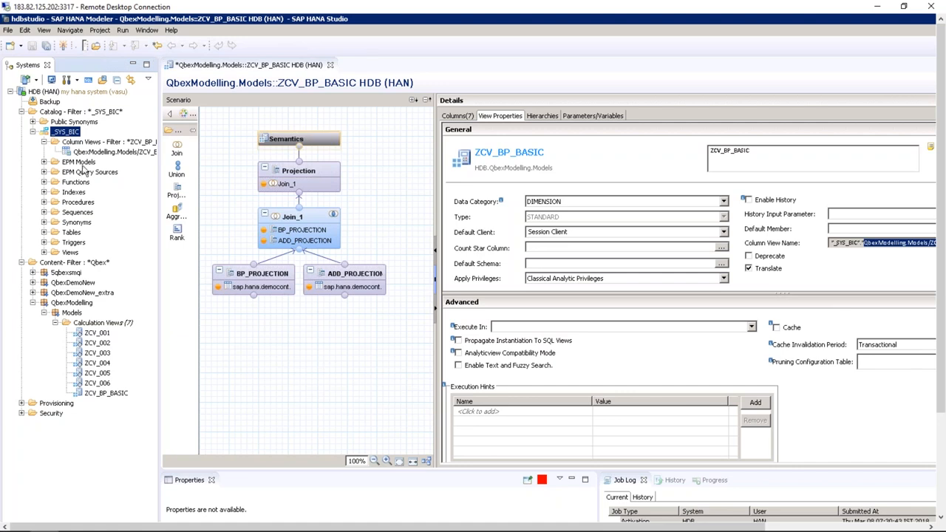
double_click(114, 151)
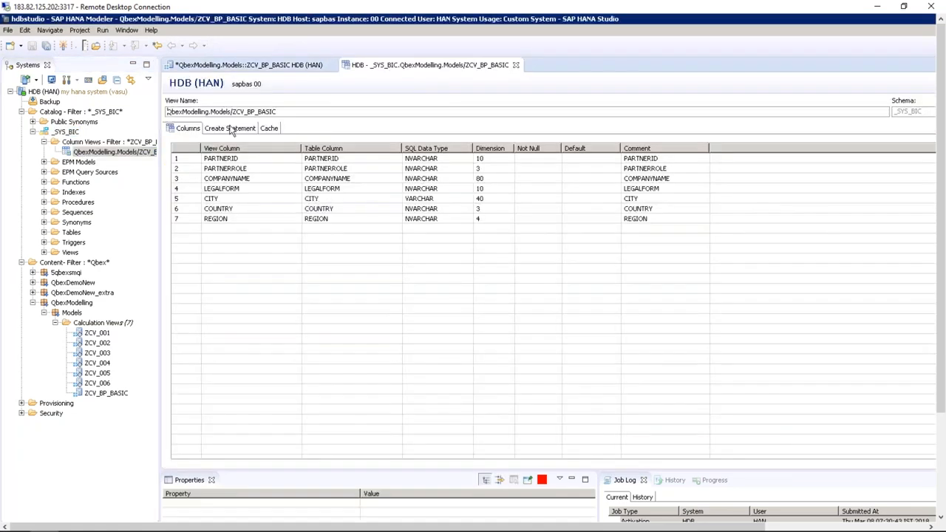
click(232, 129)
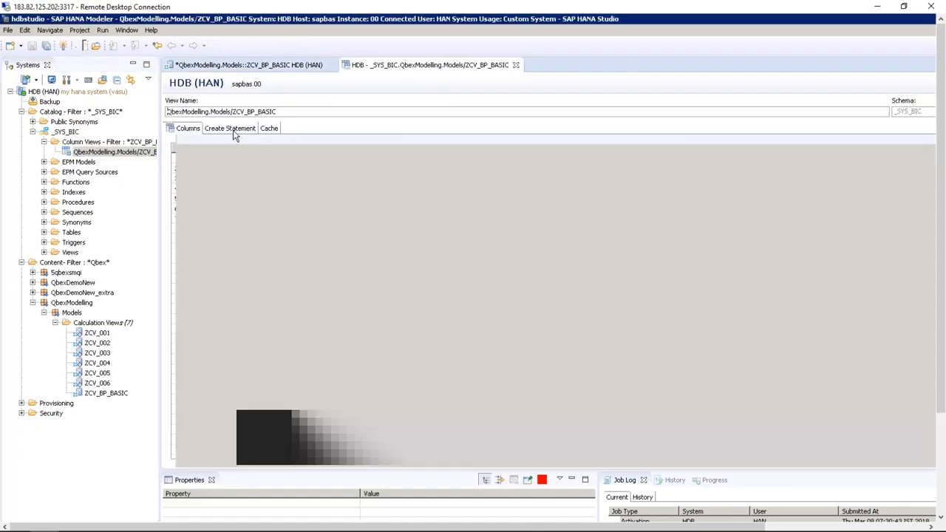
scroll(307, 195, down, 9)
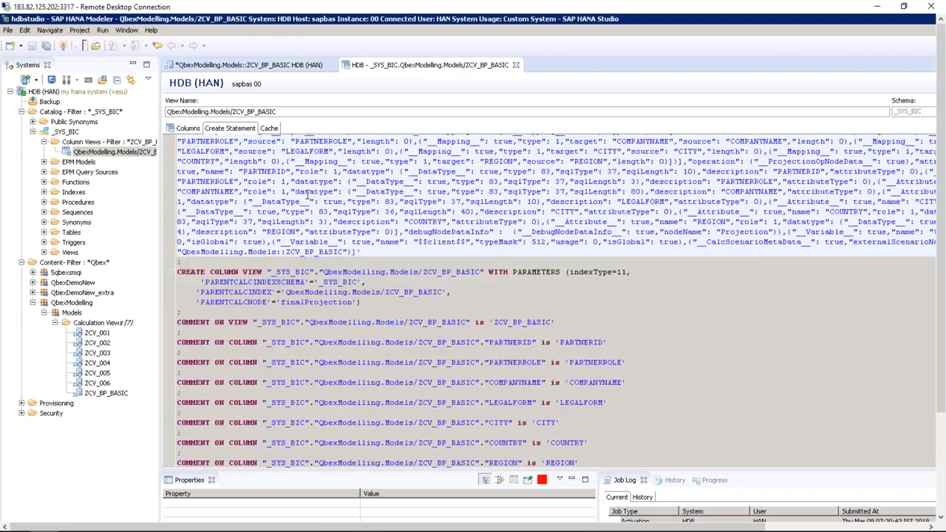
scroll(308, 195, up, 9)
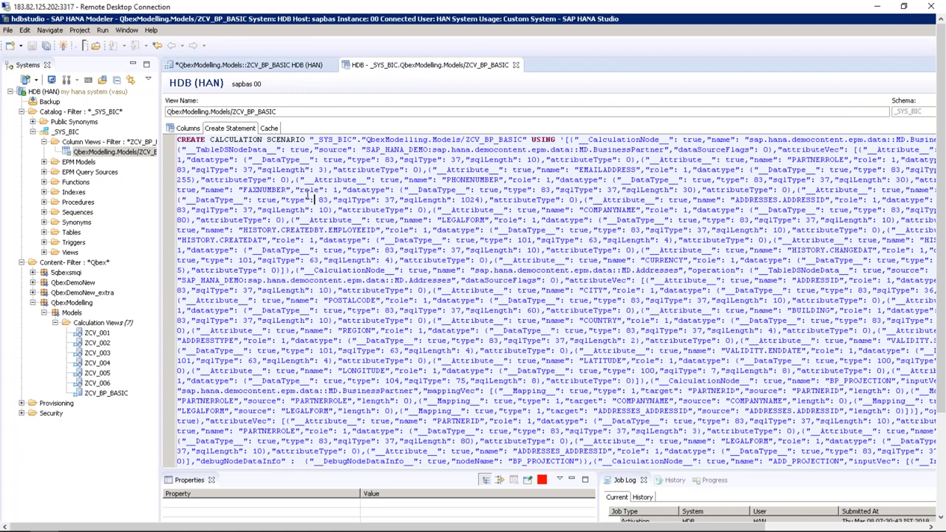
click(516, 65)
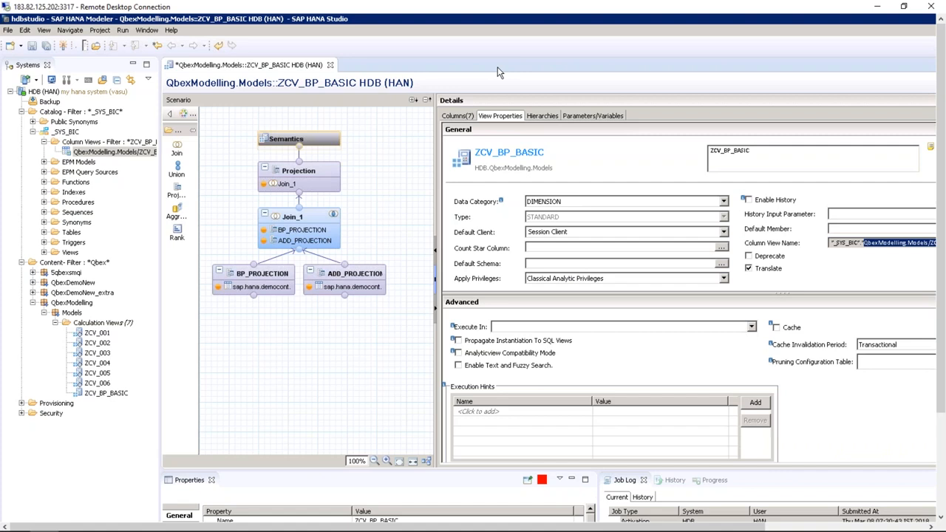
Check the Projection mapping, then display Join_1's inner join of BP_PROJECTION and ADD_PROJECTION
click(280, 168)
click(114, 152)
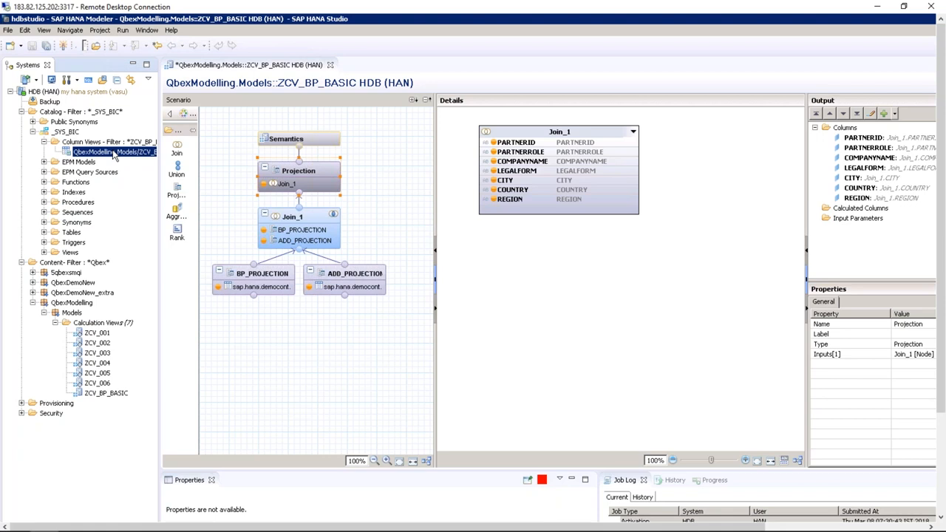
click(105, 393)
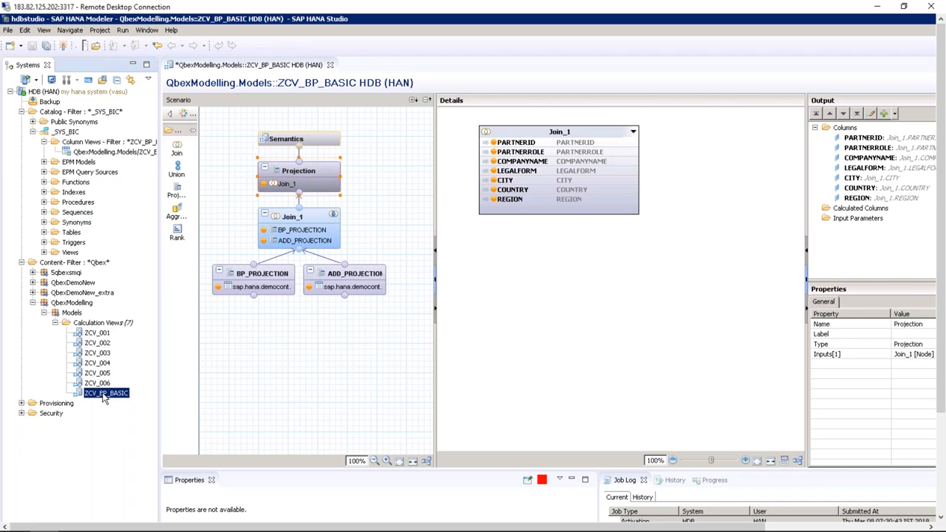
click(311, 217)
click(311, 215)
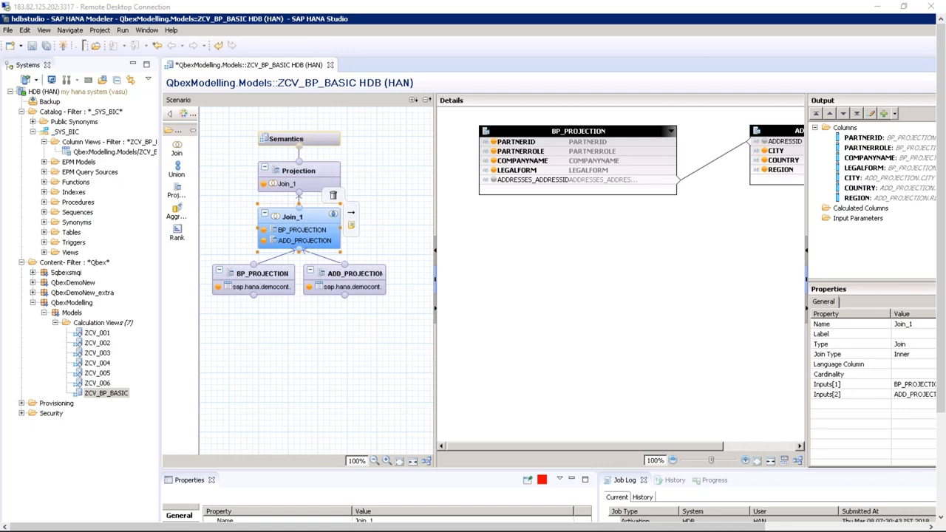
Maximize Chrome, go to the academy Courses page and preview the SAP HANA course
drag(0, 16, 551, 19)
click(882, 9)
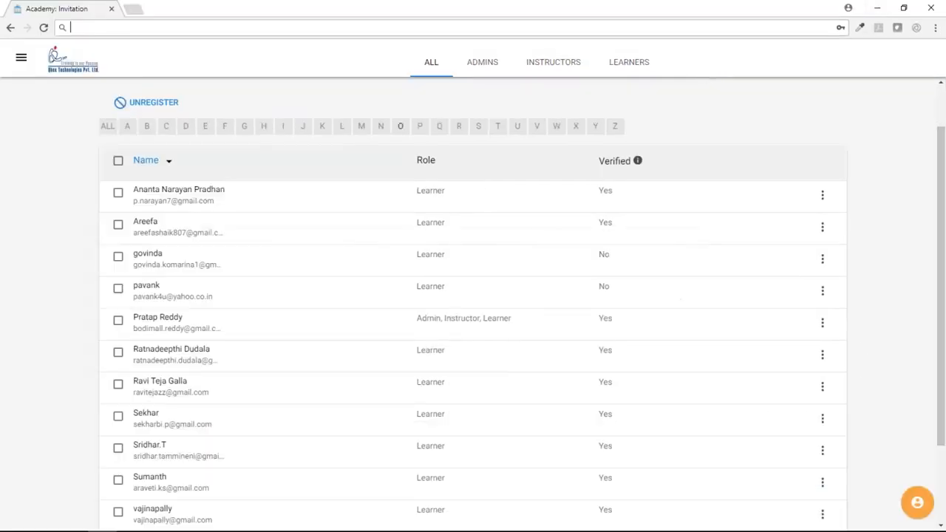
click(21, 58)
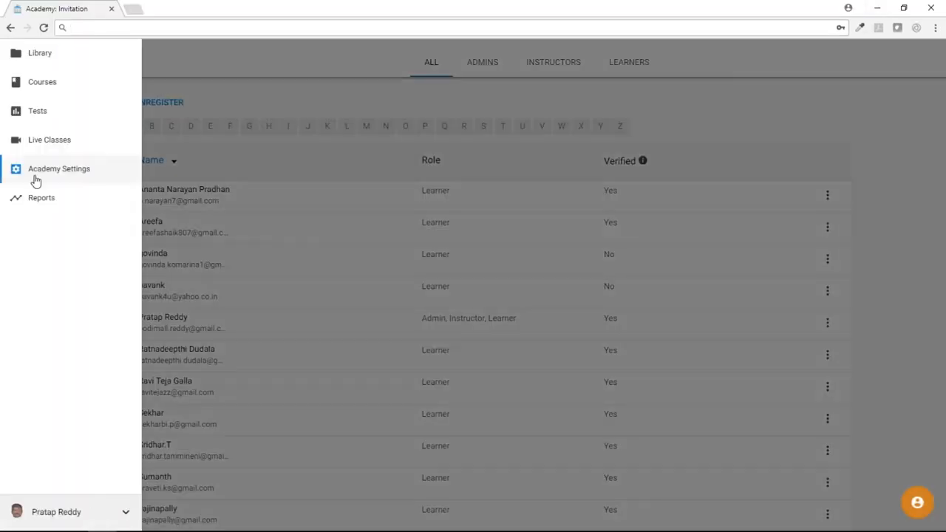
click(52, 91)
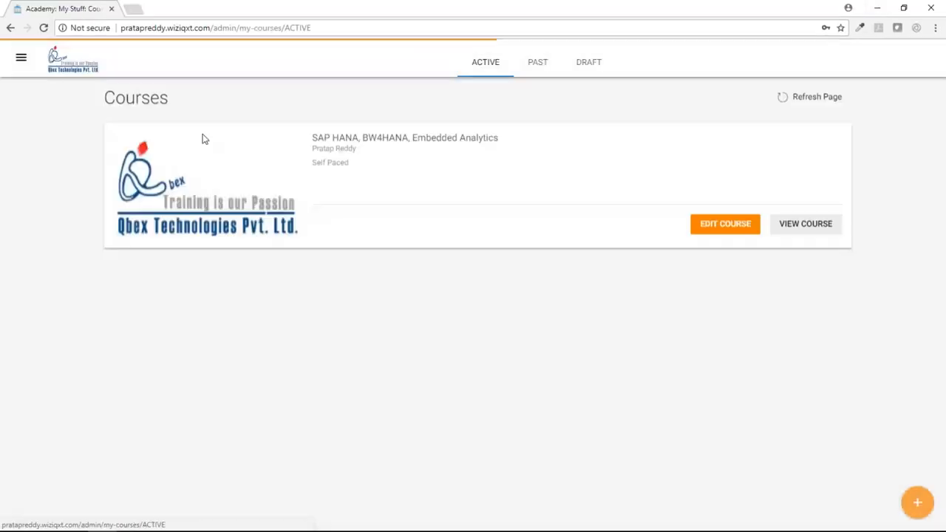
click(793, 225)
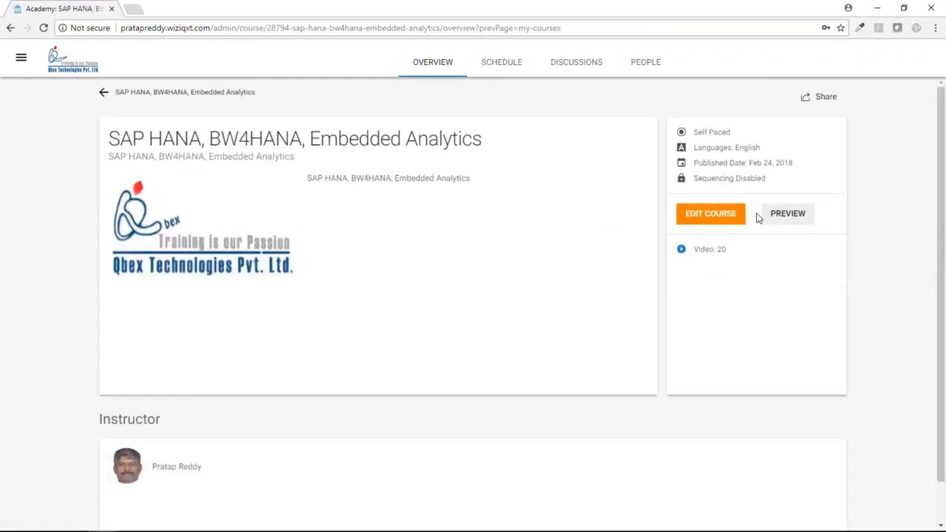
click(762, 214)
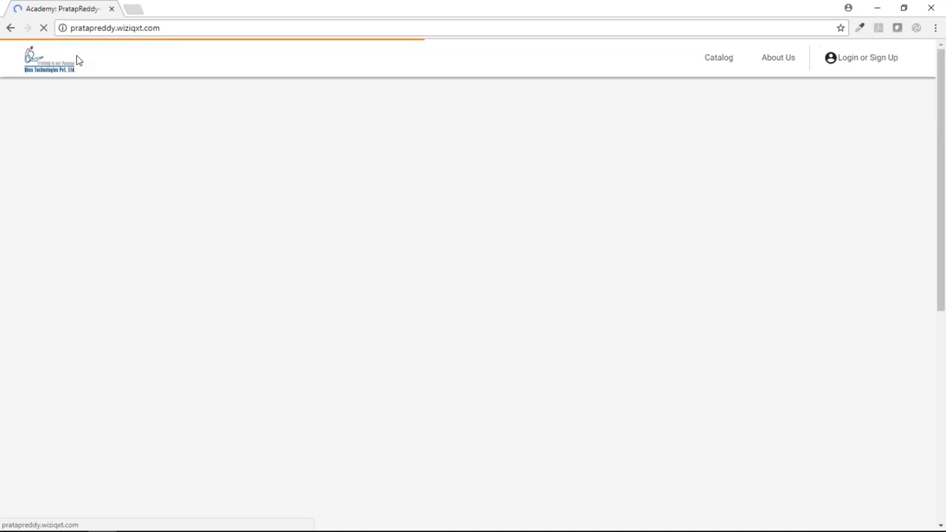
drag(71, 28, 168, 27)
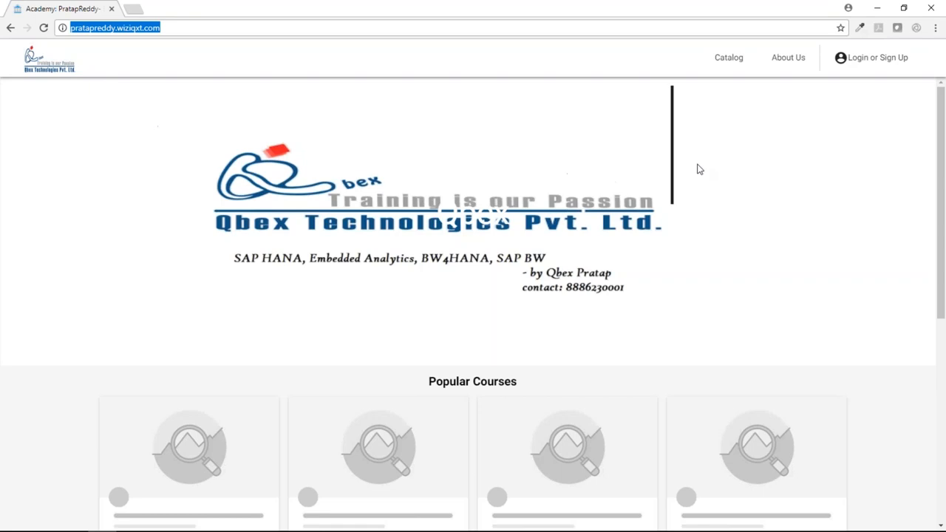
Sign in with the saved account e-mail and the account password
click(892, 59)
click(557, 231)
click(459, 266)
click(430, 291)
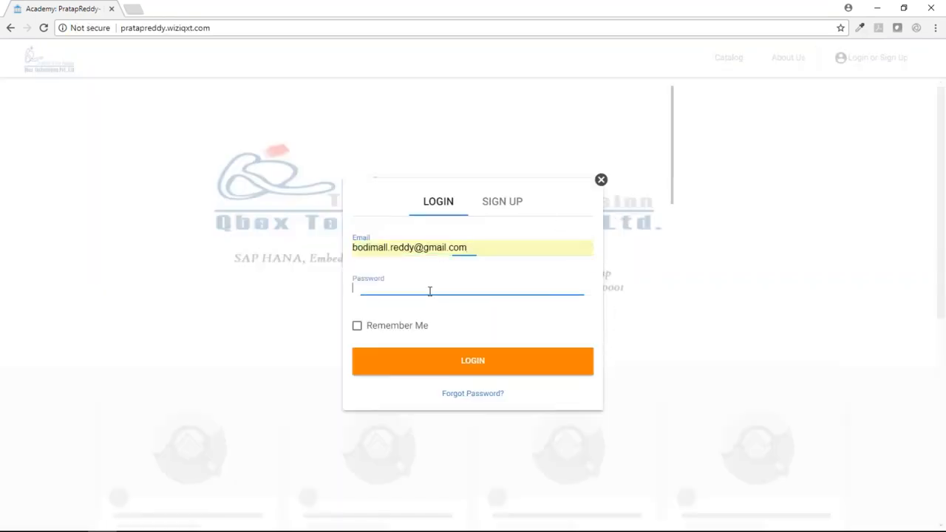
text(********)
key(Return)
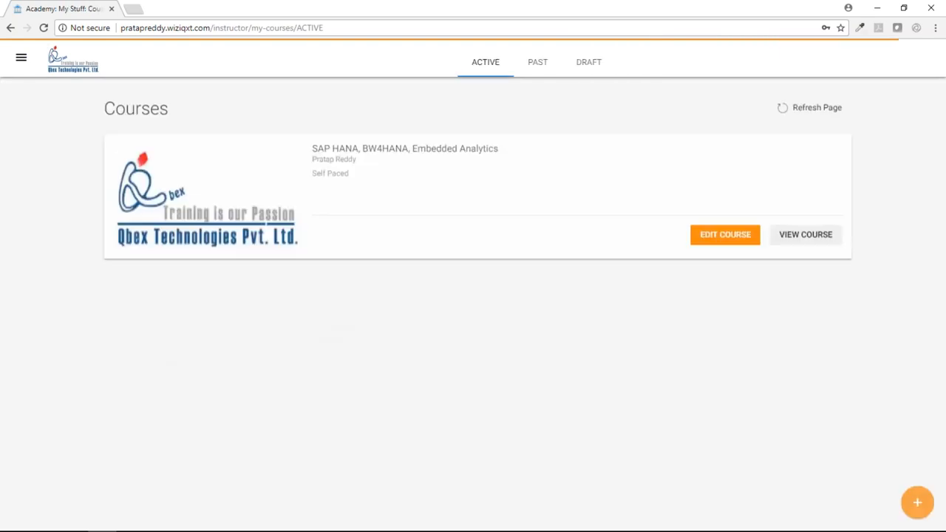
Open the SAP HANA course preview and browse Section 1's video list
click(787, 226)
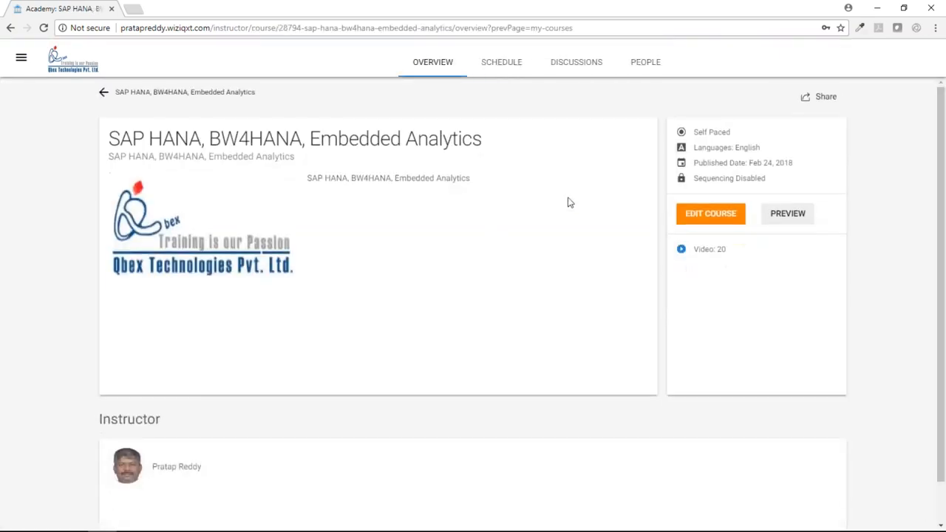
click(786, 215)
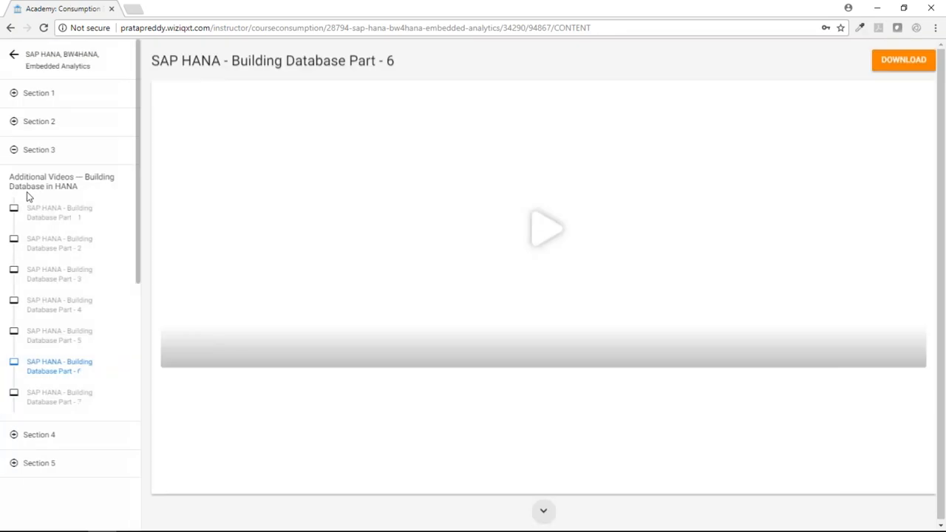
click(17, 95)
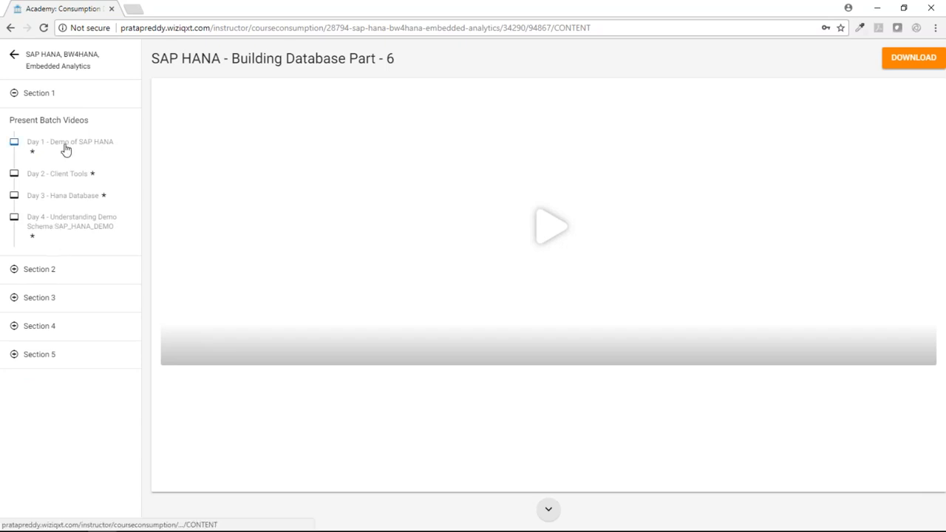
click(16, 95)
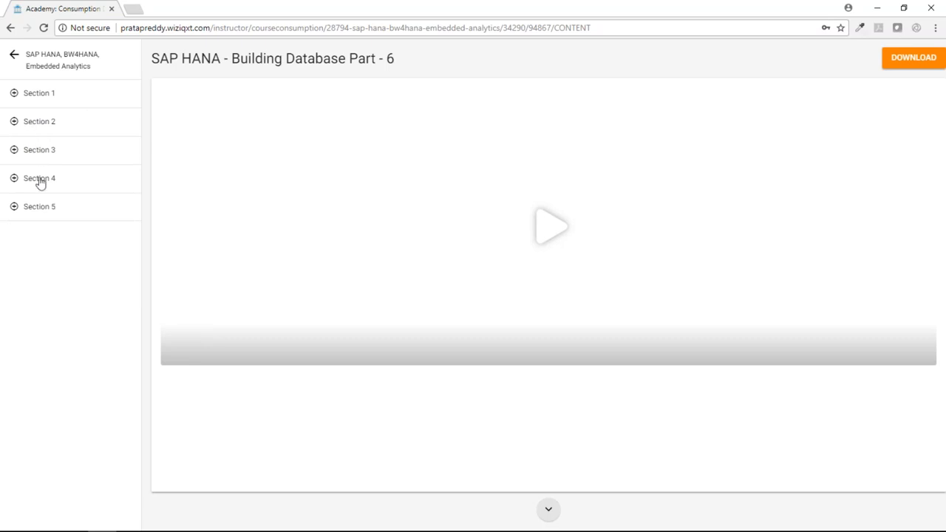
Expand Sections 5, 4, 3 and 2, then glance at HANA Studio and minimize it
click(15, 211)
click(13, 183)
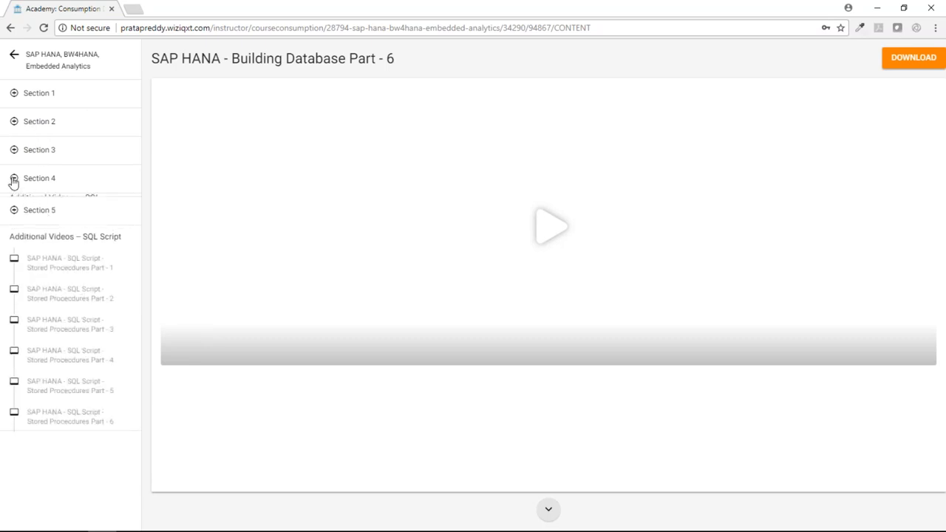
click(17, 156)
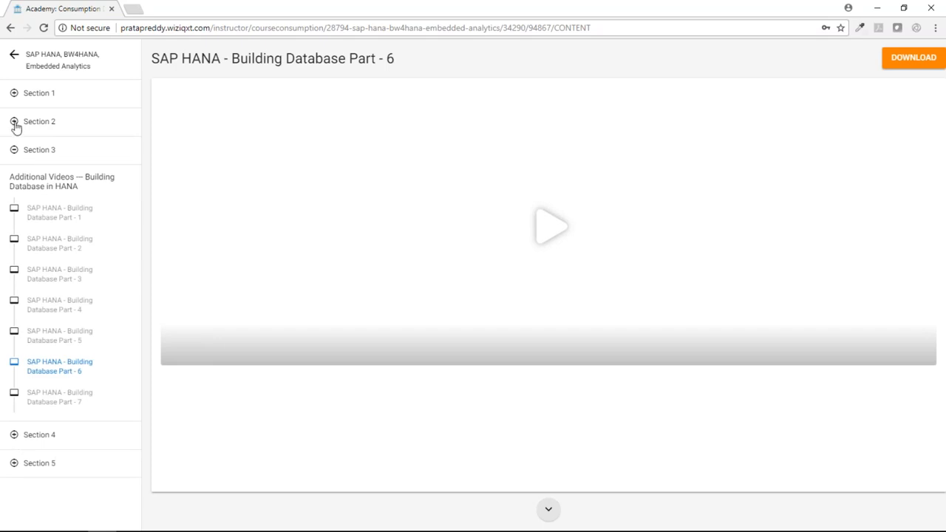
click(15, 123)
click(15, 124)
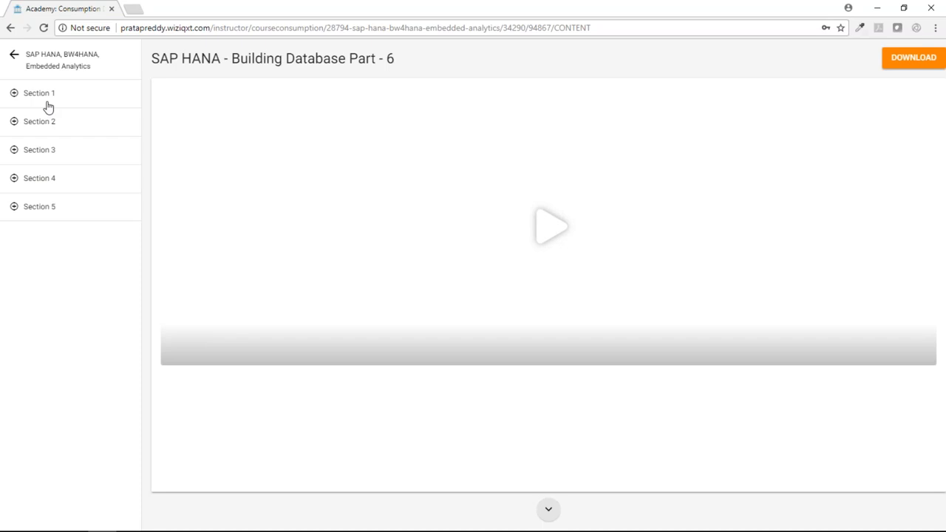
click(44, 525)
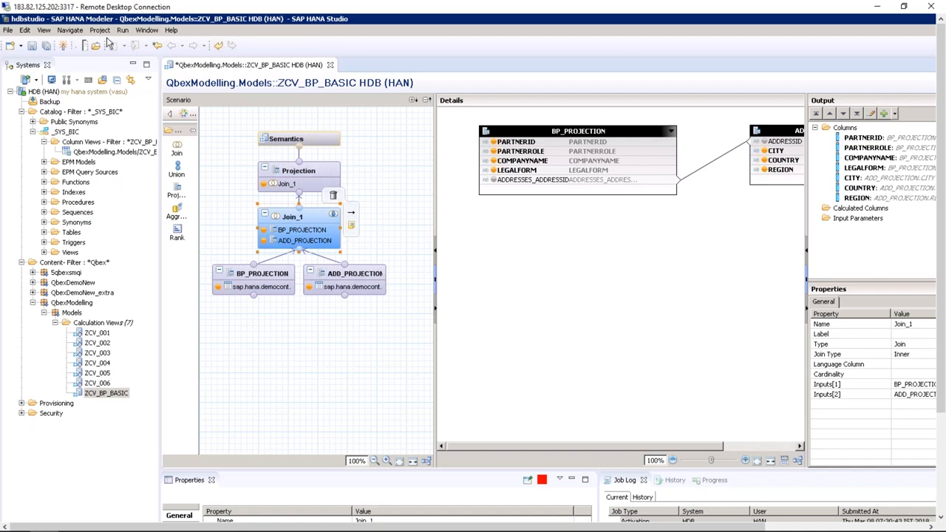
click(884, 7)
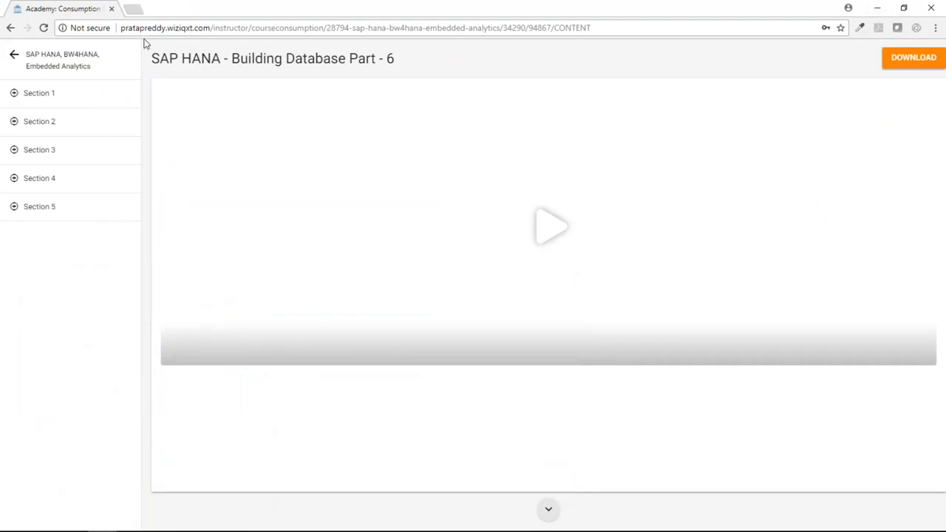
drag(168, 28, 193, 28)
click(179, 27)
drag(170, 27, 194, 27)
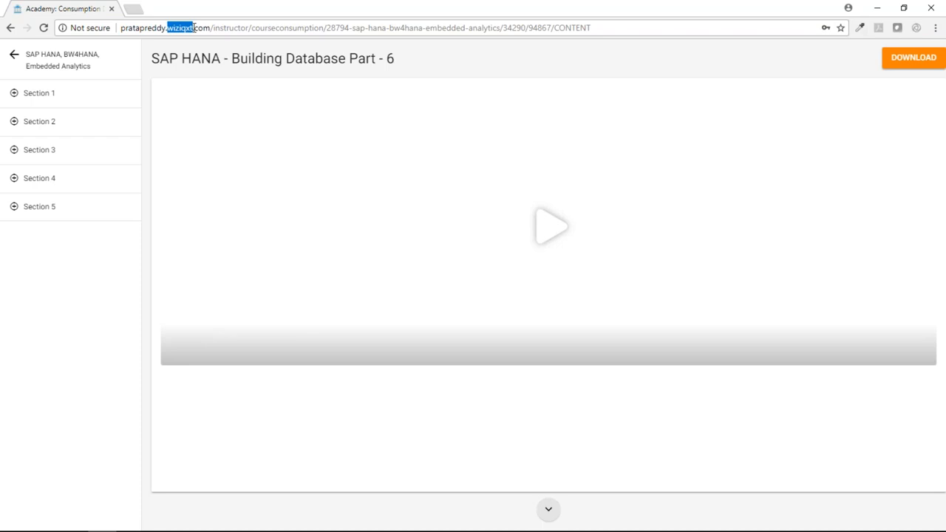